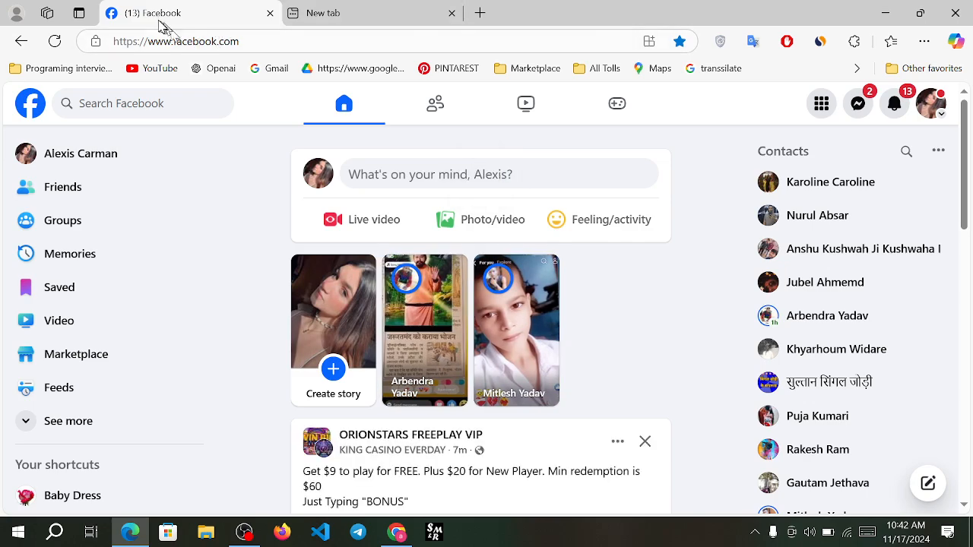
# Open Meta Business Suite at business.facebook.com in the empty browser tab
pyautogui.click(347, 17)
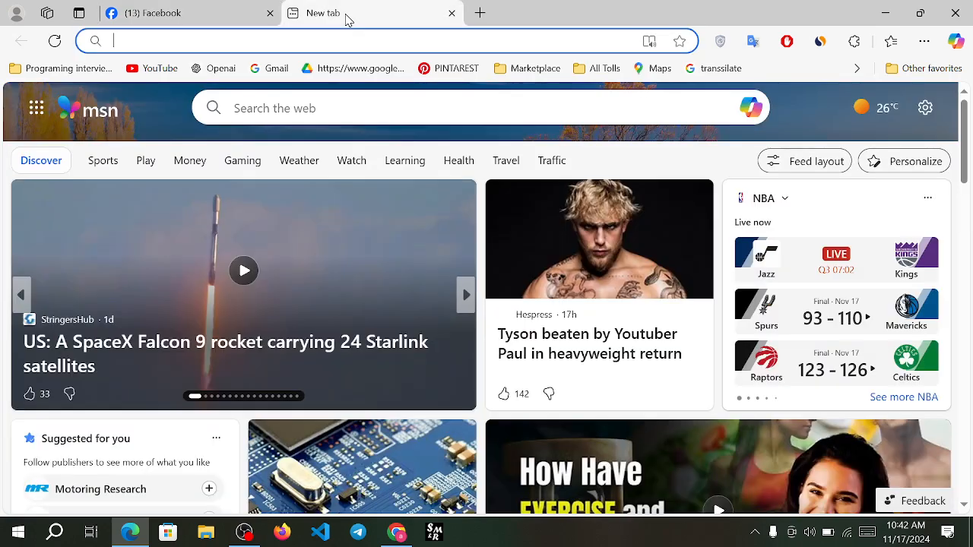
pyautogui.click(278, 41)
pyautogui.write('bus')
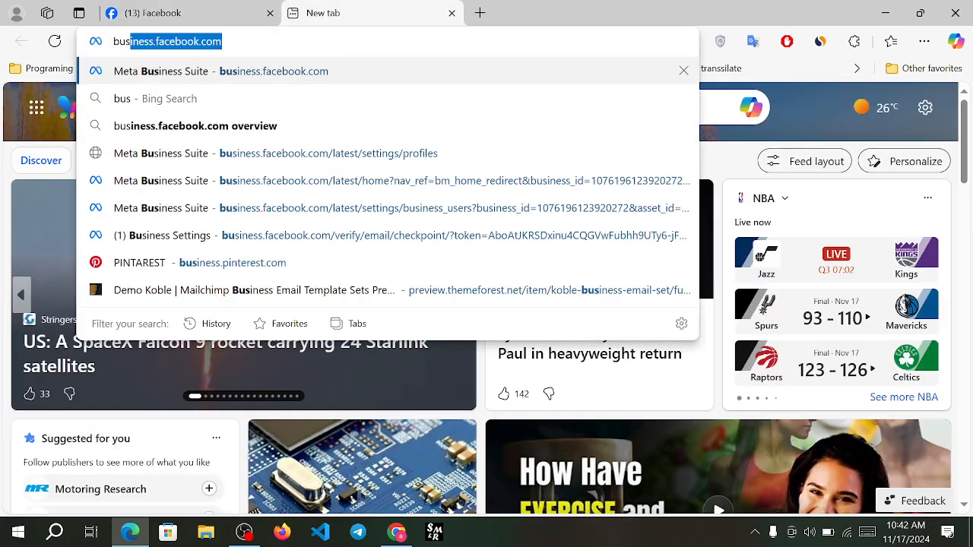
pyautogui.press('Return')
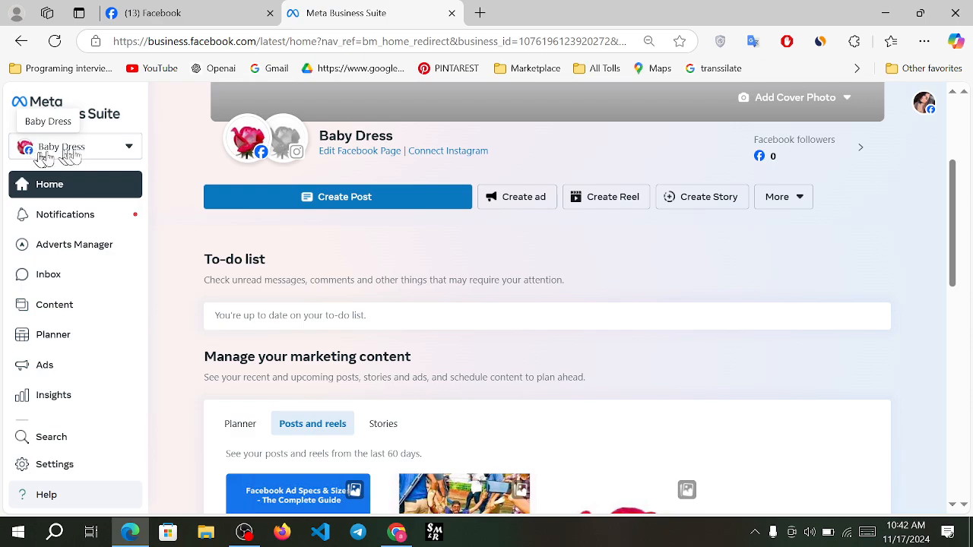
# Look over the business portfolio and asset list and the form for creating a business portfolio, closing both without changes
pyautogui.click(129, 149)
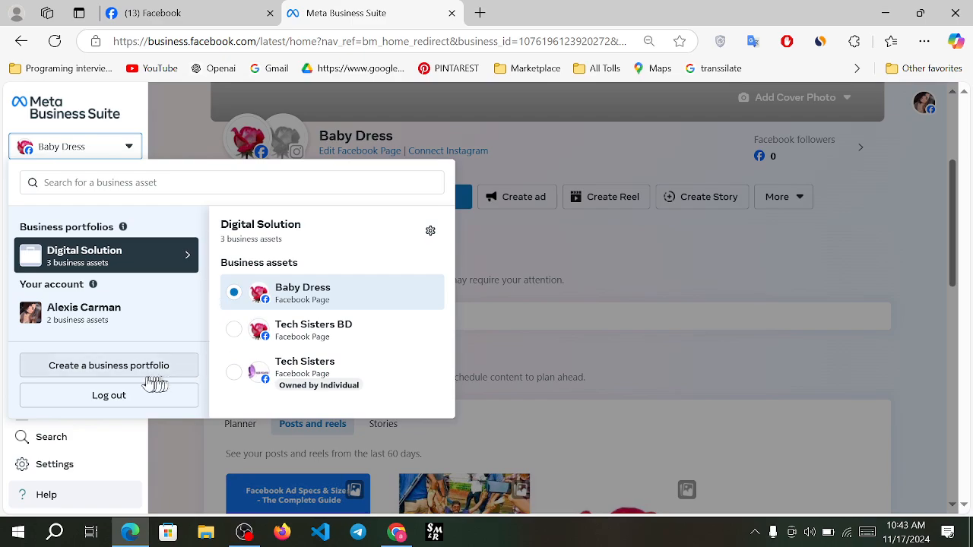
pyautogui.click(84, 369)
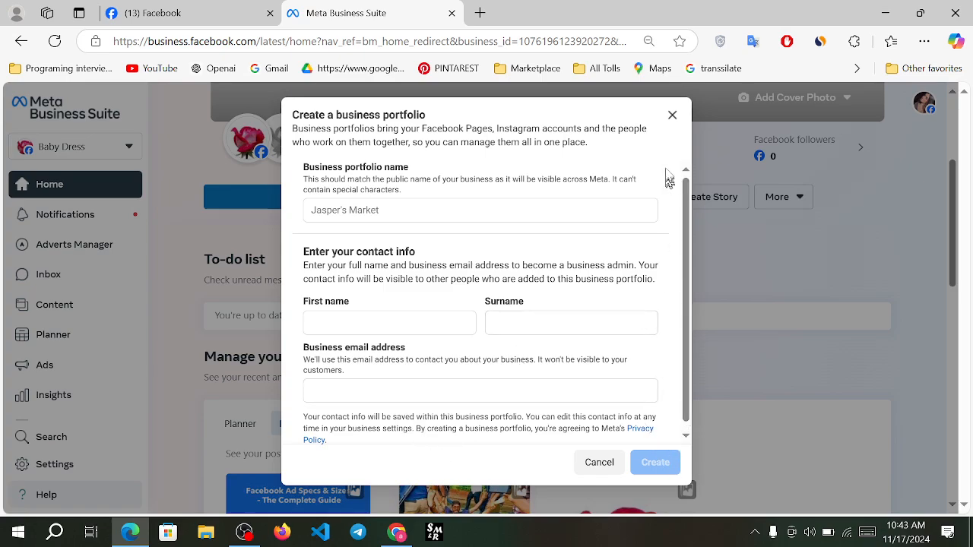
pyautogui.click(672, 115)
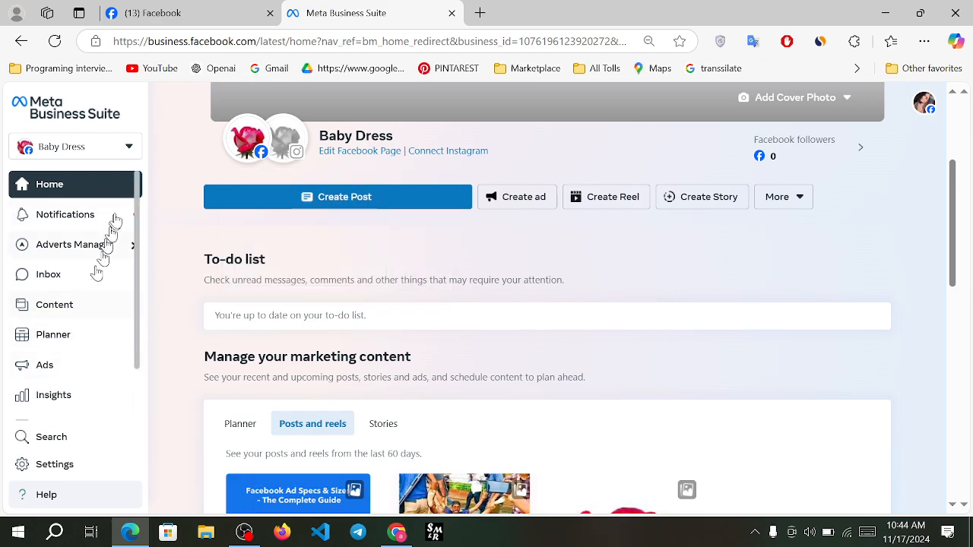
pyautogui.click(129, 148)
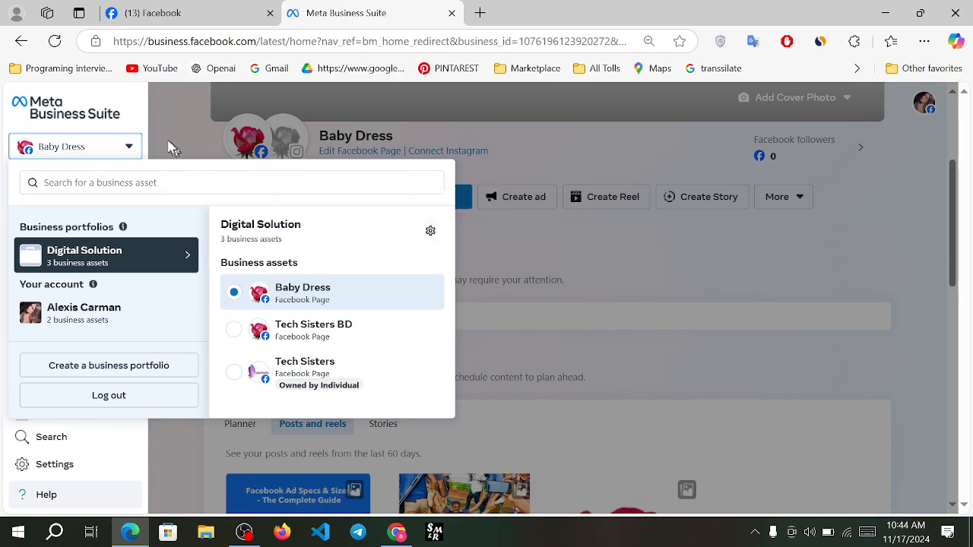
pyautogui.click(143, 128)
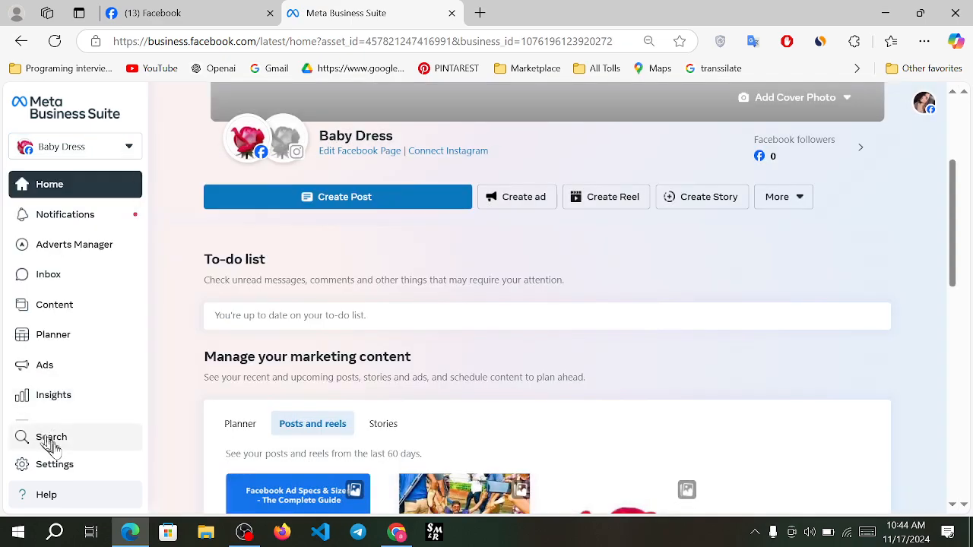
# Open the business settings of the Digital Solution portfolio in a separate browser tab and bring it into view
pyautogui.middleClick(63, 471)
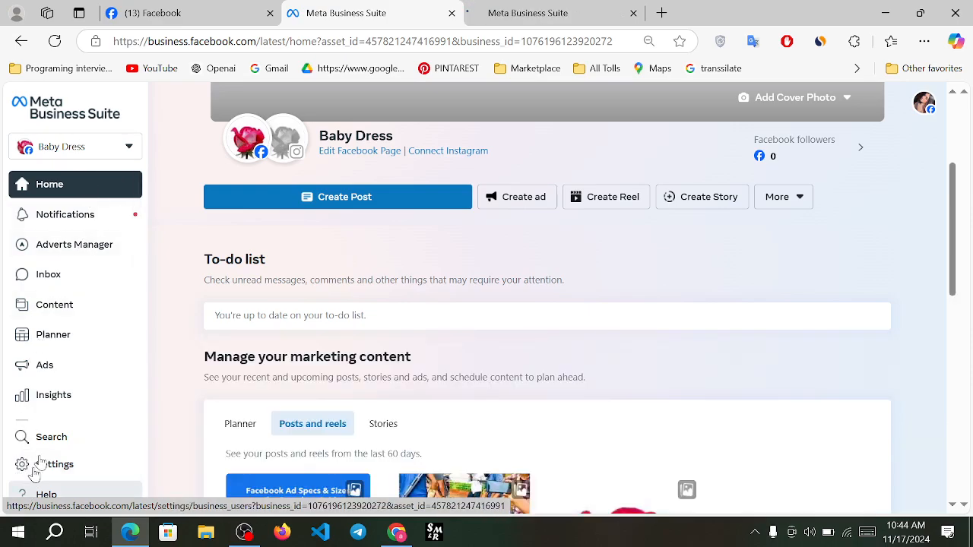
pyautogui.click(547, 17)
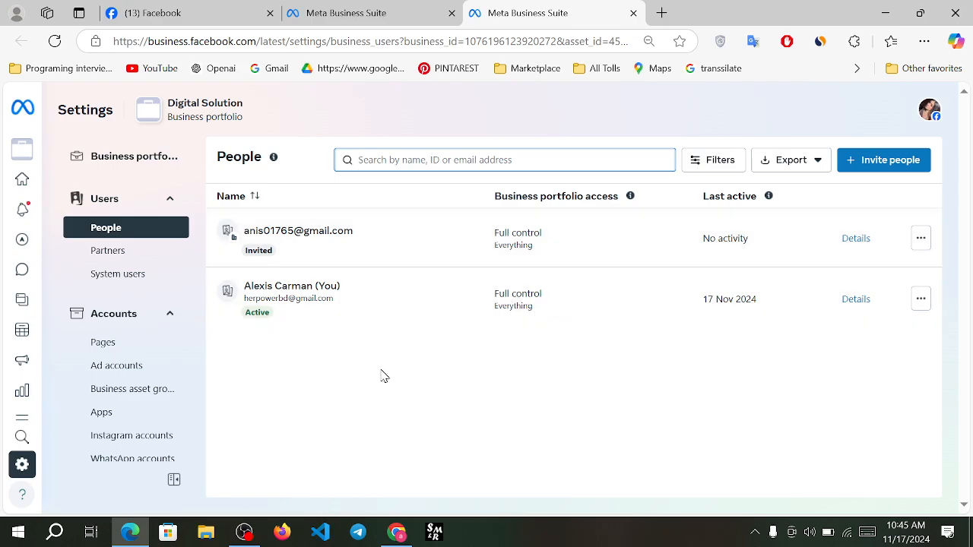
pyautogui.click(339, 11)
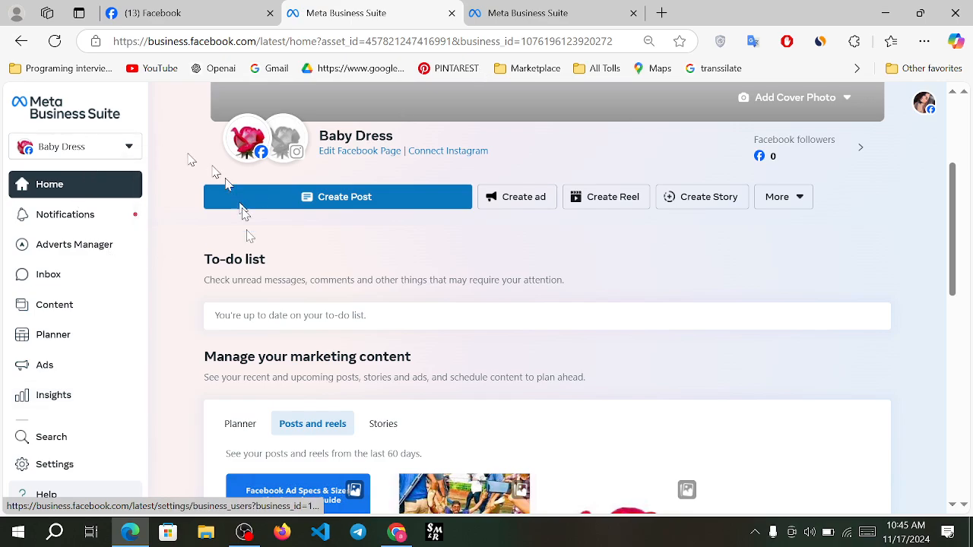
pyautogui.click(543, 15)
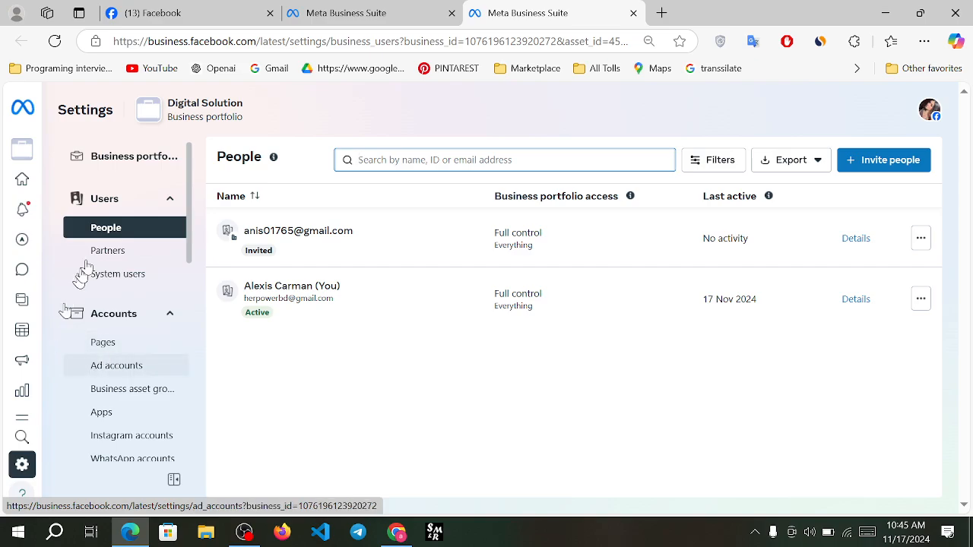
# Open the Business portfolio info in a new browser tab and review its business details, verification status, ad account creation limit and business options
pyautogui.middleClick(133, 160)
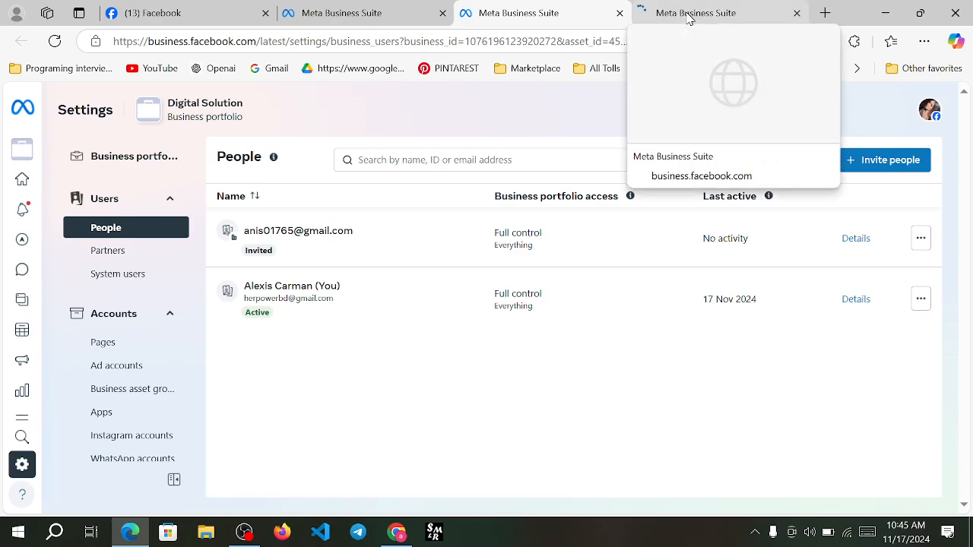
pyautogui.click(688, 15)
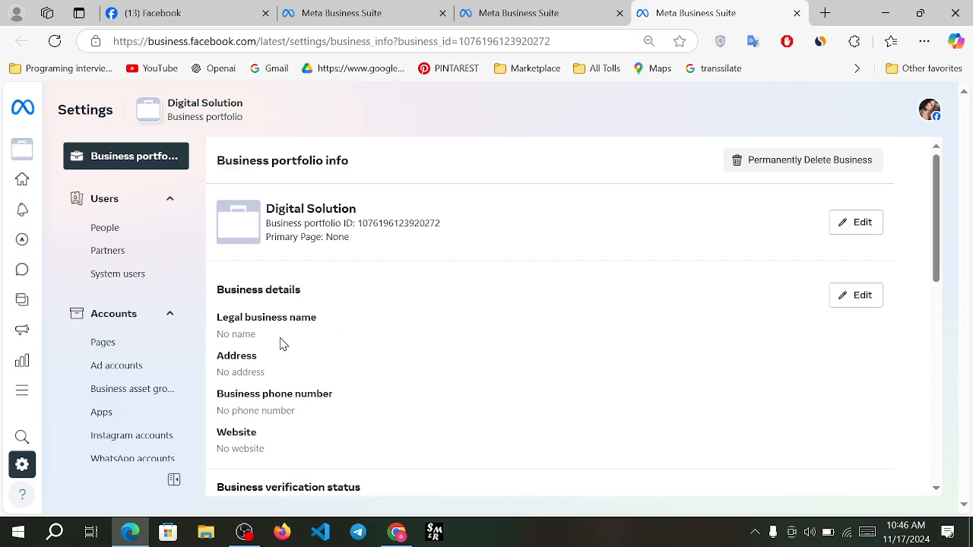
pyautogui.scroll(-1, 279, 341)
pyautogui.scroll(-1, 385, 376)
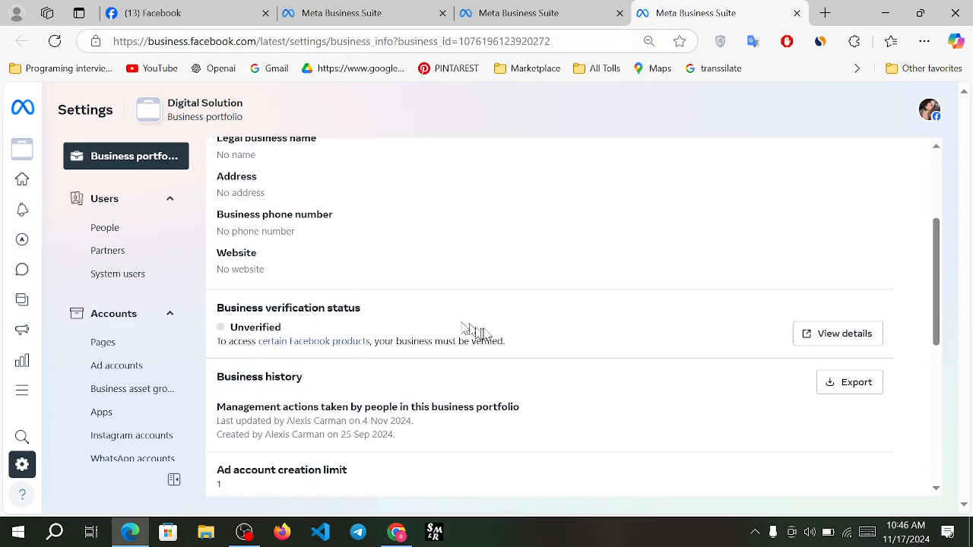
pyautogui.scroll(-1, 440, 419)
pyautogui.scroll(-1, 440, 420)
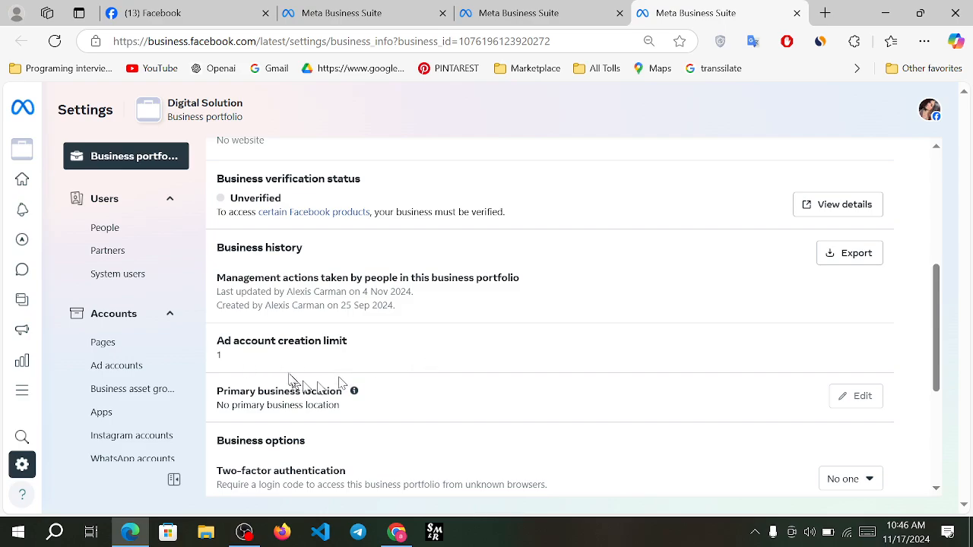
pyautogui.scroll(-3, 319, 374)
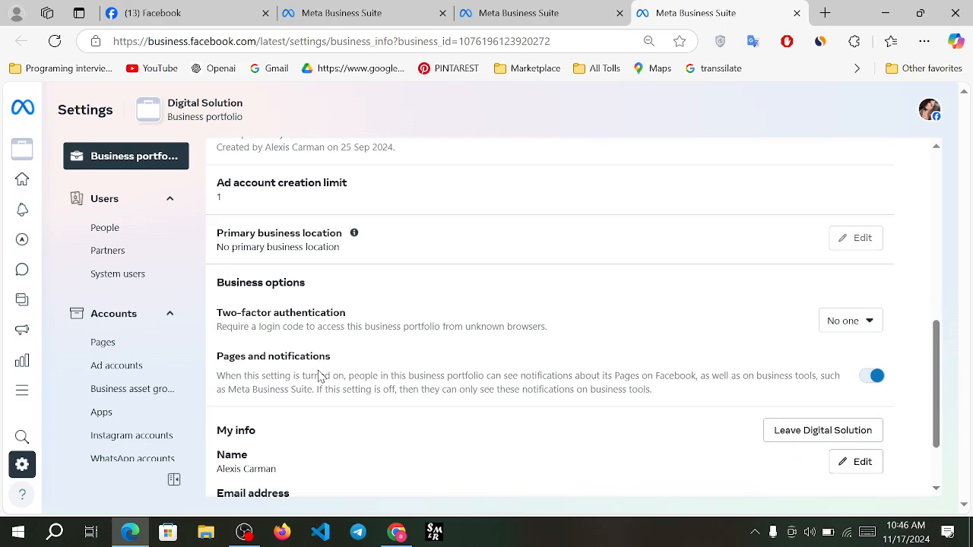
pyautogui.scroll(9, 320, 376)
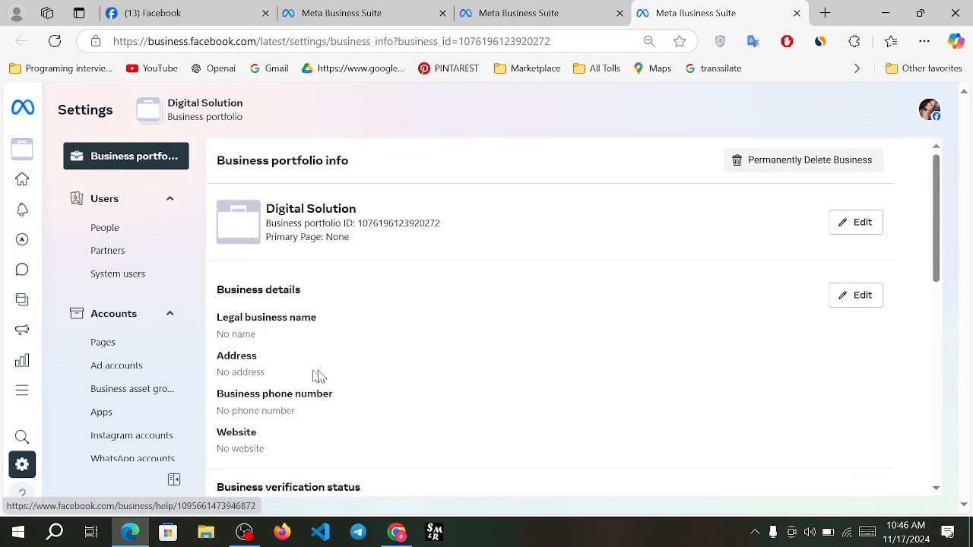
pyautogui.moveTo(558, 13)
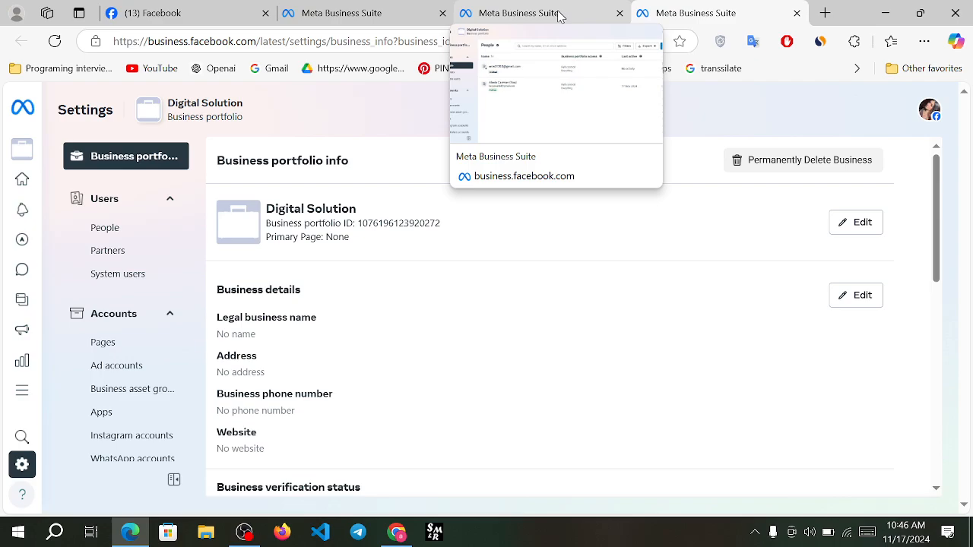
pyautogui.scroll(-4, 517, 343)
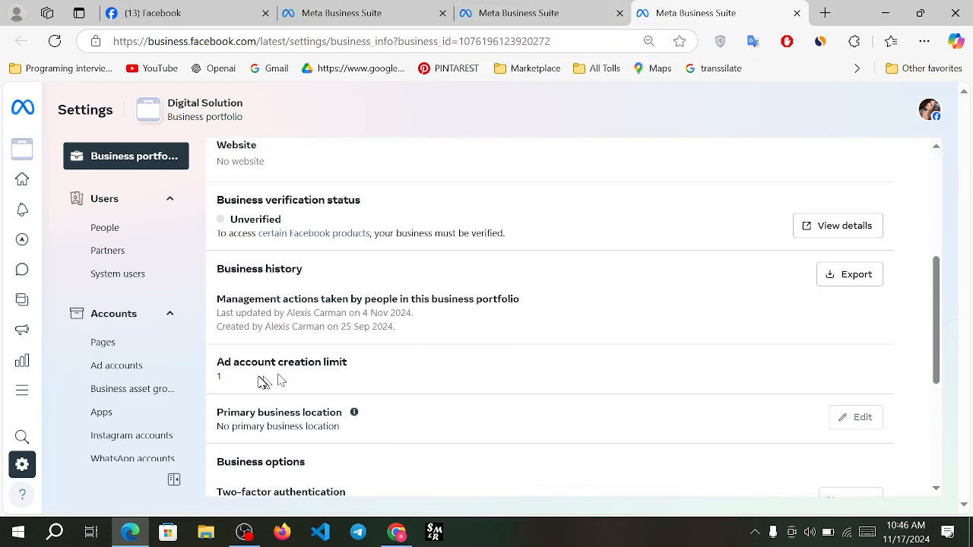
pyautogui.scroll(3, 494, 327)
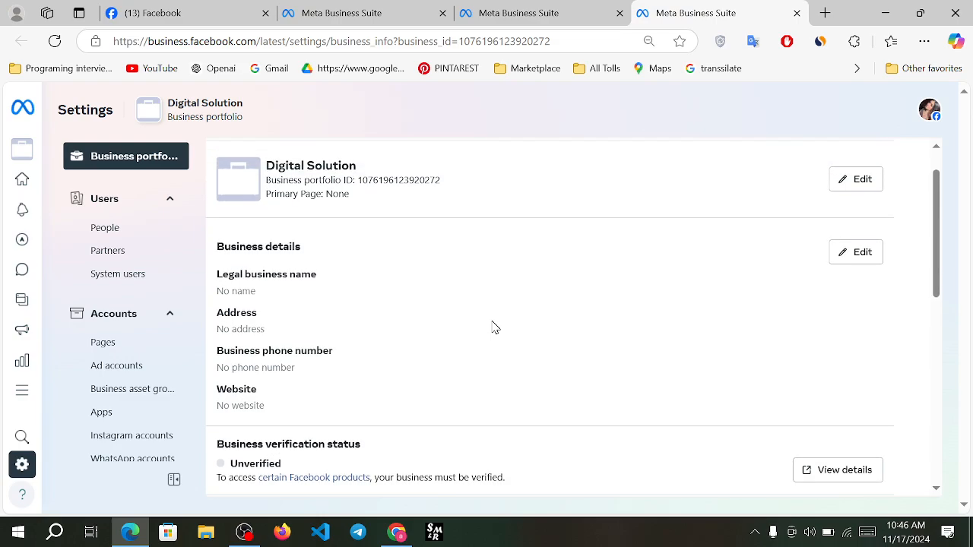
pyautogui.scroll(-3, 534, 406)
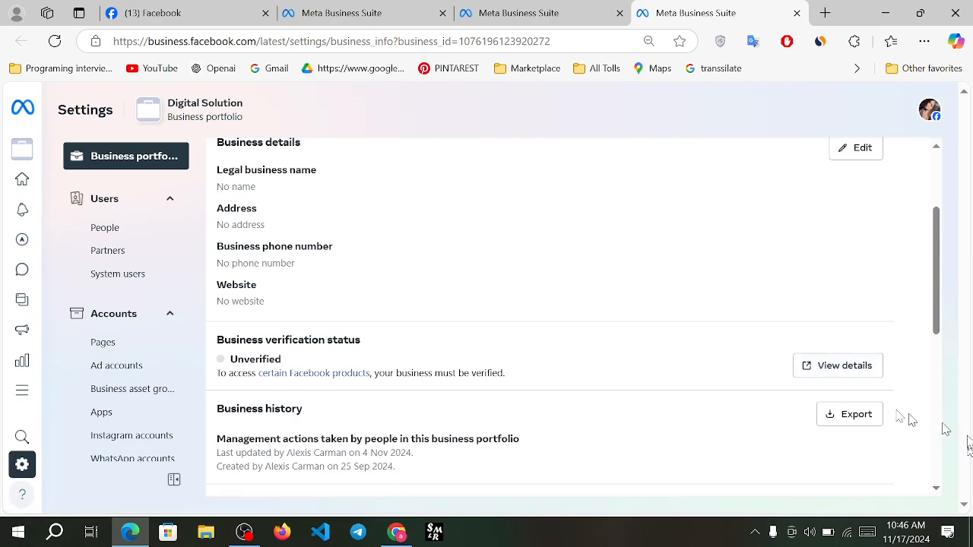
# Check the business verification details in the Security Center, closing the portfolio info and Security Center tabs
pyautogui.click(855, 368)
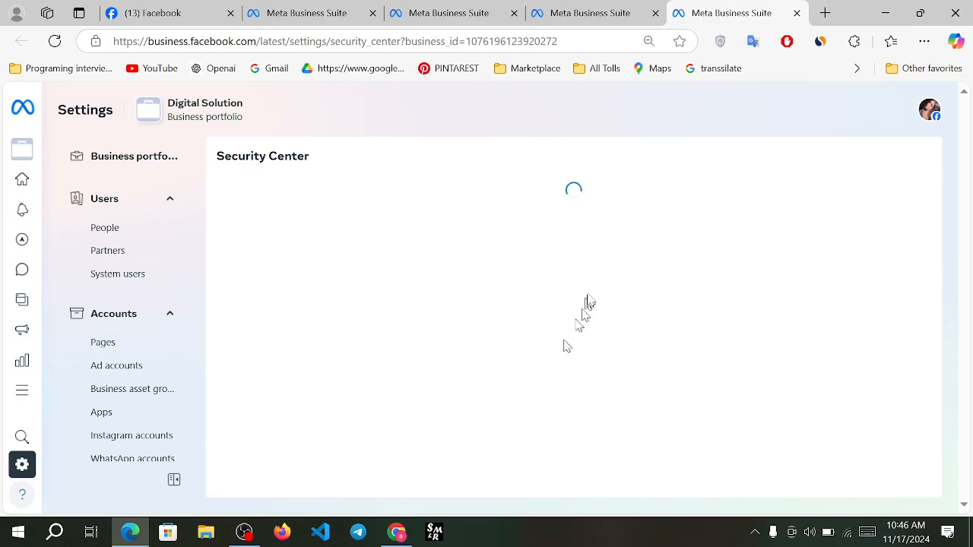
pyautogui.click(655, 14)
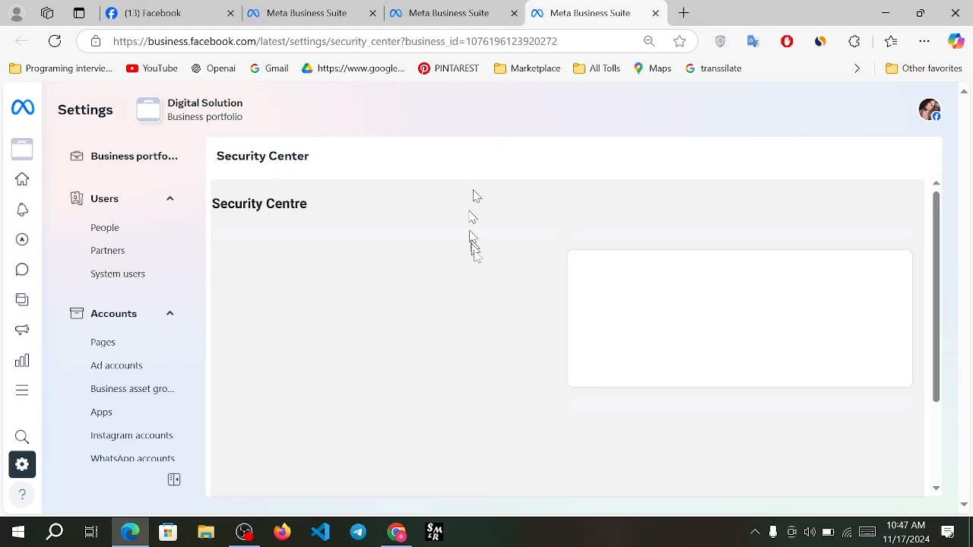
pyautogui.scroll(-1, 396, 368)
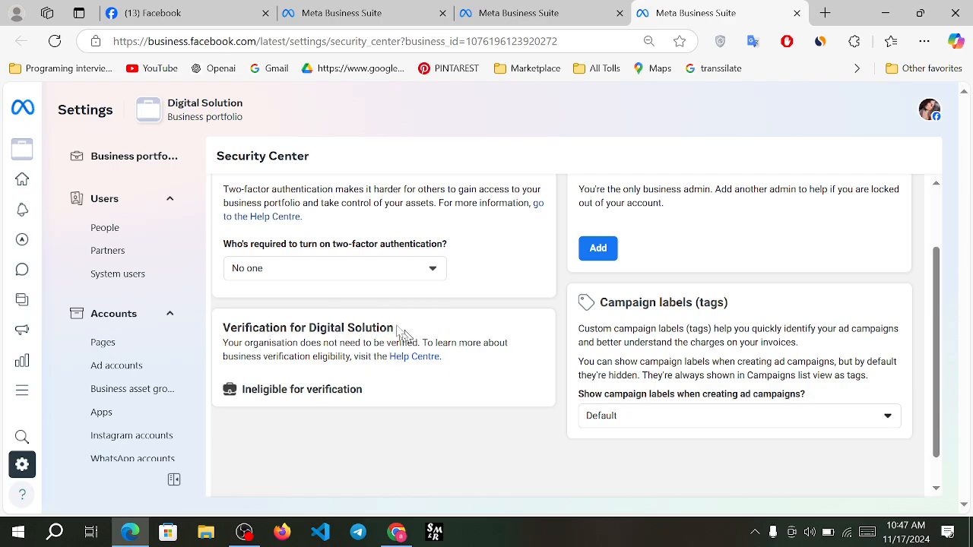
pyautogui.click(799, 14)
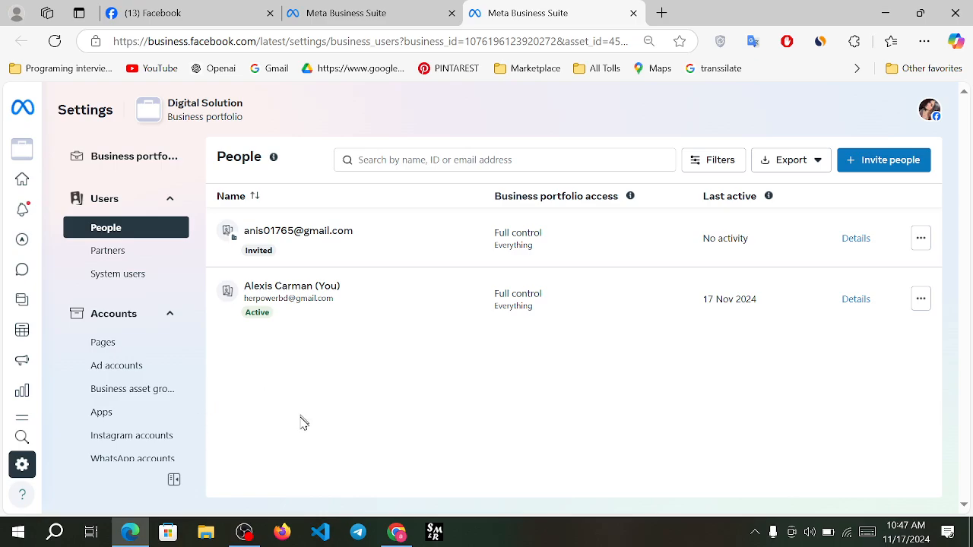
# Start inviting a person to the Digital Solution portfolio, entering the invitee's email address and leaving temporary access off
pyautogui.click(148, 203)
pyautogui.click(146, 202)
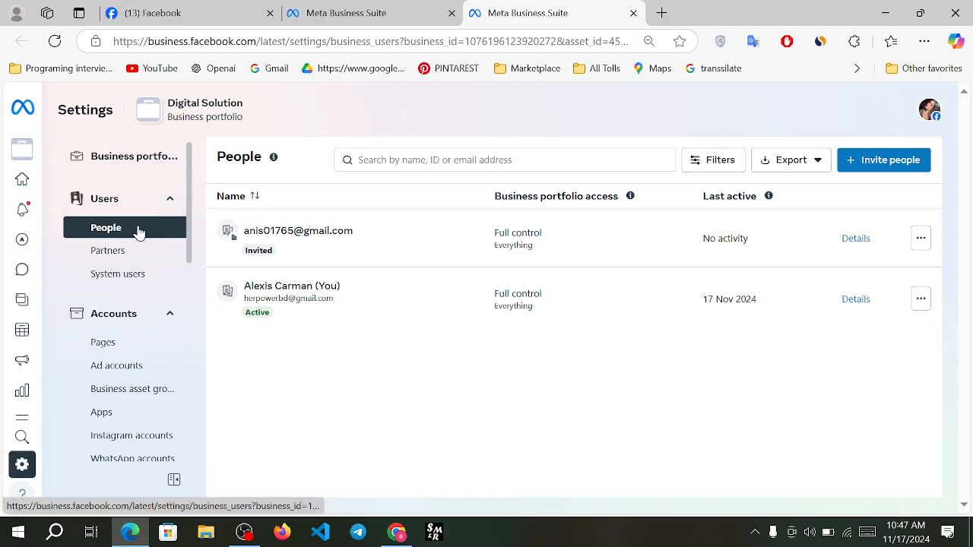
pyautogui.click(894, 161)
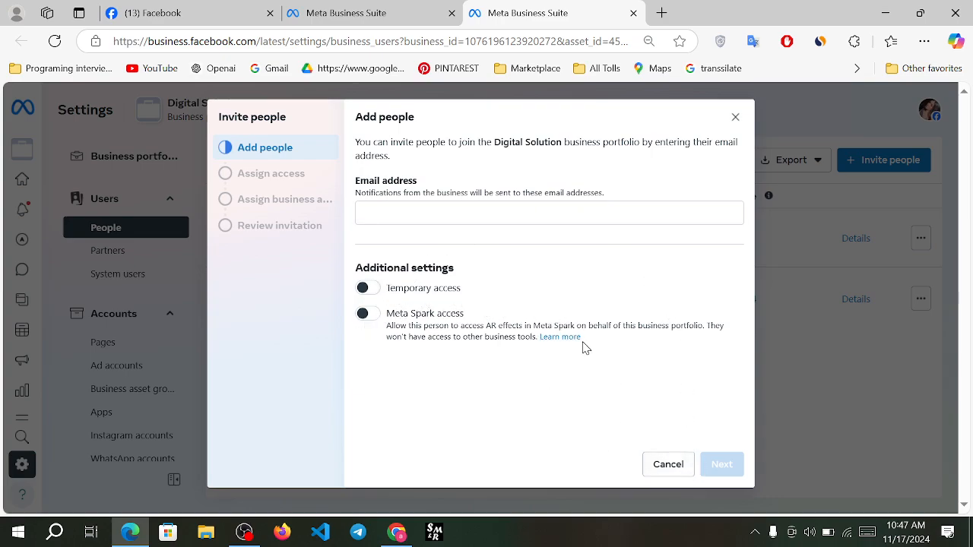
pyautogui.click(245, 174)
pyautogui.click(502, 214)
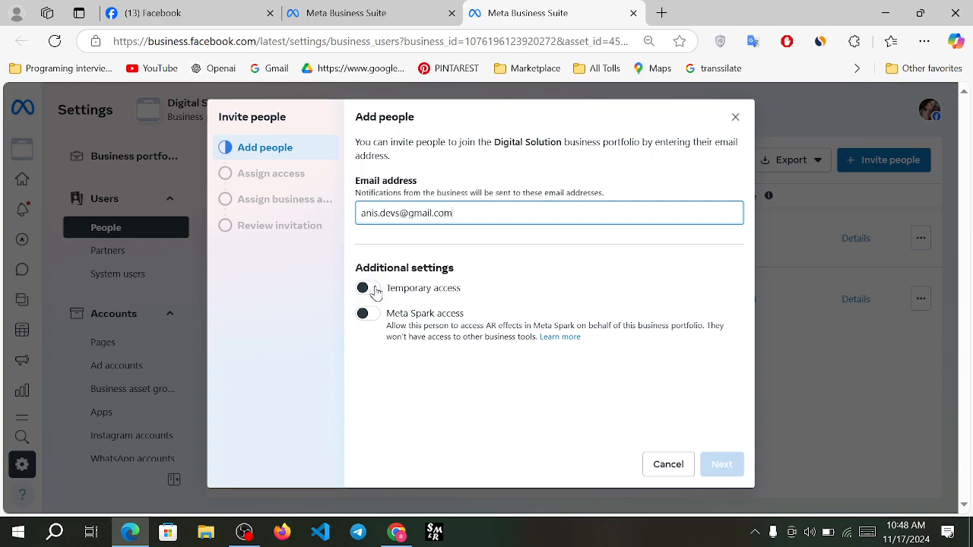
pyautogui.click(376, 294)
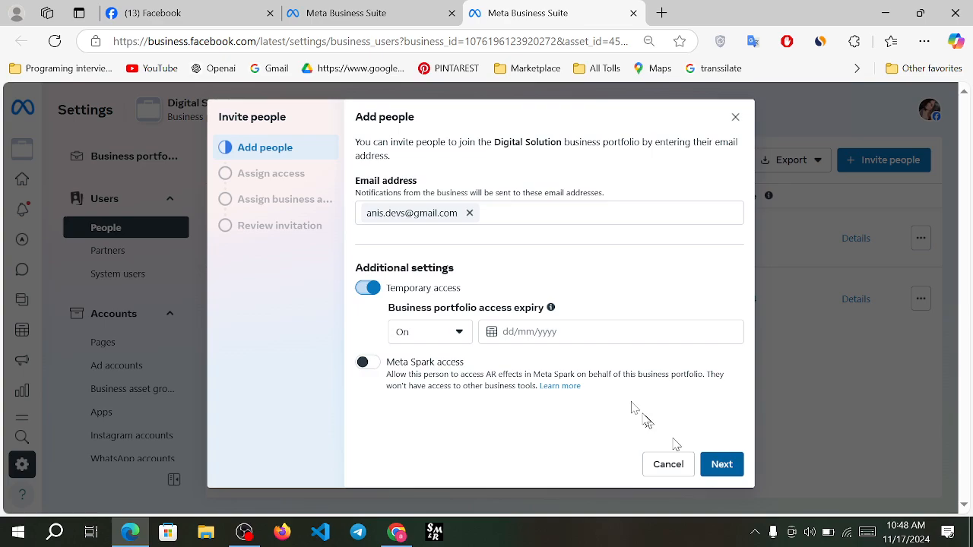
pyautogui.click(363, 295)
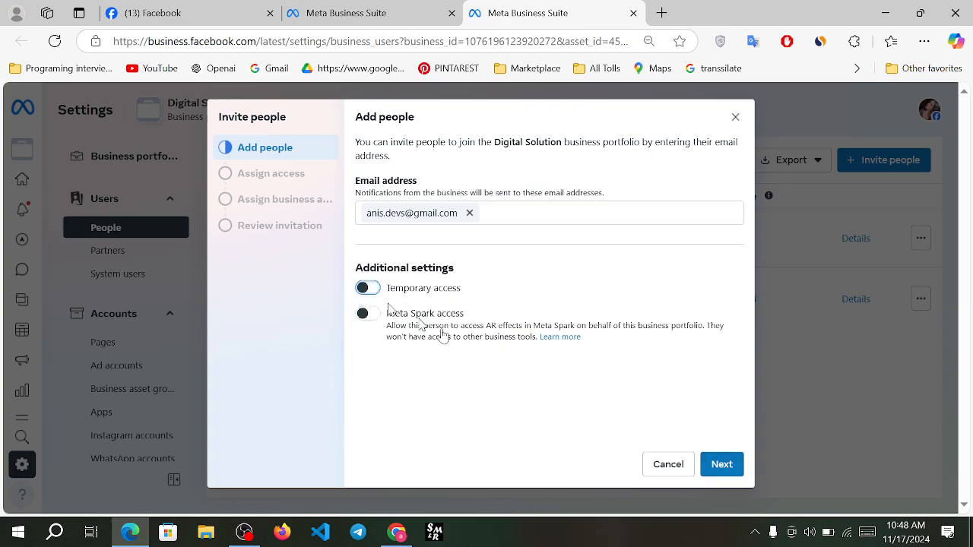
pyautogui.click(723, 466)
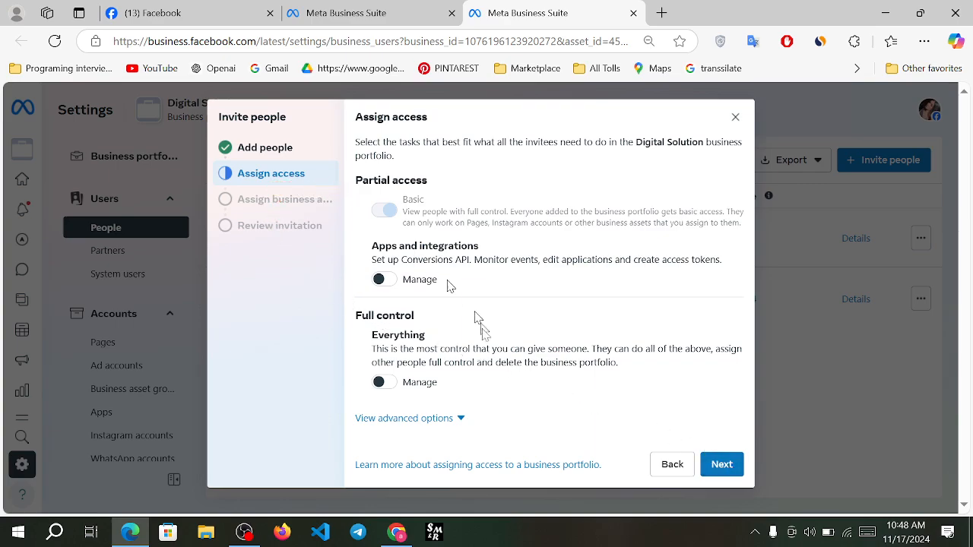
# Grant the invitee full control by enabling Manage for Everything, and continue to business asset assignment
pyautogui.click(388, 390)
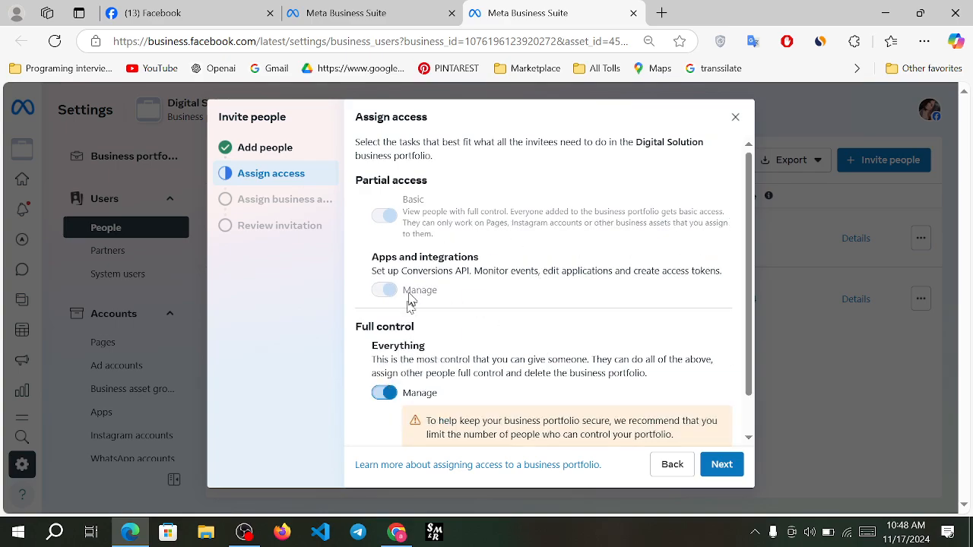
pyautogui.click(722, 464)
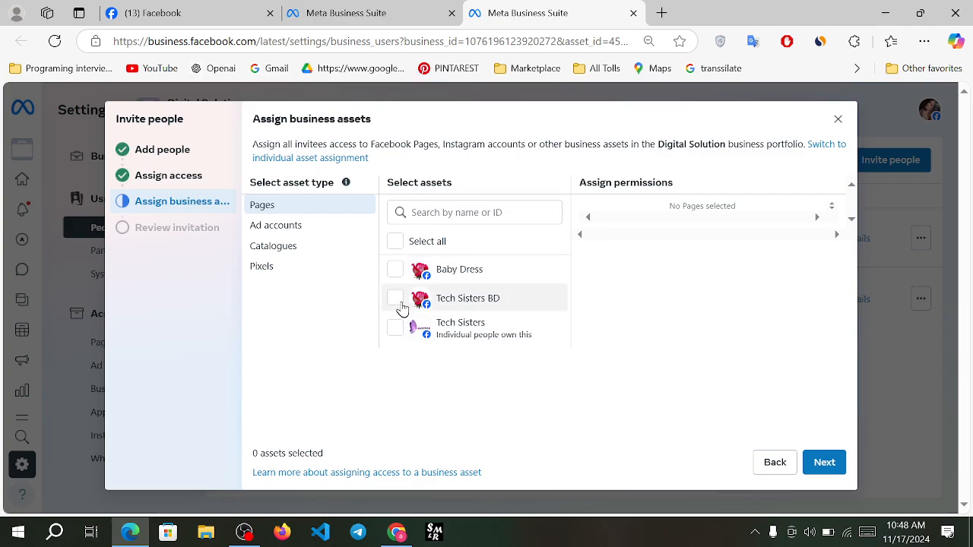
# Try to assign the invitee full control over Everything on the Baby Dress Page, and discard the unfinished invitation
pyautogui.click(276, 226)
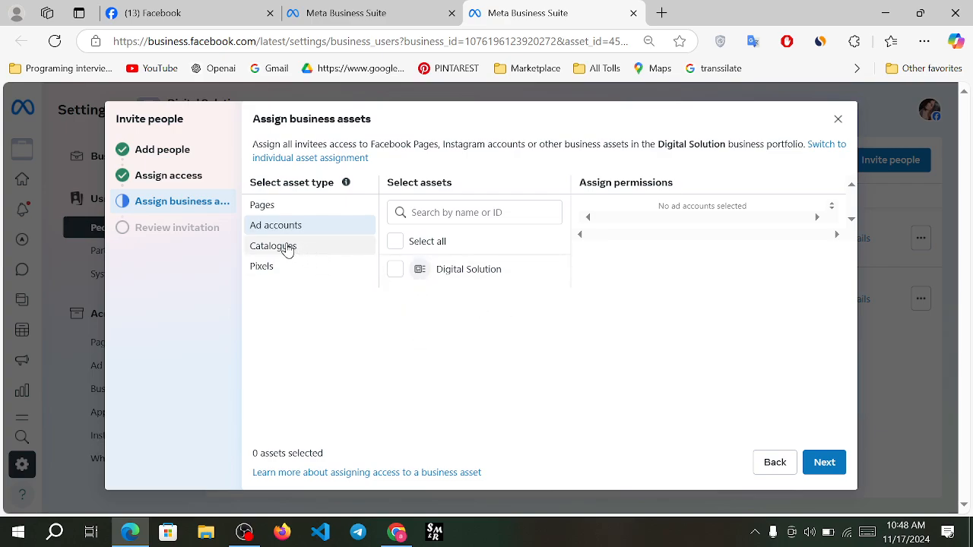
pyautogui.click(304, 205)
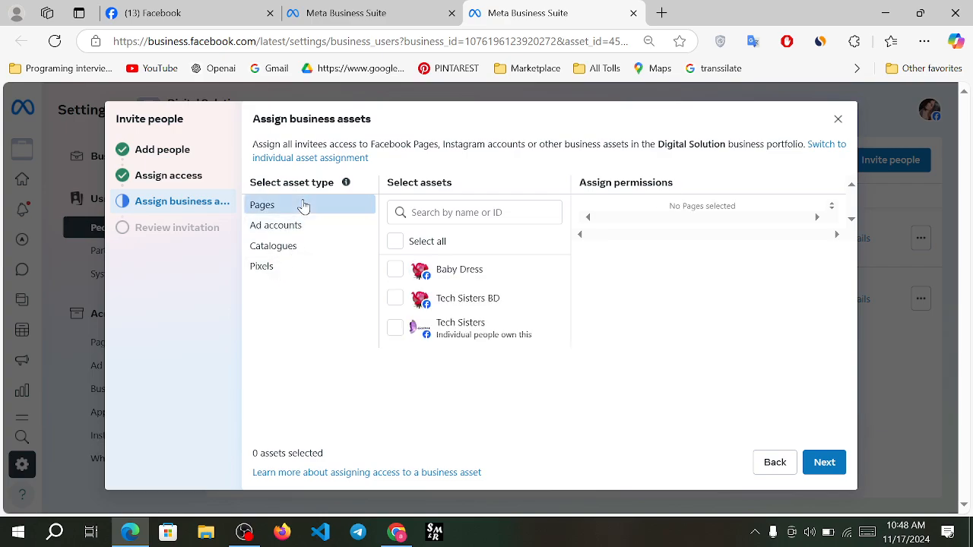
pyautogui.click(395, 271)
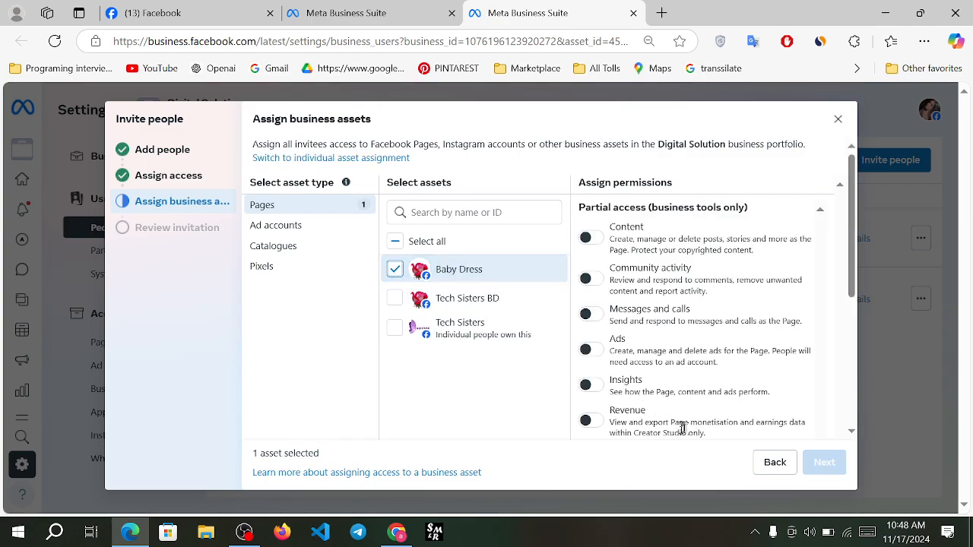
pyautogui.scroll(-5, 708, 421)
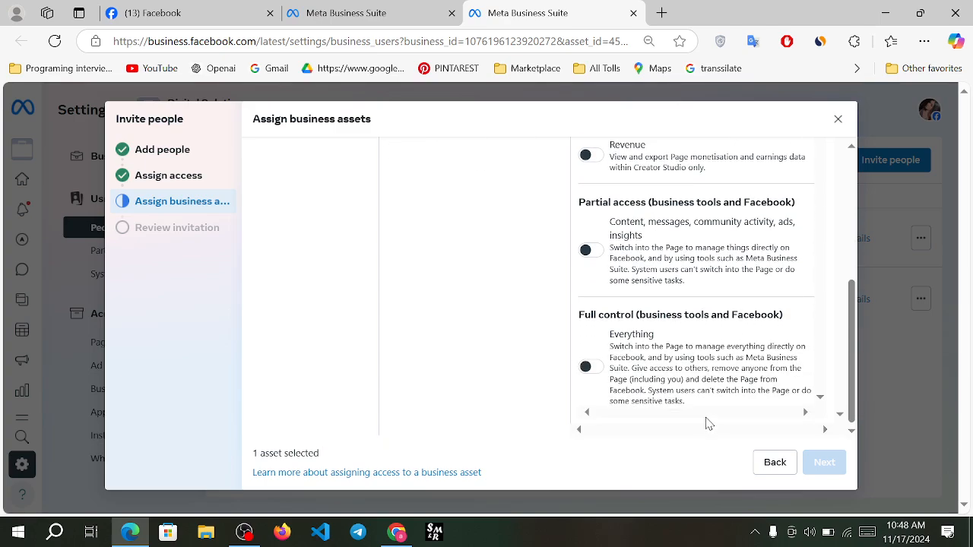
pyautogui.click(590, 369)
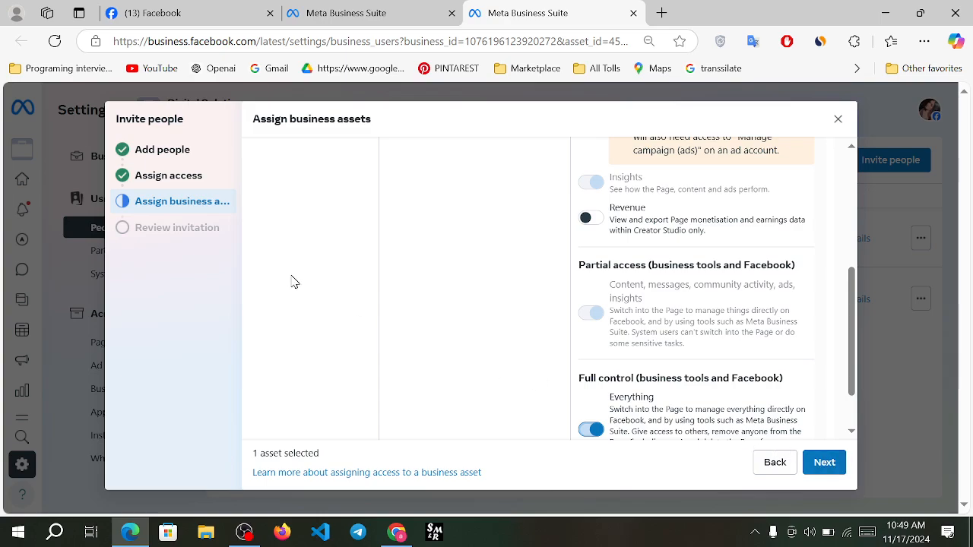
pyautogui.click(838, 122)
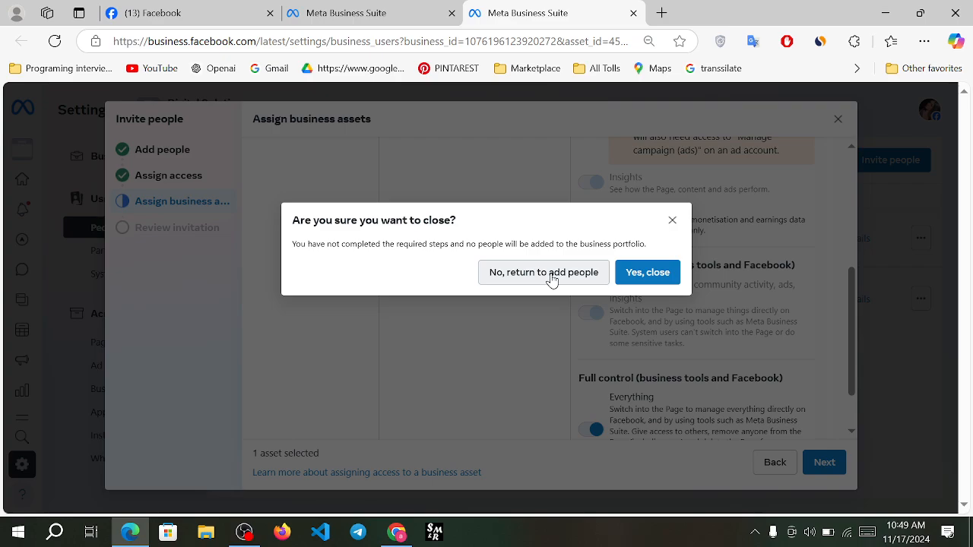
pyautogui.click(637, 275)
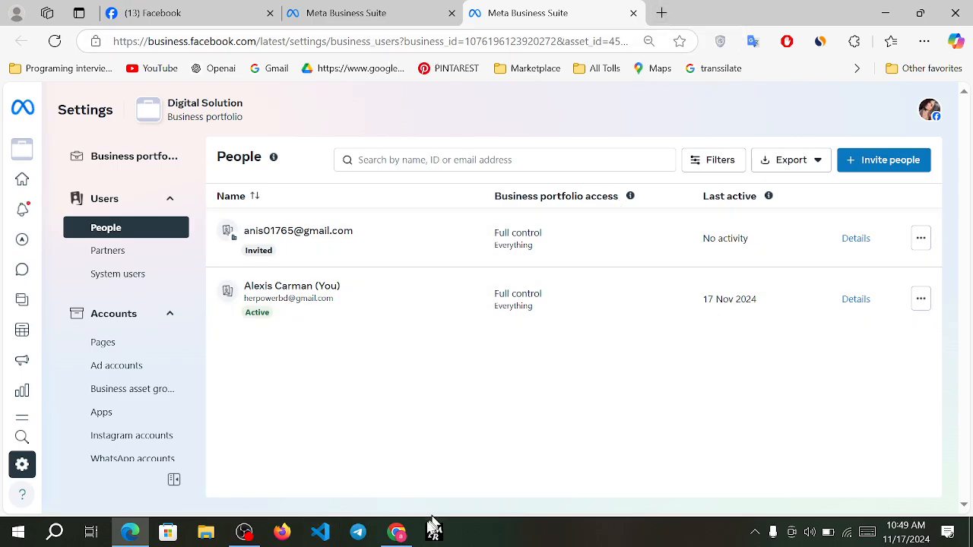
# Load facebook.com in Chrome with a blank tab beside it, and return to the portfolio's People settings in Edge
pyautogui.click(398, 532)
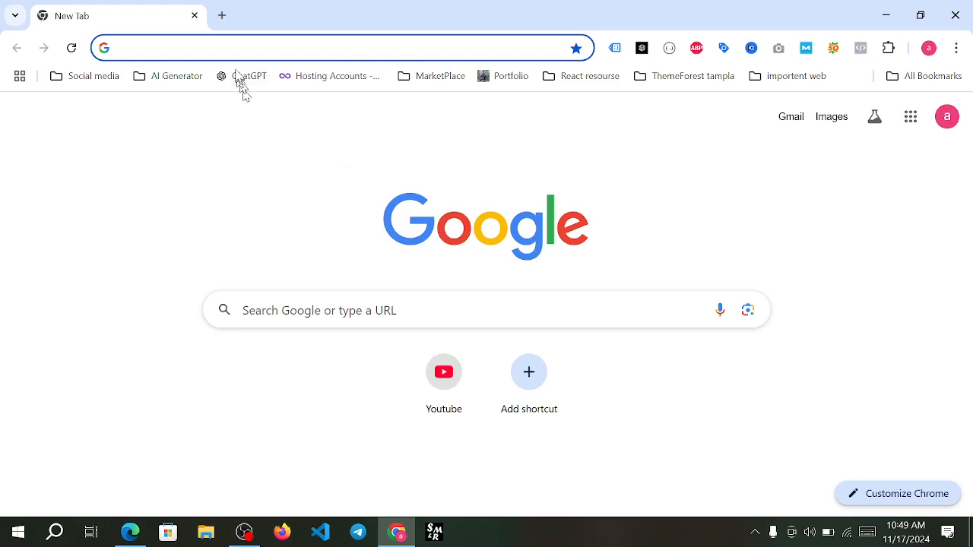
pyautogui.write('face')
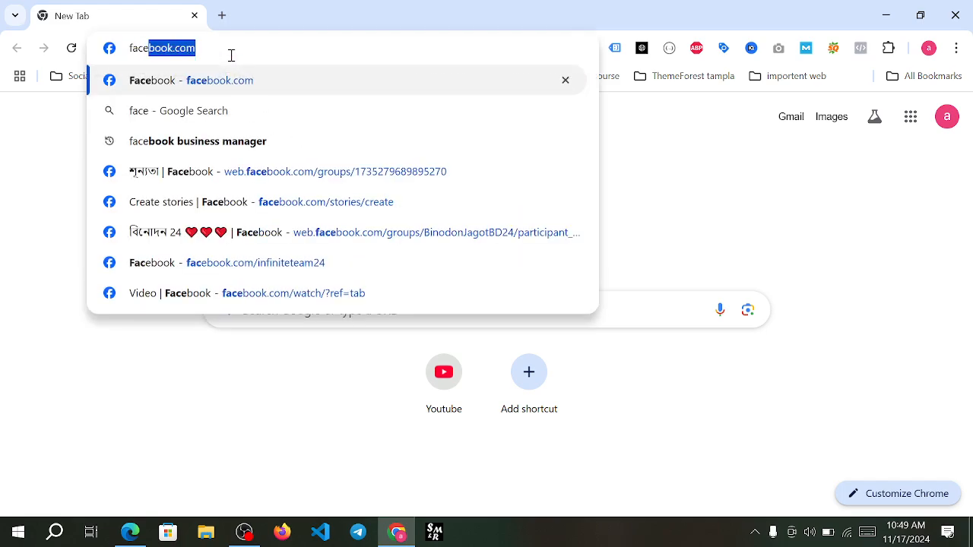
pyautogui.press('Return')
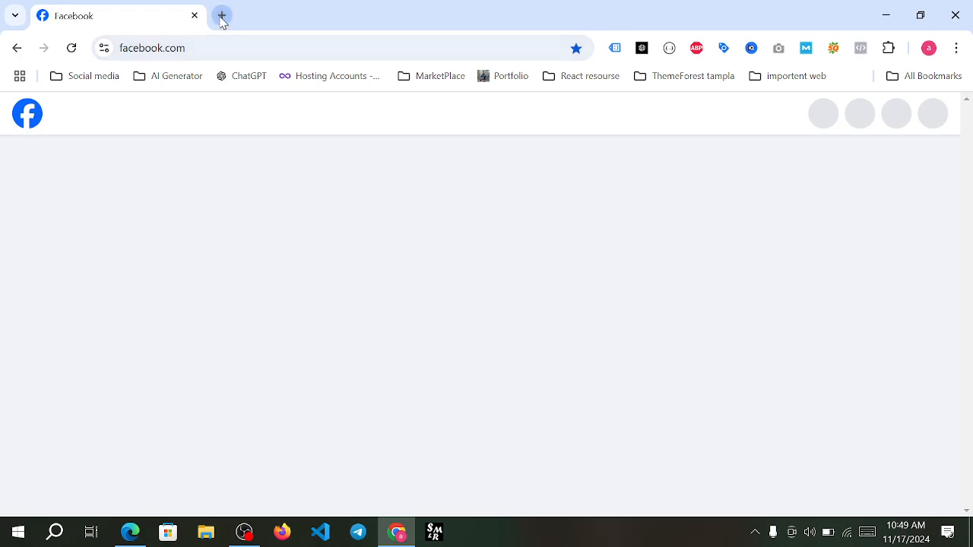
pyautogui.click(223, 15)
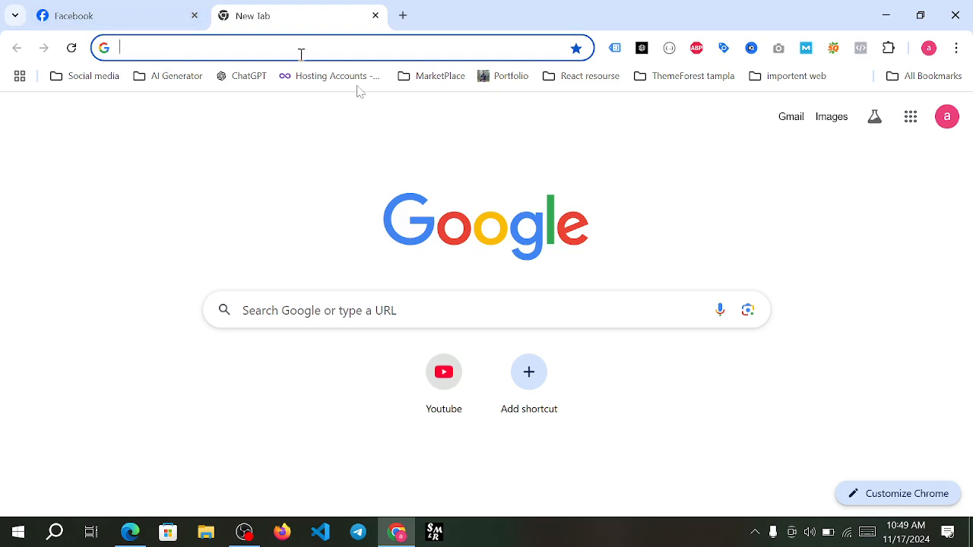
pyautogui.click(131, 532)
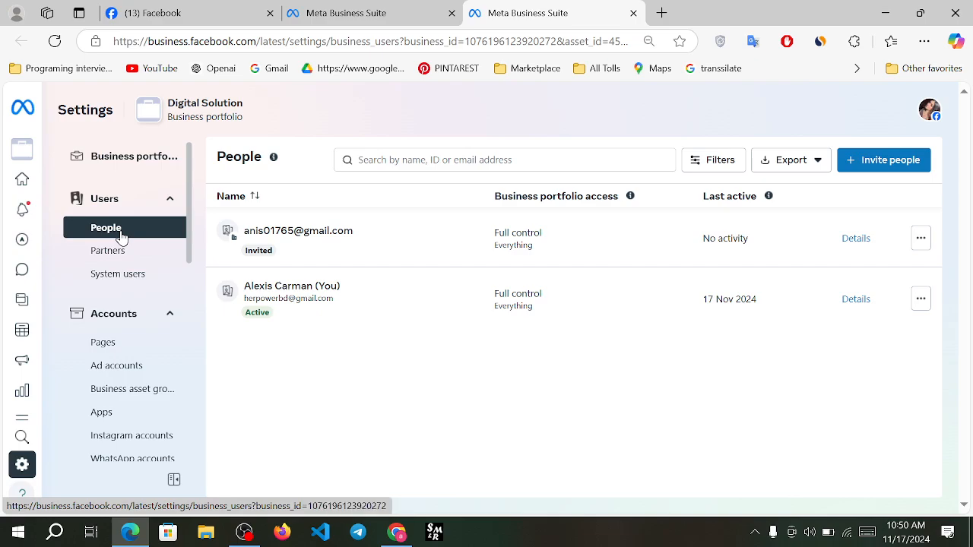
# Review the portfolio's Partners and Pages settings, including the form for requesting shared access to a Facebook Page
pyautogui.click(111, 253)
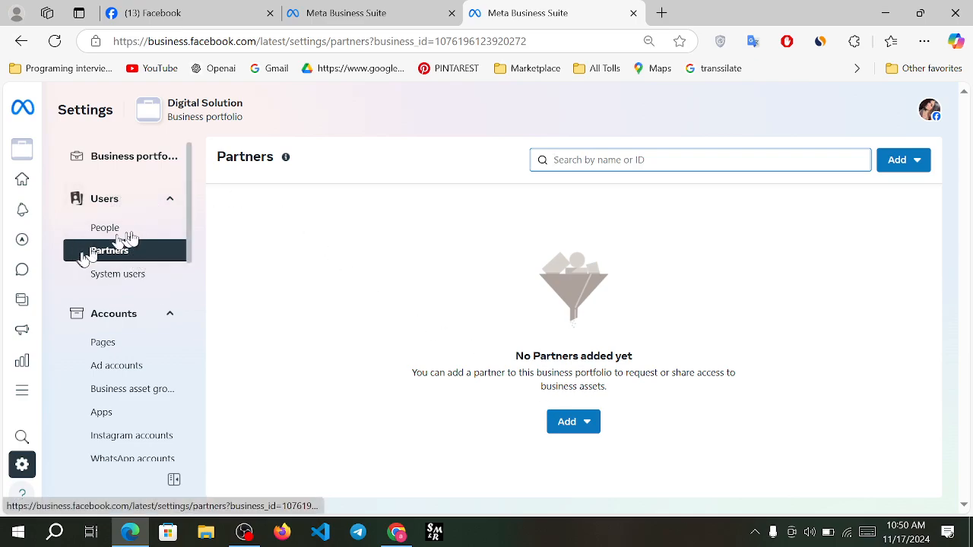
pyautogui.scroll(-1, 155, 344)
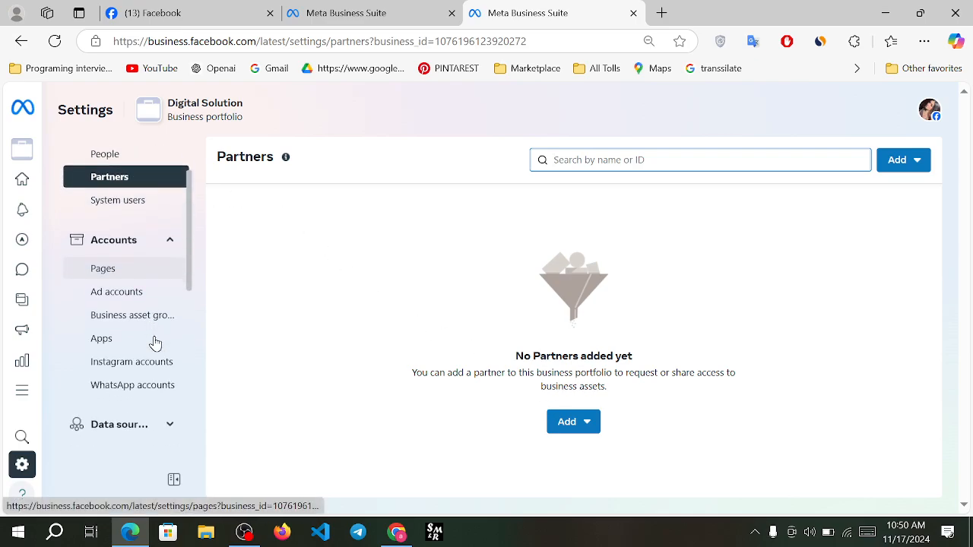
pyautogui.click(129, 272)
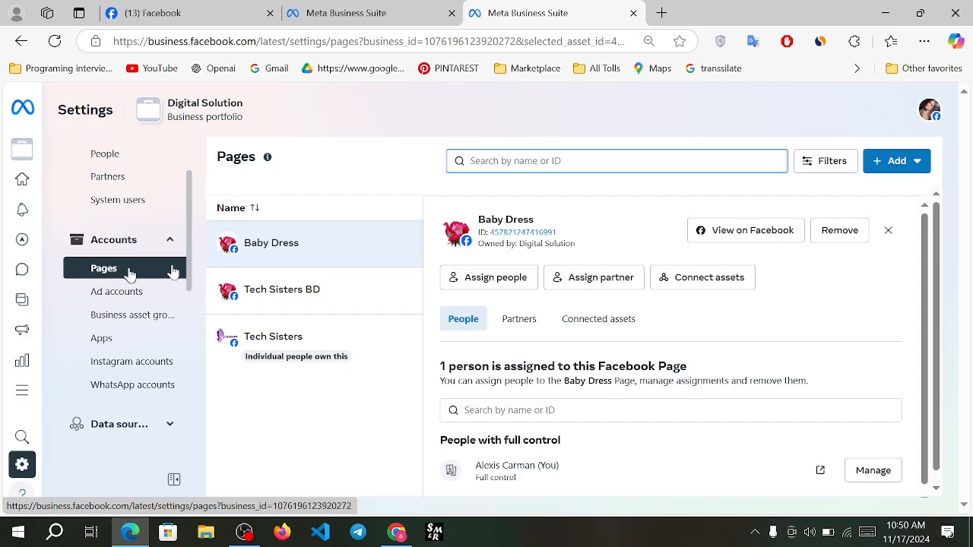
pyautogui.click(918, 166)
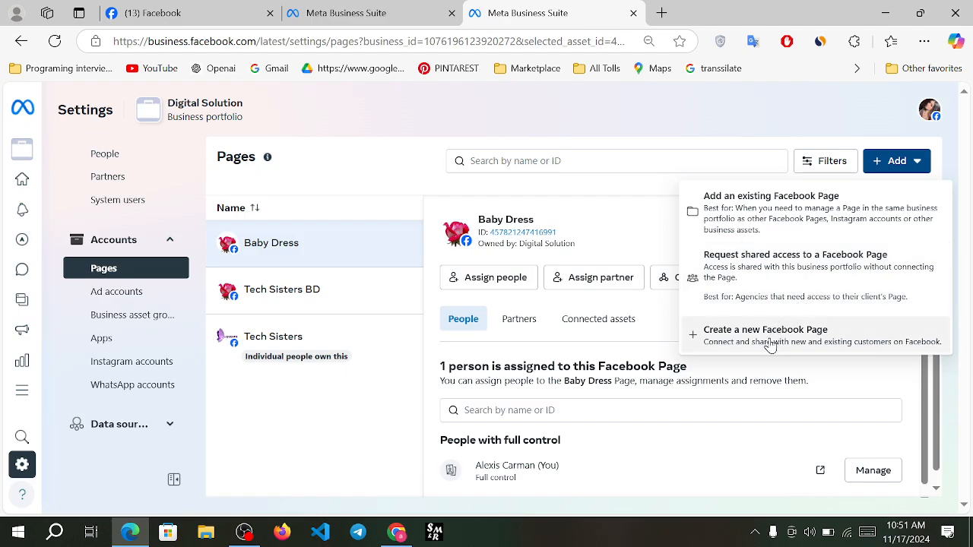
pyautogui.click(765, 279)
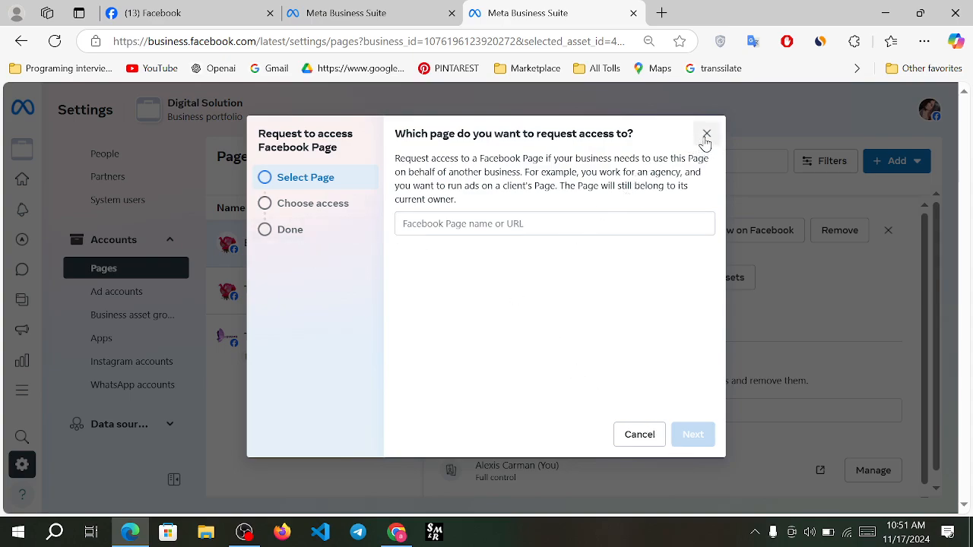
pyautogui.click(705, 135)
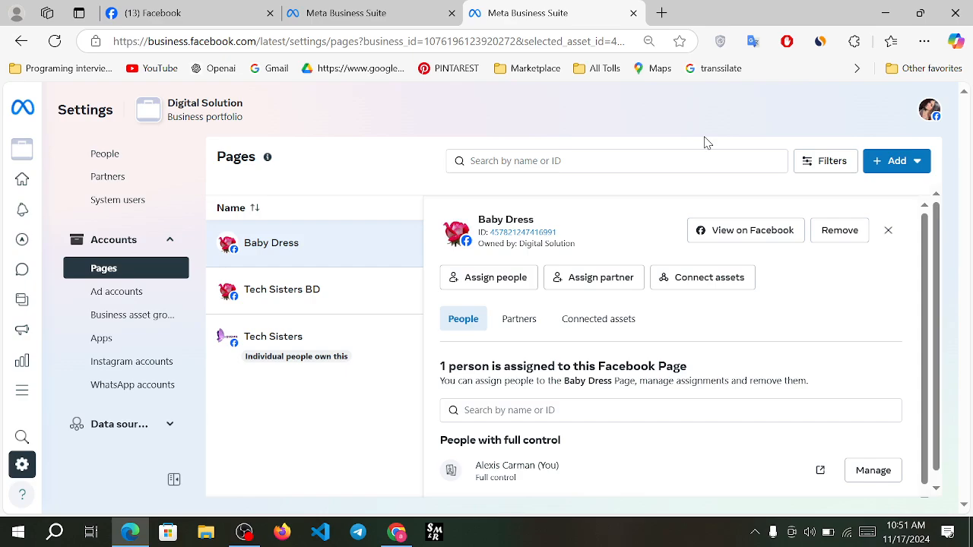
# Review the Digital Solution ad account and check the availability of the options for creating, claiming or sharing an ad account
pyautogui.click(137, 295)
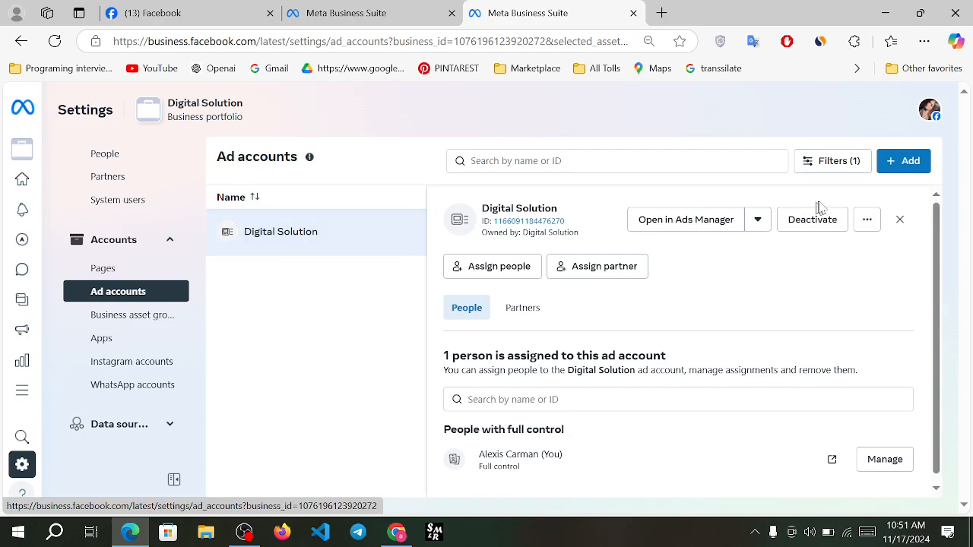
pyautogui.click(897, 163)
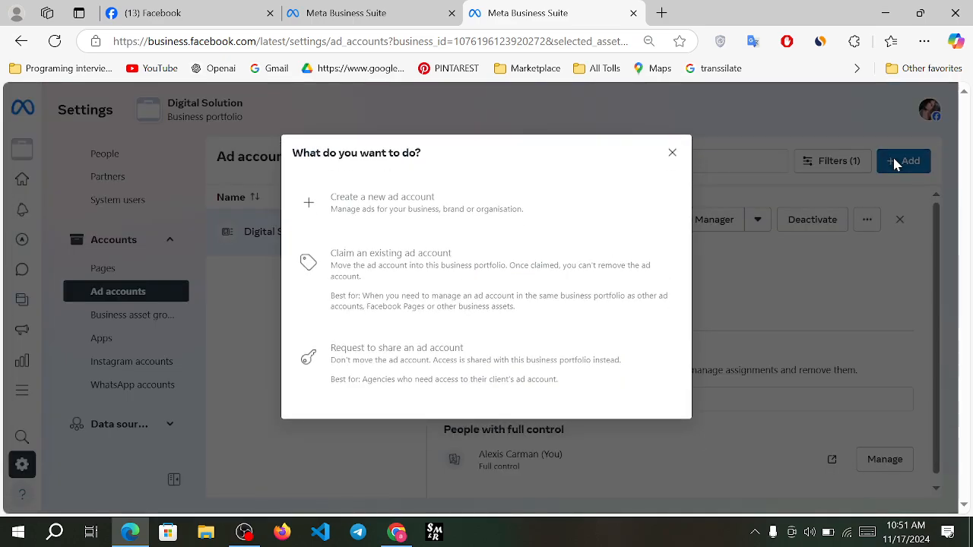
pyautogui.moveTo(405, 348)
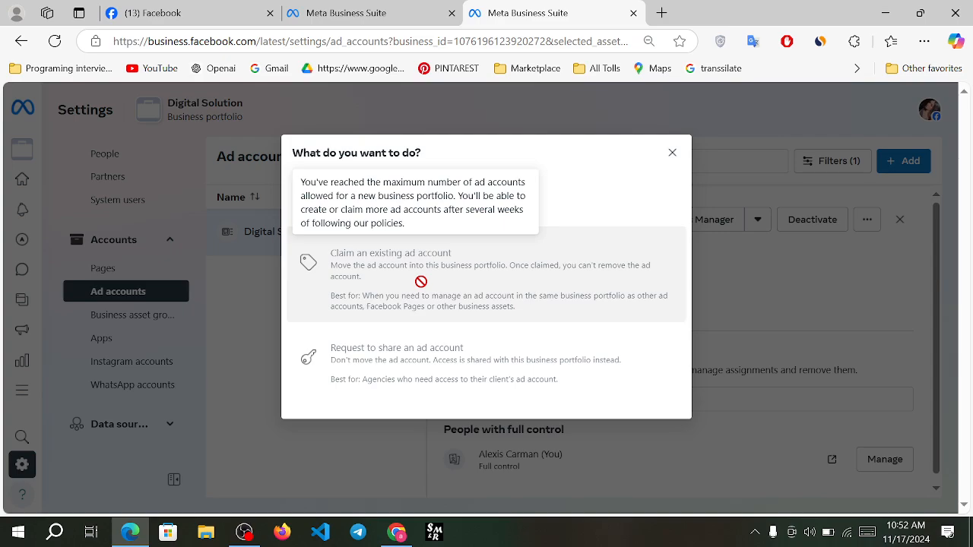
pyautogui.click(673, 154)
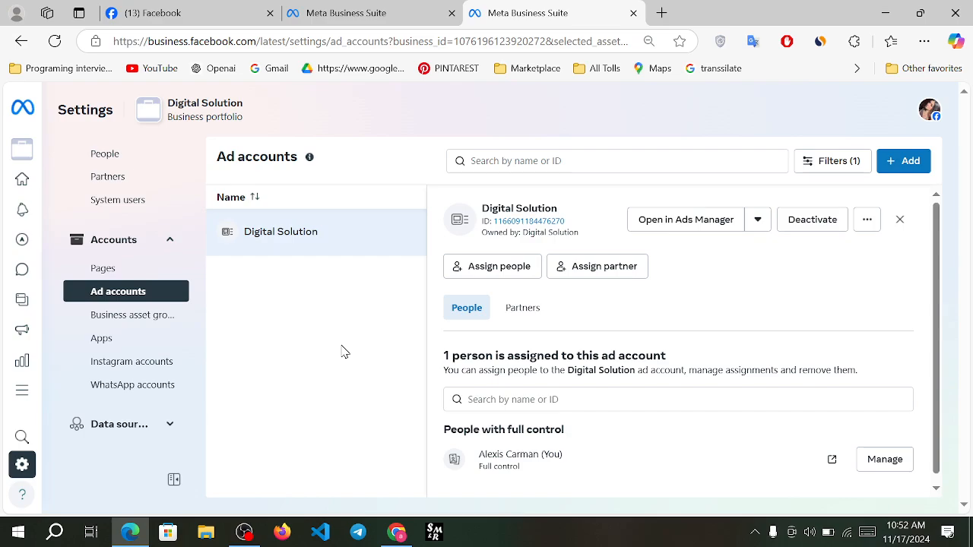
pyautogui.click(898, 162)
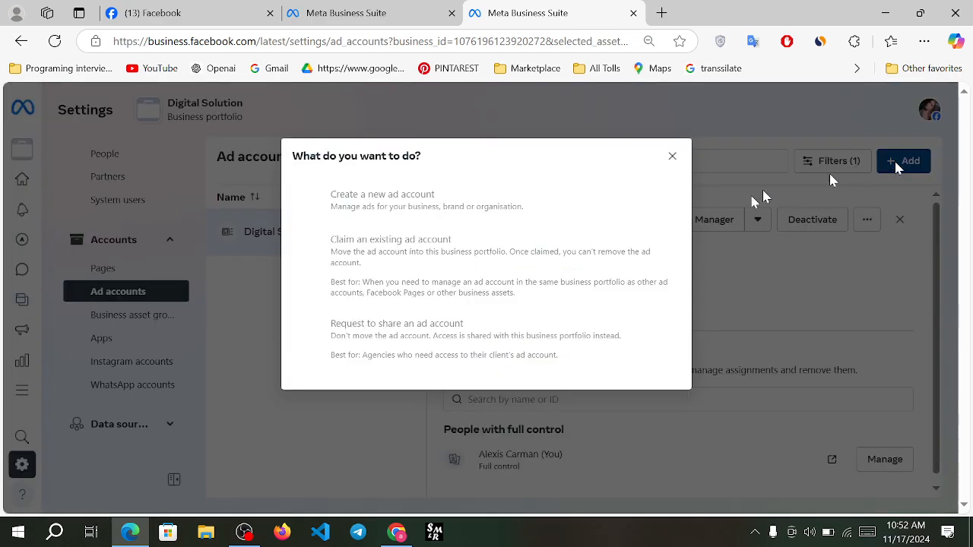
pyautogui.moveTo(364, 316)
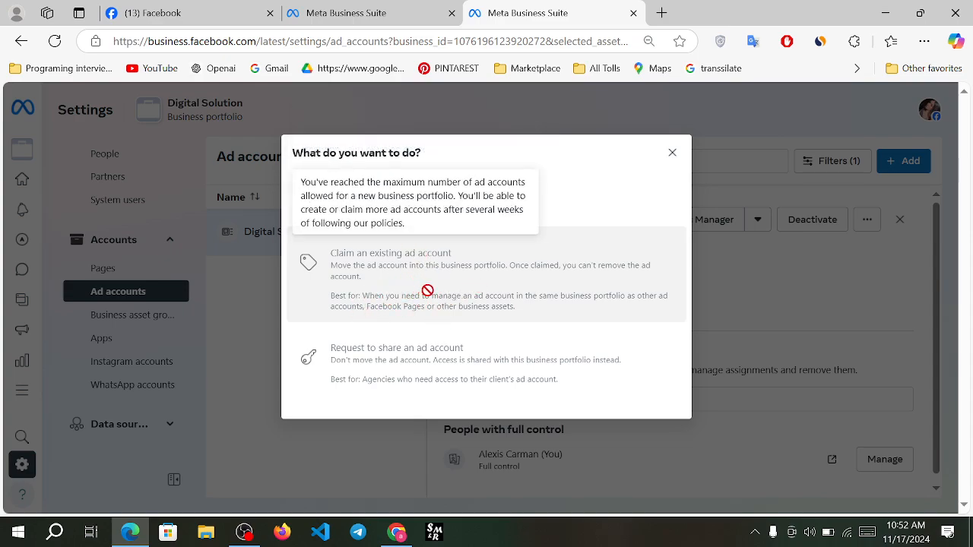
pyautogui.click(673, 153)
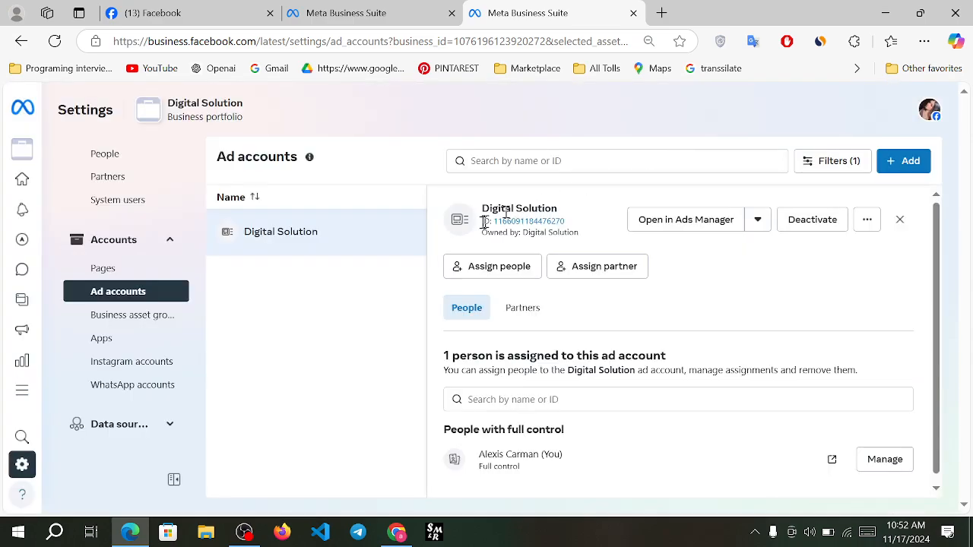
# Review the business asset groups and the data sources, covering catalogues, pixels and datasets, including the details of the test dataset
pyautogui.click(150, 323)
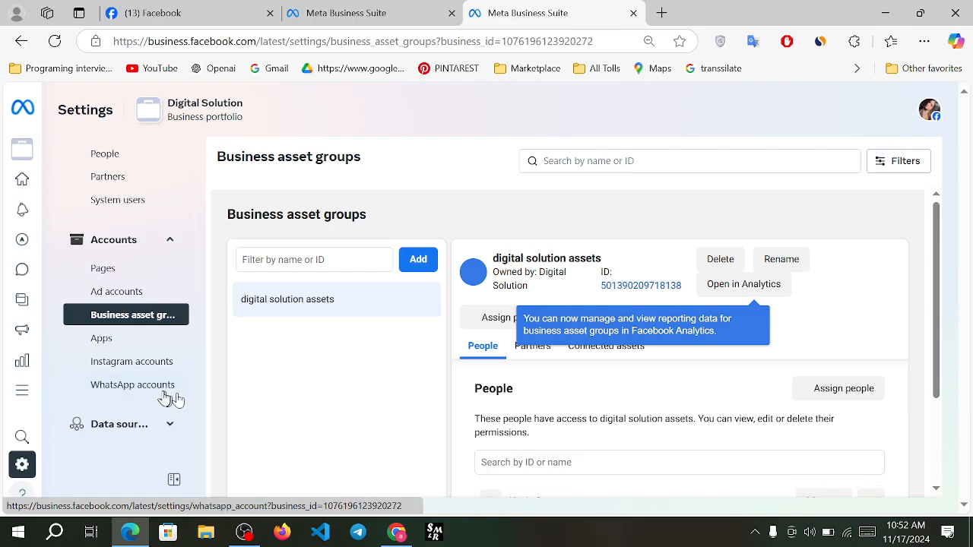
pyautogui.scroll(-2, 156, 394)
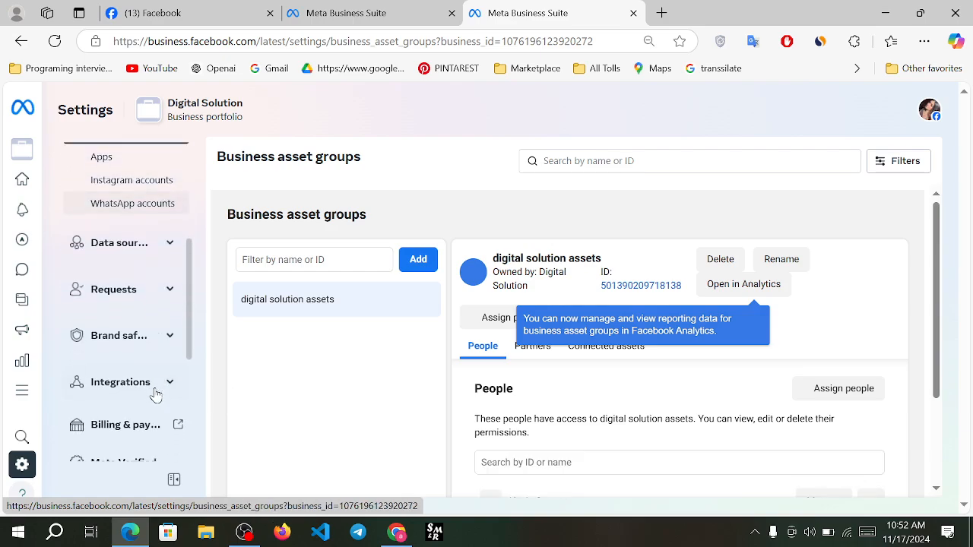
pyautogui.click(166, 245)
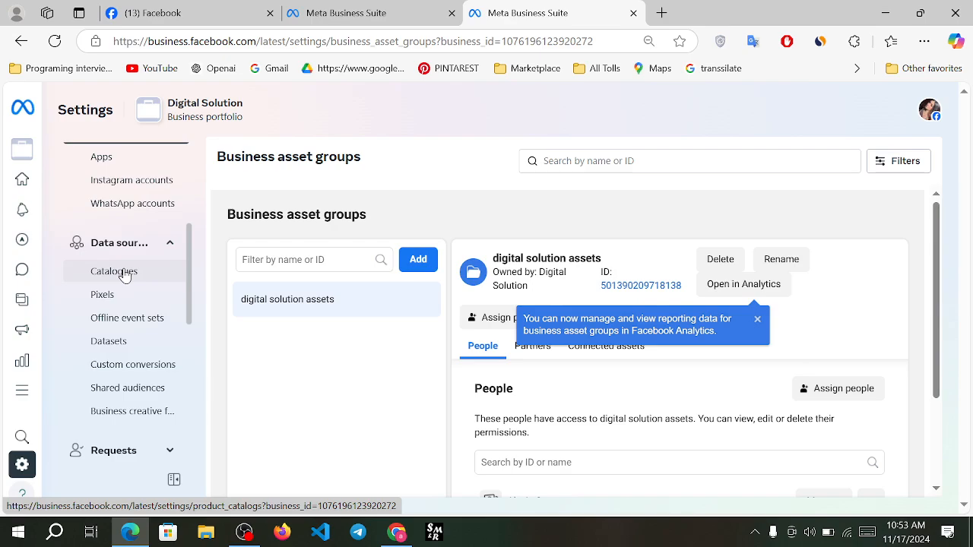
pyautogui.click(144, 276)
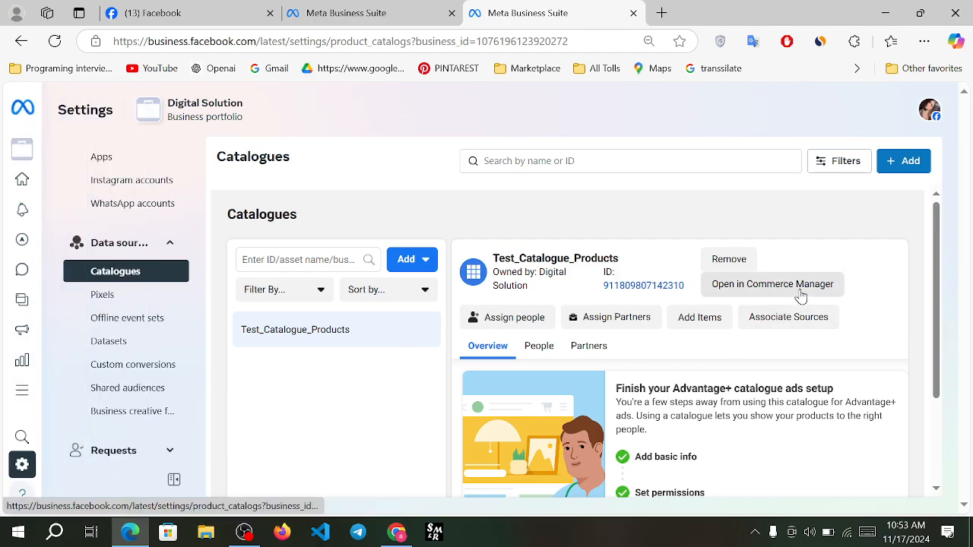
pyautogui.click(126, 299)
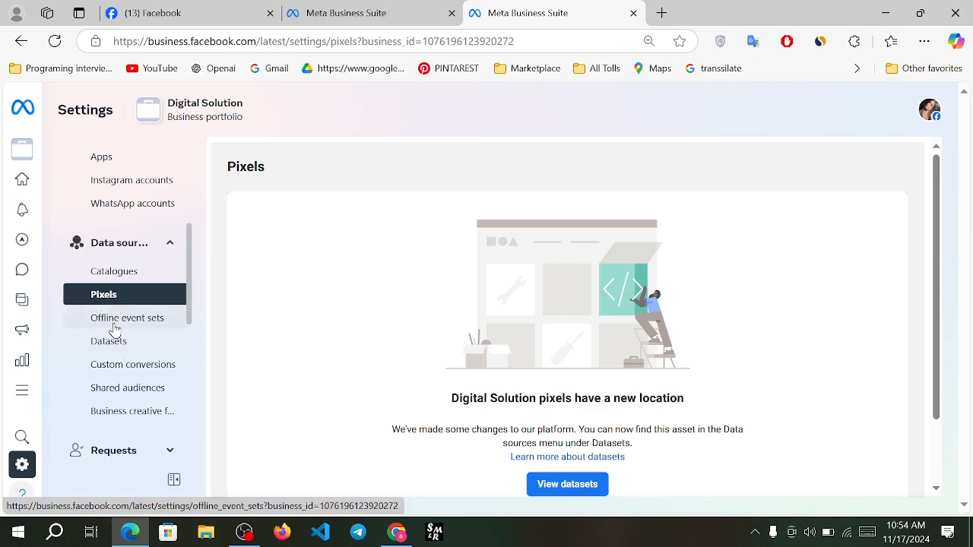
pyautogui.click(122, 350)
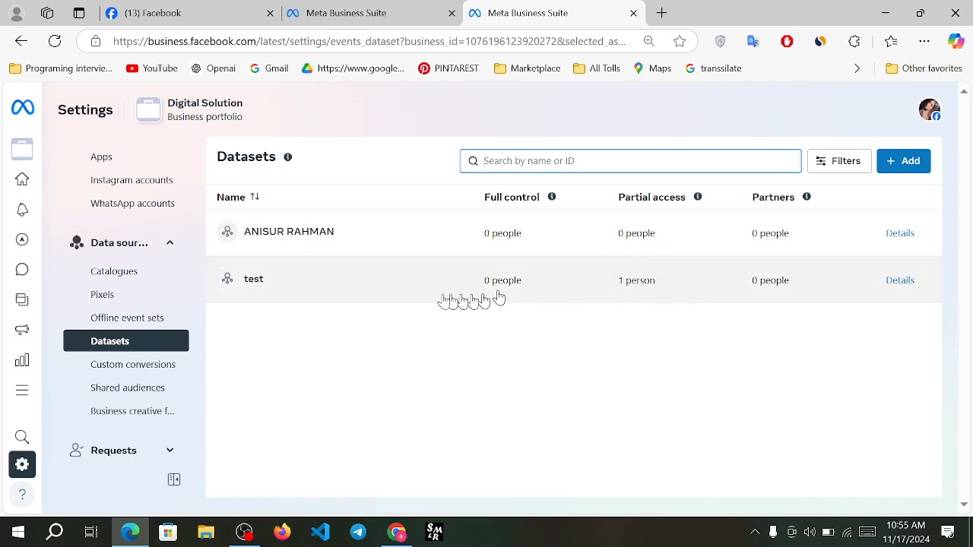
pyautogui.click(401, 285)
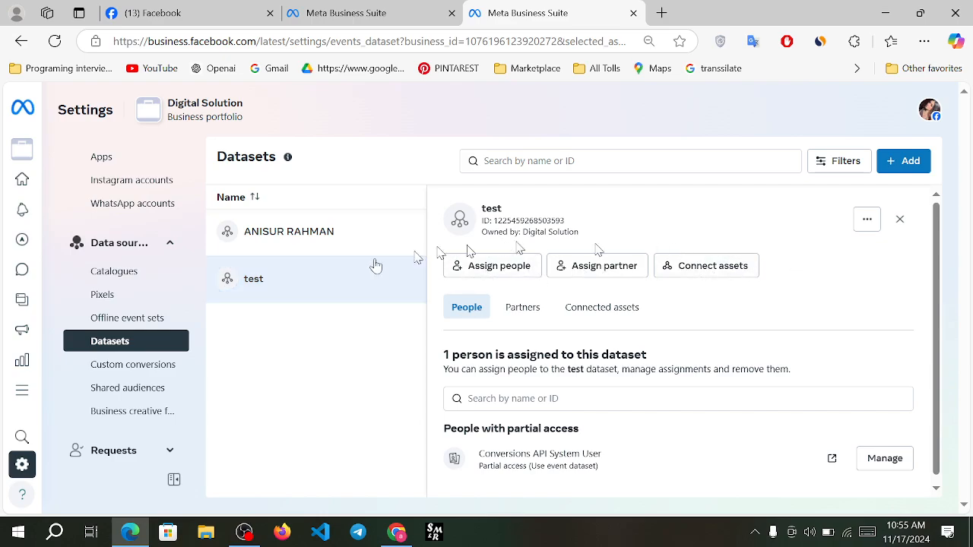
# Browse the All tools overview, examining the engagement, advertising, reporting, selling and management tools
pyautogui.click(35, 389)
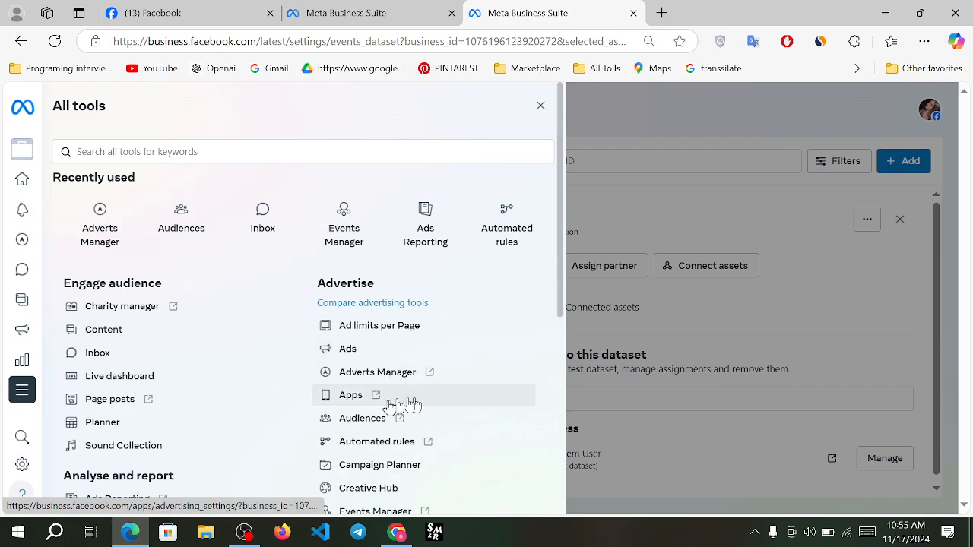
pyautogui.scroll(-5, 350, 453)
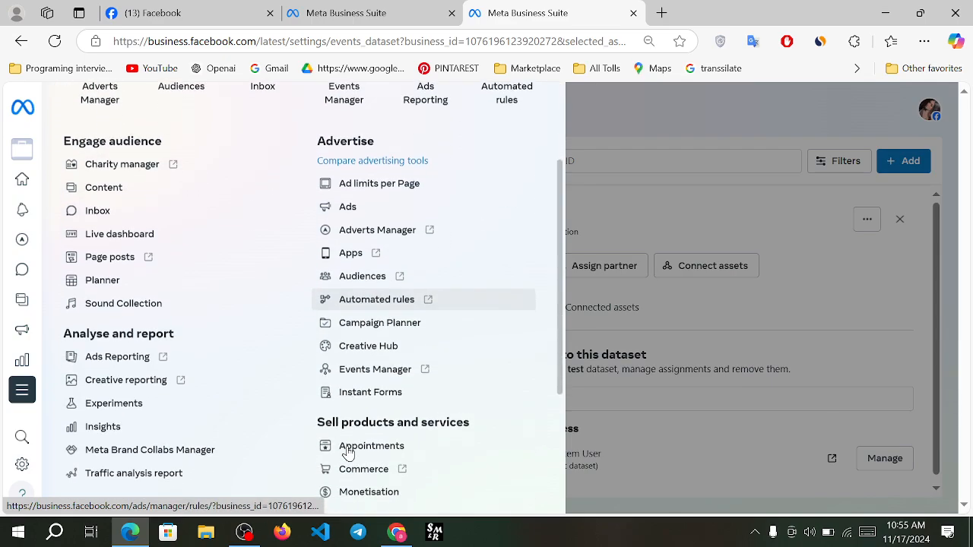
pyautogui.scroll(-3, 347, 454)
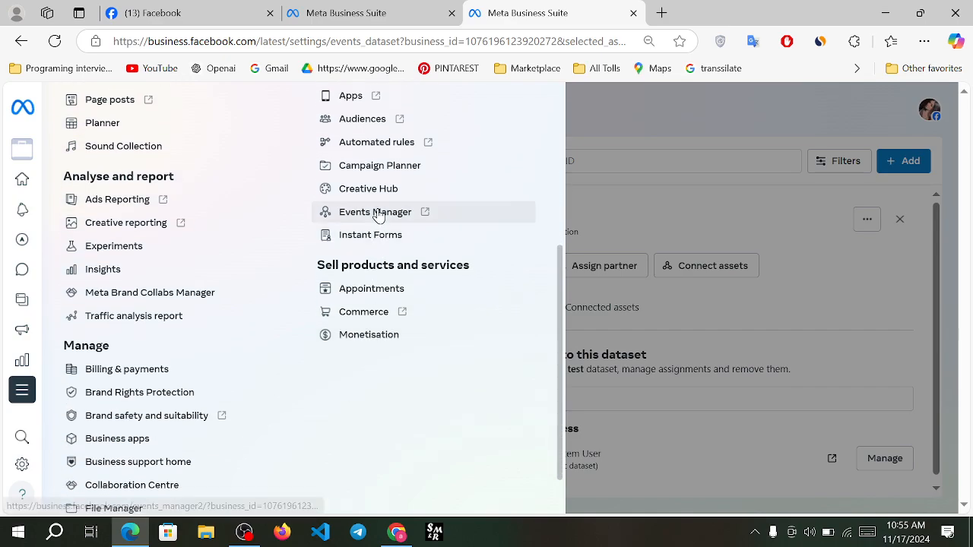
# Close the tools overview, open the test dataset in Events Manager from its extra options, and reload the blank page
pyautogui.click(685, 211)
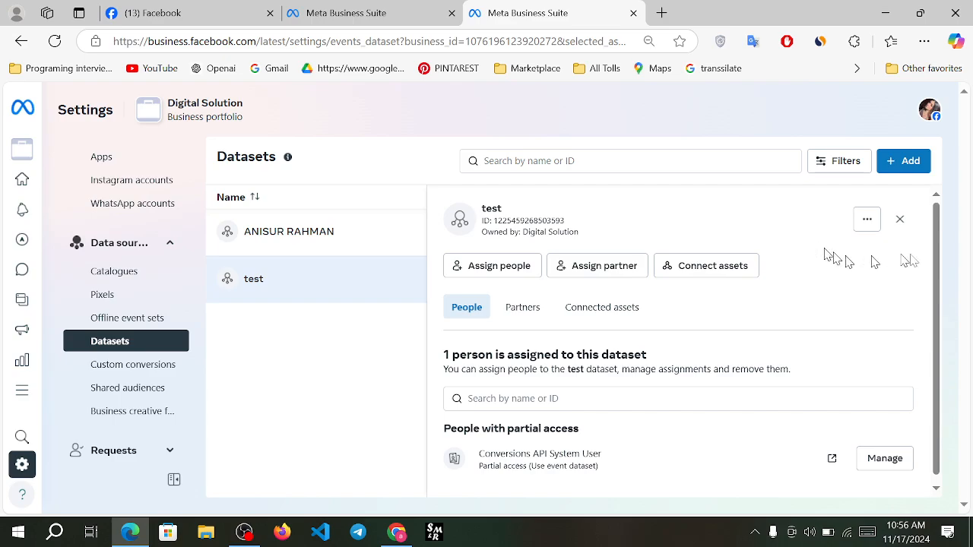
pyautogui.scroll(-1, 307, 371)
pyautogui.scroll(1, 306, 371)
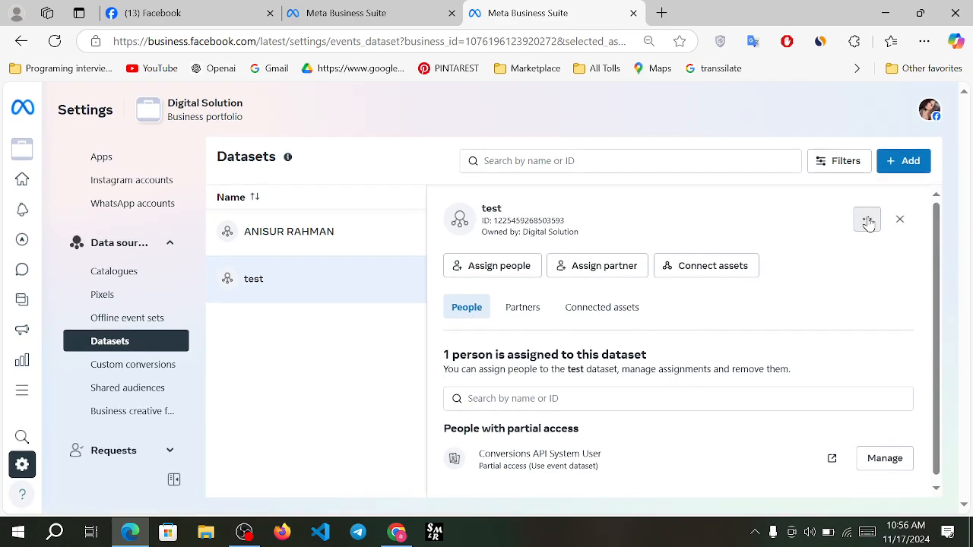
pyautogui.click(871, 259)
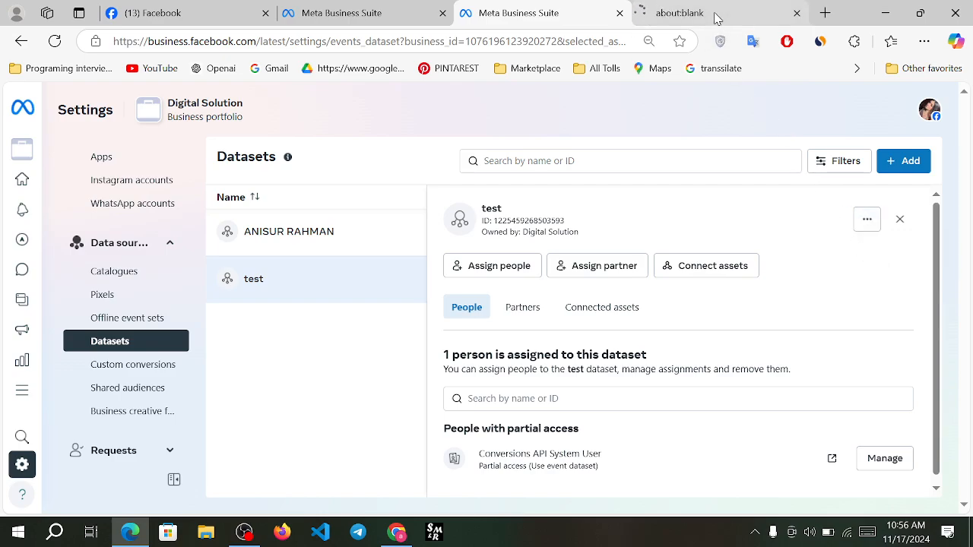
pyautogui.click(715, 15)
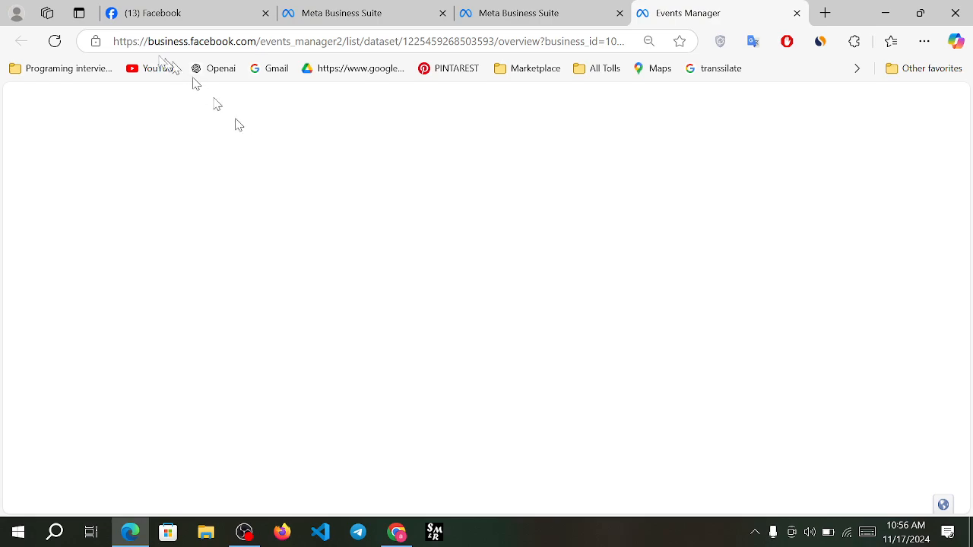
pyautogui.click(54, 41)
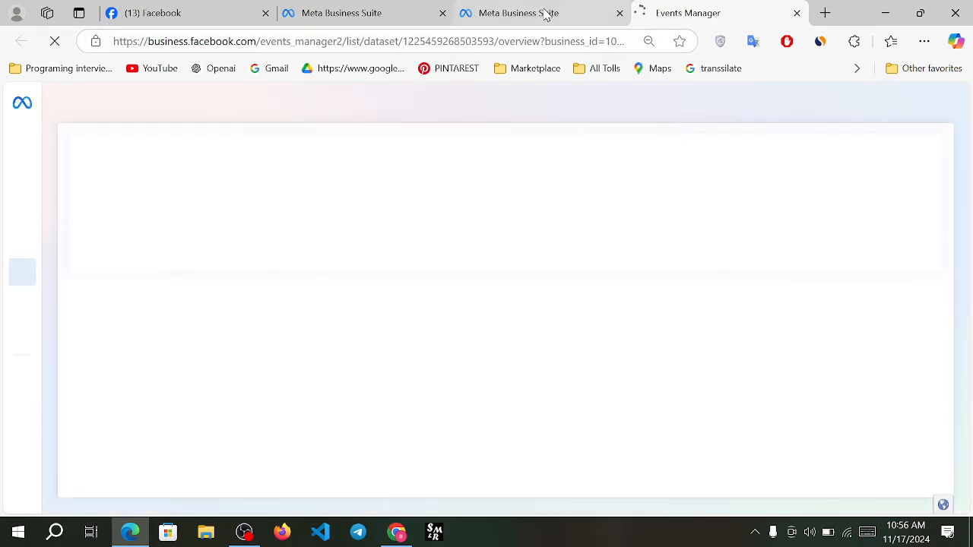
pyautogui.click(543, 15)
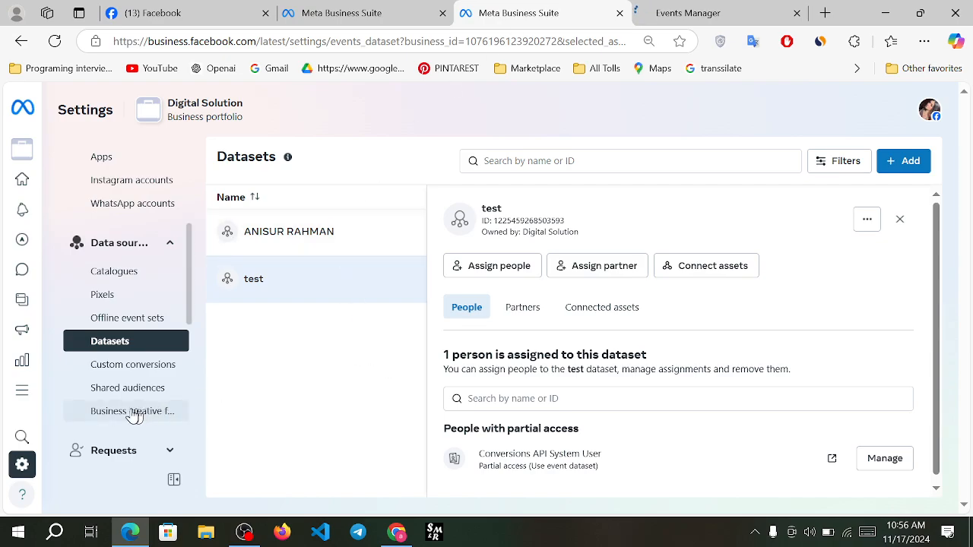
pyautogui.scroll(-1, 130, 415)
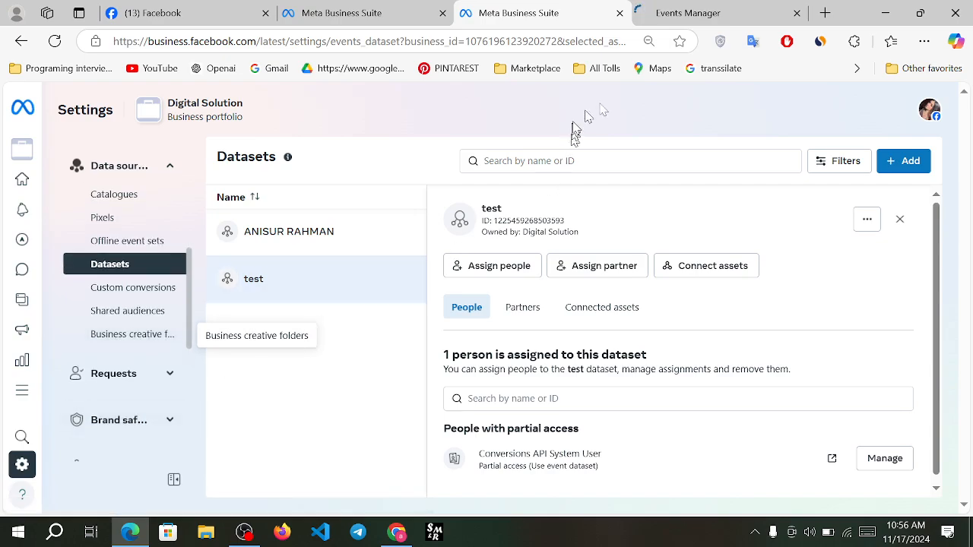
pyautogui.click(704, 14)
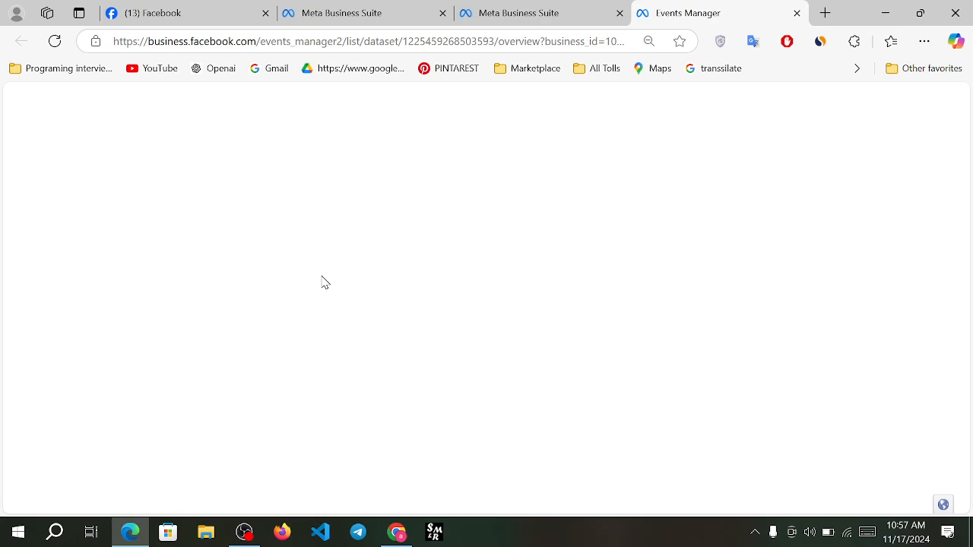
pyautogui.click(246, 537)
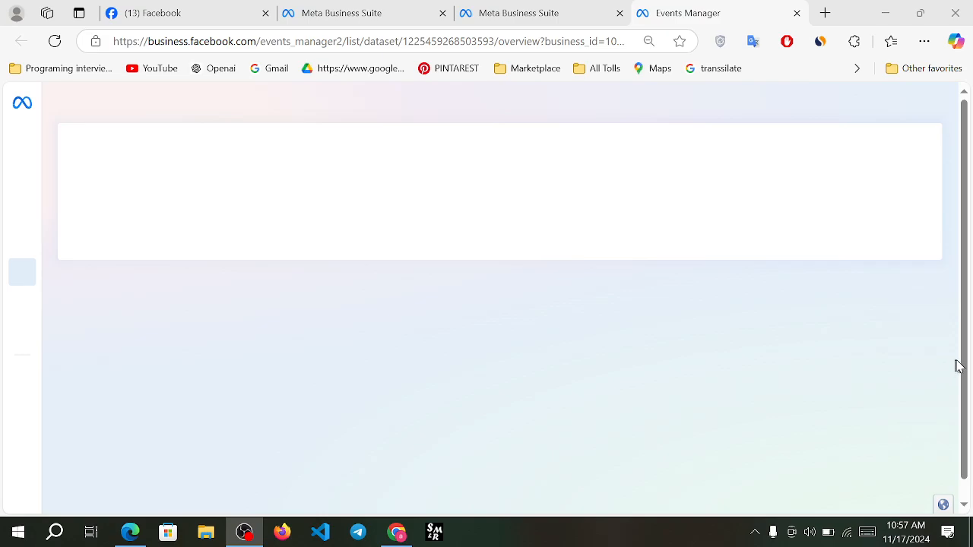
pyautogui.click(956, 360)
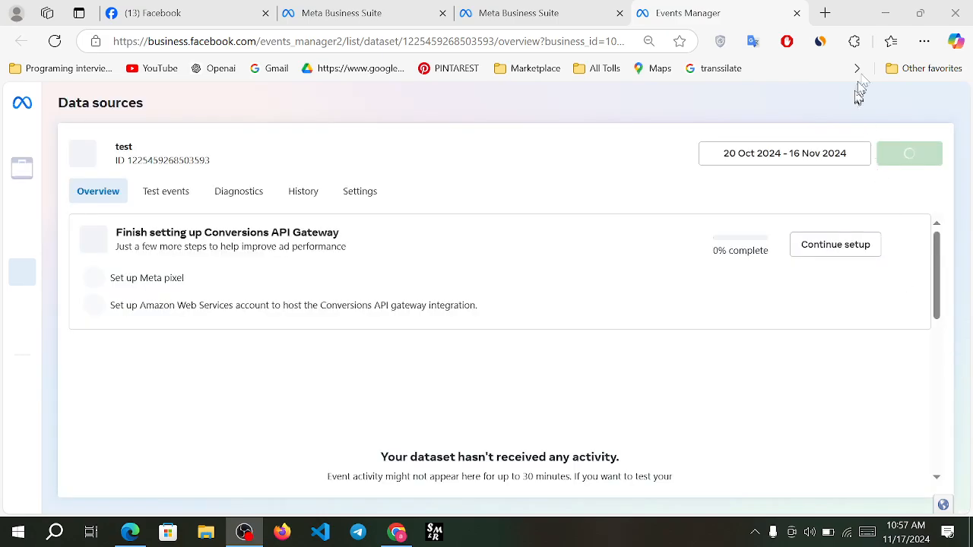
pyautogui.click(875, 14)
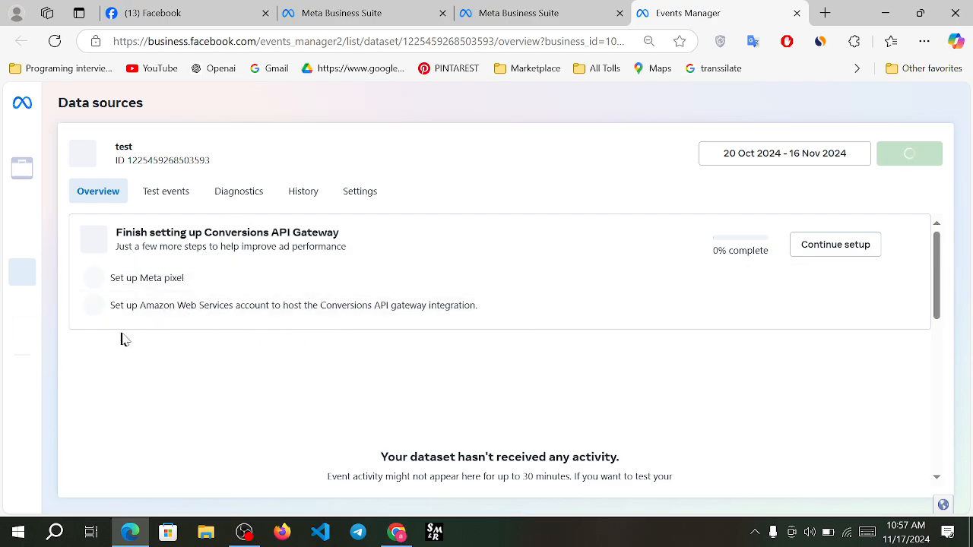
# Review the Events Manager sections and the test dataset's overview, including the Conversions API, Meta Pixel and mobile app setup options
pyautogui.moveTo(16, 267)
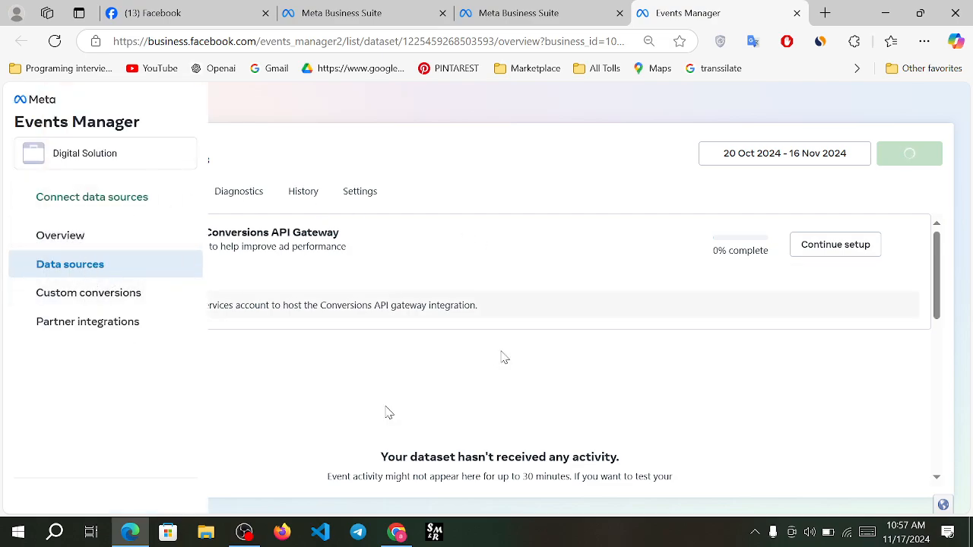
pyautogui.moveTo(22, 209)
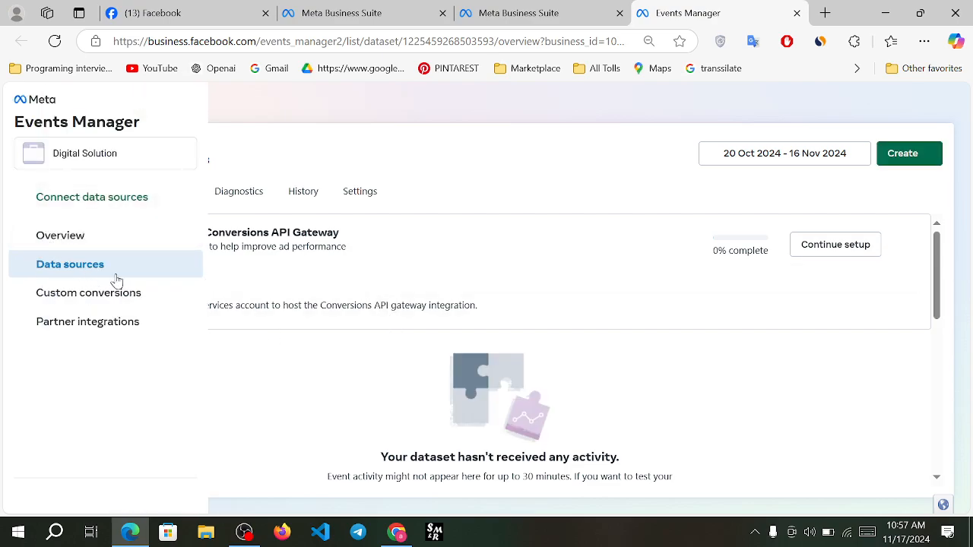
pyautogui.scroll(-4, 272, 362)
pyautogui.scroll(-1, 271, 363)
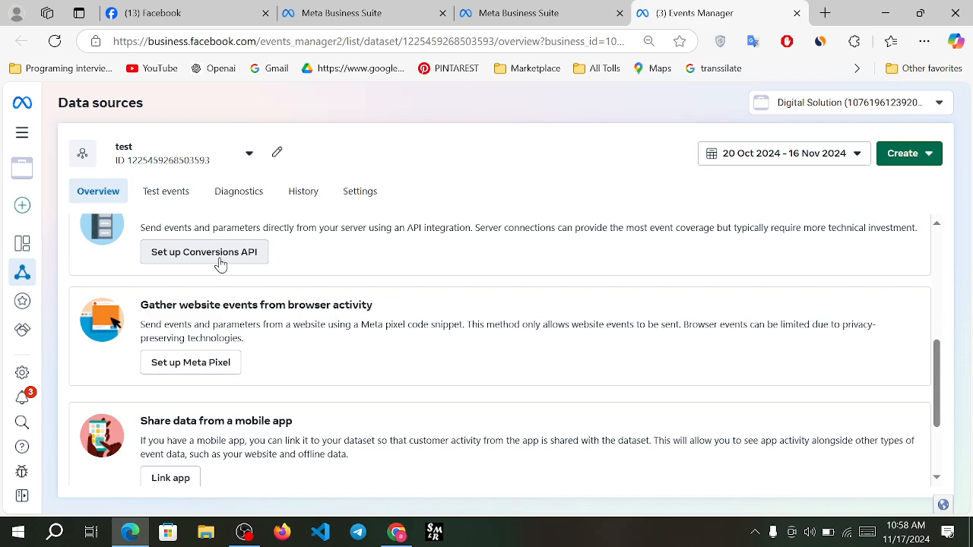
# Return to the portfolio settings and examine the entries under Requests and under Brand safety and suitability
pyautogui.click(509, 15)
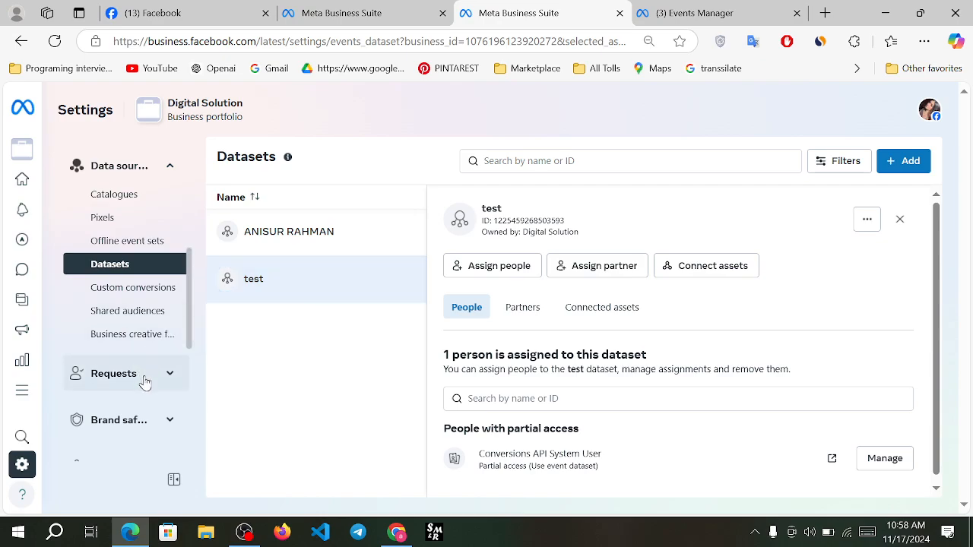
pyautogui.scroll(-1, 146, 382)
pyautogui.scroll(-1, 145, 381)
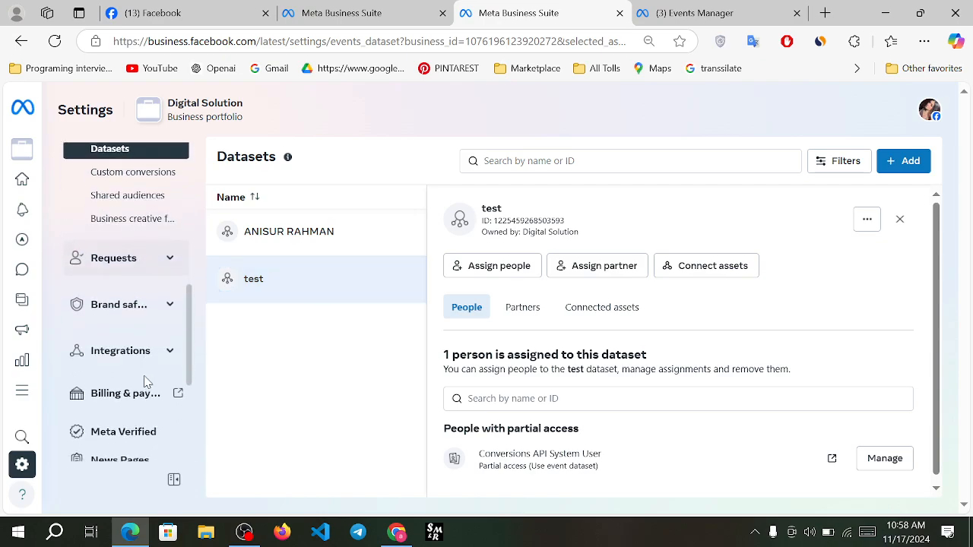
pyautogui.click(167, 259)
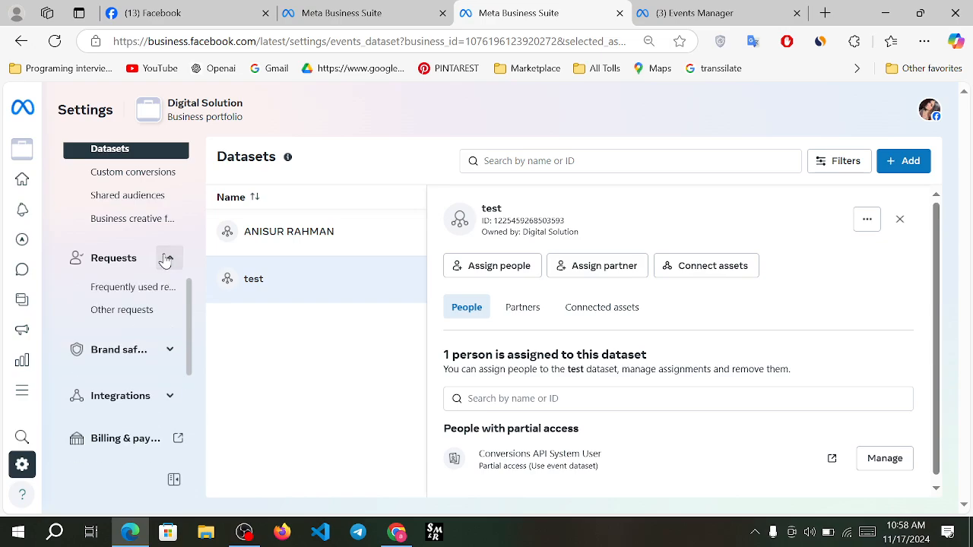
pyautogui.click(167, 258)
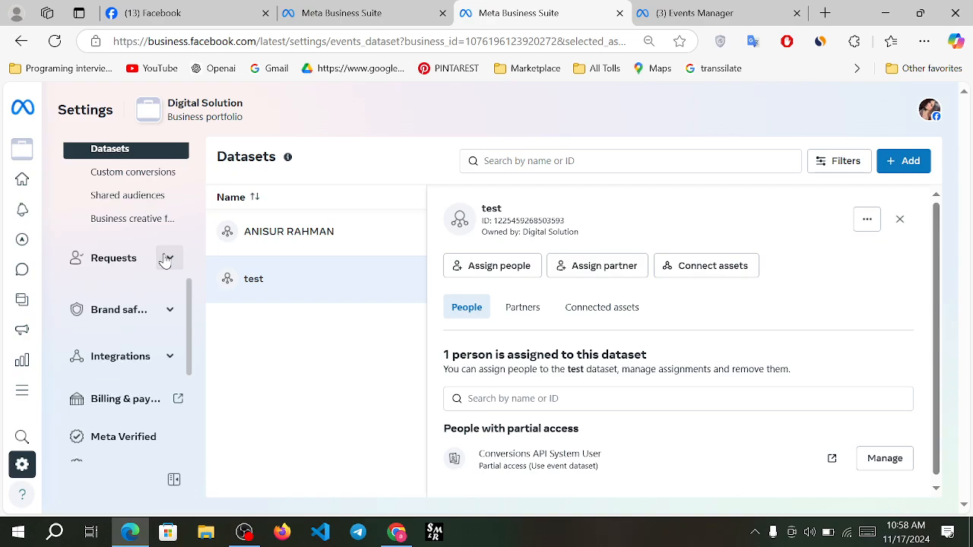
pyautogui.click(164, 306)
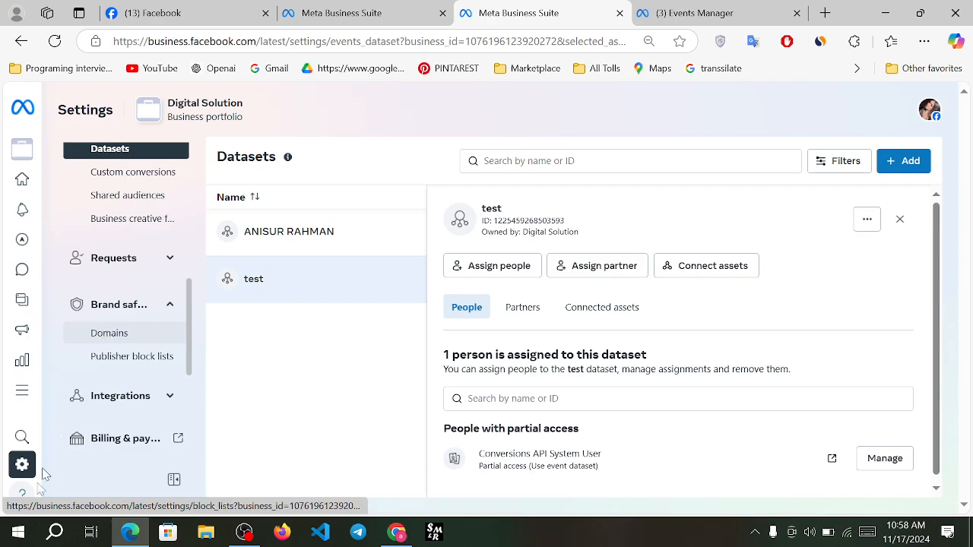
pyautogui.click(242, 532)
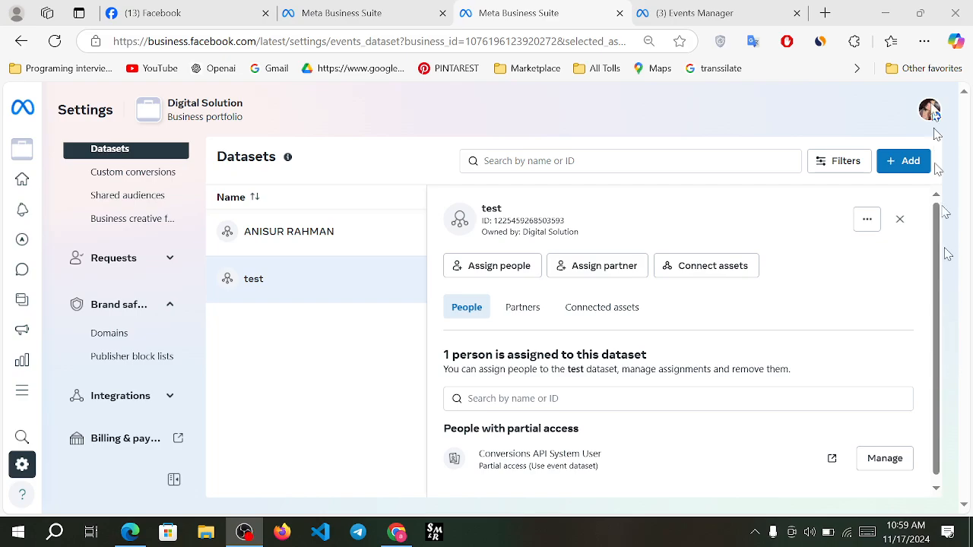
pyautogui.click(886, 11)
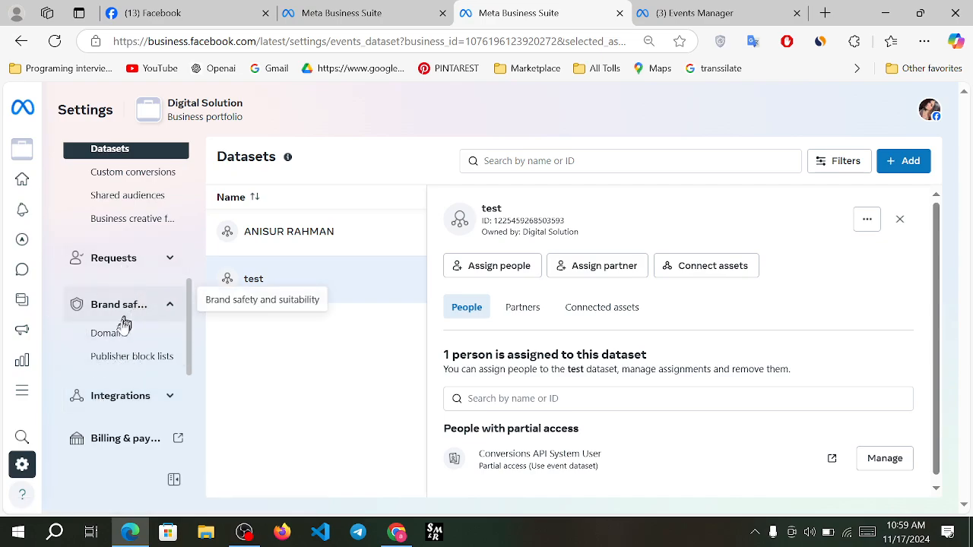
# Remove the unverified smartmanbd.com domain from the Digital Solution portfolio's Domains settings
pyautogui.click(117, 340)
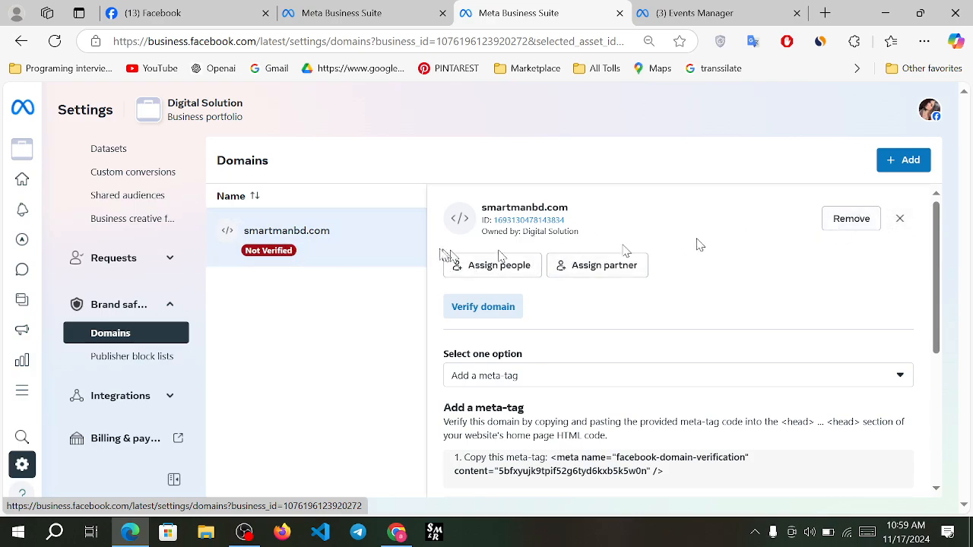
pyautogui.click(863, 221)
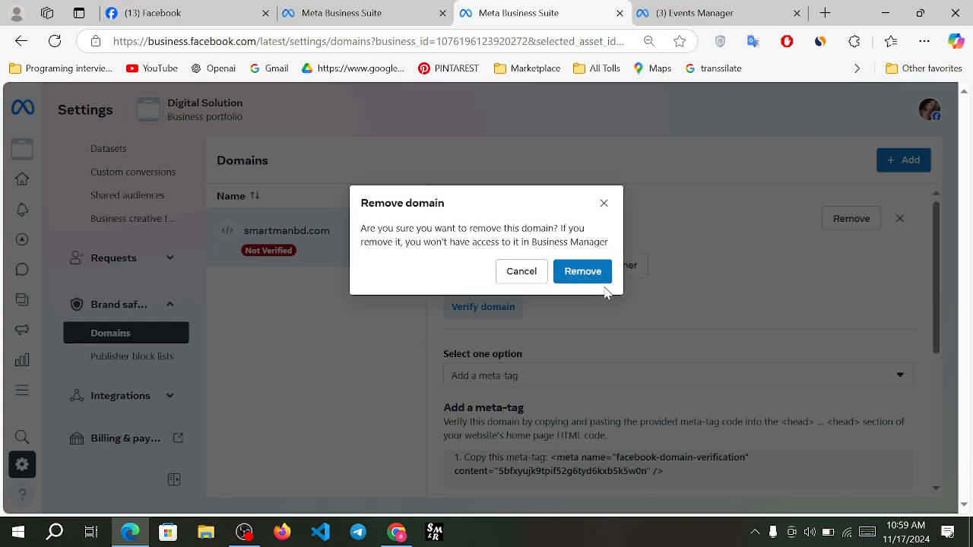
pyautogui.click(592, 275)
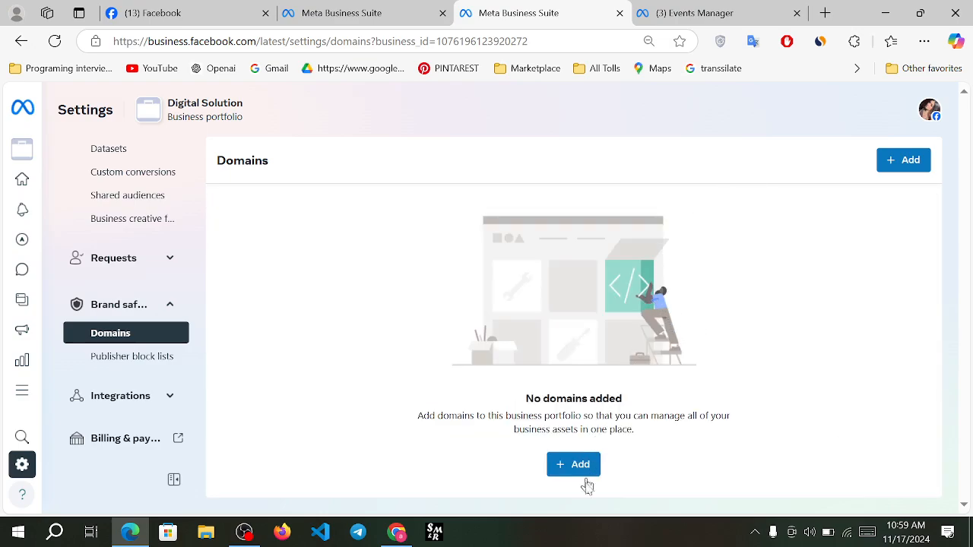
# Create a new domain entry for smartmanbd.com in the Digital Solution portfolio
pyautogui.click(557, 465)
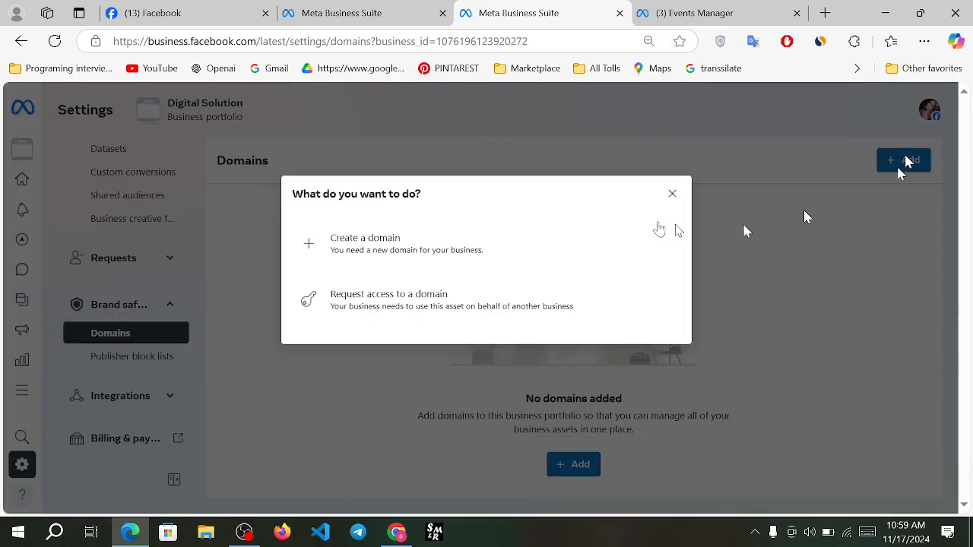
pyautogui.click(385, 243)
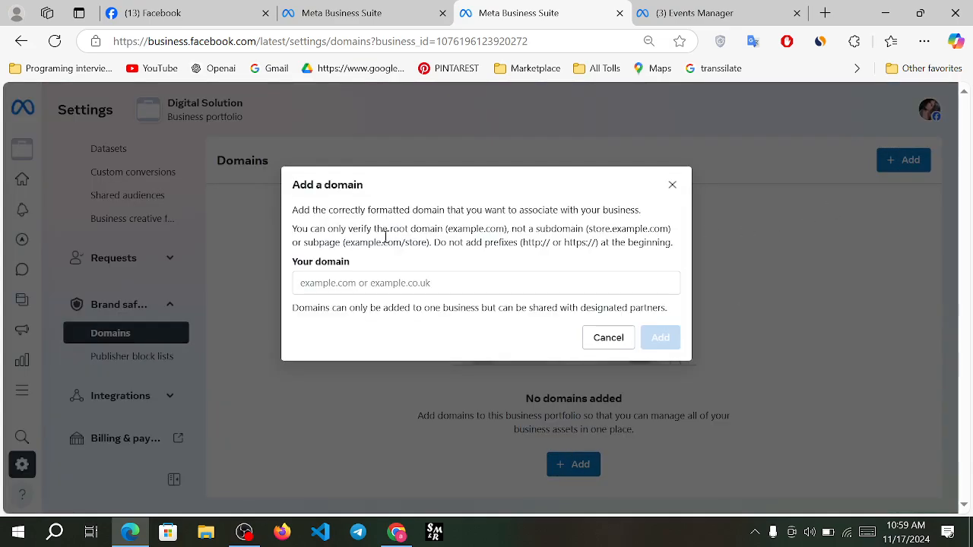
pyautogui.click(374, 284)
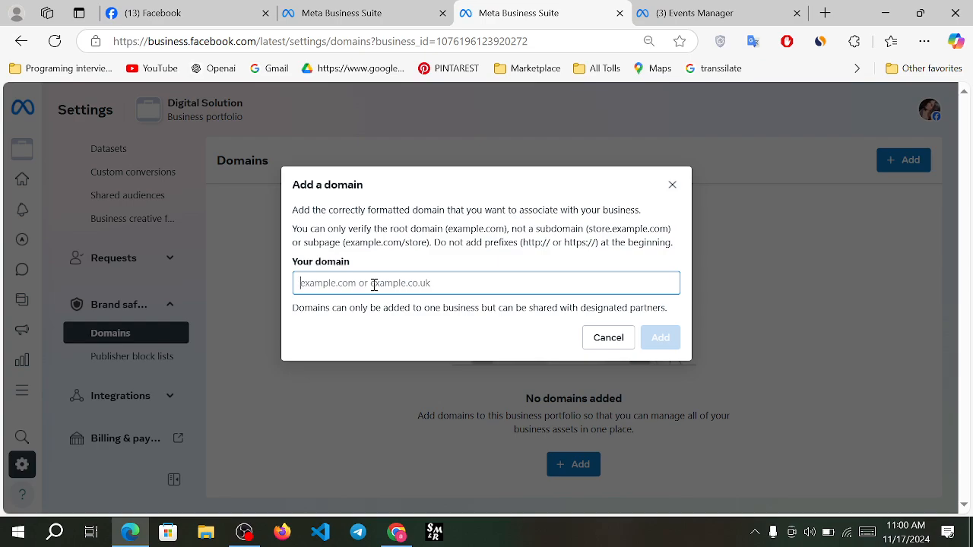
pyautogui.write('smart')
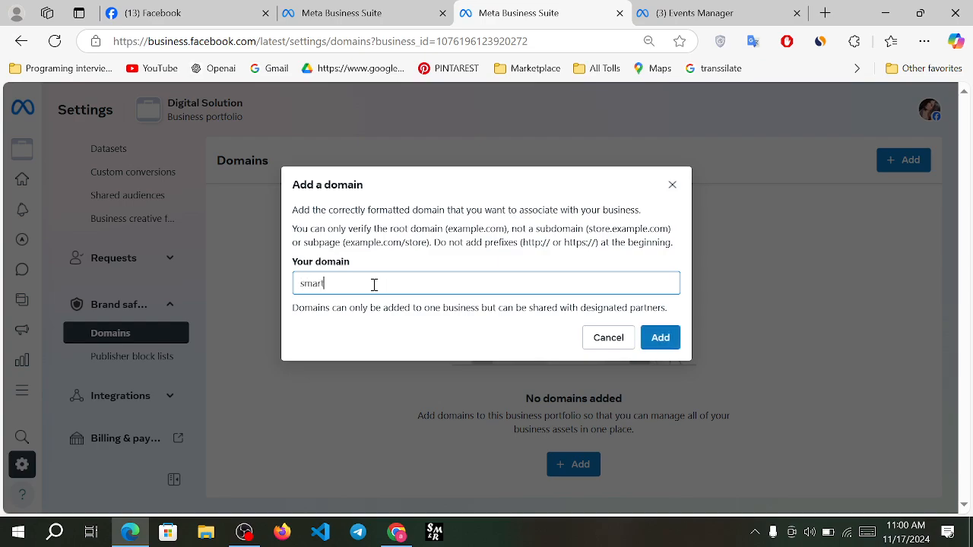
pyautogui.write('manbd.com')
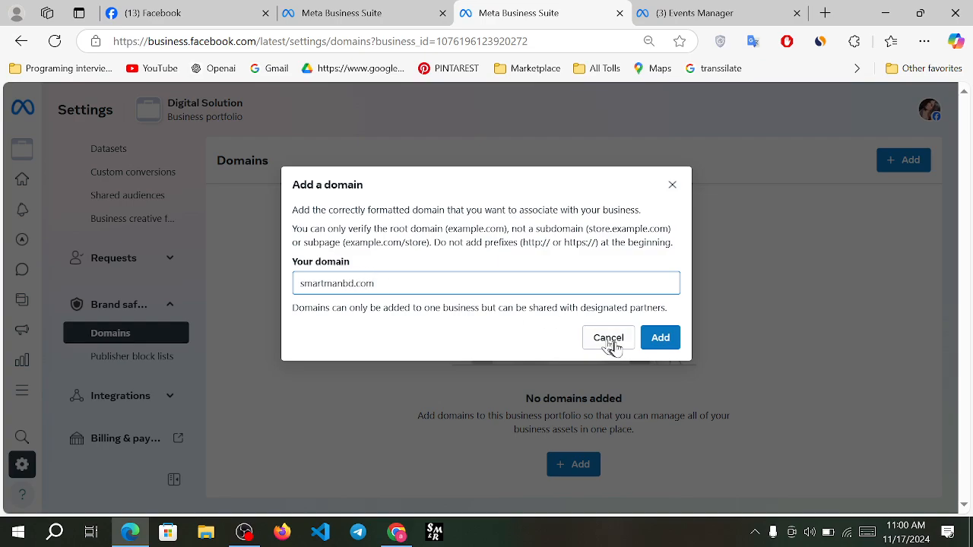
pyautogui.click(661, 340)
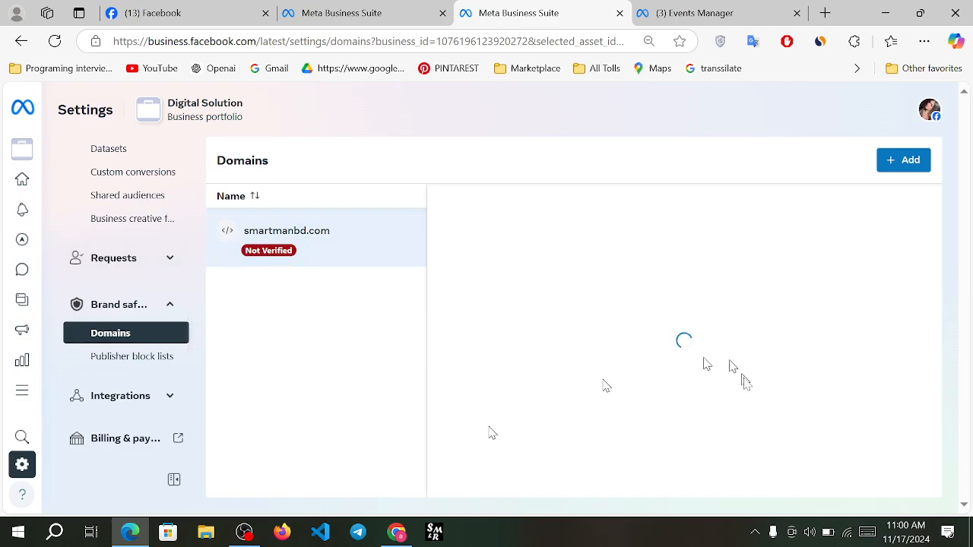
# Review the meta-tag verification instructions for smartmanbd.com and the other available domain verification methods
pyautogui.scroll(-1, 647, 393)
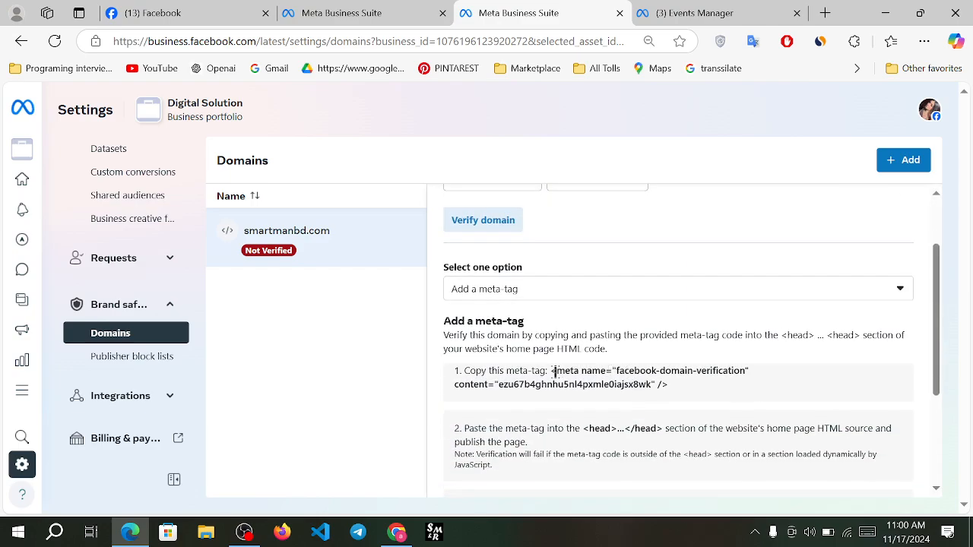
pyautogui.scroll(-1, 651, 393)
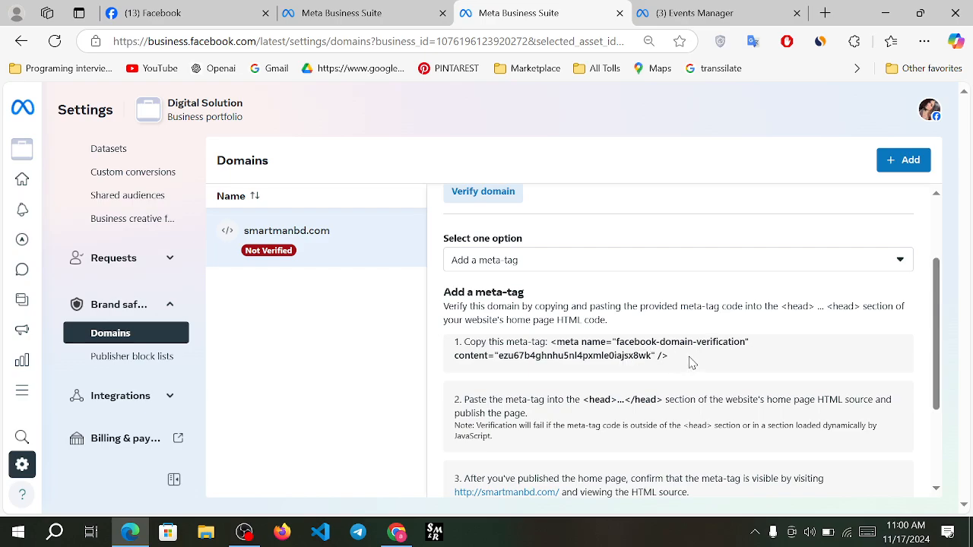
pyautogui.scroll(-2, 757, 377)
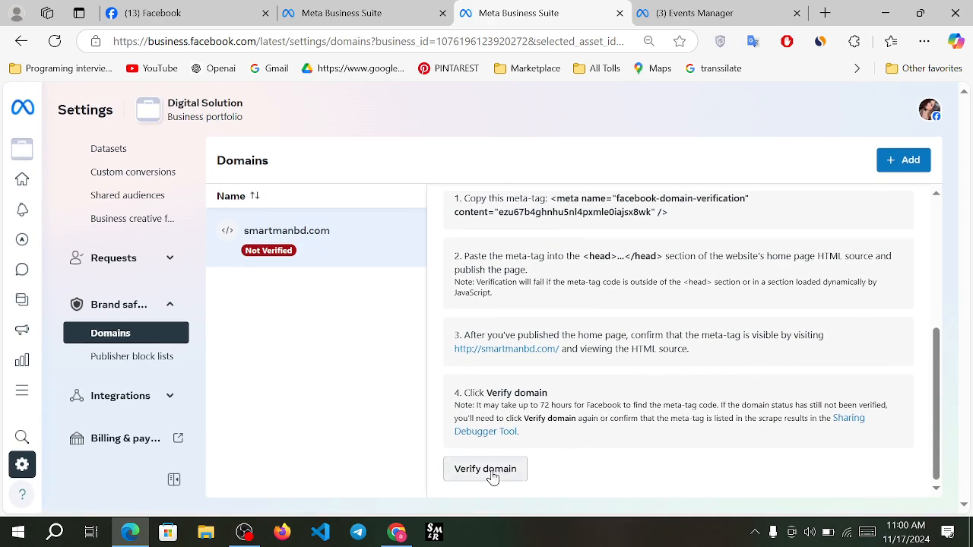
pyautogui.scroll(4, 585, 464)
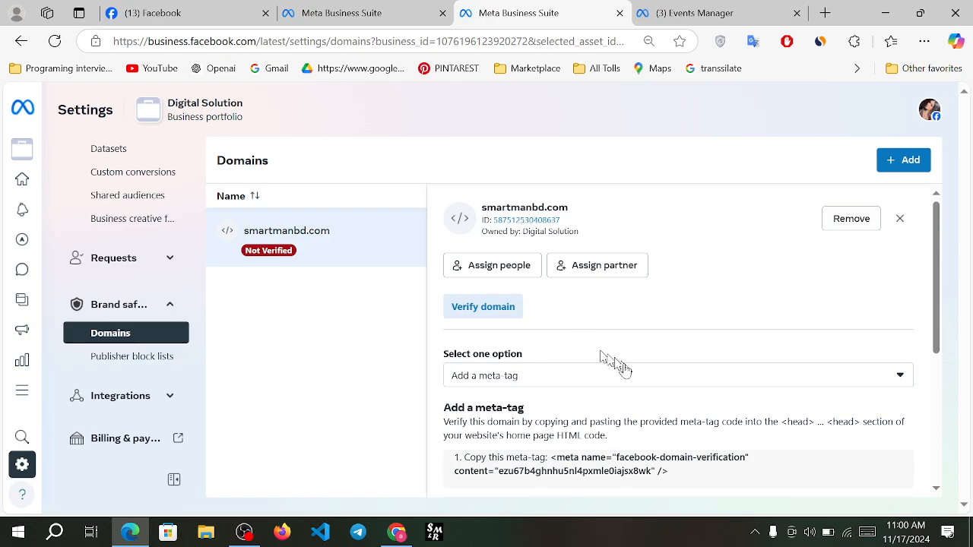
pyautogui.click(632, 380)
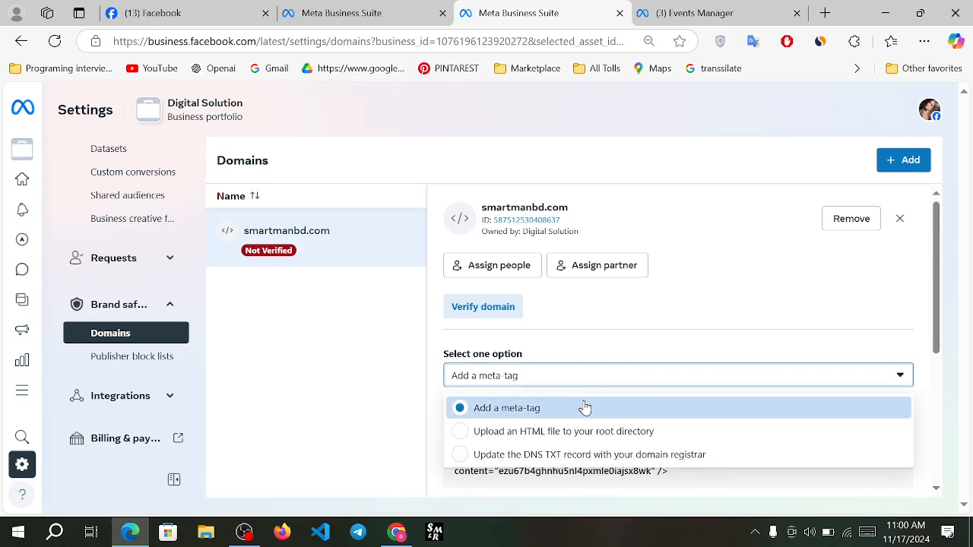
pyautogui.scroll(-2, 631, 337)
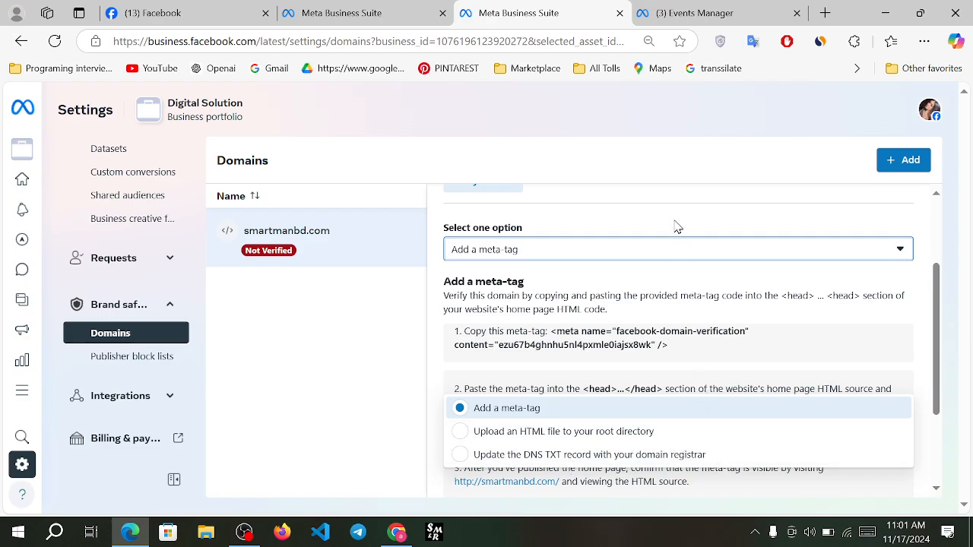
pyautogui.scroll(2, 675, 227)
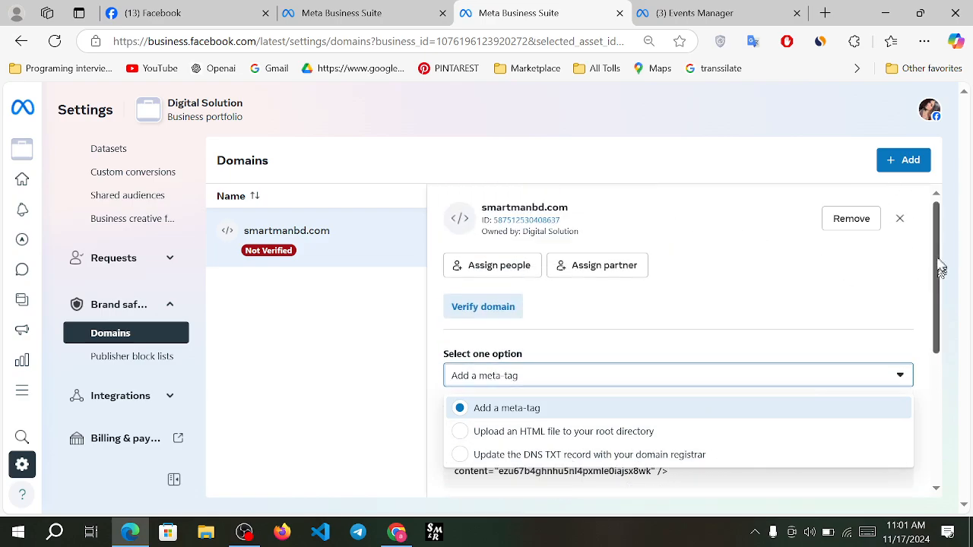
# Check the portfolio's ad accounts under Billing & payments, then return to the Domains settings
pyautogui.scroll(-2, 144, 341)
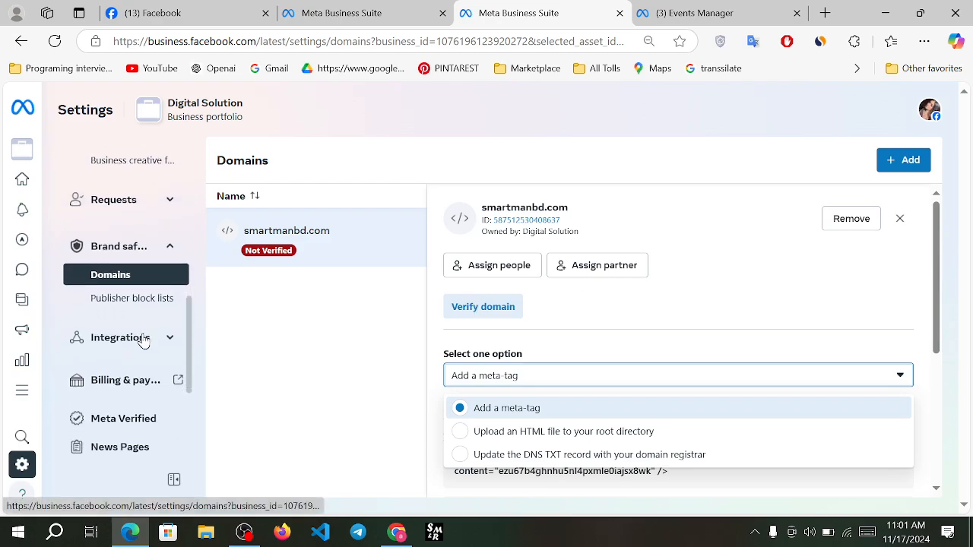
pyautogui.scroll(-1, 143, 341)
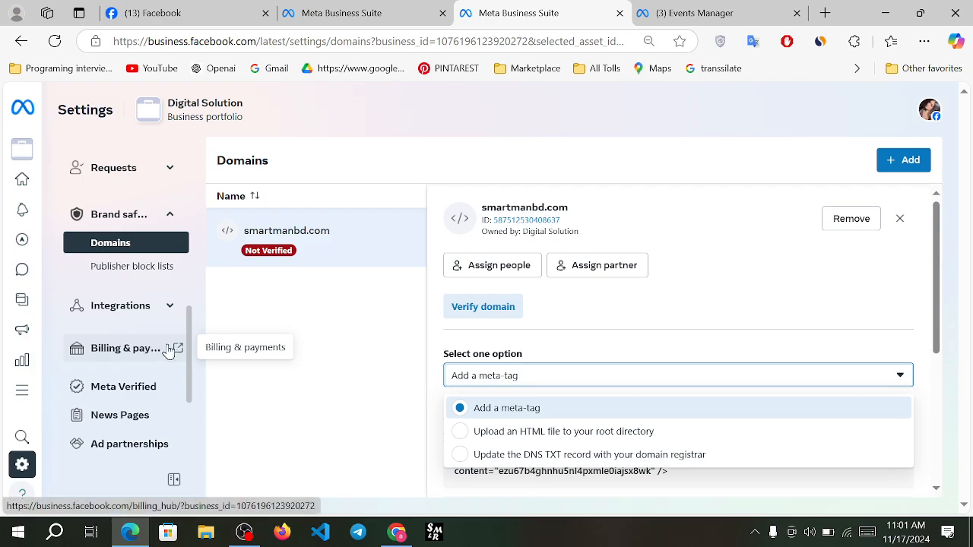
pyautogui.click(169, 349)
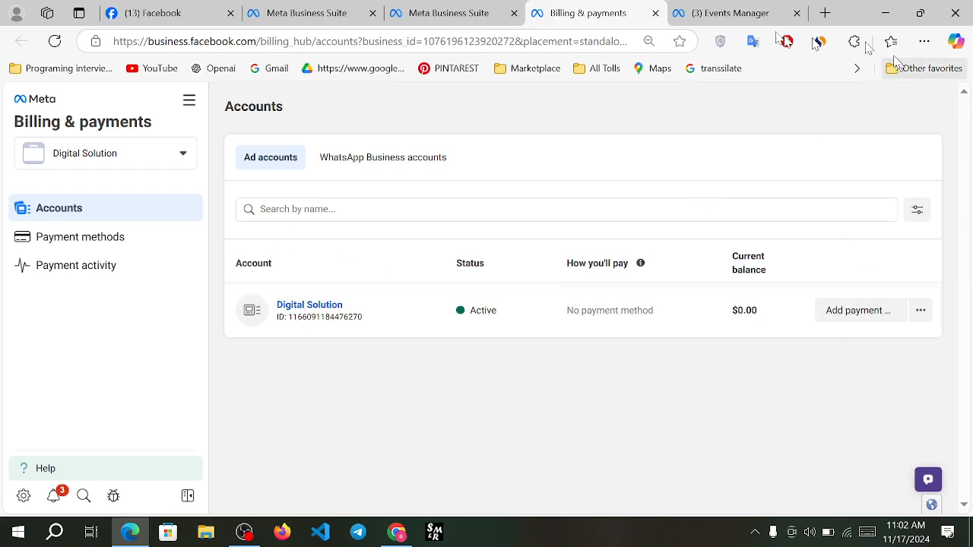
pyautogui.click(655, 14)
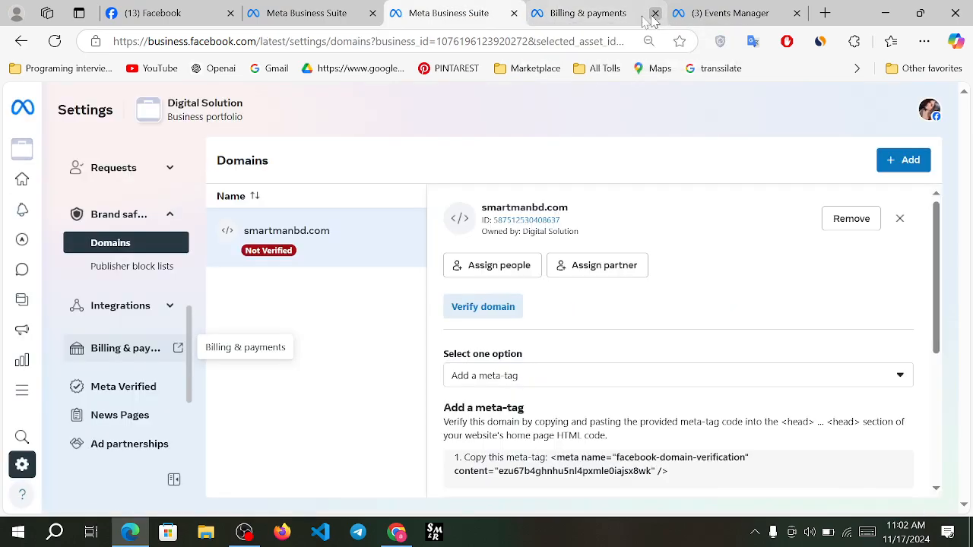
pyautogui.click(655, 14)
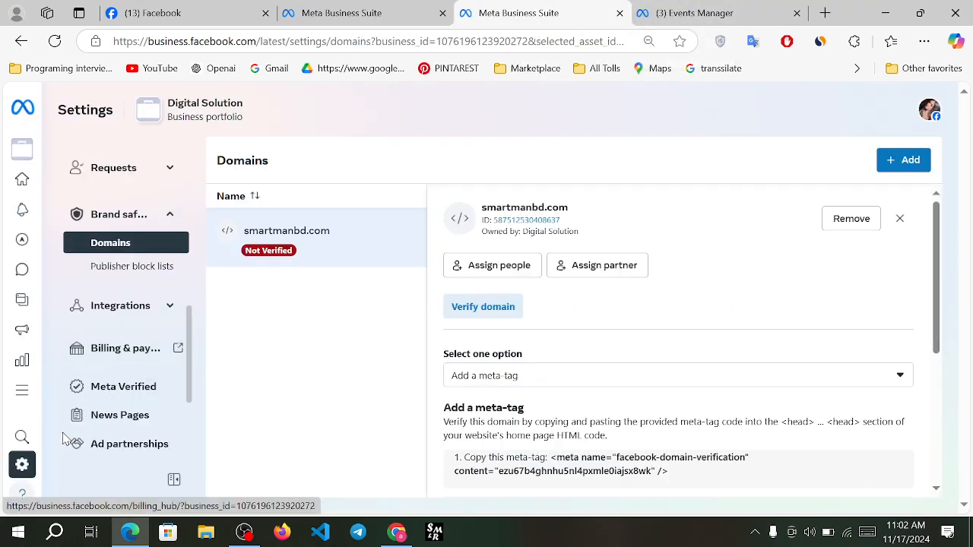
# Examine the remaining portfolio settings entries, from Meta Verified through Ad account settings and Language settings
pyautogui.scroll(-3, 109, 430)
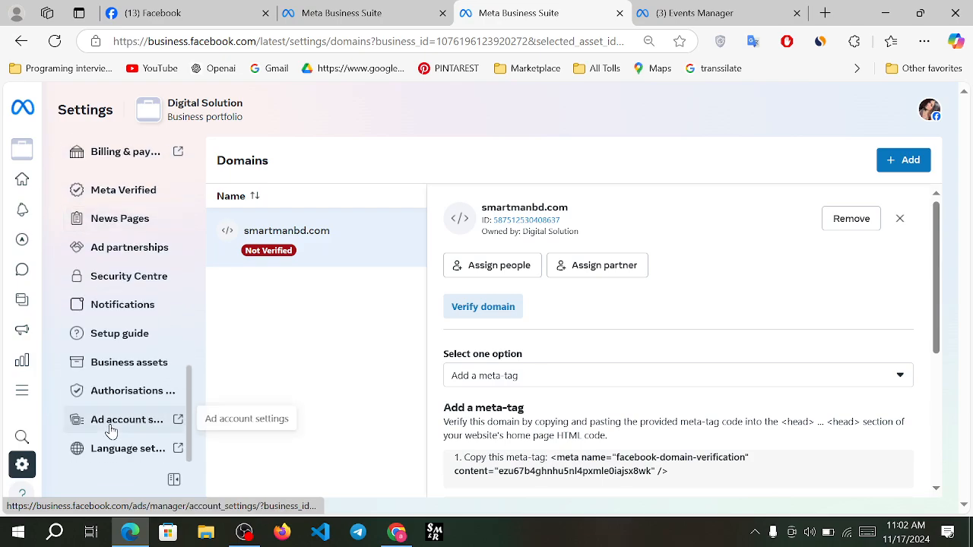
pyautogui.scroll(2, 110, 431)
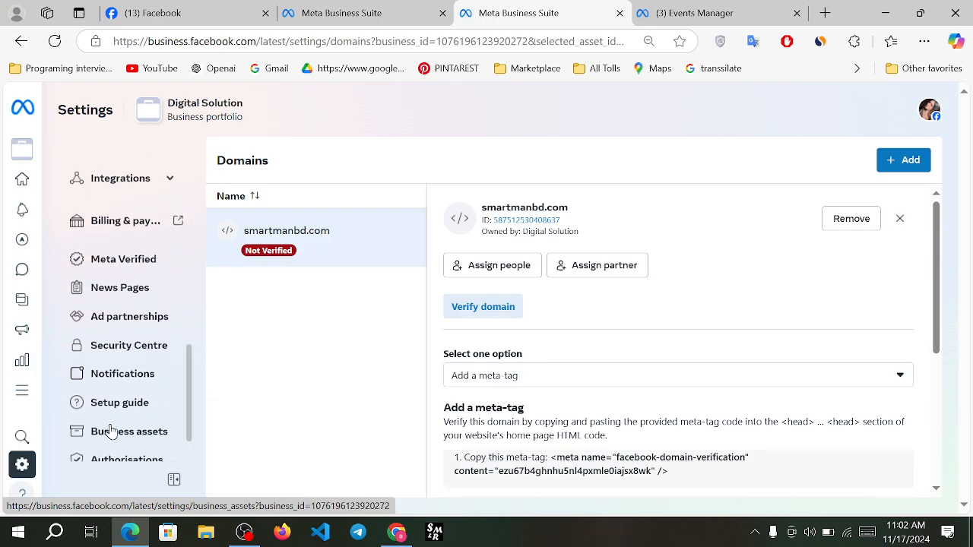
pyautogui.scroll(-2, 121, 376)
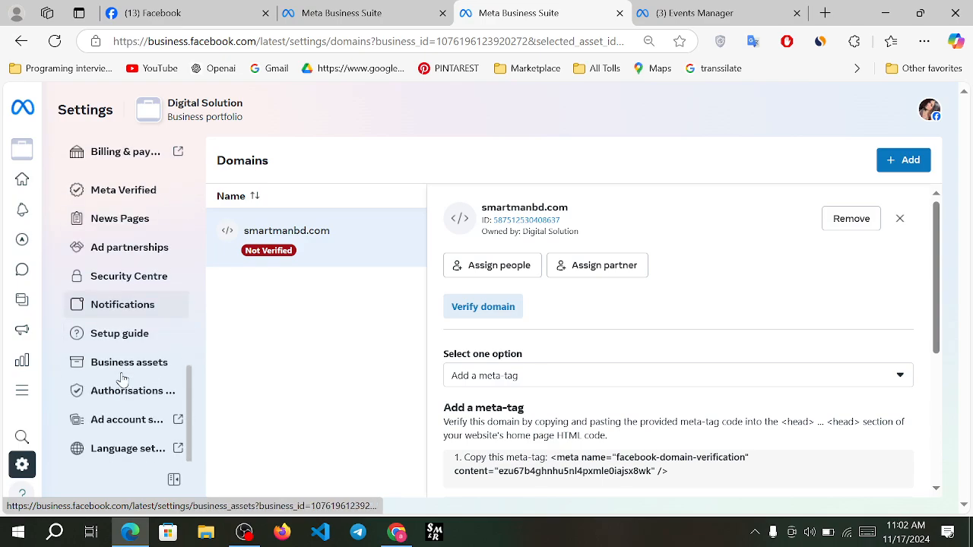
pyautogui.scroll(1, 121, 378)
pyautogui.scroll(-1, 121, 377)
pyautogui.scroll(1, 122, 380)
# Go over the settings entries under Users, Accounts and Data sources again
pyautogui.scroll(3, 122, 380)
pyautogui.scroll(6, 122, 380)
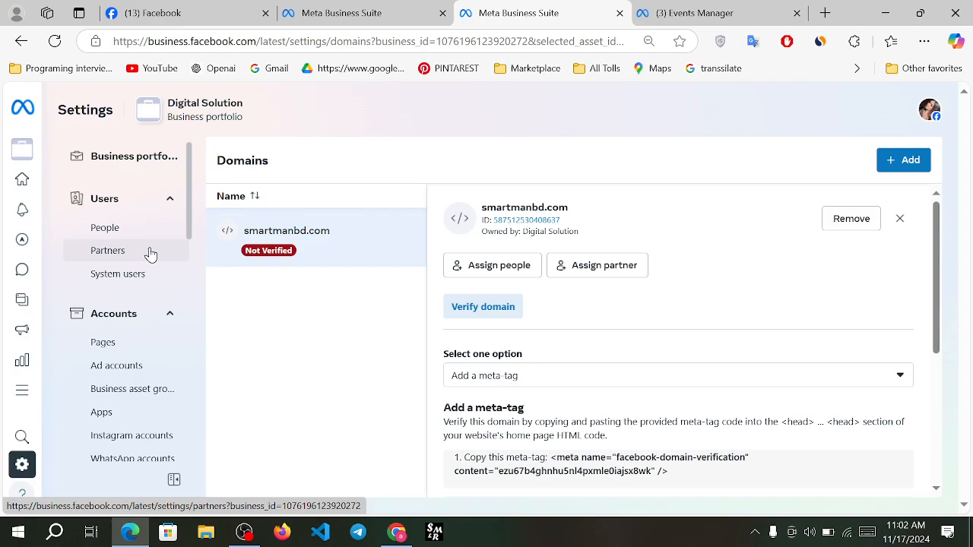
pyautogui.scroll(-1, 151, 253)
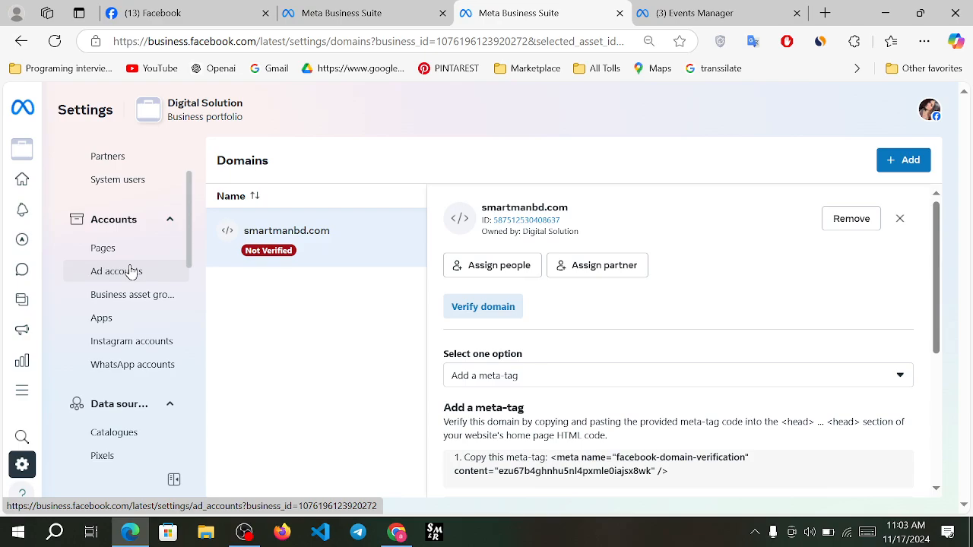
pyautogui.scroll(-3, 131, 271)
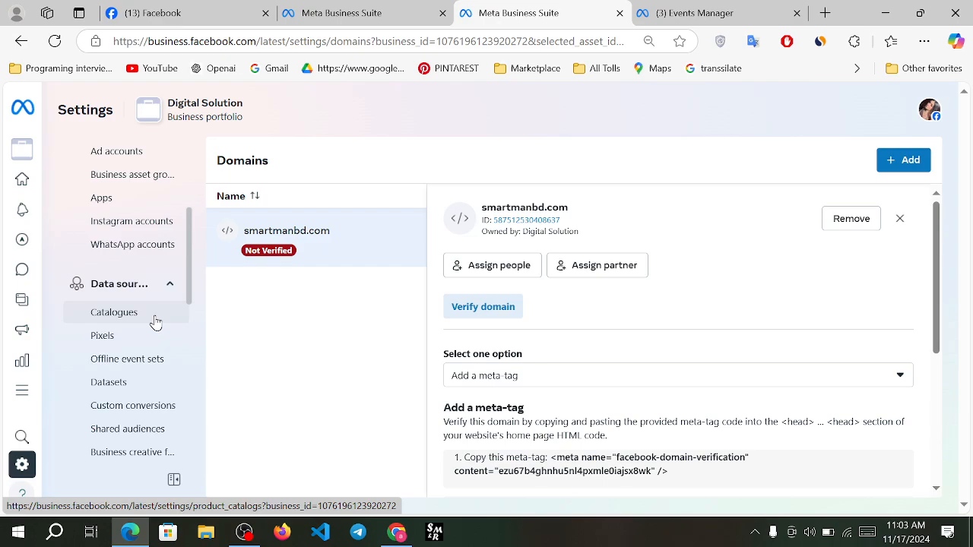
pyautogui.scroll(-3, 155, 323)
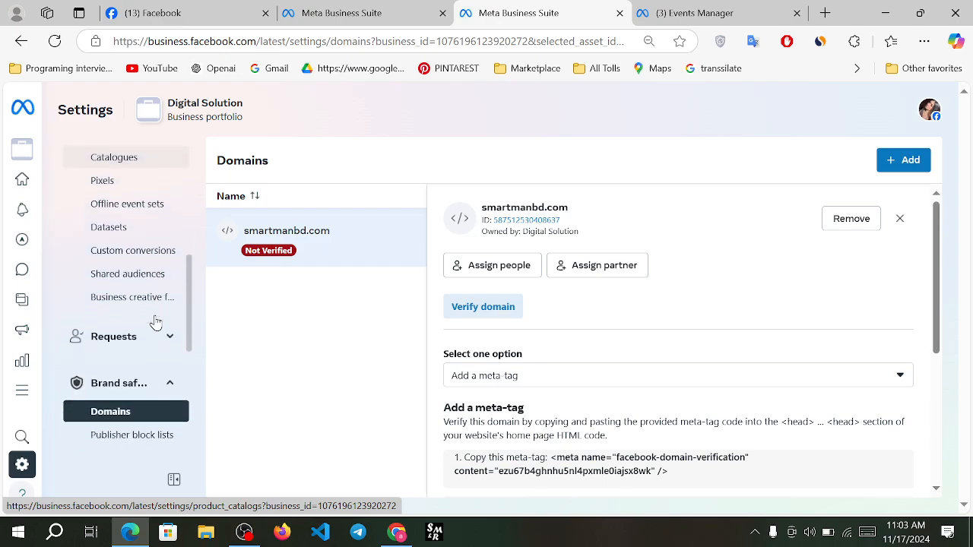
pyautogui.scroll(2, 155, 322)
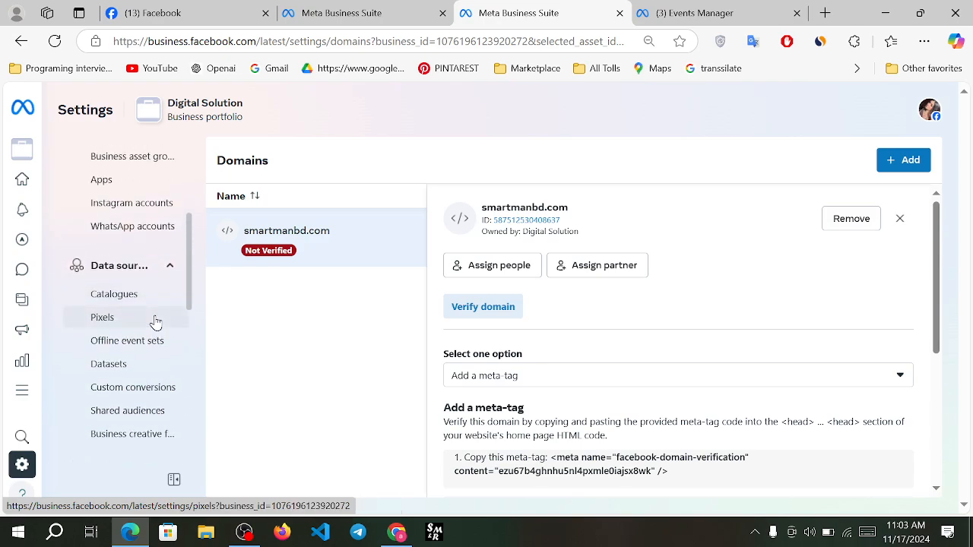
pyautogui.scroll(3, 155, 322)
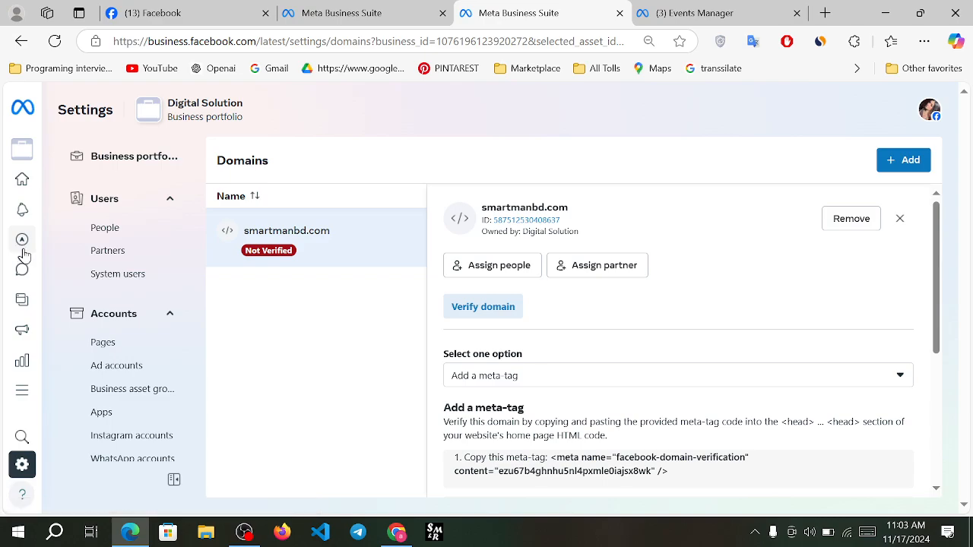
# Open the Ads Manager account overview for Digital Solution and review the setup requirements for running ads
pyautogui.moveTo(24, 256)
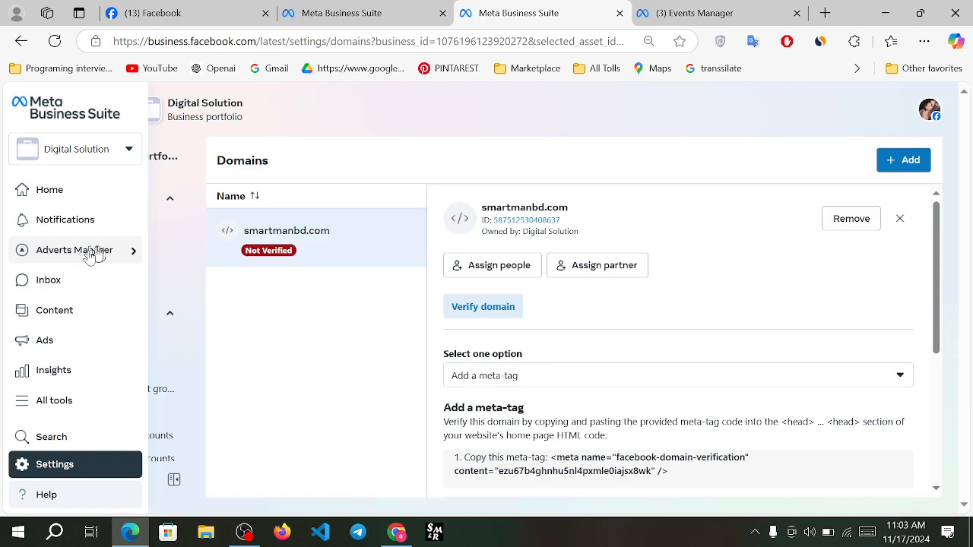
pyautogui.moveTo(128, 259)
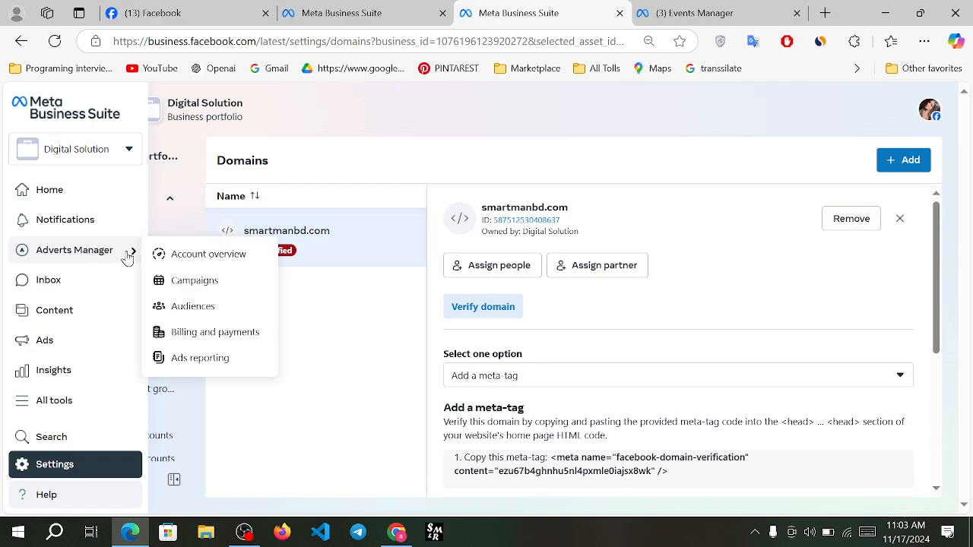
pyautogui.click(216, 263)
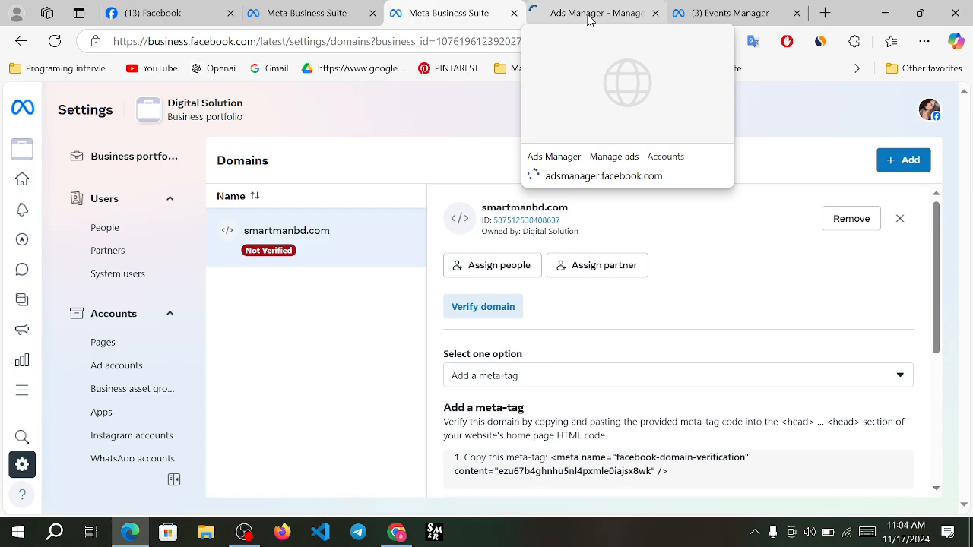
pyautogui.click(588, 15)
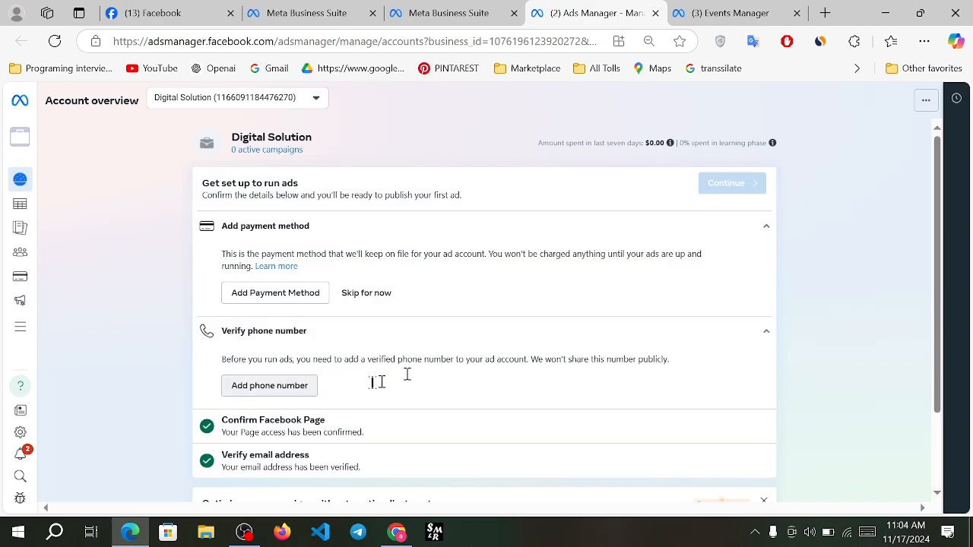
pyautogui.scroll(-1, 383, 389)
pyautogui.scroll(-1, 385, 391)
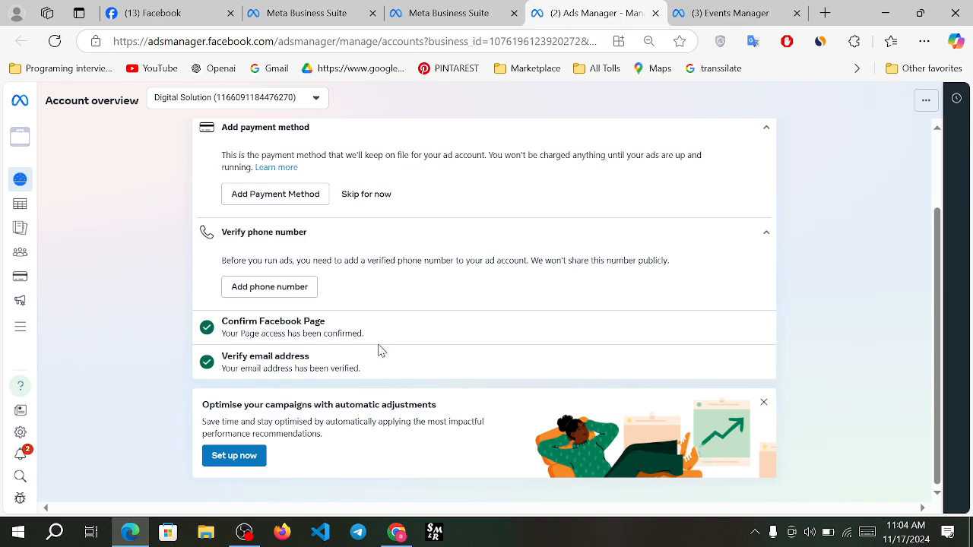
pyautogui.scroll(2, 430, 315)
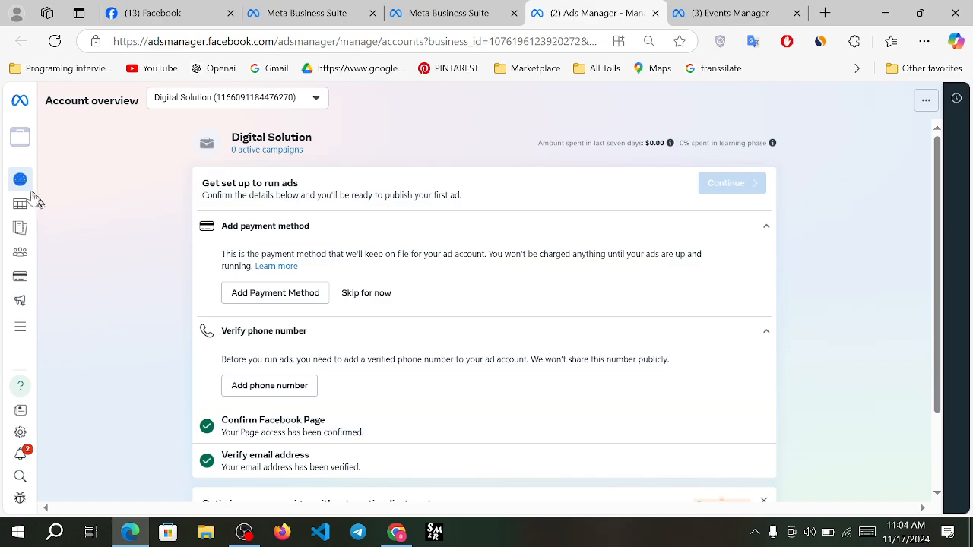
# Open the Audiences section of Ads Manager and examine the audience types that can be created
pyautogui.moveTo(21, 196)
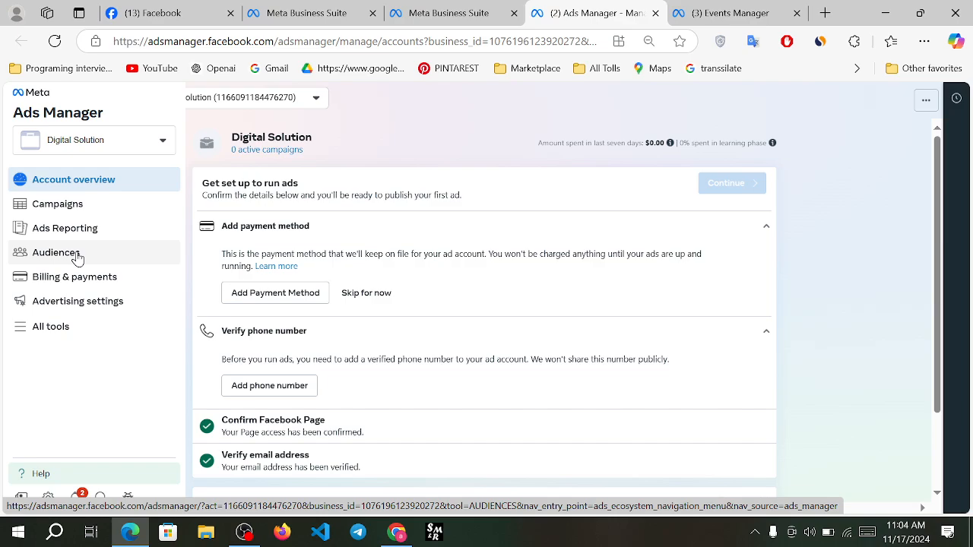
pyautogui.click(78, 259)
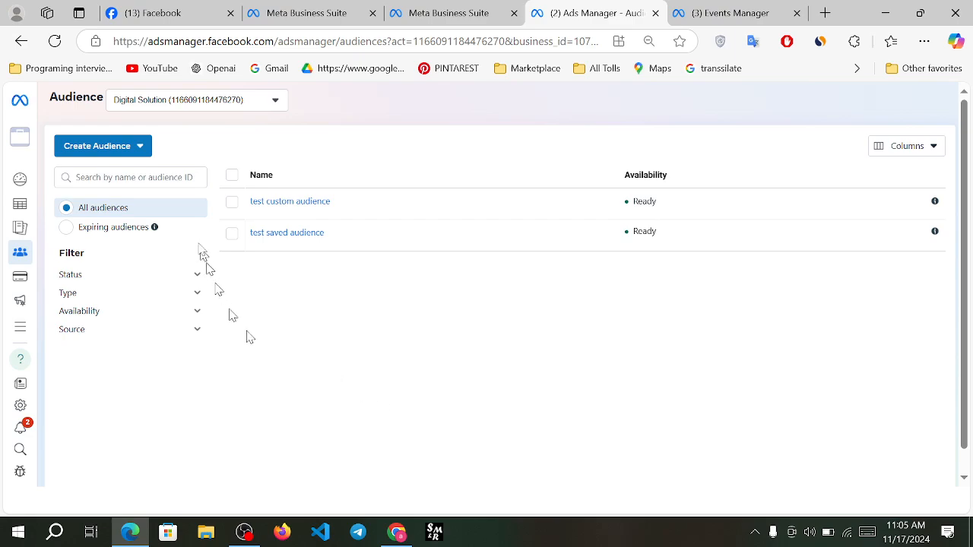
pyautogui.click(133, 151)
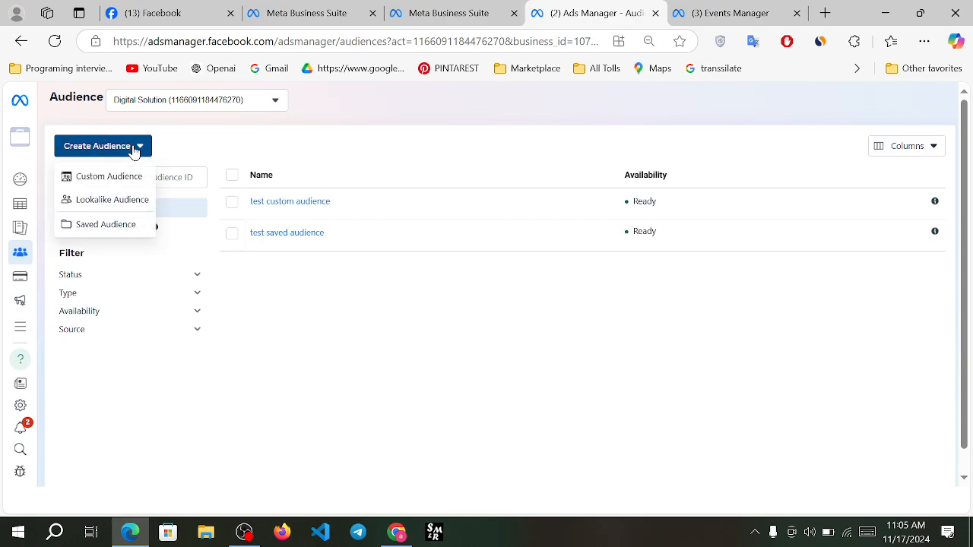
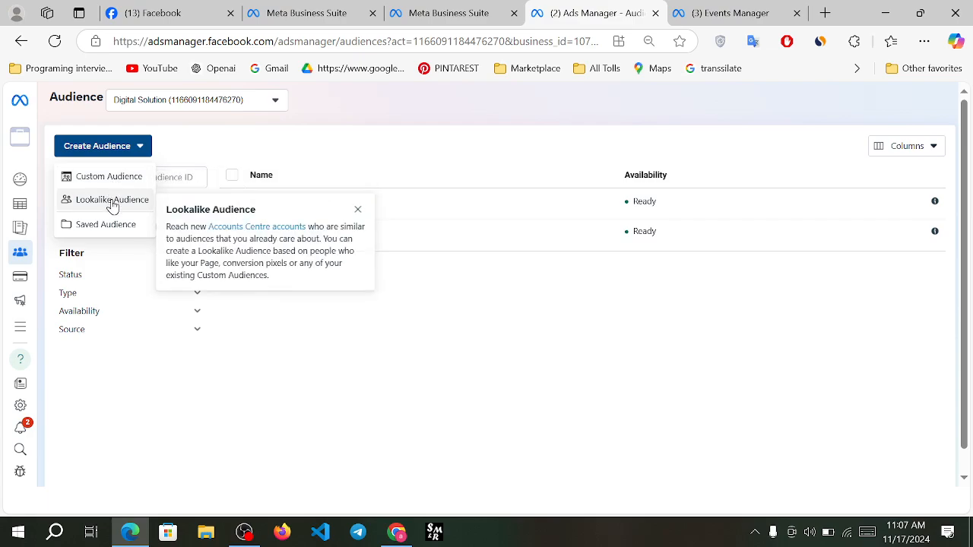
# Start a lookalike audience and search its existing sources for "te"
pyautogui.click(111, 200)
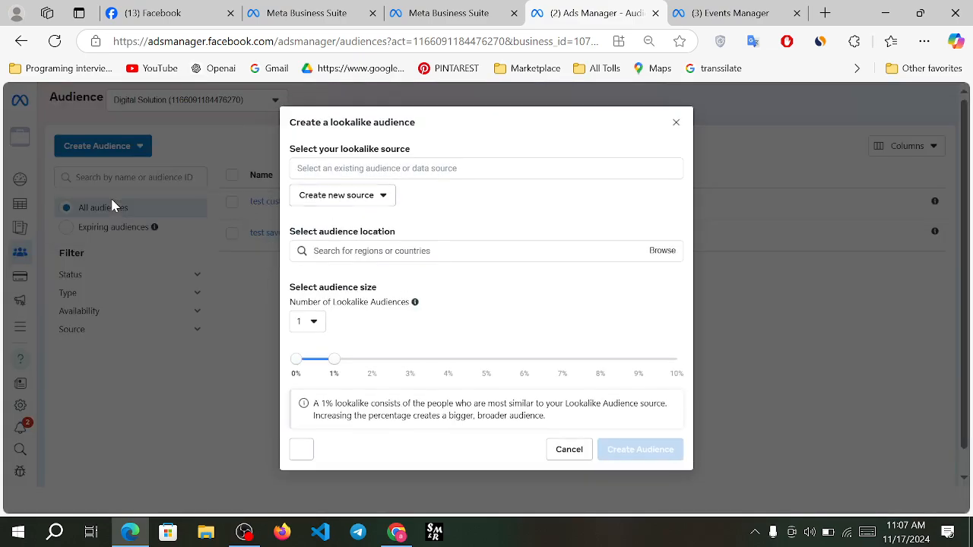
pyautogui.click(466, 167)
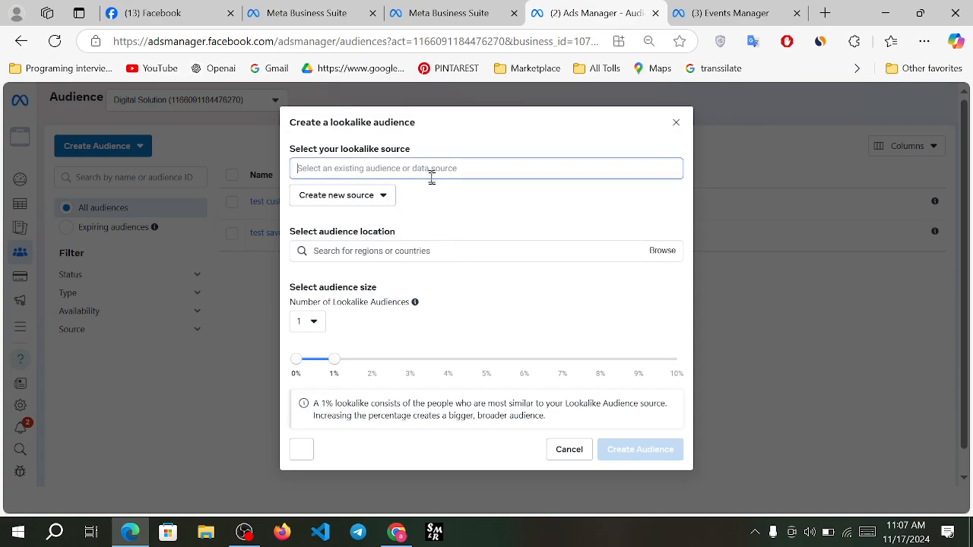
pyautogui.write('d')
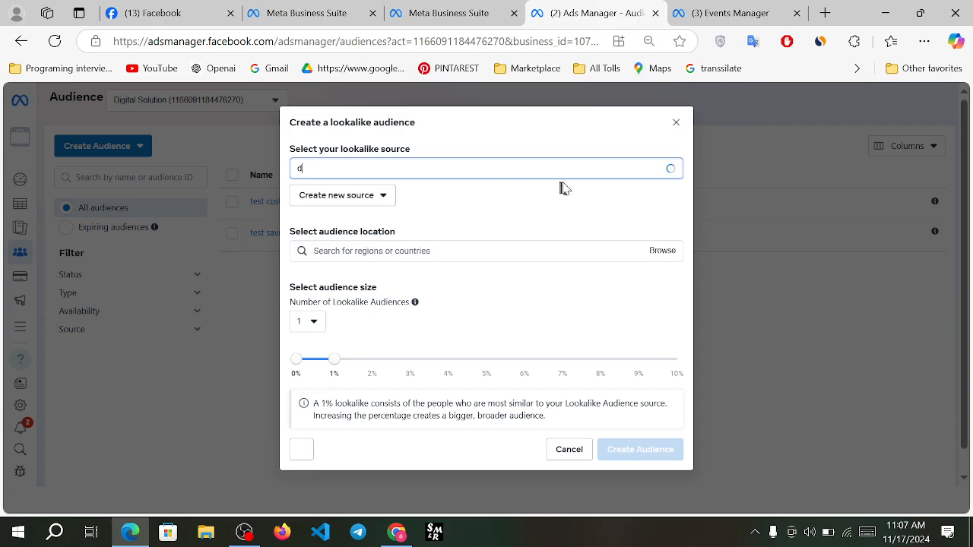
pyautogui.press('BackSpace')
pyautogui.write('te')
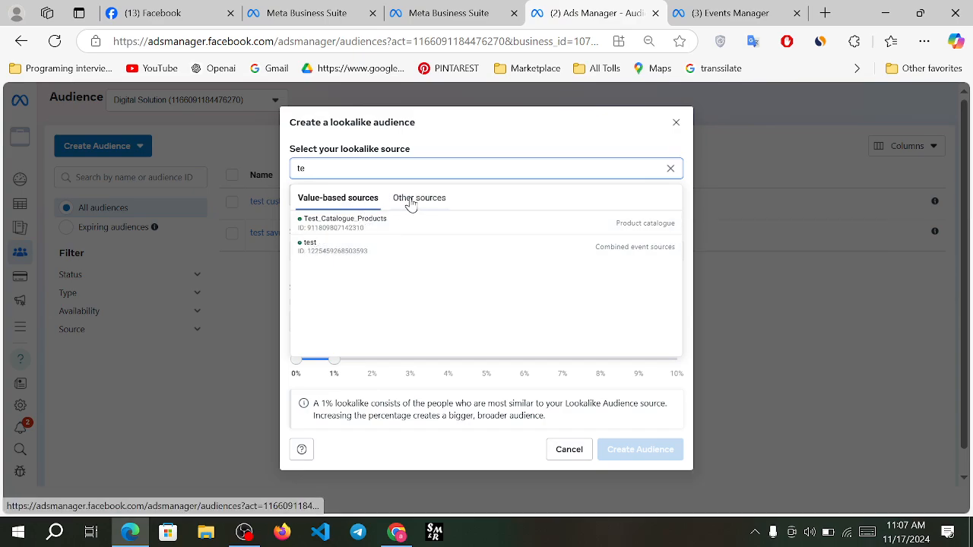
# Compare the value-based and other sources, try test custom audience as the lookalike source, and discard the lookalike audience
pyautogui.click(411, 202)
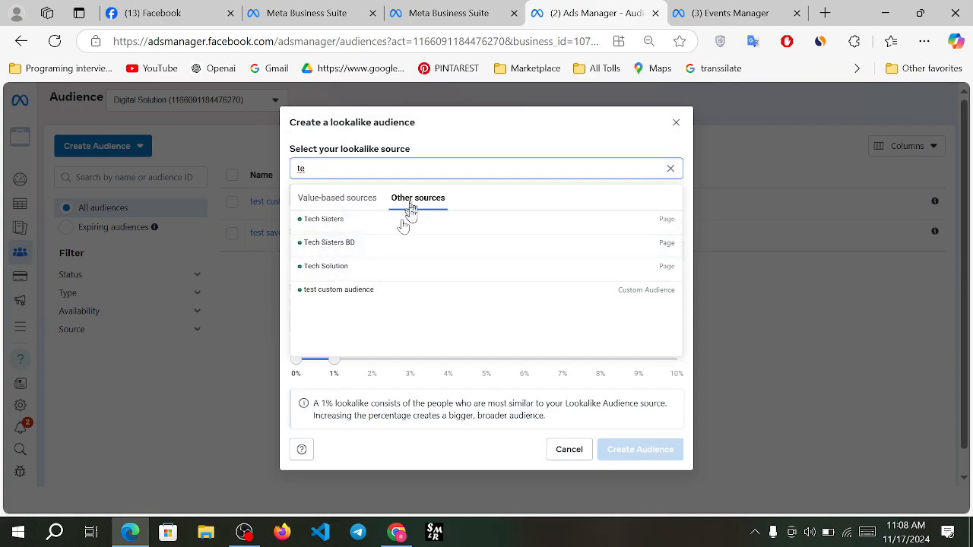
pyautogui.click(334, 204)
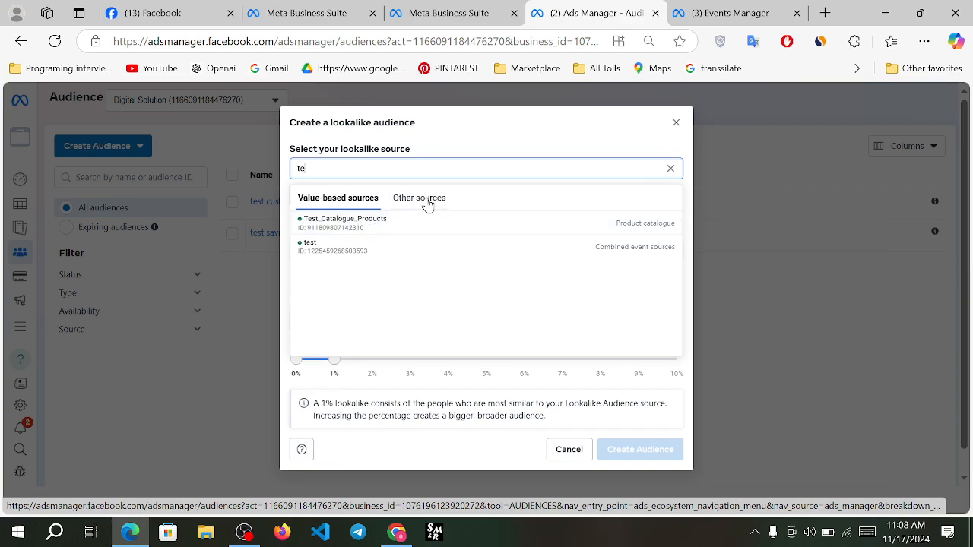
pyautogui.click(426, 199)
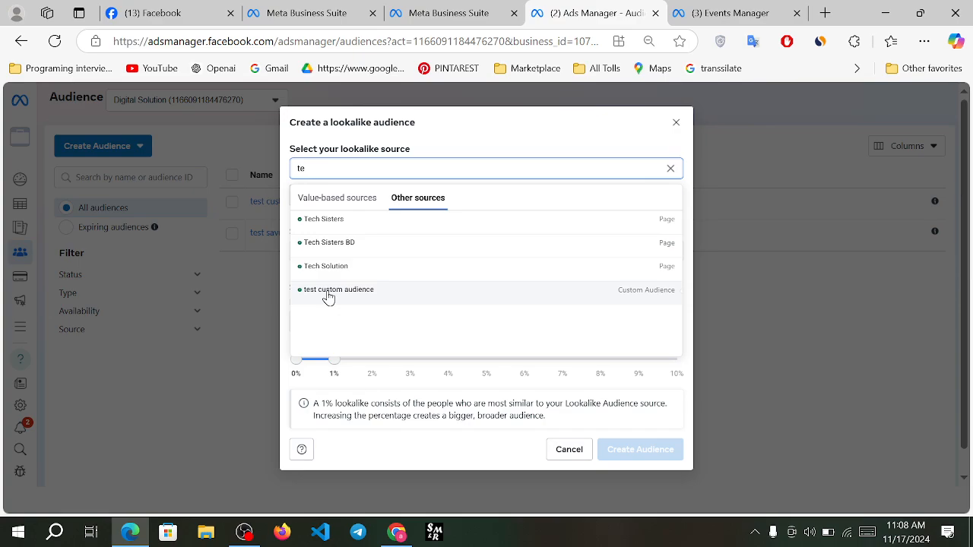
pyautogui.click(365, 295)
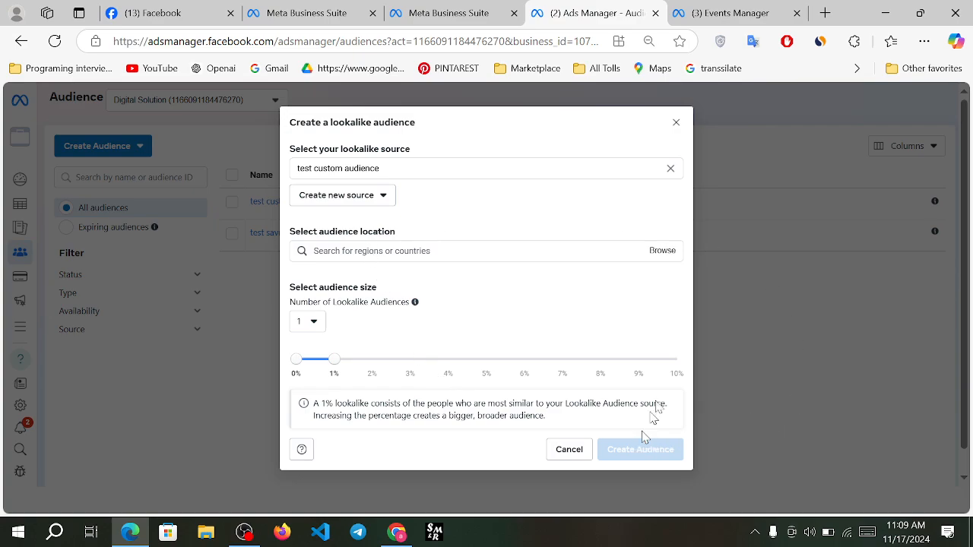
pyautogui.click(675, 122)
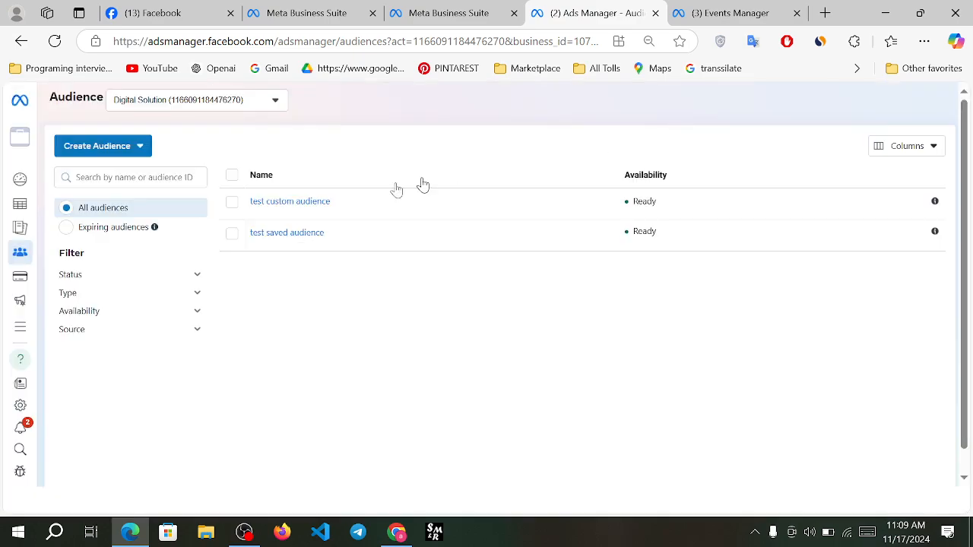
# Start a custom audience that uses Facebook Page as its Meta source
pyautogui.click(129, 149)
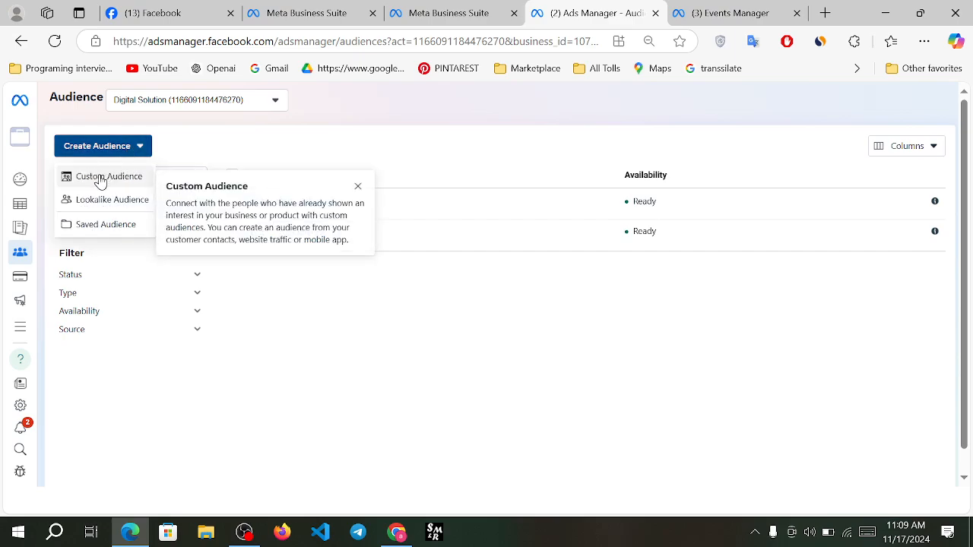
pyautogui.click(99, 178)
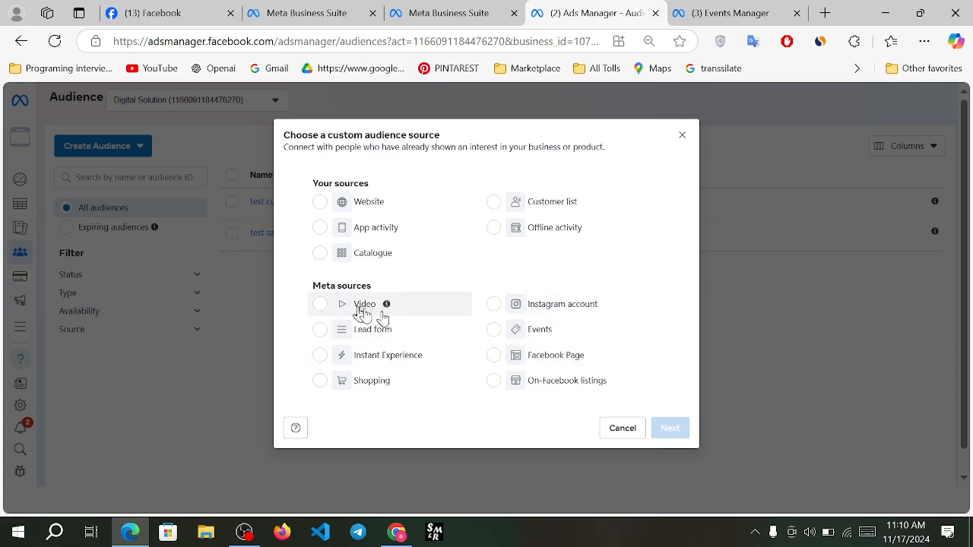
pyautogui.click(495, 356)
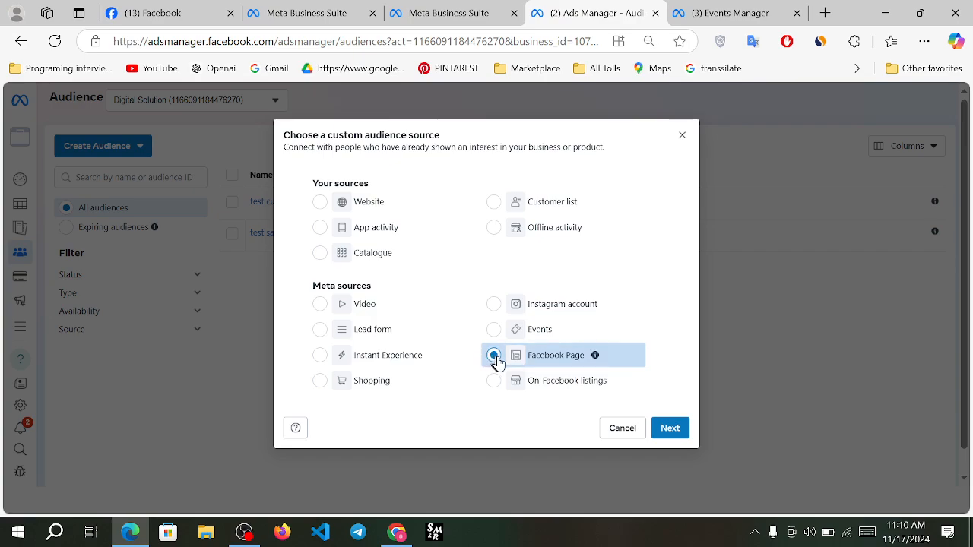
pyautogui.click(679, 430)
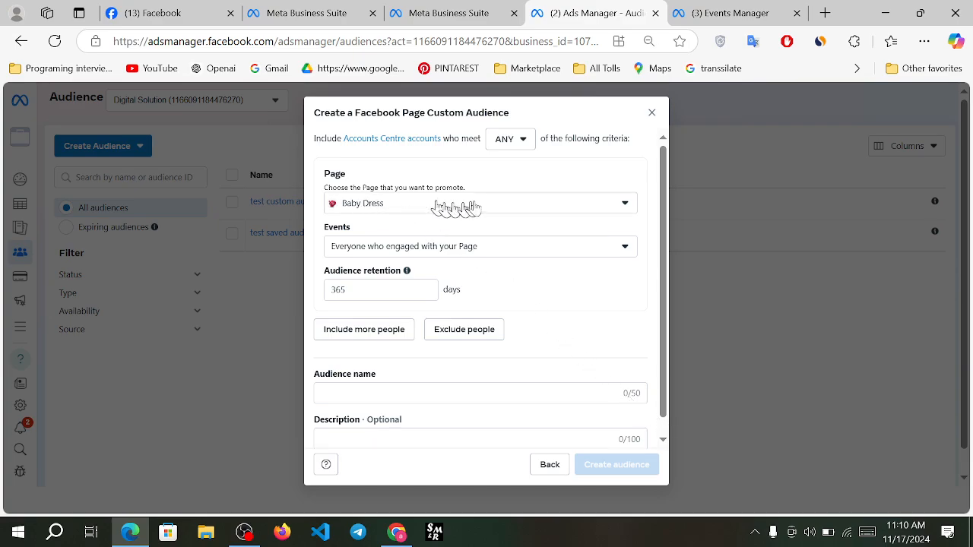
# Look at the Page groups that can be chosen for the Facebook Page custom audience
pyautogui.click(514, 211)
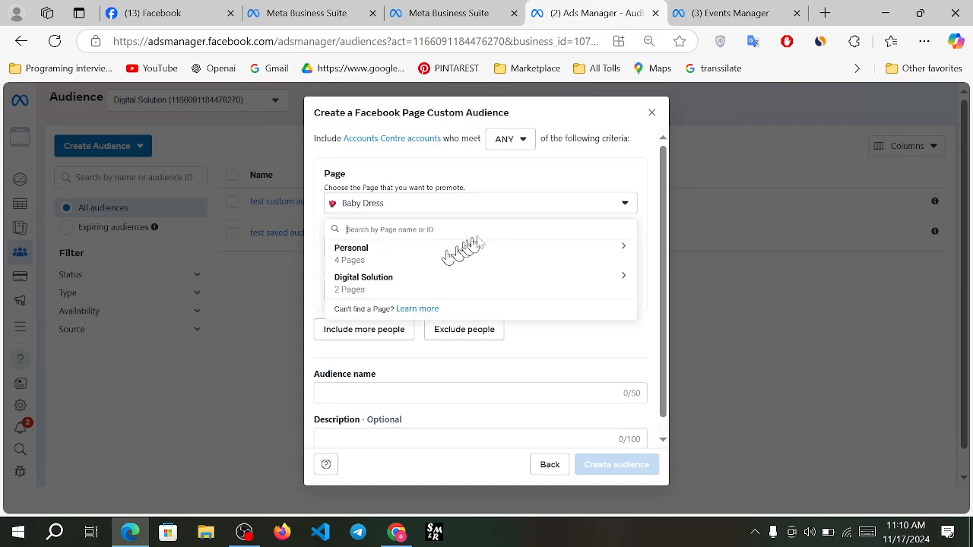
pyautogui.click(514, 207)
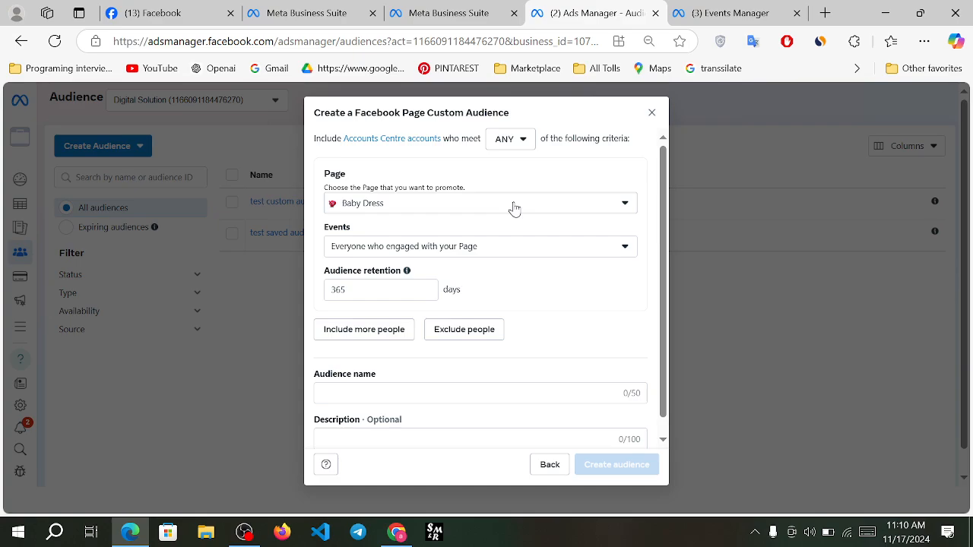
pyautogui.click(514, 205)
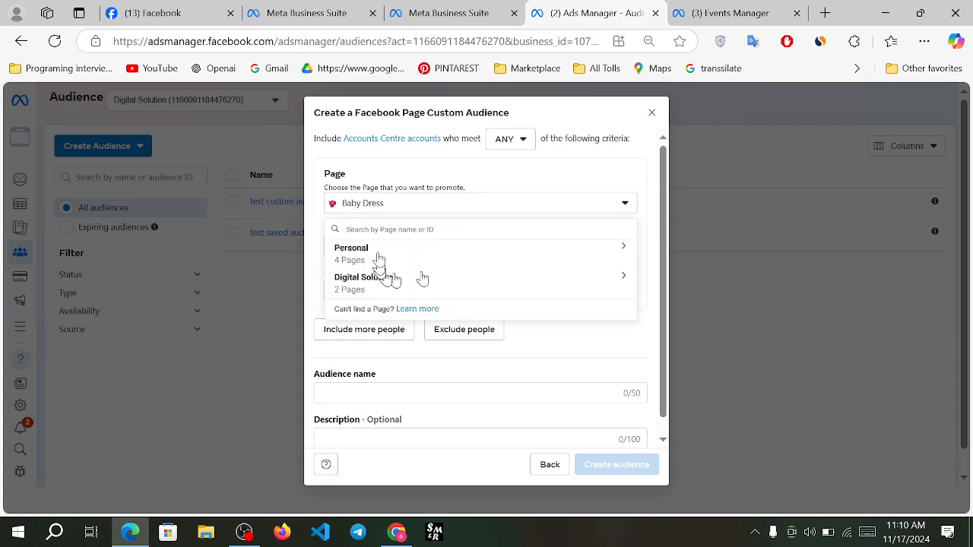
pyautogui.click(555, 207)
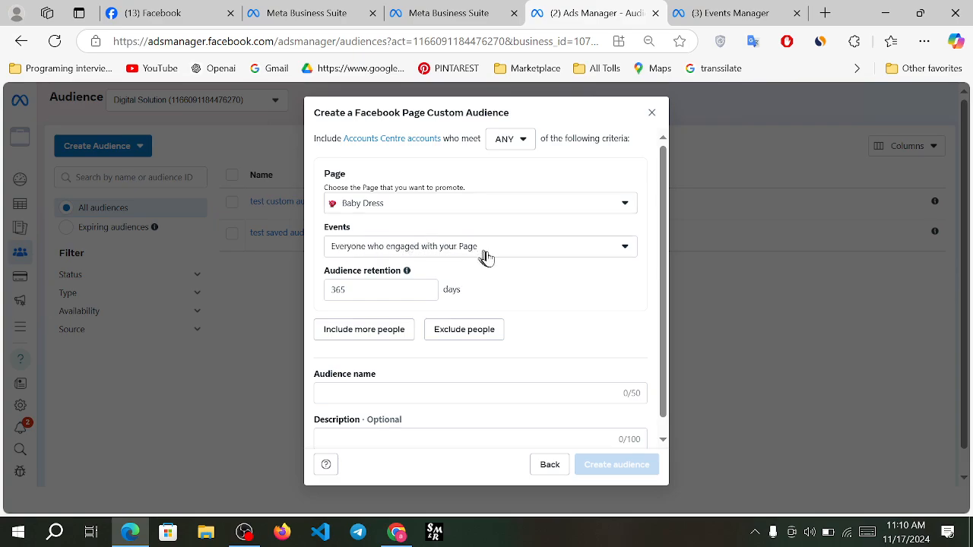
# Review the engagement events for the Baby Dress Page and select Anyone who visited your Page
pyautogui.click(487, 258)
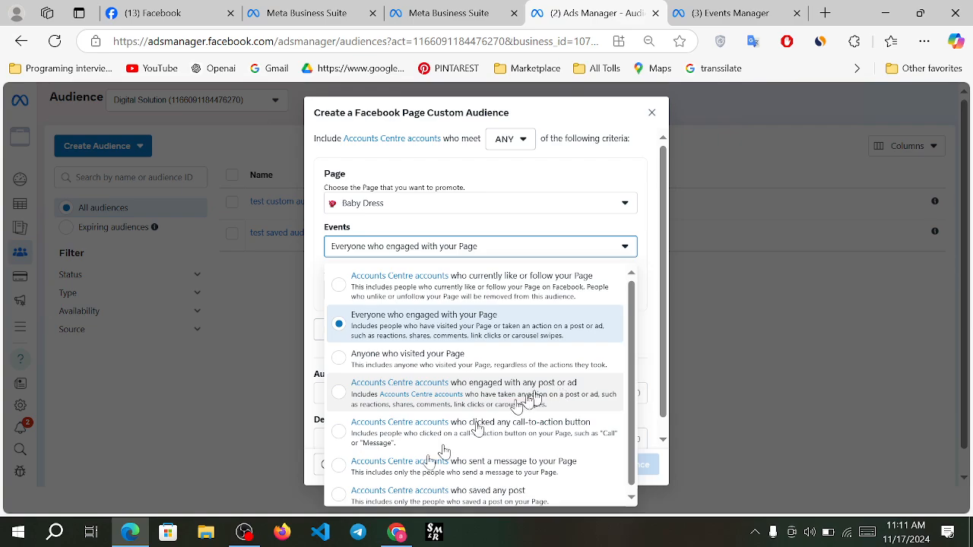
pyautogui.click(245, 537)
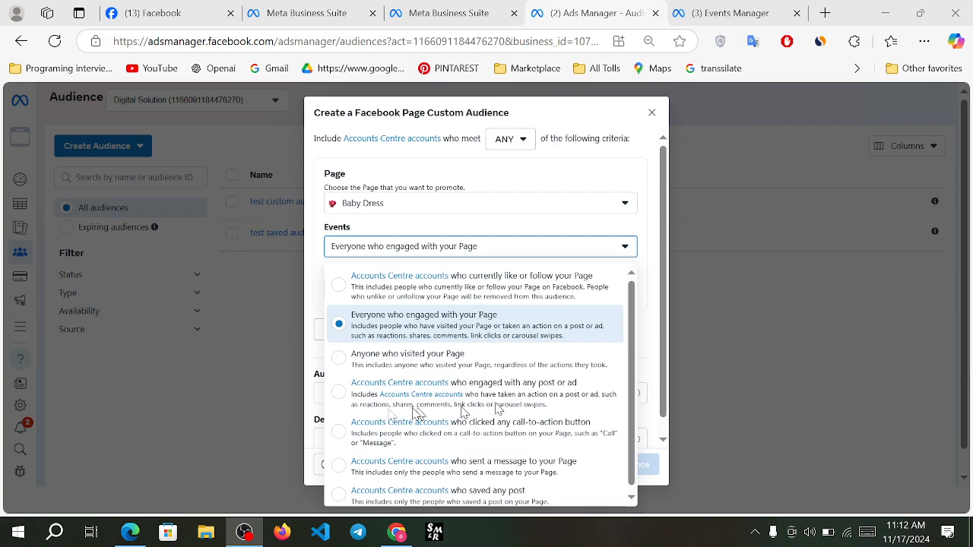
pyautogui.click(245, 539)
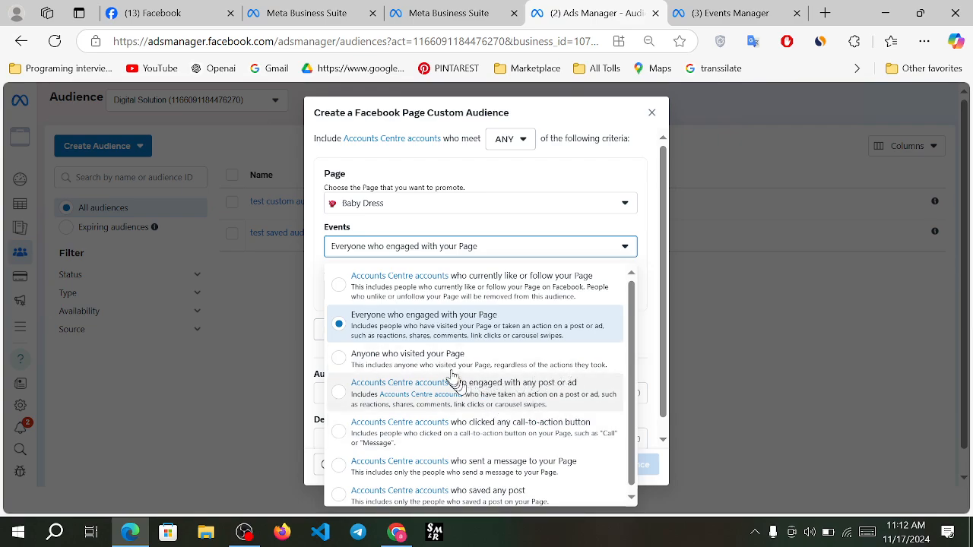
pyautogui.click(355, 357)
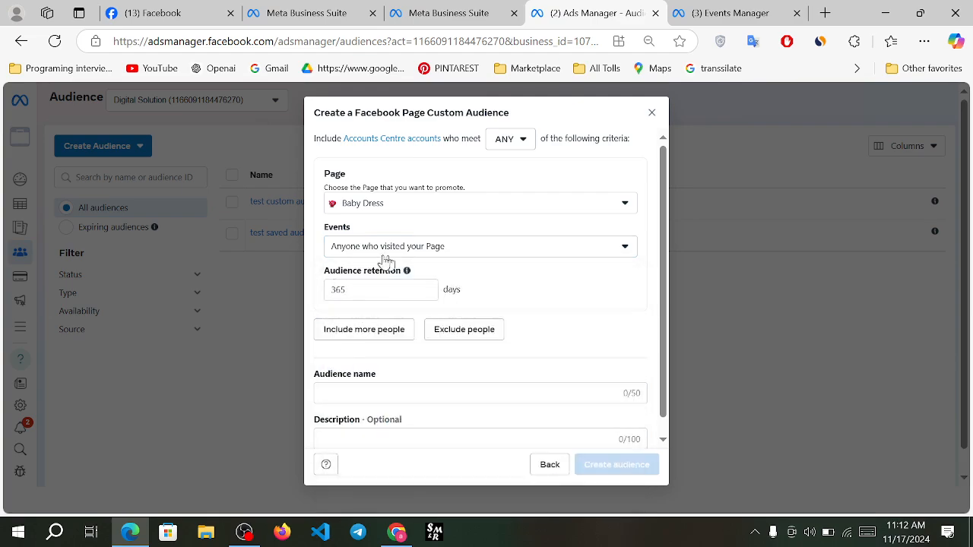
# Set the audience retention for the Baby Dress Page visitors to 60 days
pyautogui.click(347, 289)
pyautogui.press('BackSpace')
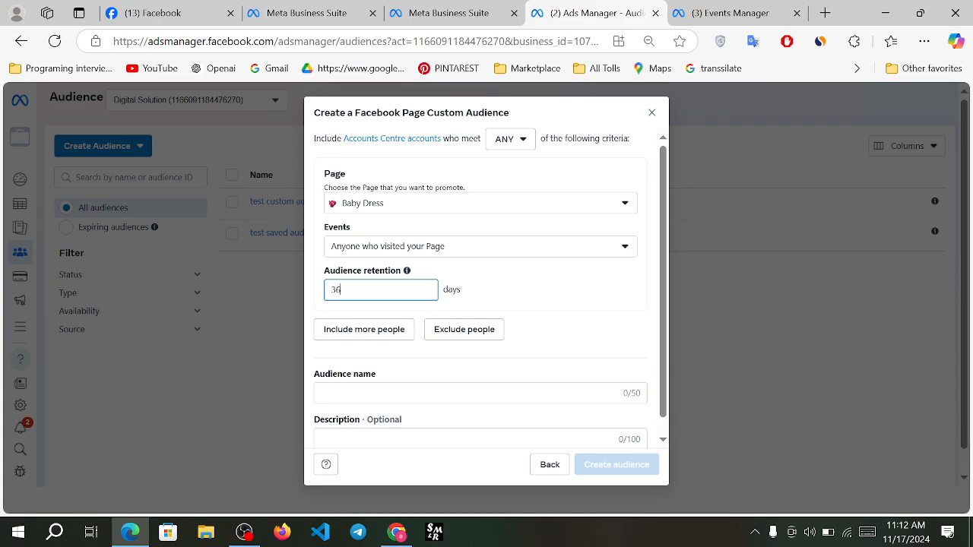
pyautogui.press('BackSpace')
pyautogui.press('BackSpace')
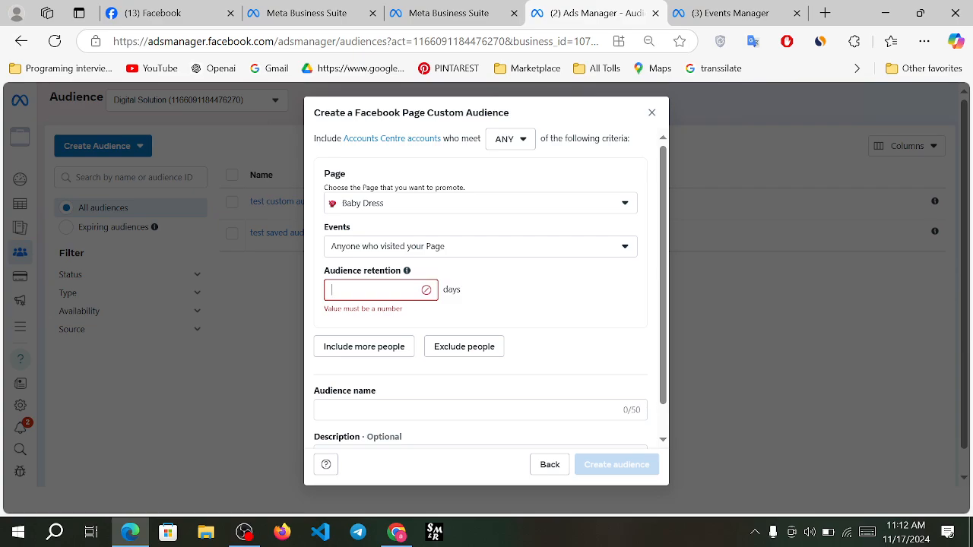
pyautogui.write('^0')
pyautogui.press('BackSpace')
pyautogui.write('60')
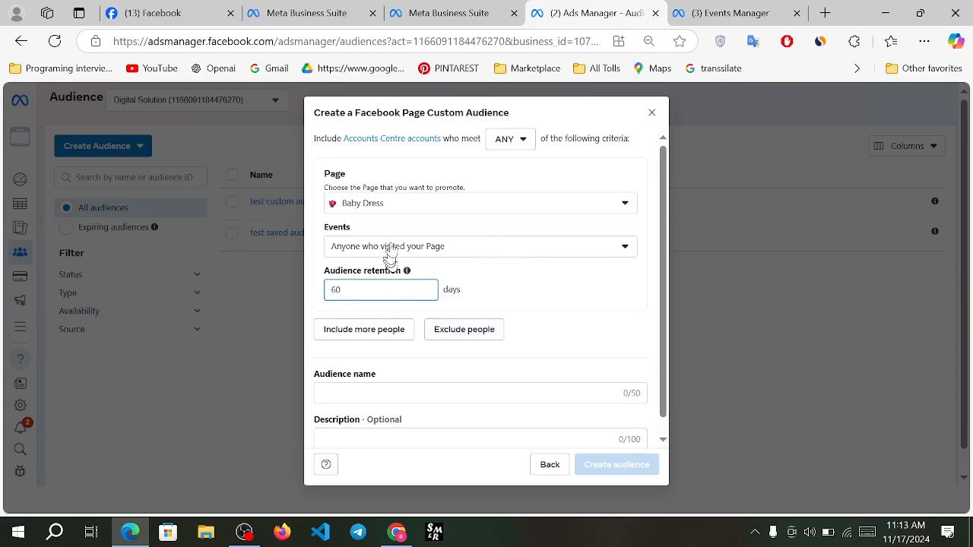
# Include more people in the custom audience by adding a second Page criterion
pyautogui.click(353, 335)
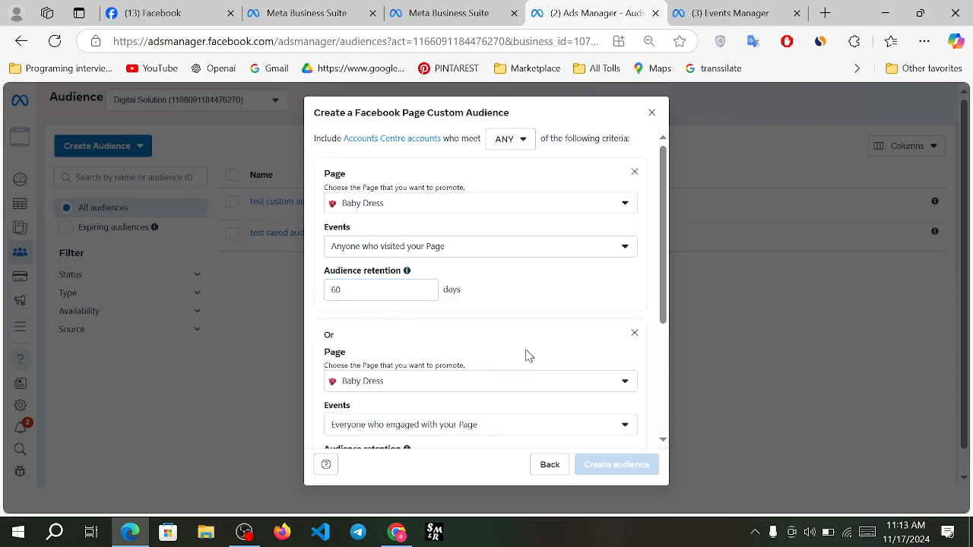
pyautogui.scroll(-1, 528, 356)
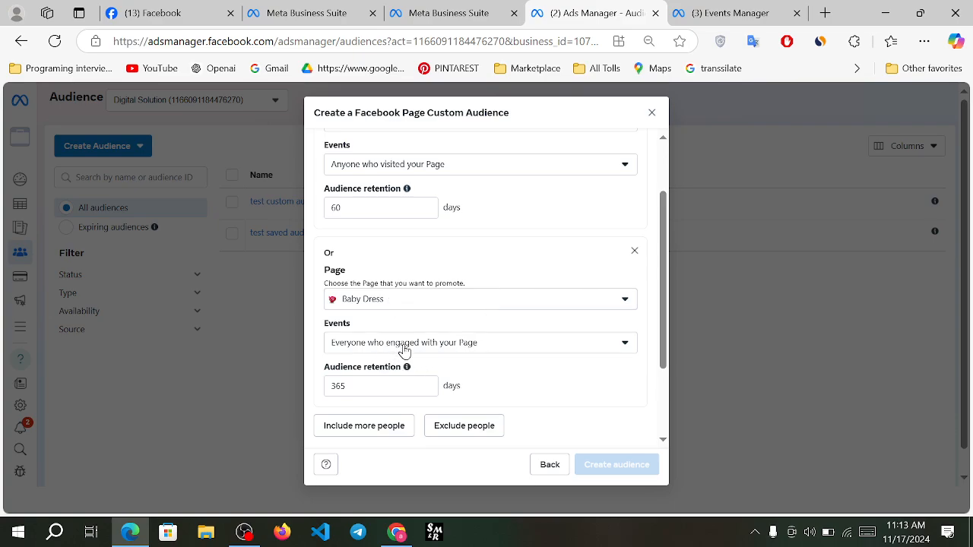
pyautogui.click(244, 532)
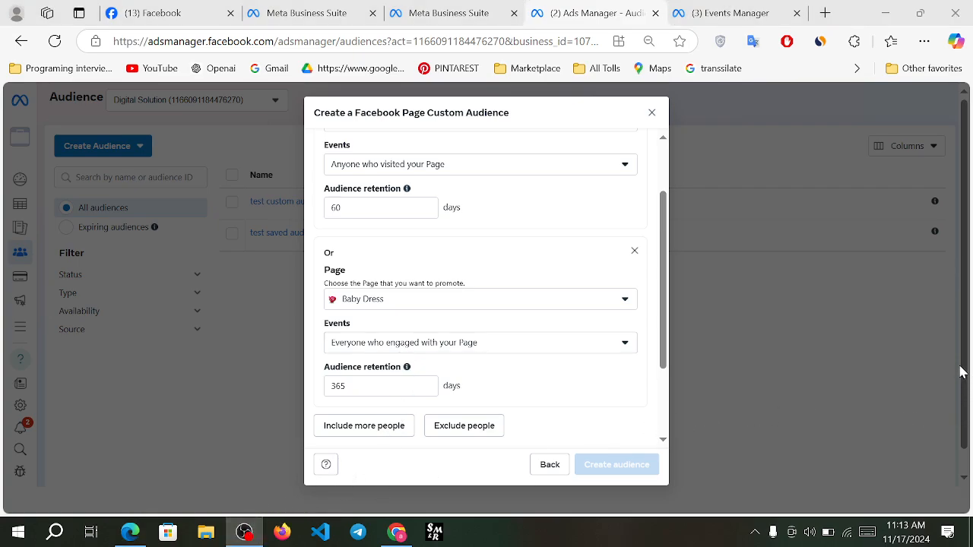
pyautogui.click(245, 531)
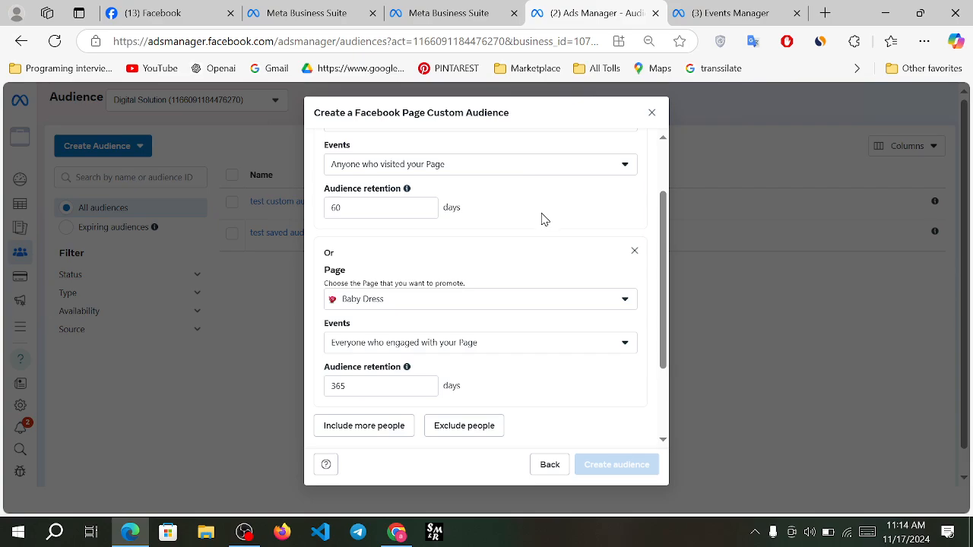
# Set the second criterion's Page to Tech Sisters BD from the Digital Solution portfolio
pyautogui.click(428, 308)
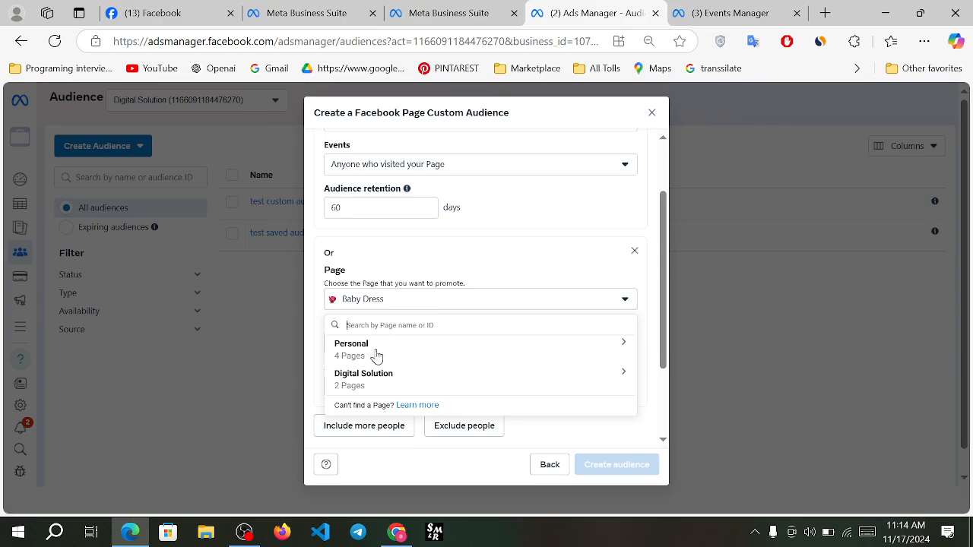
pyautogui.click(430, 352)
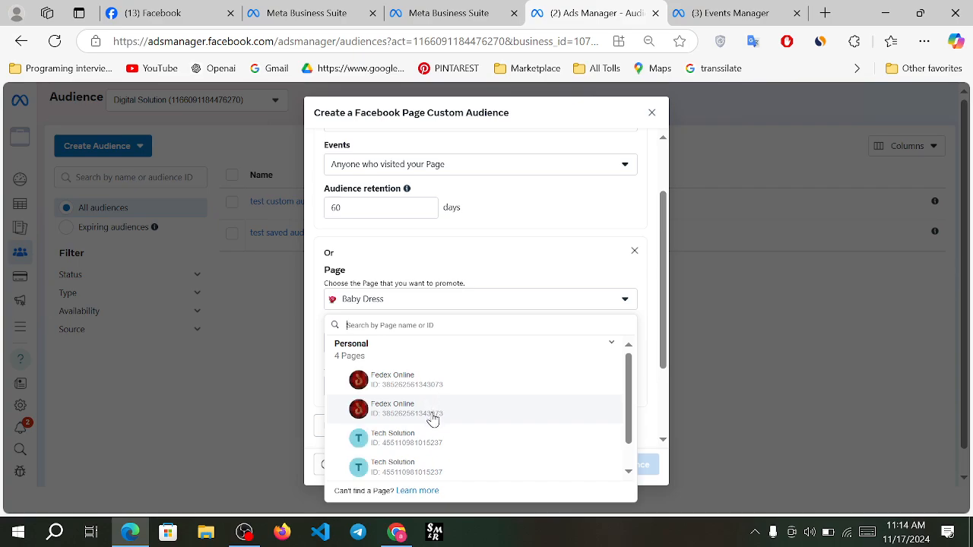
pyautogui.click(593, 302)
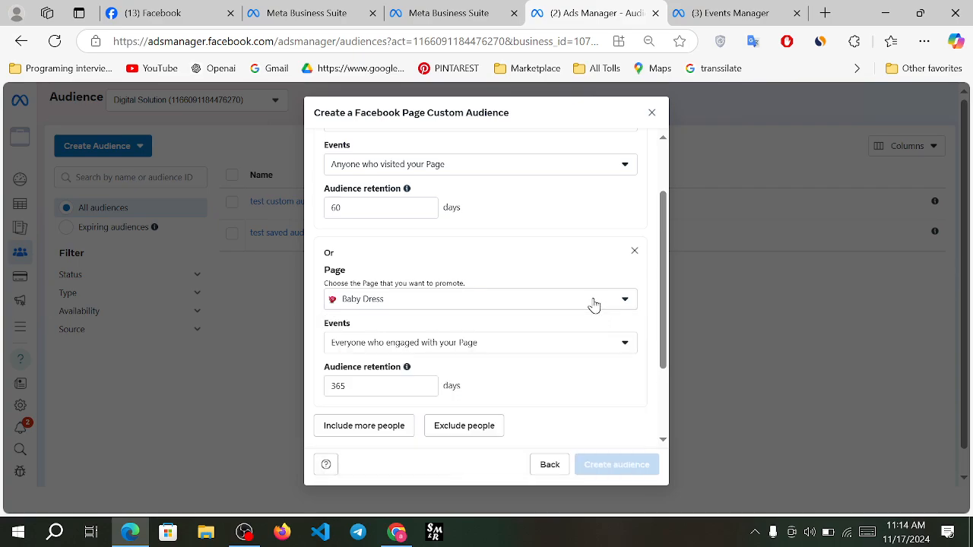
pyautogui.click(537, 308)
pyautogui.click(390, 384)
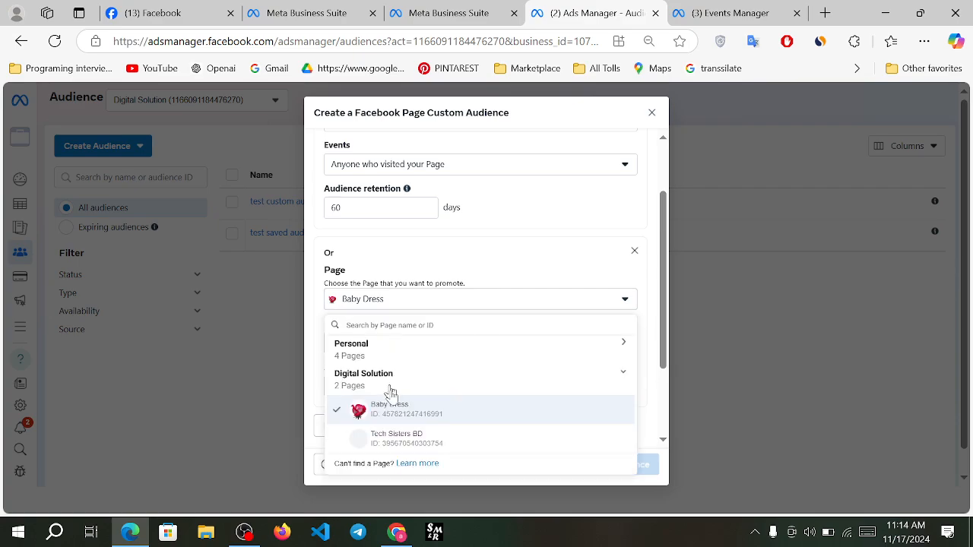
pyautogui.click(410, 439)
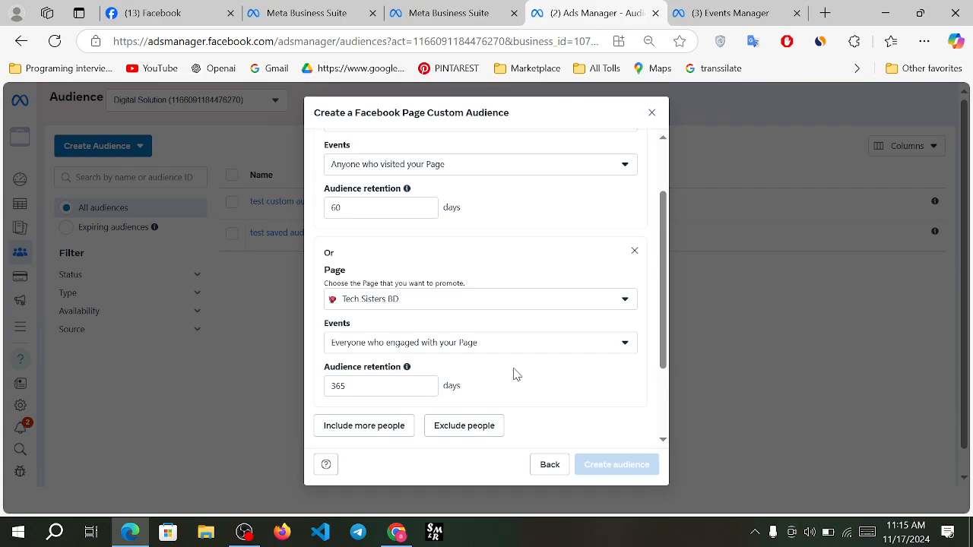
# Set the second criterion's audience retention to 36 days
pyautogui.click(355, 385)
pyautogui.press('BackSpace')
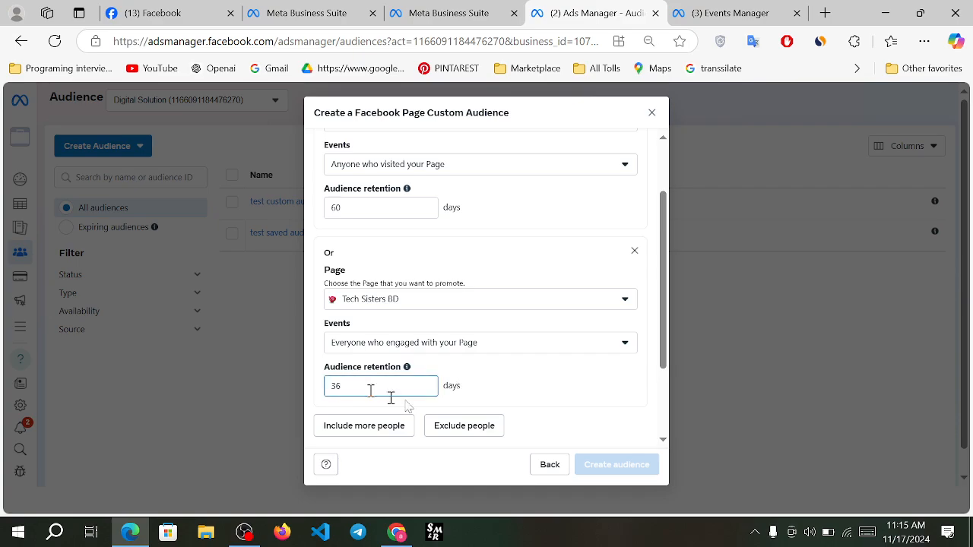
pyautogui.click(520, 380)
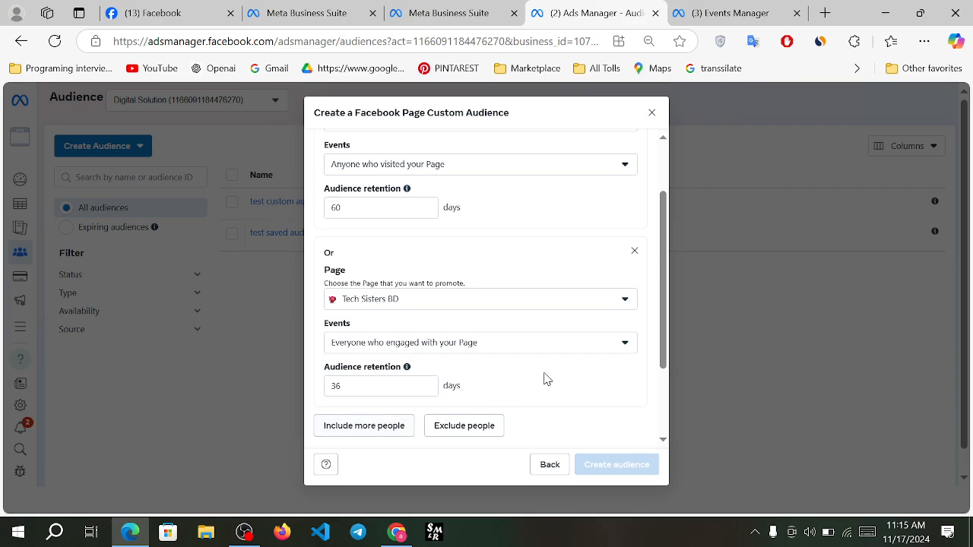
# Require people to meet ALL of the Page criteria in the custom audience
pyautogui.scroll(1, 547, 378)
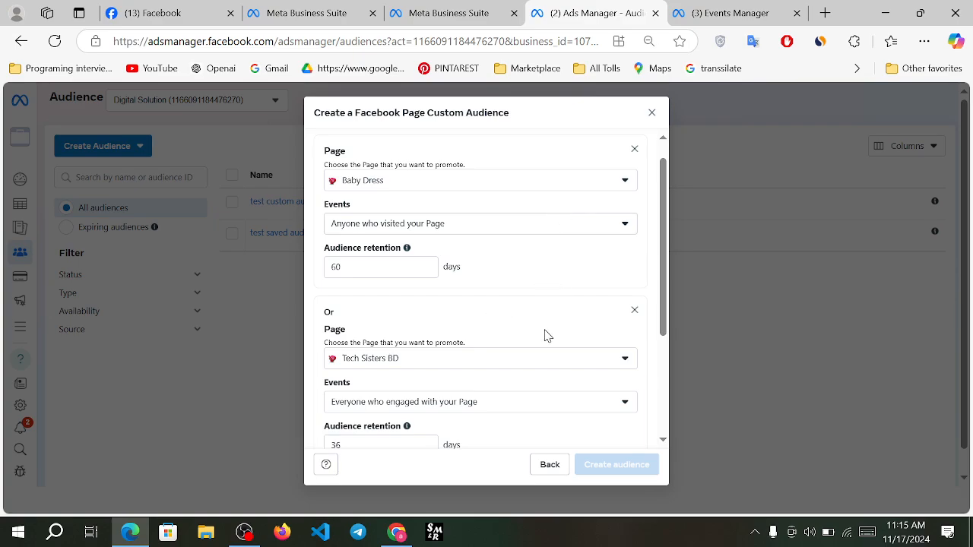
pyautogui.scroll(2, 544, 336)
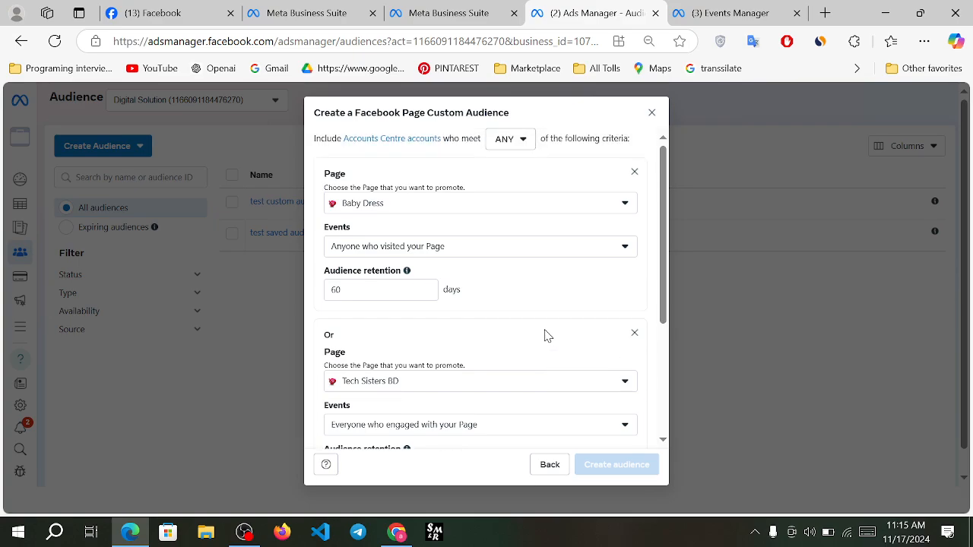
pyautogui.click(522, 143)
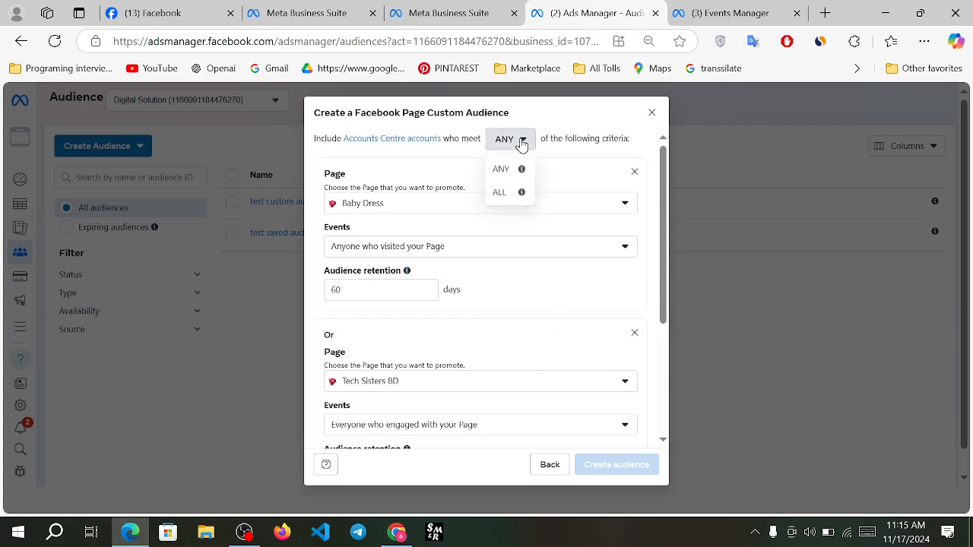
pyautogui.click(501, 194)
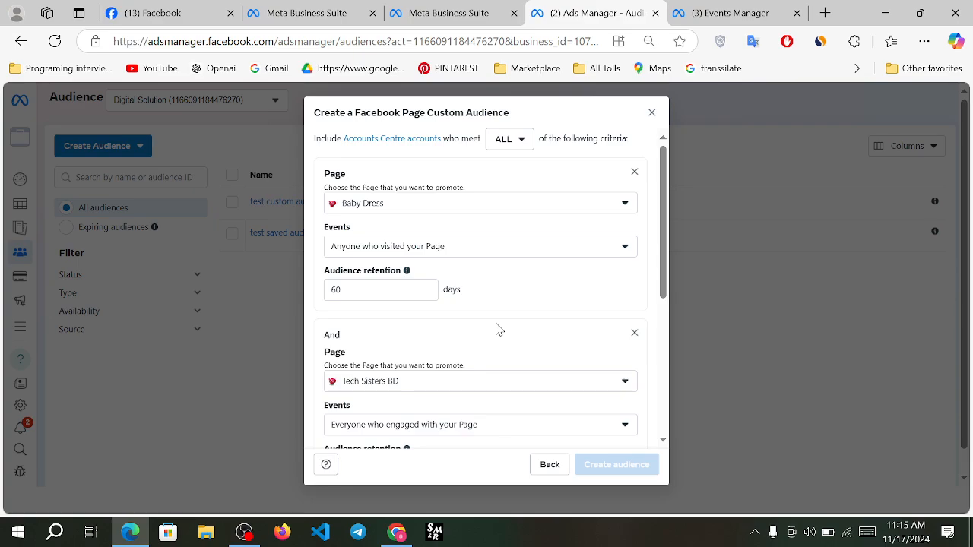
# Name the audience "demo custom audience" and create it
pyautogui.scroll(-3, 528, 314)
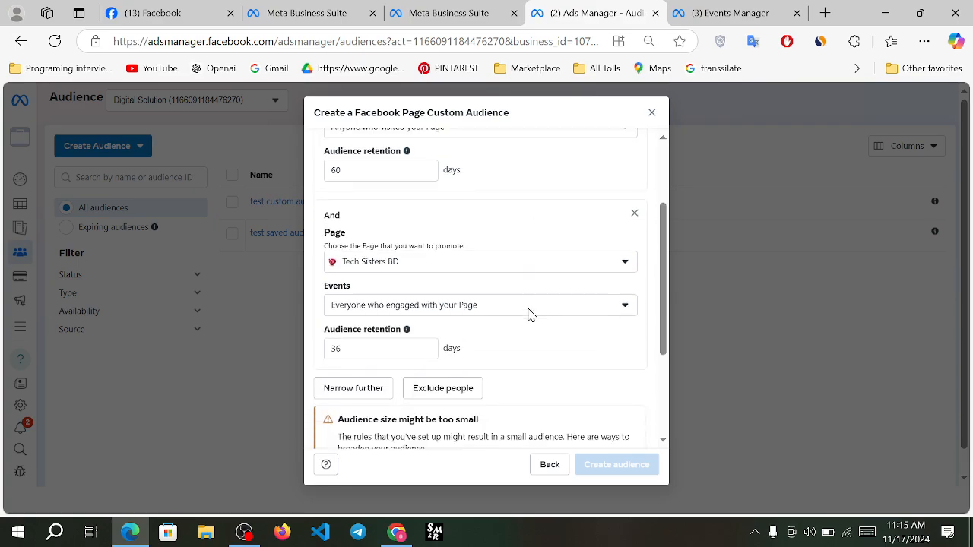
pyautogui.scroll(-1, 529, 310)
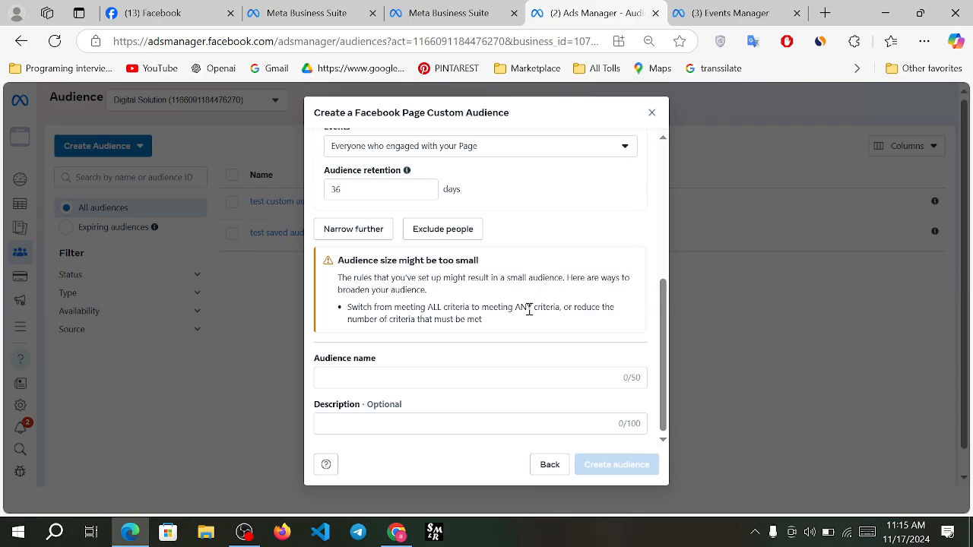
pyautogui.click(362, 378)
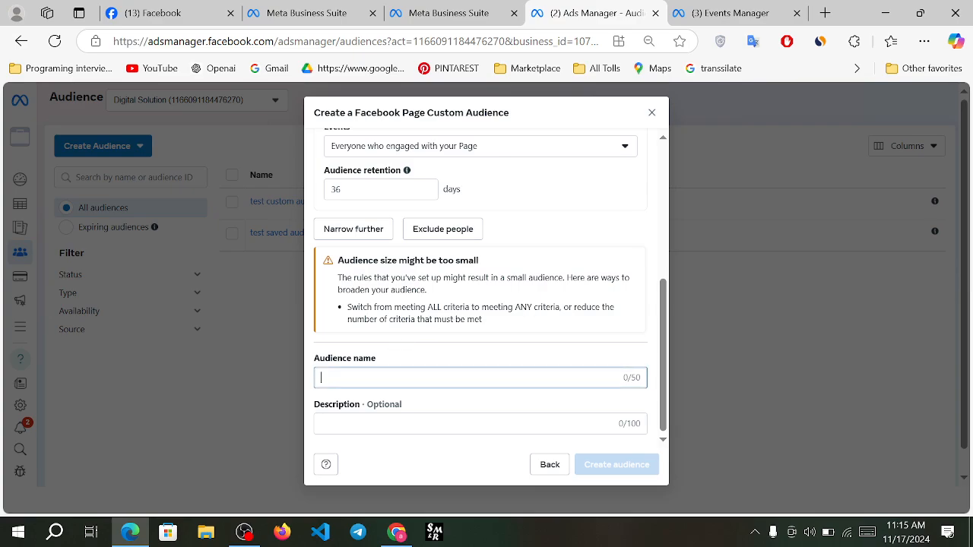
pyautogui.write('demo')
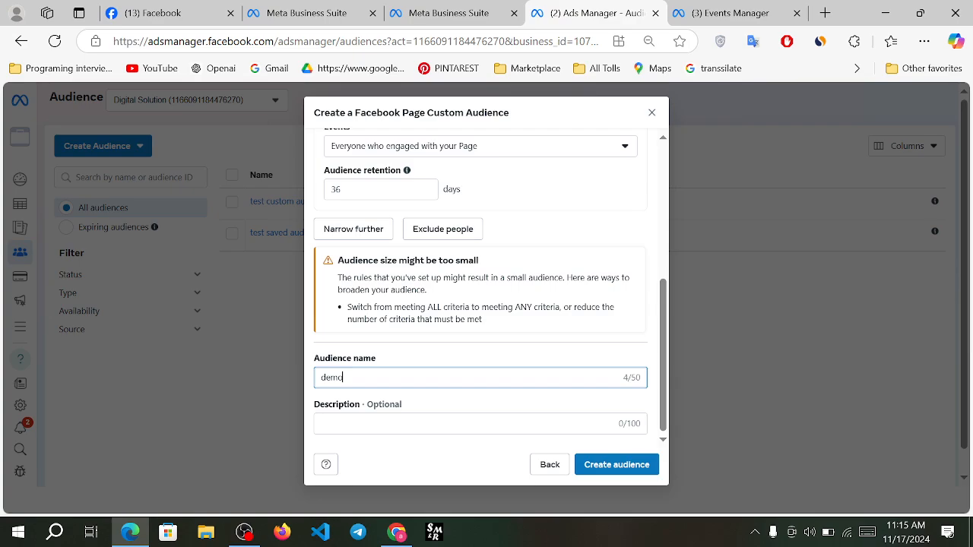
pyautogui.write(' custom audience')
pyautogui.click(625, 472)
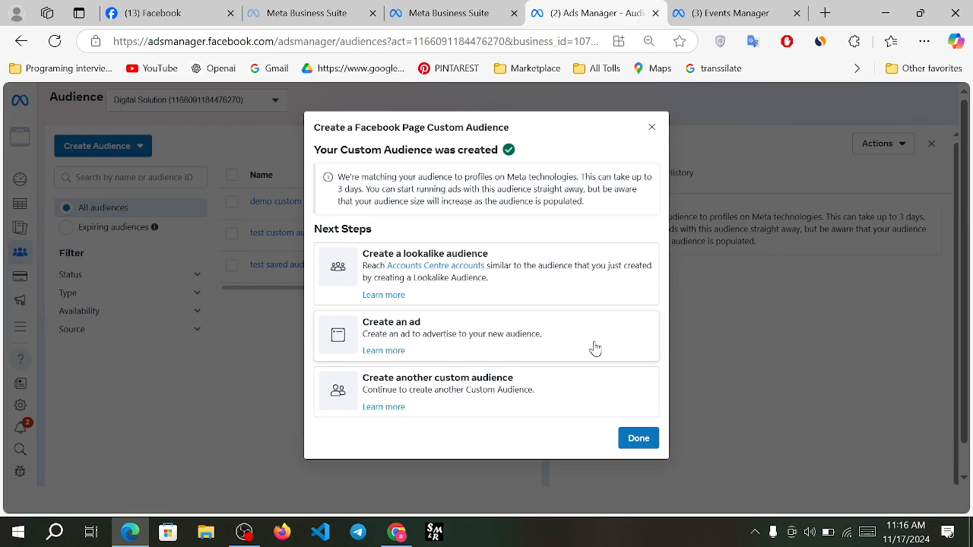
# Start a lookalike audience based on the new custom audience and set its location to India
pyautogui.click(514, 264)
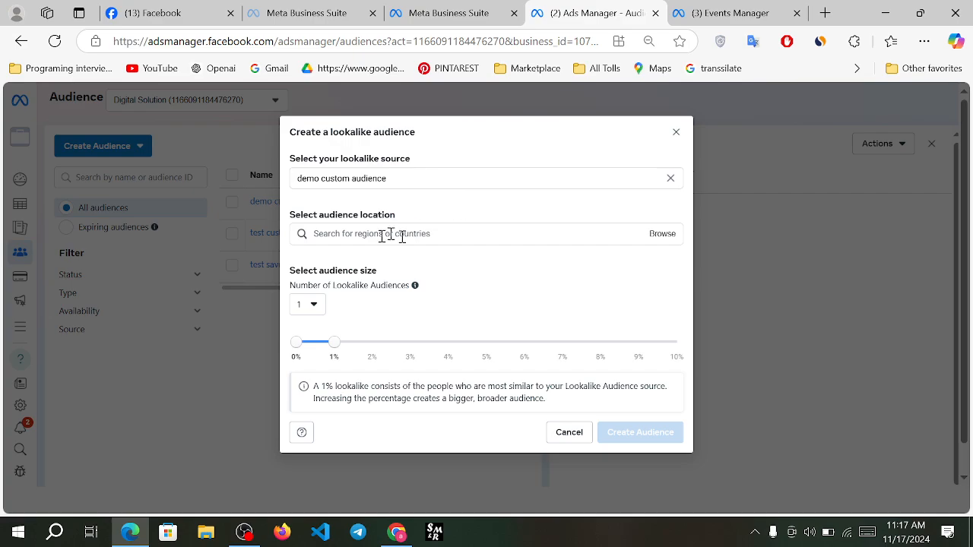
pyautogui.click(345, 236)
pyautogui.write('ind')
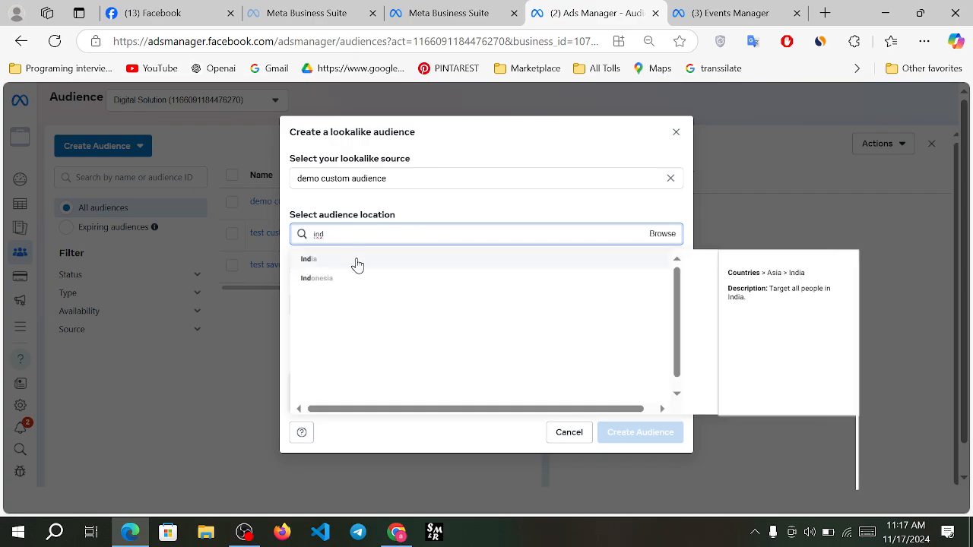
pyautogui.click(357, 263)
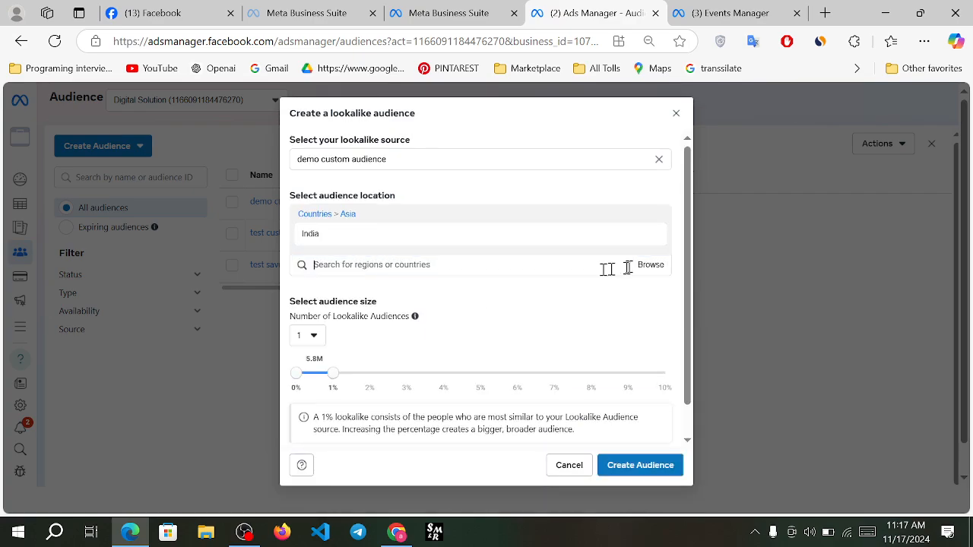
# Browse the available location regions for the lookalike audience, including the free trade areas
pyautogui.click(650, 266)
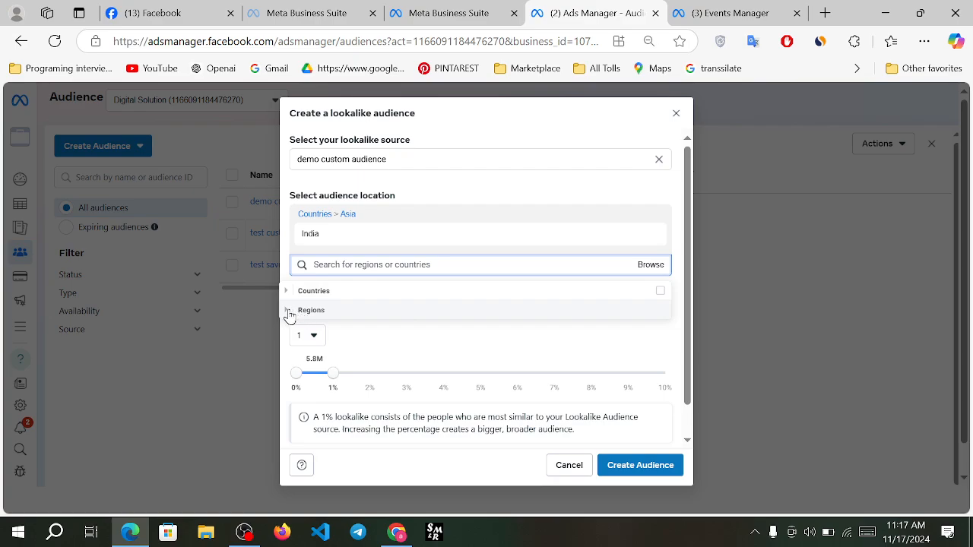
pyautogui.click(287, 311)
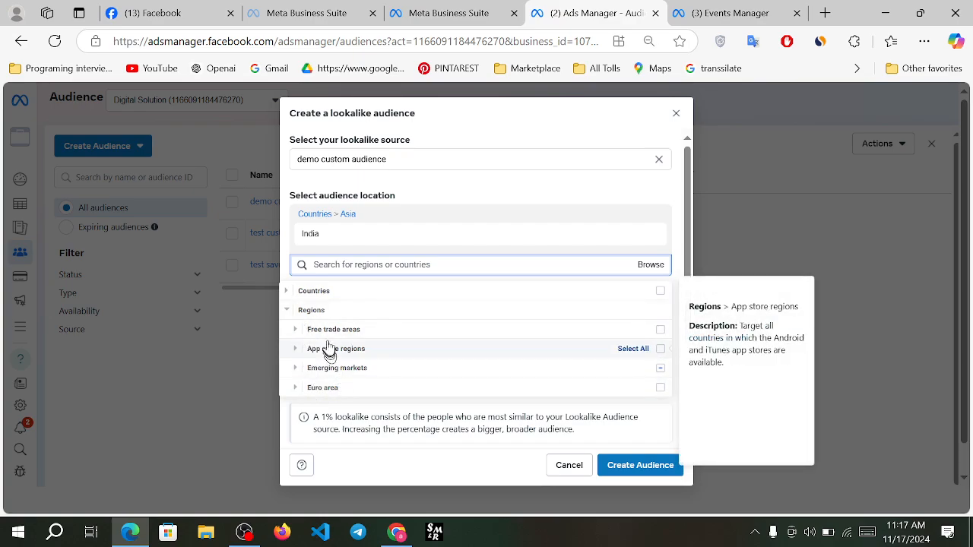
pyautogui.click(297, 332)
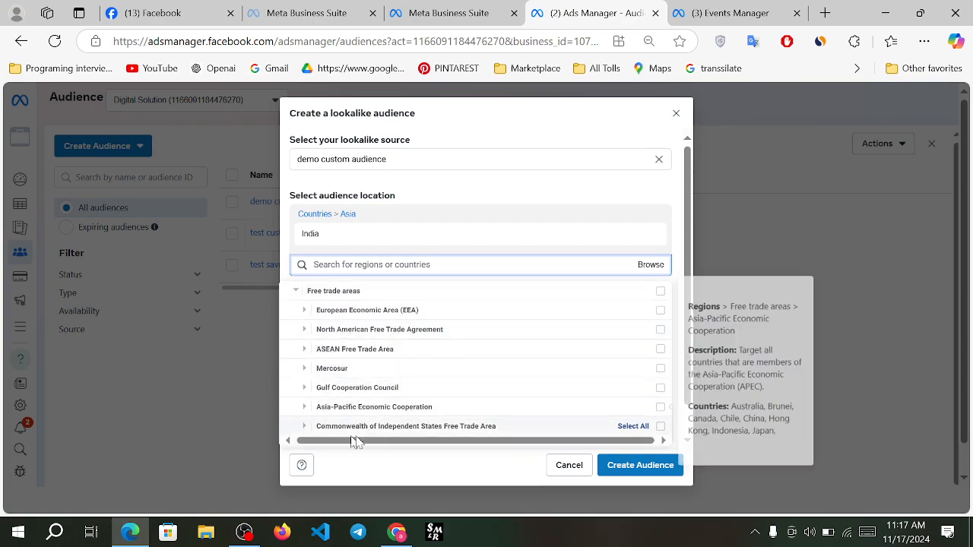
pyautogui.click(297, 290)
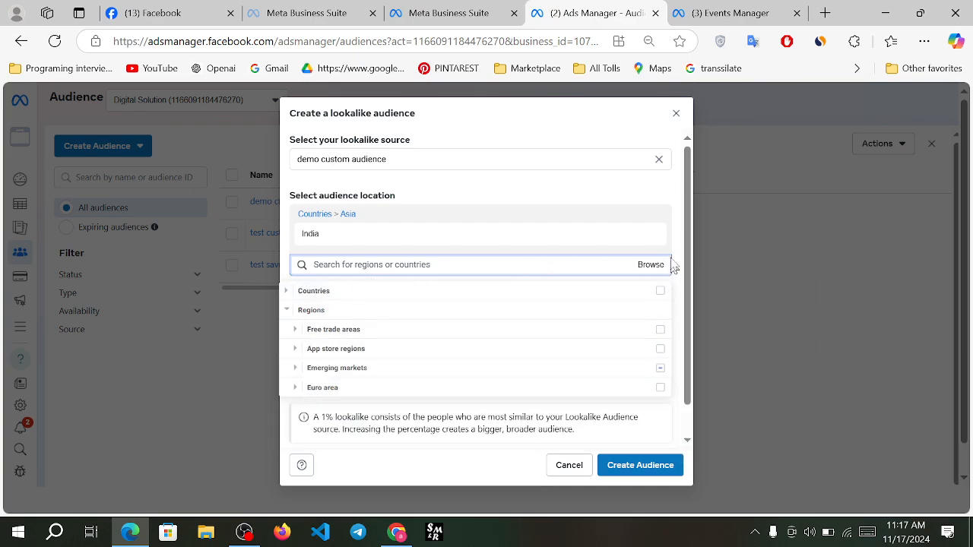
pyautogui.click(670, 207)
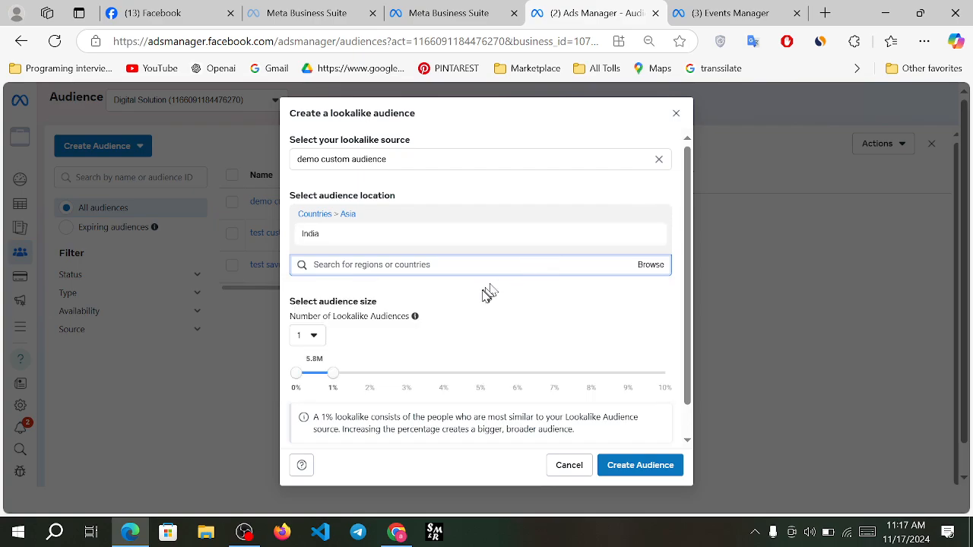
# Create the lookalike audience for India with an audience size of 1%
pyautogui.scroll(-1, 490, 297)
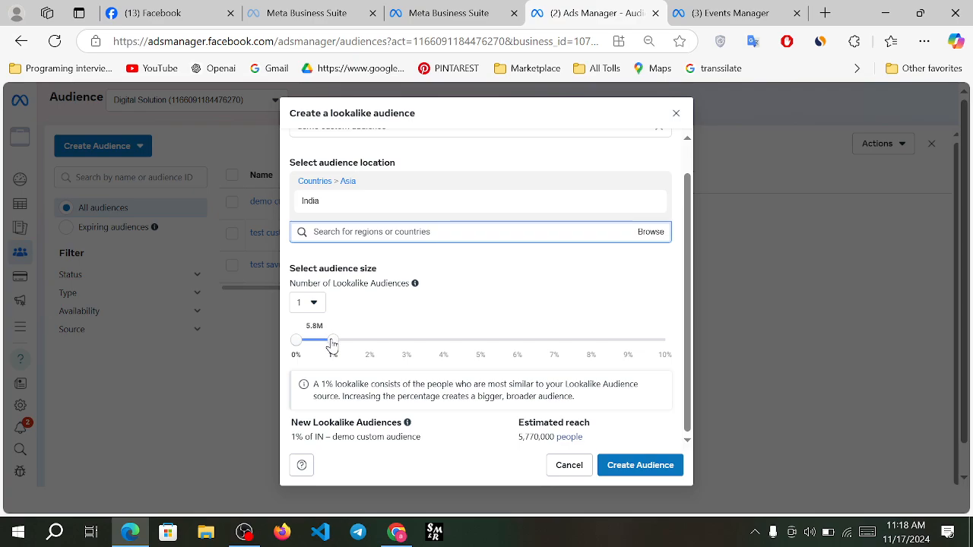
pyautogui.moveTo(335, 345); pyautogui.dragTo(369, 346)
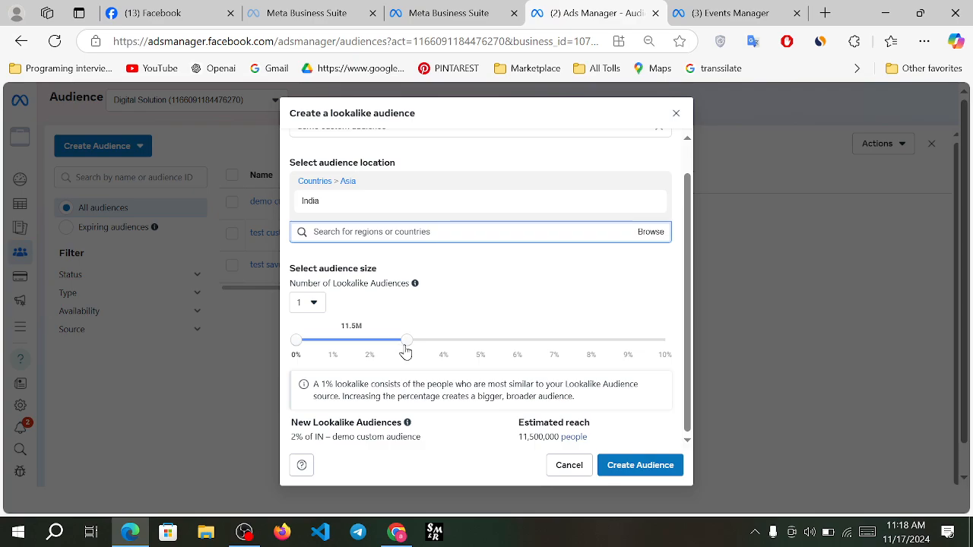
pyautogui.moveTo(373, 347); pyautogui.dragTo(334, 346)
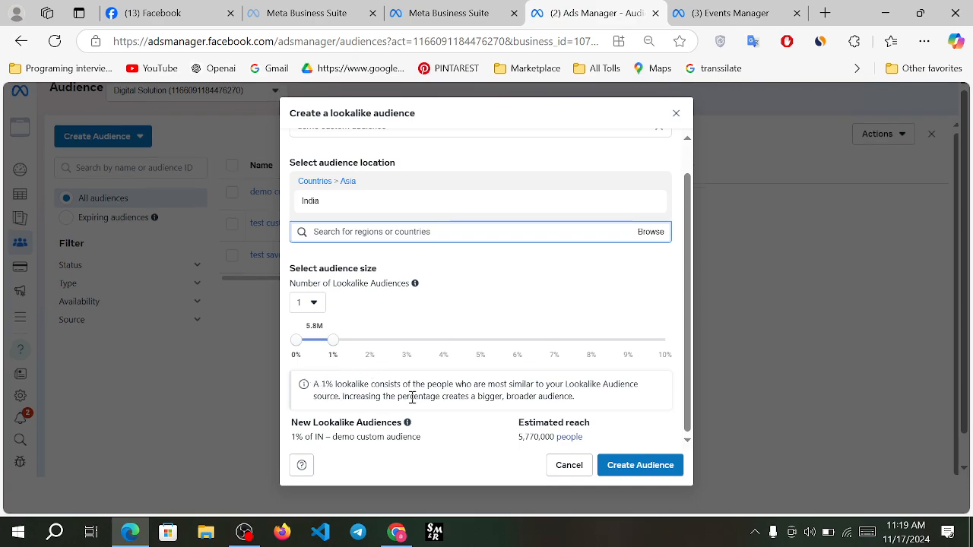
pyautogui.click(647, 469)
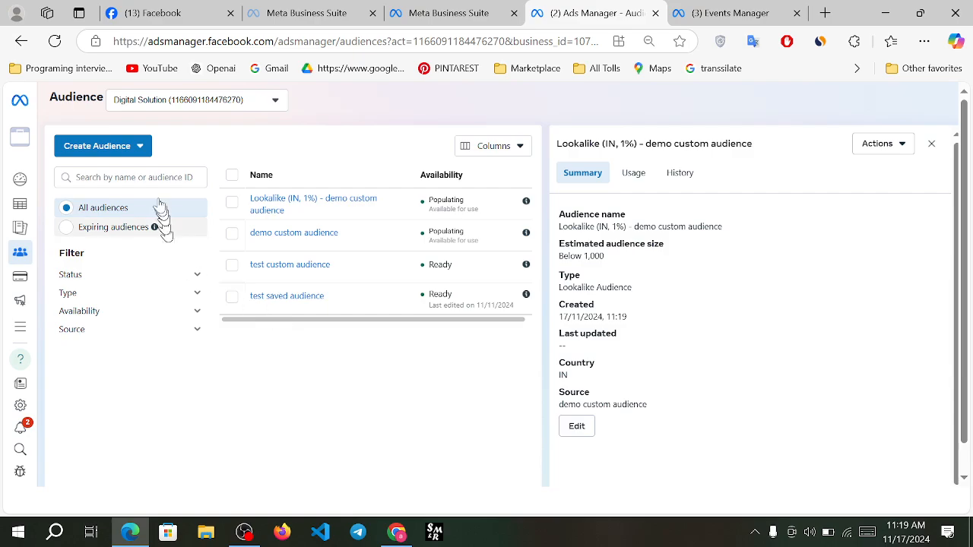
# Start a new saved audience and name it "demo save audience"
pyautogui.click(138, 148)
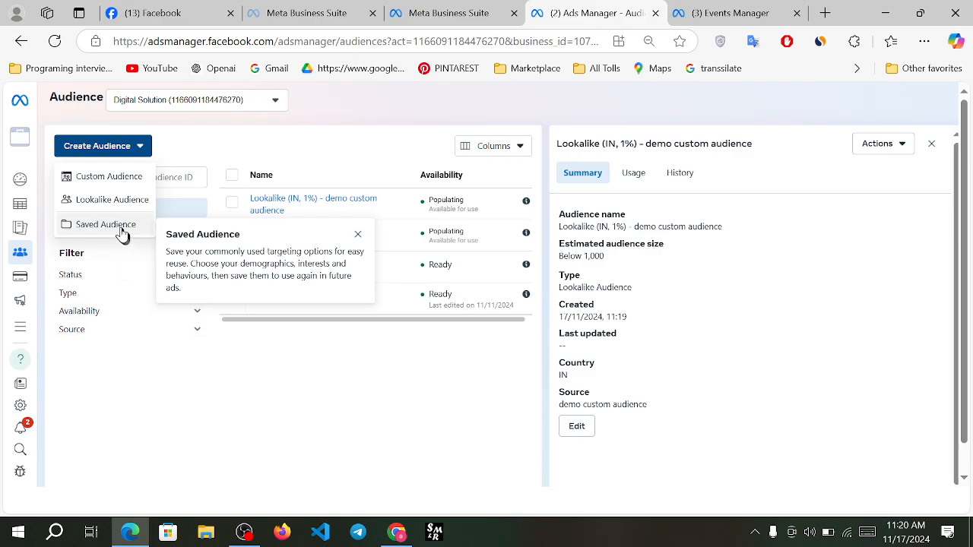
pyautogui.click(120, 227)
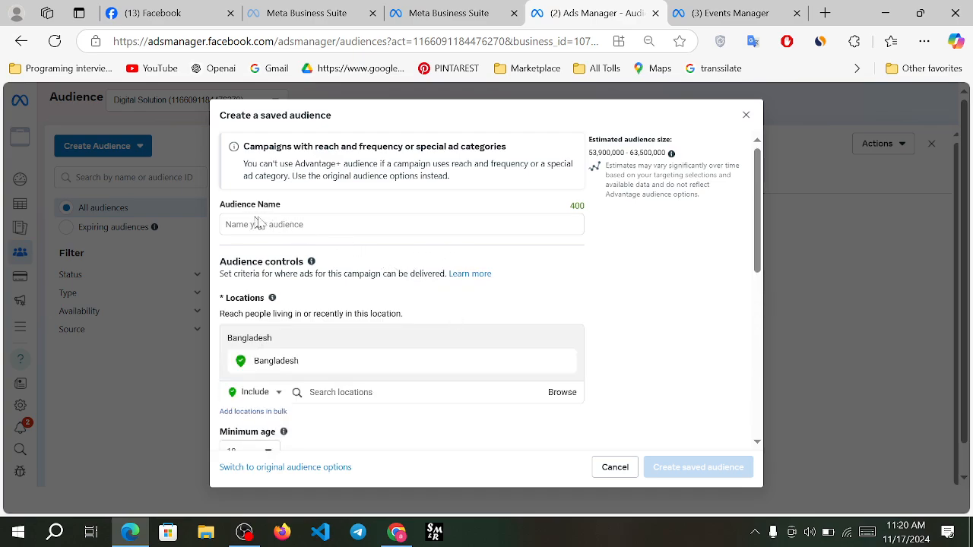
pyautogui.click(324, 226)
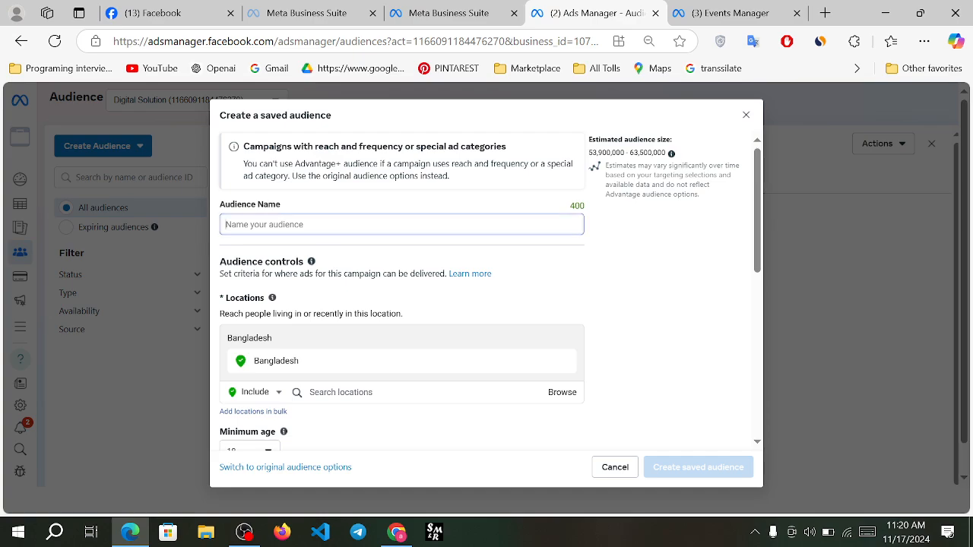
pyautogui.write('demo')
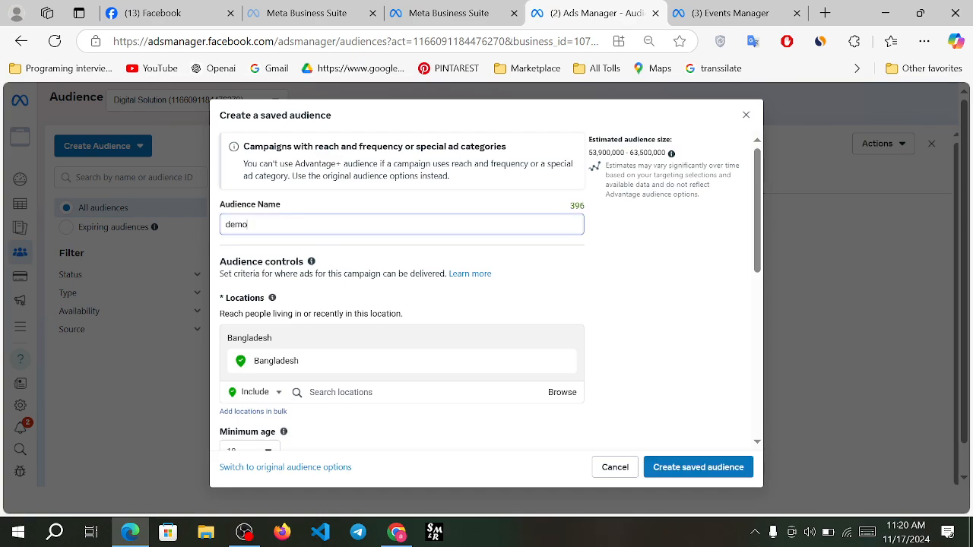
pyautogui.write(' save audience')
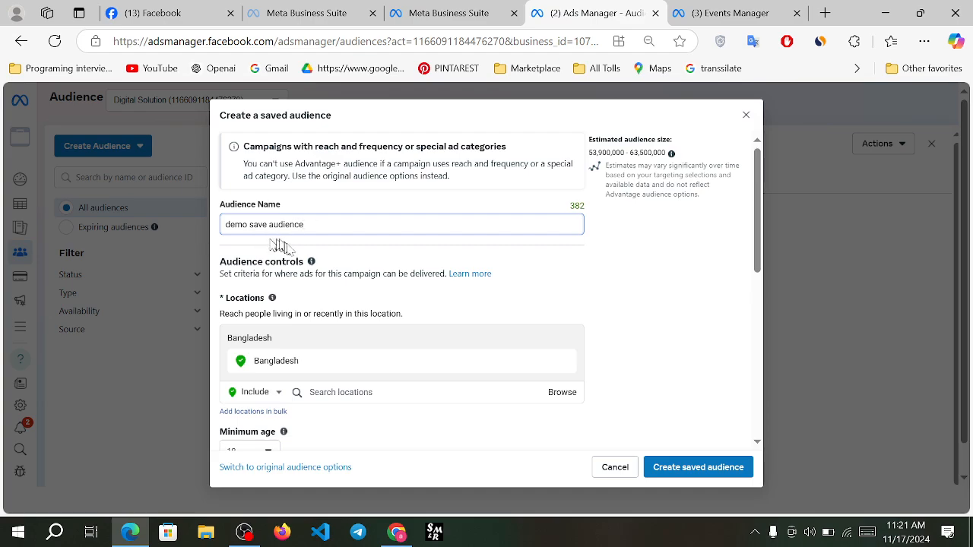
# Set the saved audience's location to the city of Dhaka, Dhaka Division, Bangladesh
pyautogui.scroll(-1, 402, 294)
pyautogui.scroll(-1, 401, 294)
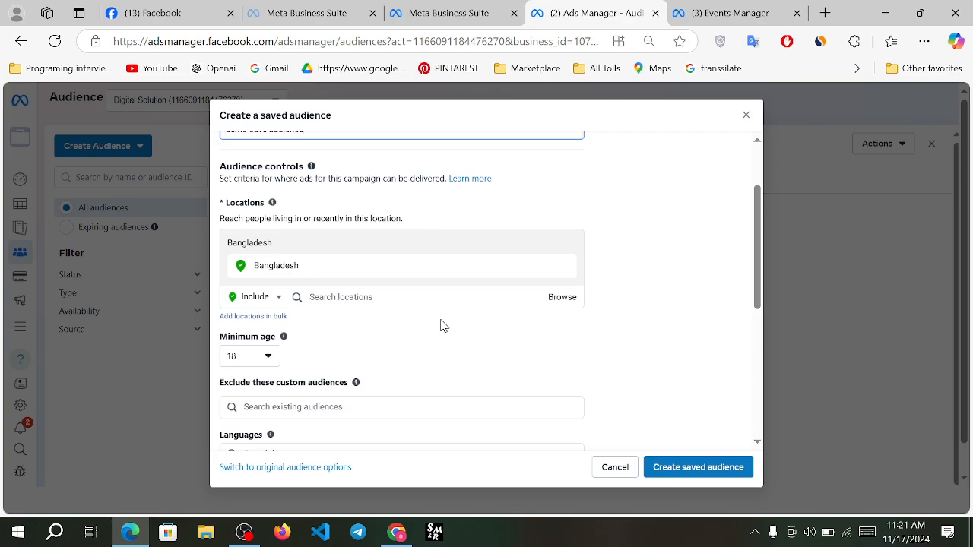
pyautogui.scroll(-1, 444, 325)
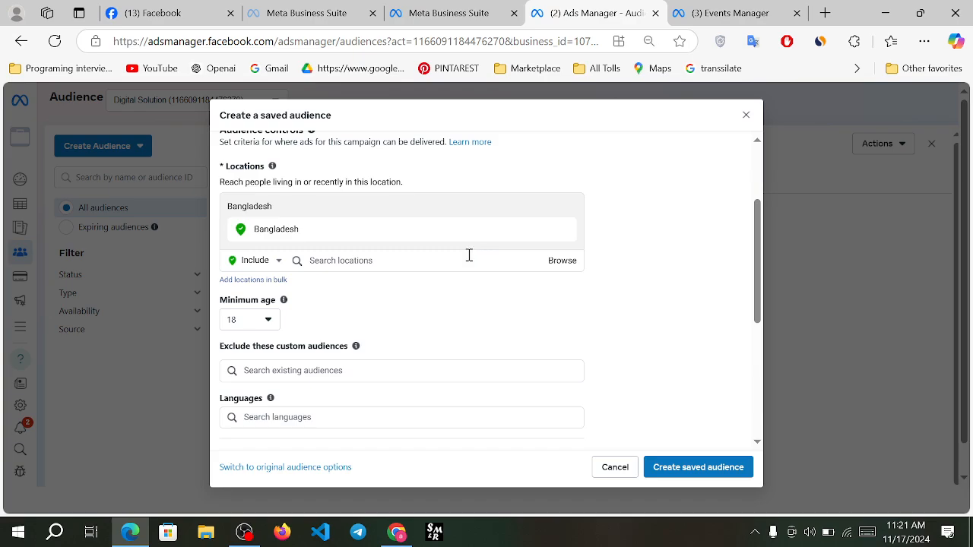
pyautogui.click(390, 261)
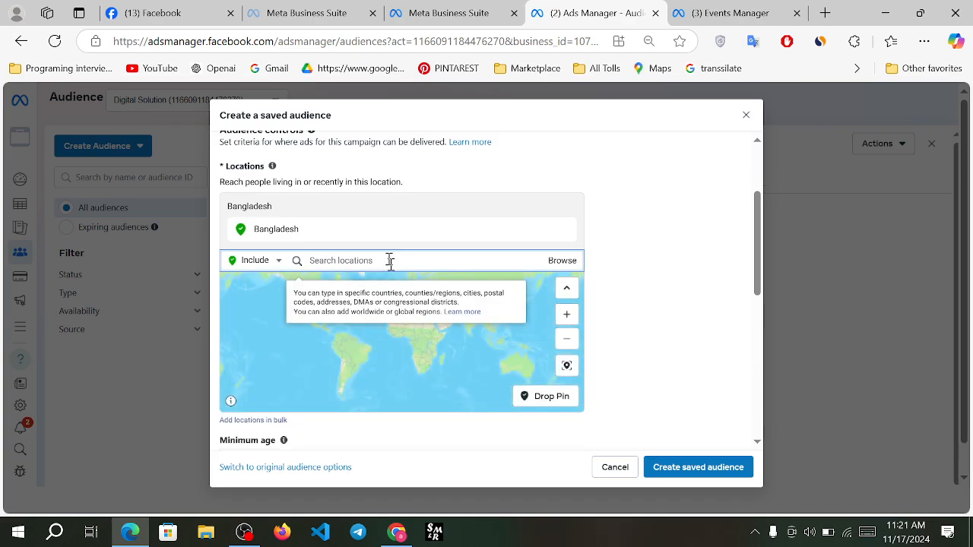
pyautogui.write('dhaka')
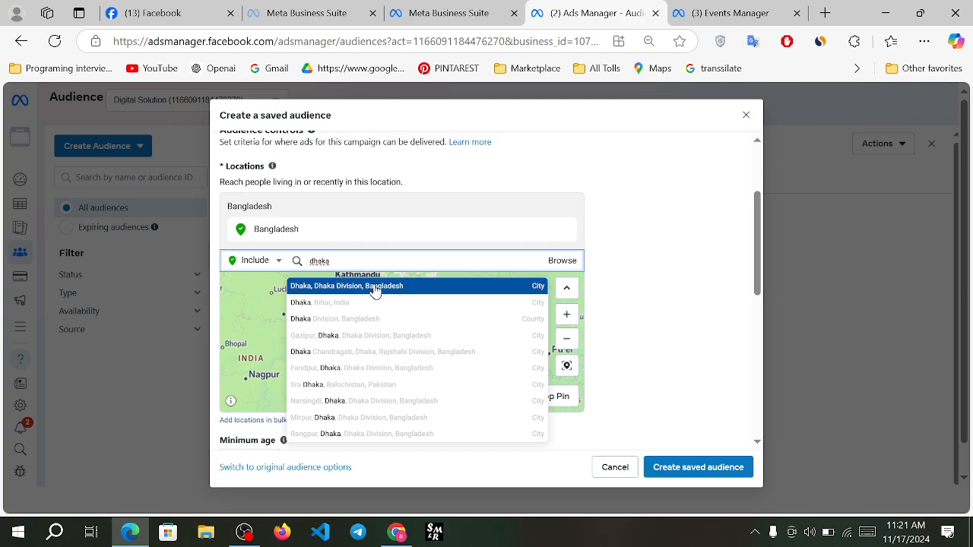
pyautogui.click(374, 287)
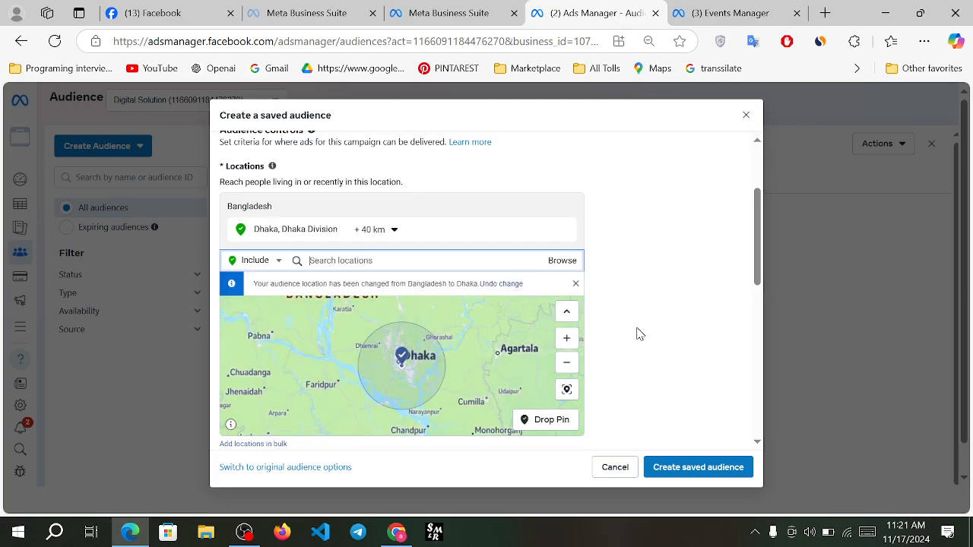
# Examine the saved audience's minimum age, exclusion, language and Advantage+ settings, including the audience types that can be newly created
pyautogui.scroll(-3, 639, 335)
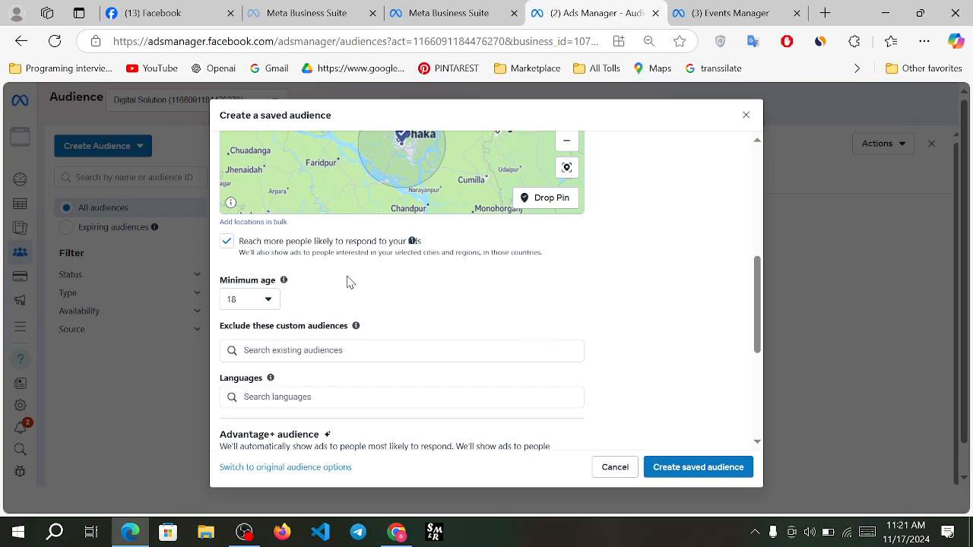
pyautogui.scroll(-1, 403, 297)
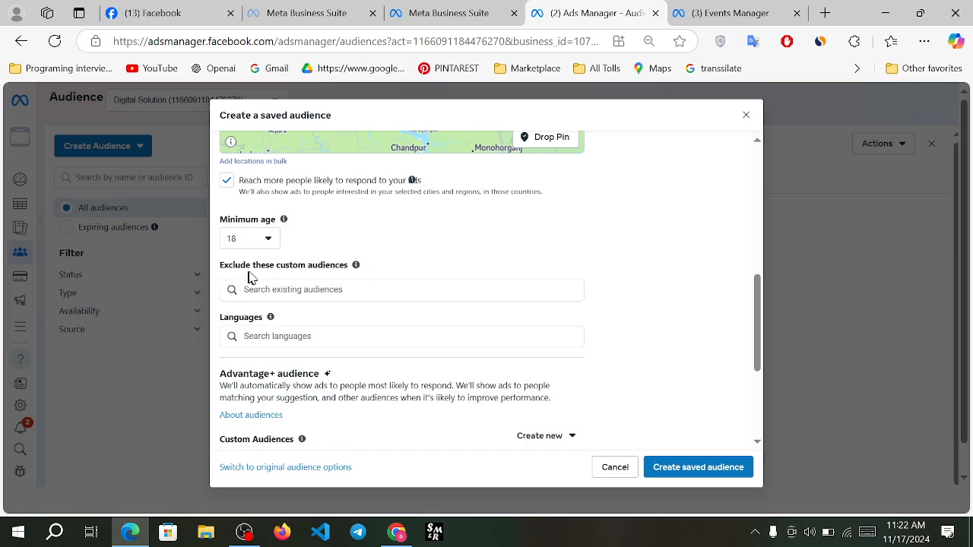
pyautogui.scroll(-3, 506, 272)
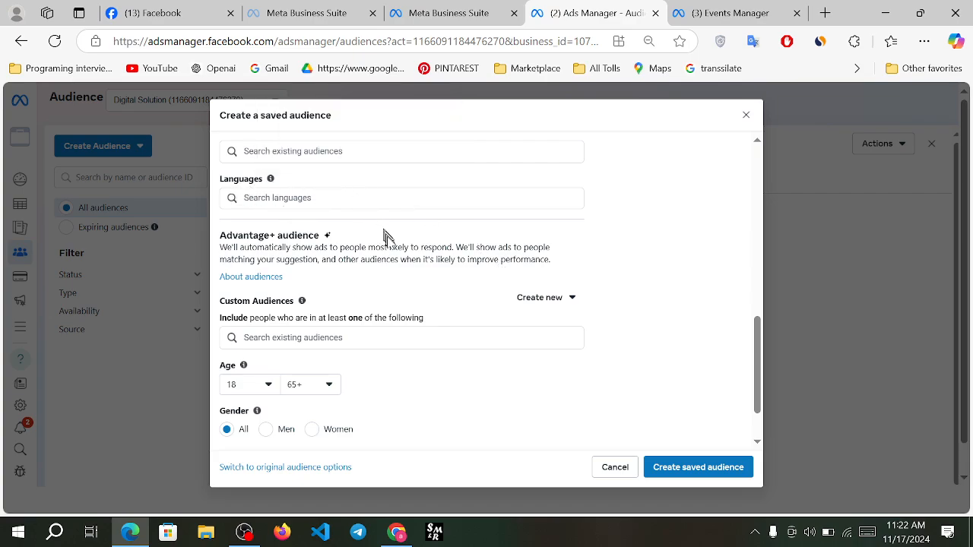
pyautogui.scroll(-2, 390, 281)
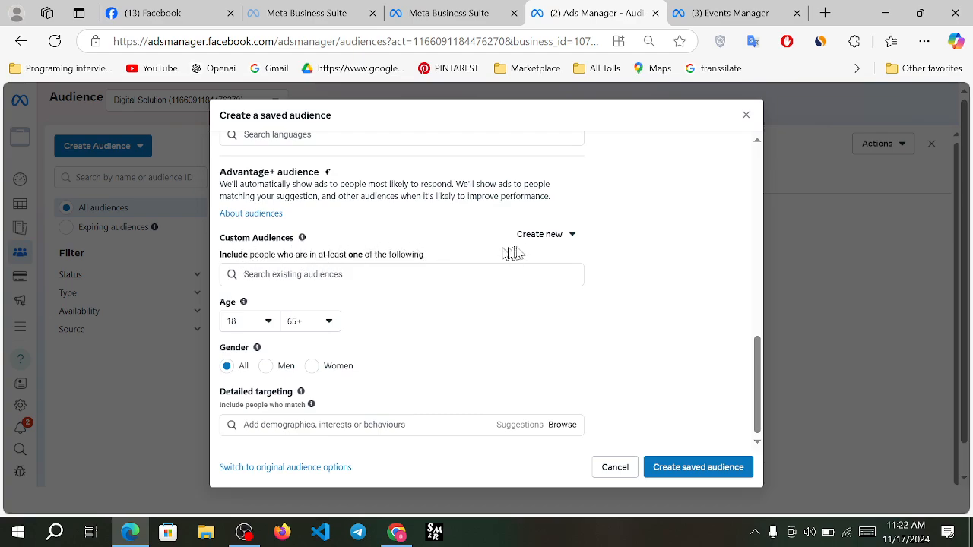
pyautogui.click(573, 240)
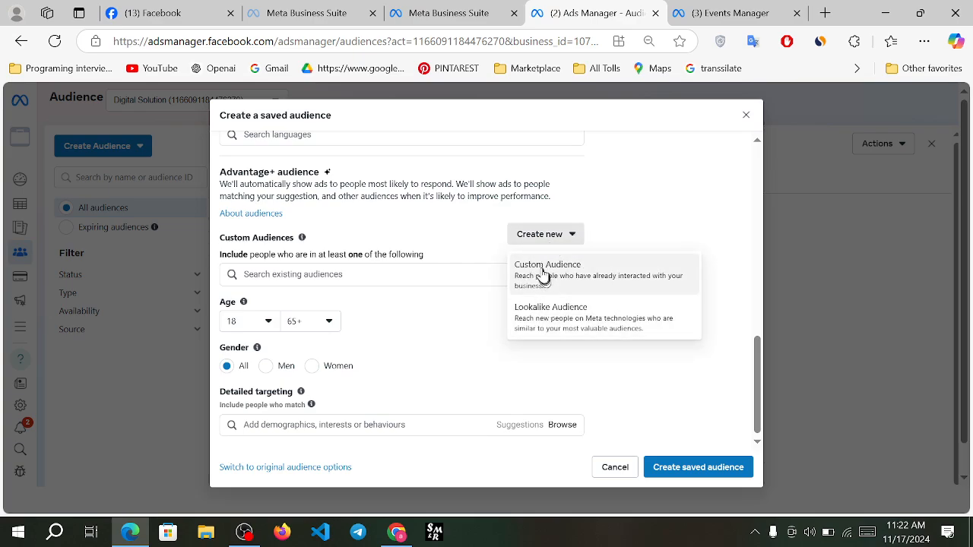
pyautogui.click(576, 237)
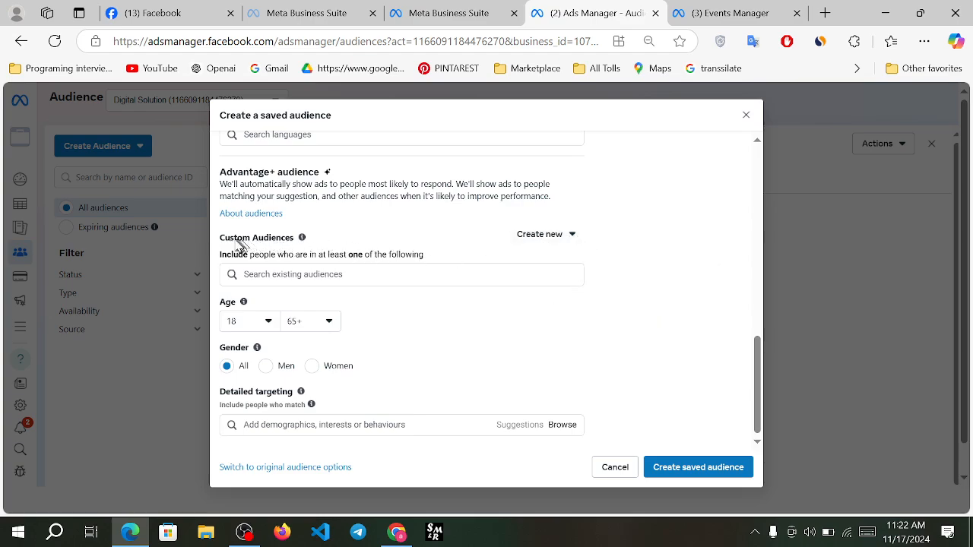
# Examine the existing lookalike and custom audiences that can be included in the saved audience
pyautogui.click(313, 274)
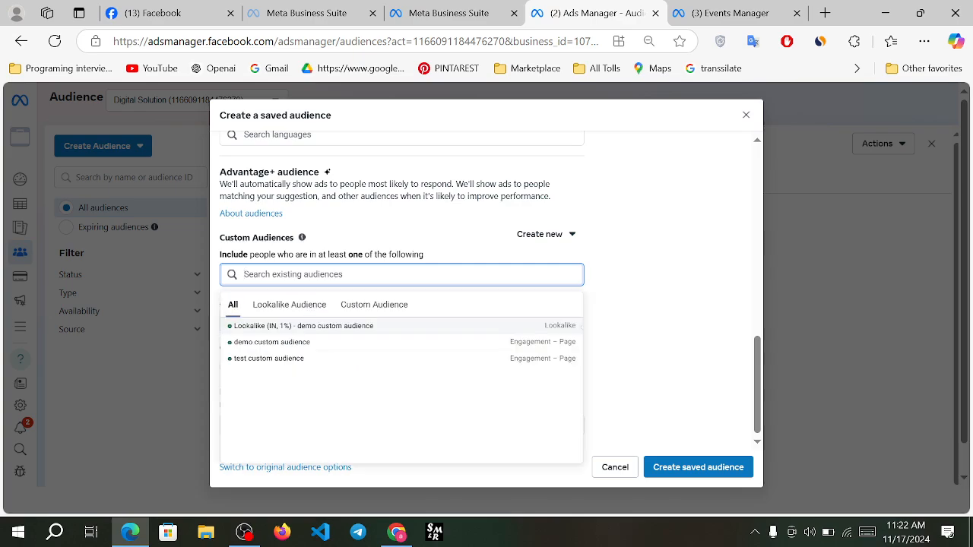
pyautogui.moveTo(304, 346)
pyautogui.click(244, 533)
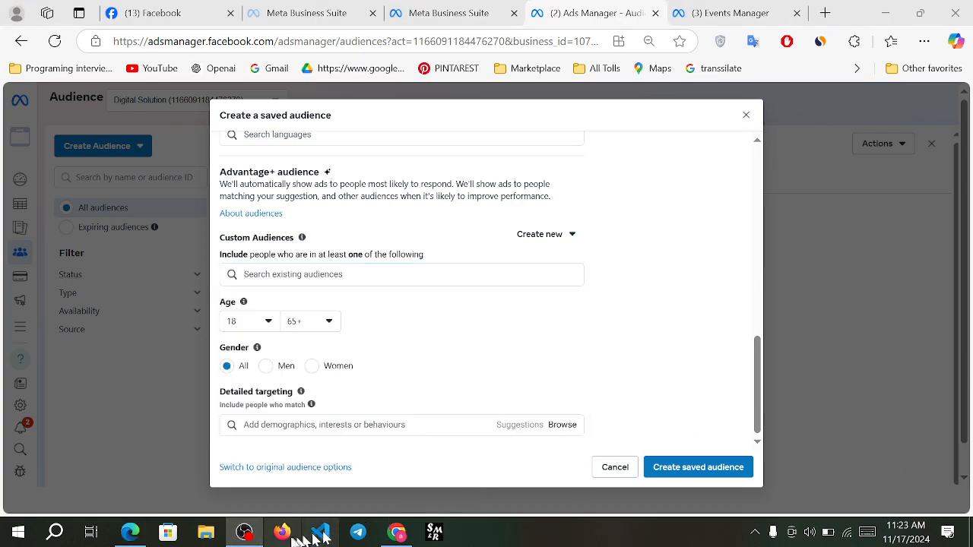
pyautogui.click(244, 532)
pyautogui.moveTo(321, 363)
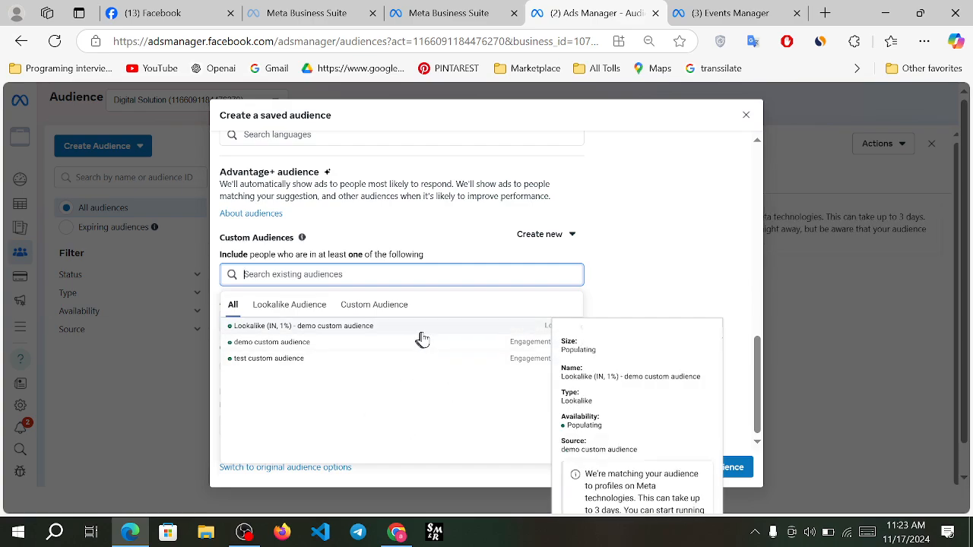
pyautogui.click(610, 285)
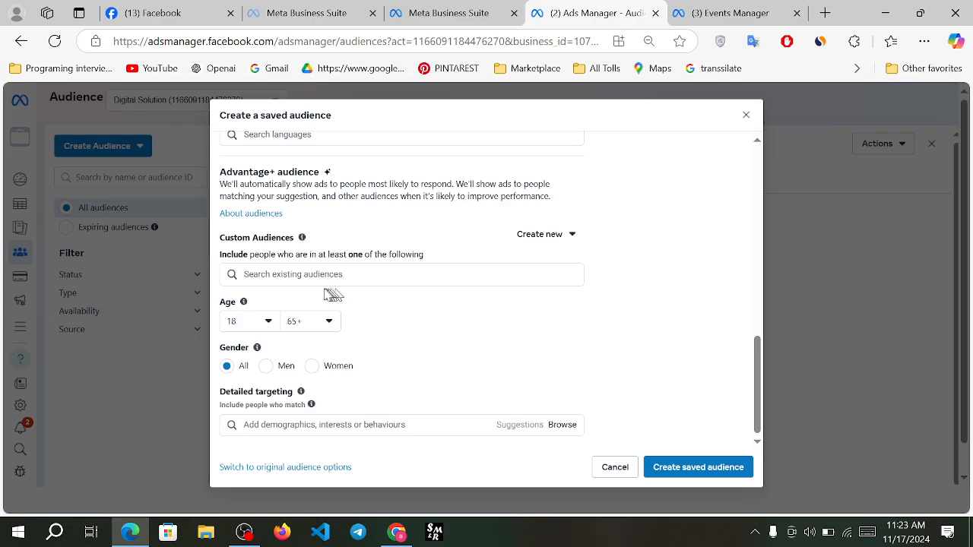
# Set the saved audience's age range to 23 through 59
pyautogui.click(265, 325)
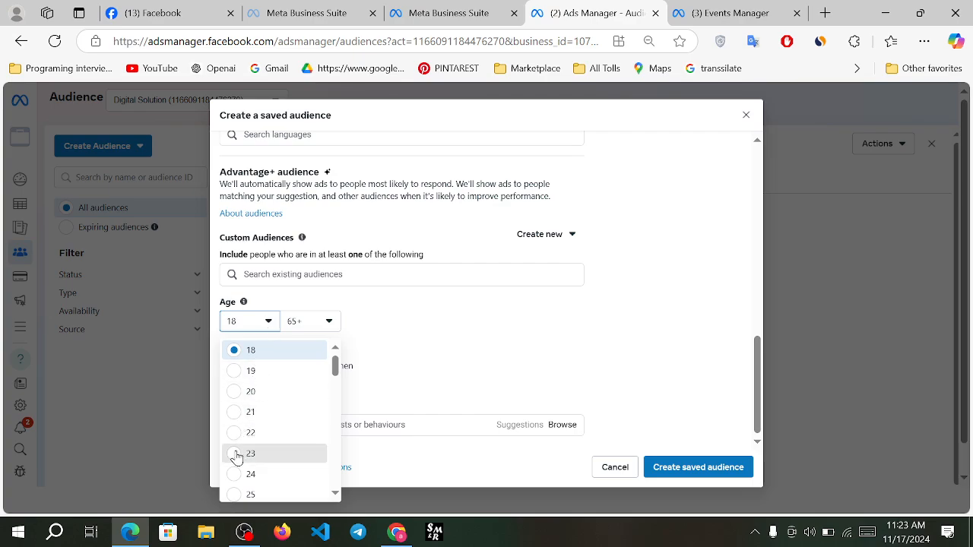
pyautogui.click(241, 453)
pyautogui.click(333, 326)
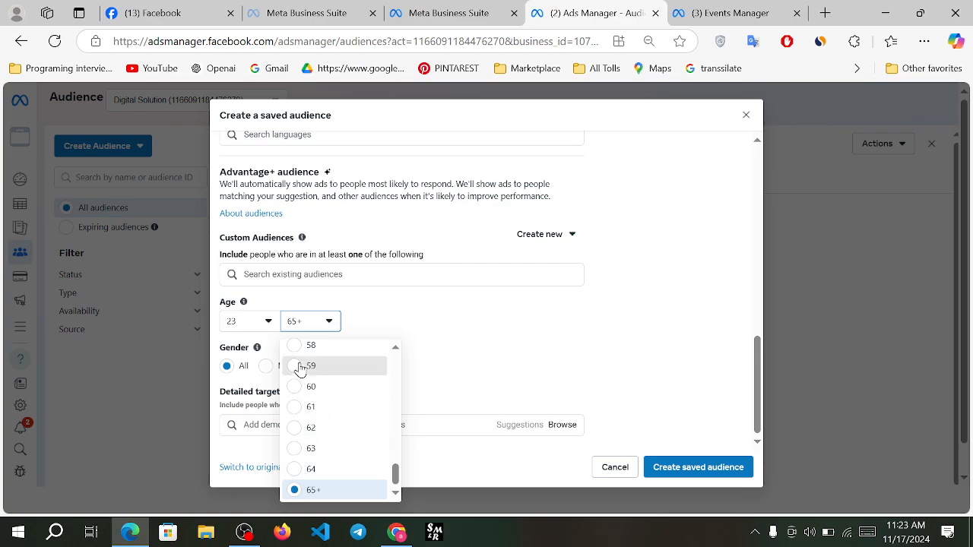
pyautogui.click(304, 366)
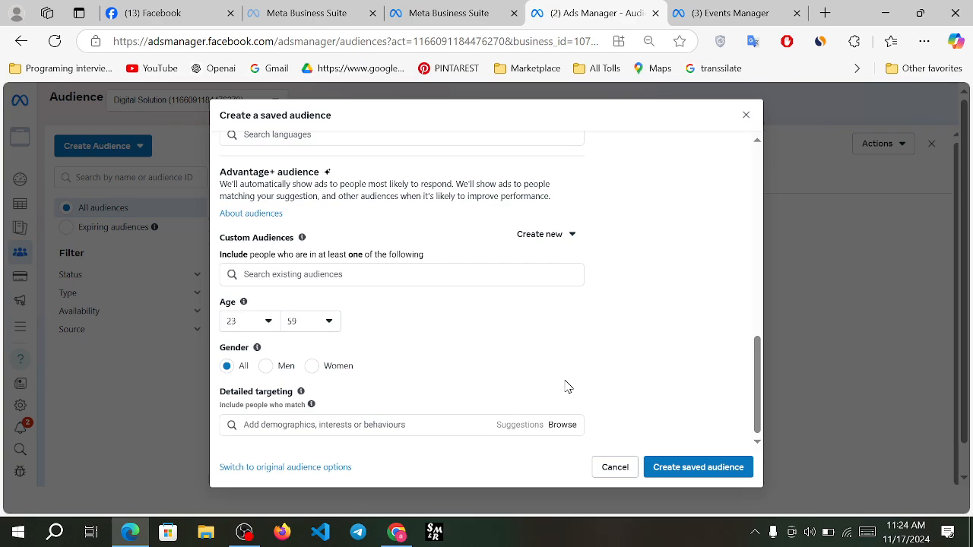
# Browse the detailed targeting categories, and search for "small bu" to add the Small business job title
pyautogui.moveTo(311, 405)
pyautogui.click(564, 426)
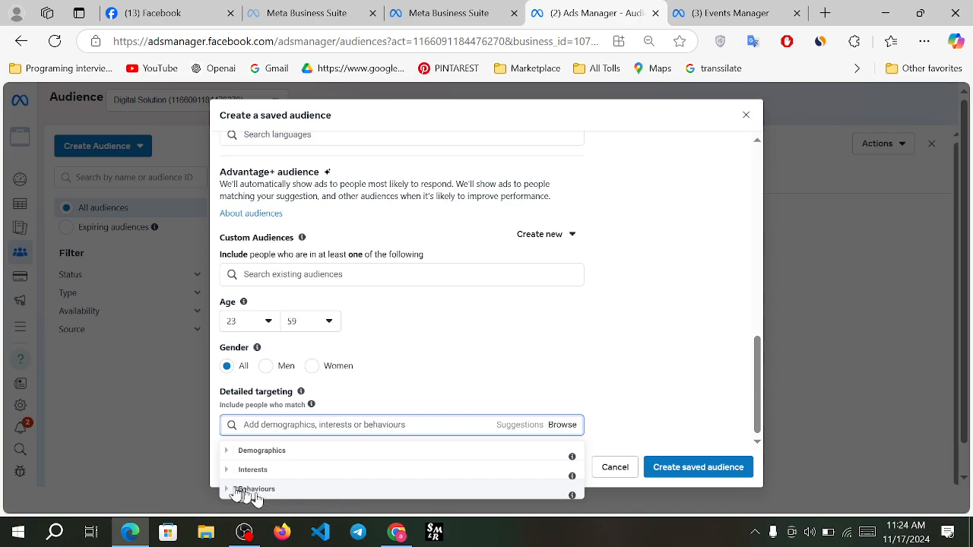
pyautogui.click(228, 451)
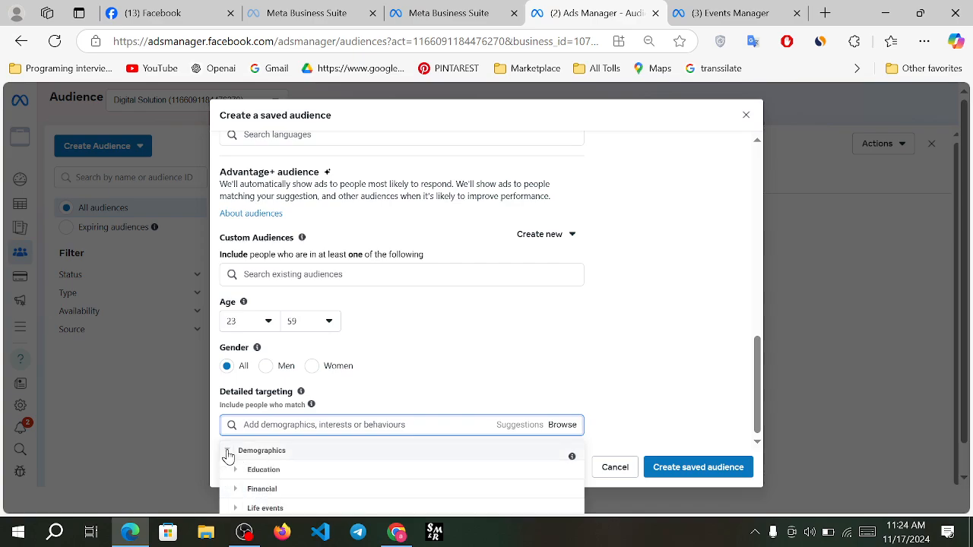
pyautogui.click(228, 452)
pyautogui.click(370, 424)
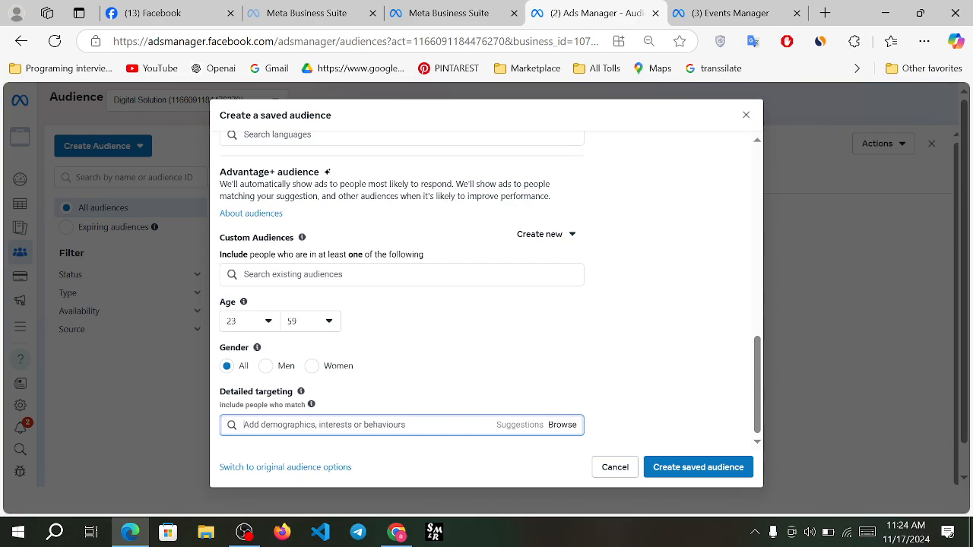
pyautogui.write('small')
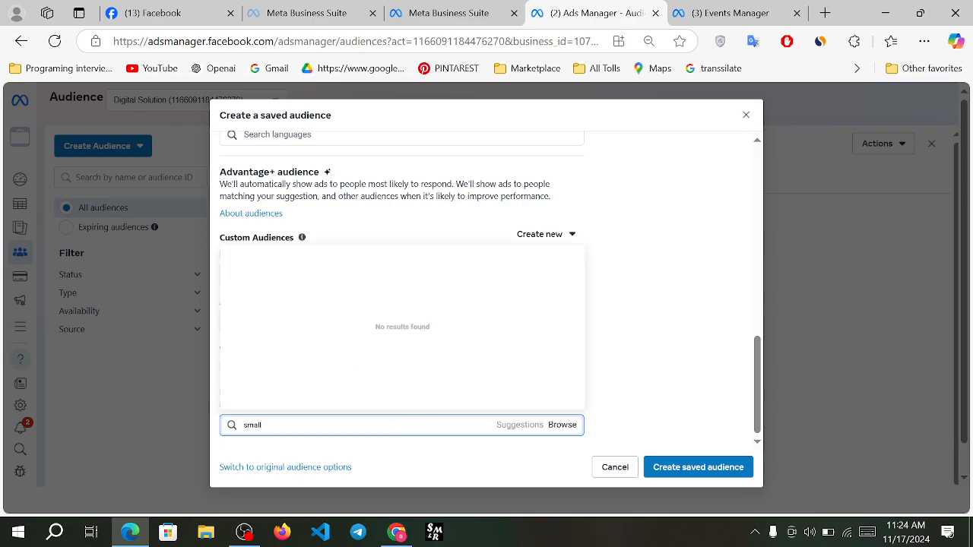
pyautogui.write(' bu')
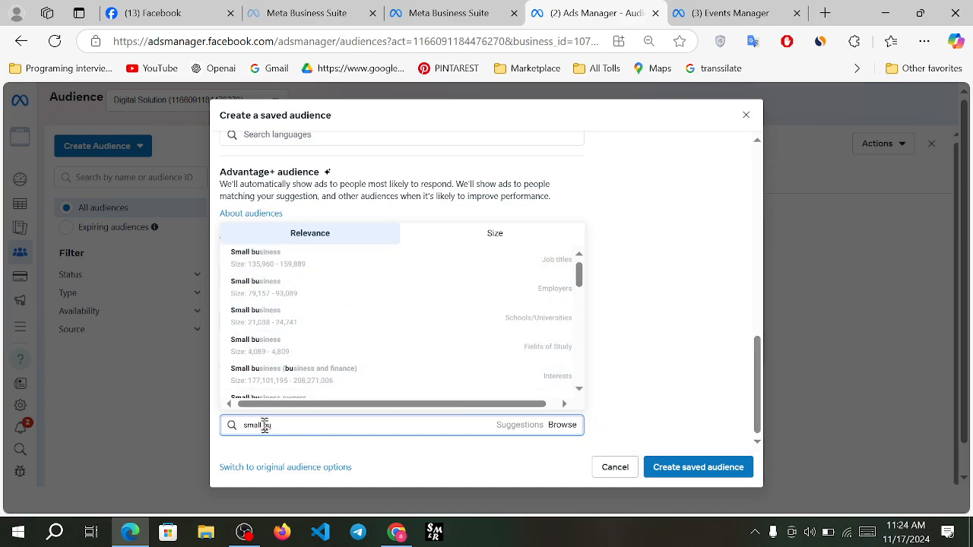
pyautogui.click(276, 263)
pyautogui.scroll(-1, 416, 388)
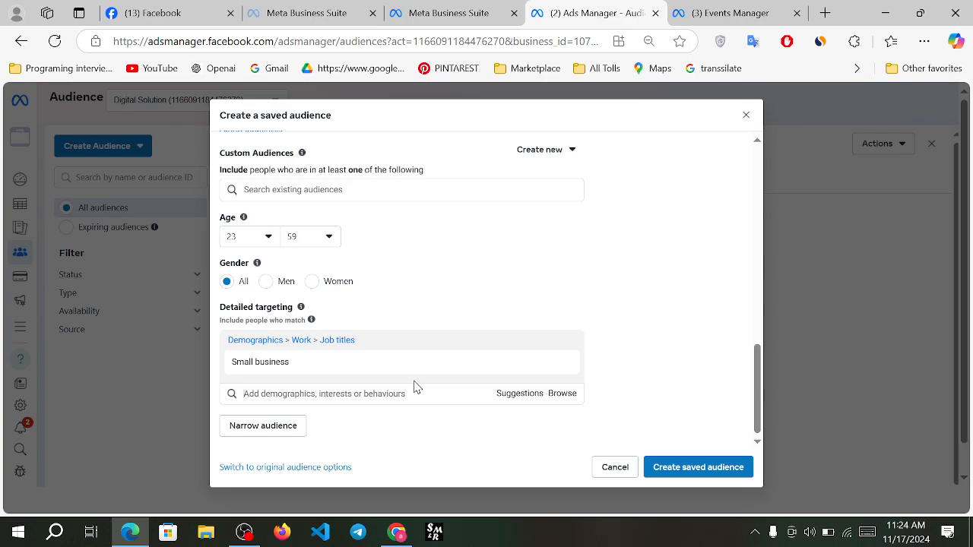
# Look through the detailed targeting matches for "fast" and the browsable demographics, interests and behaviours categories
pyautogui.click(317, 393)
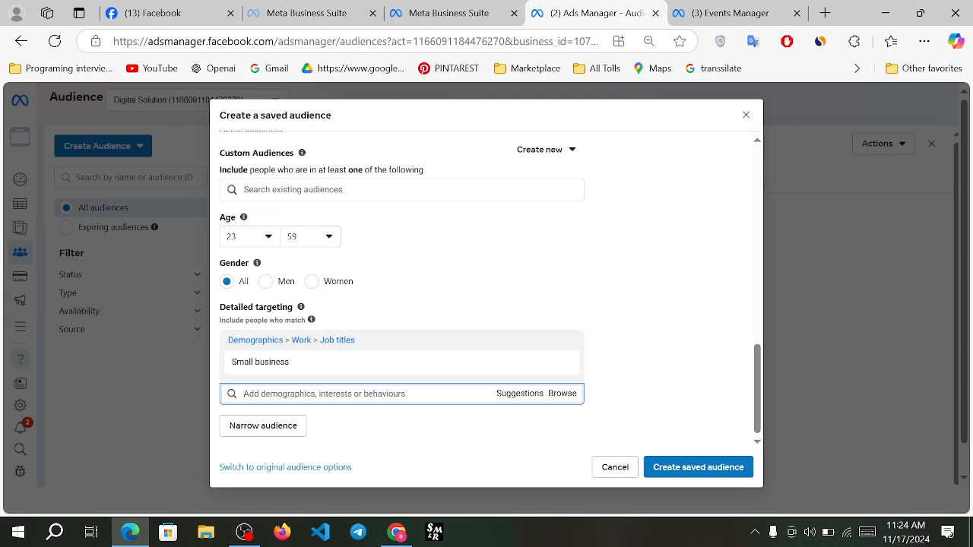
pyautogui.click(320, 400)
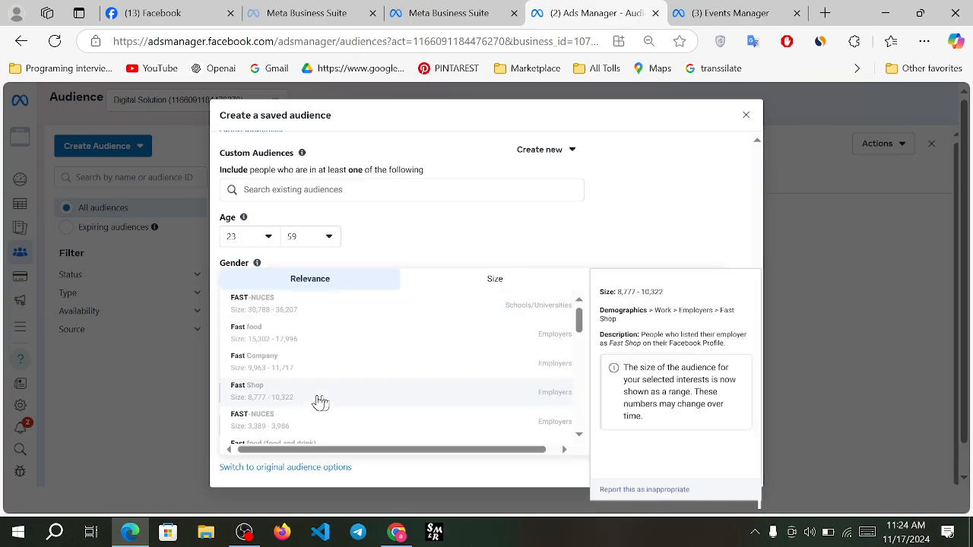
pyautogui.click(319, 400)
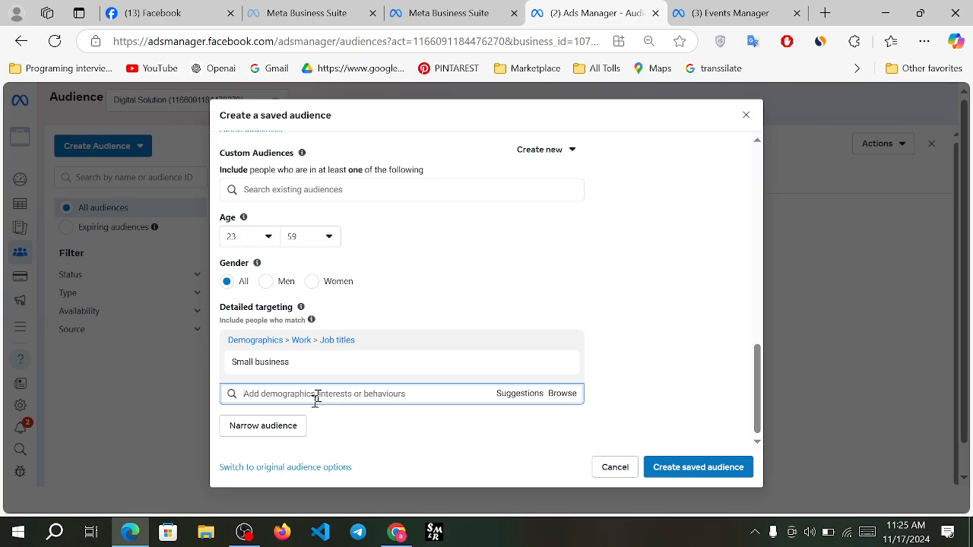
pyautogui.click(564, 396)
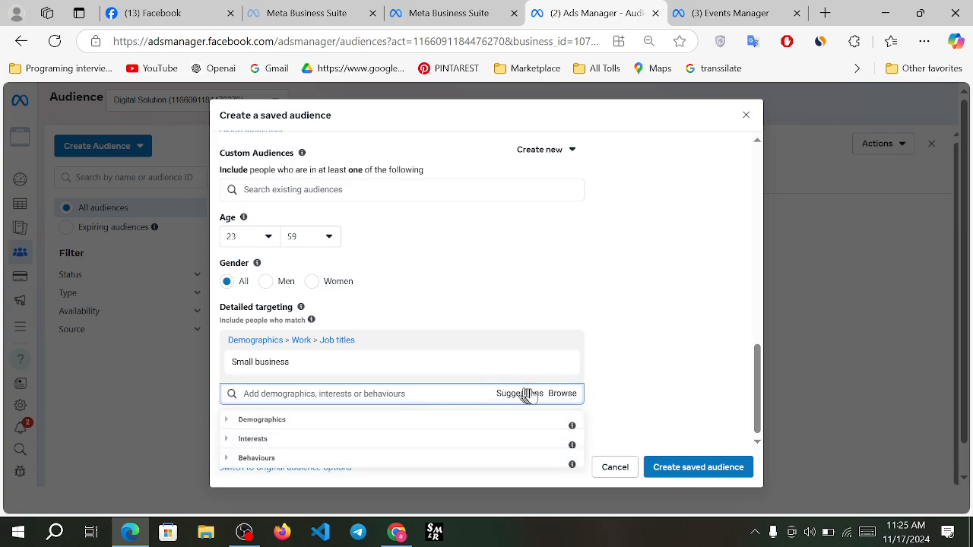
pyautogui.moveTo(506, 373)
pyautogui.click(535, 288)
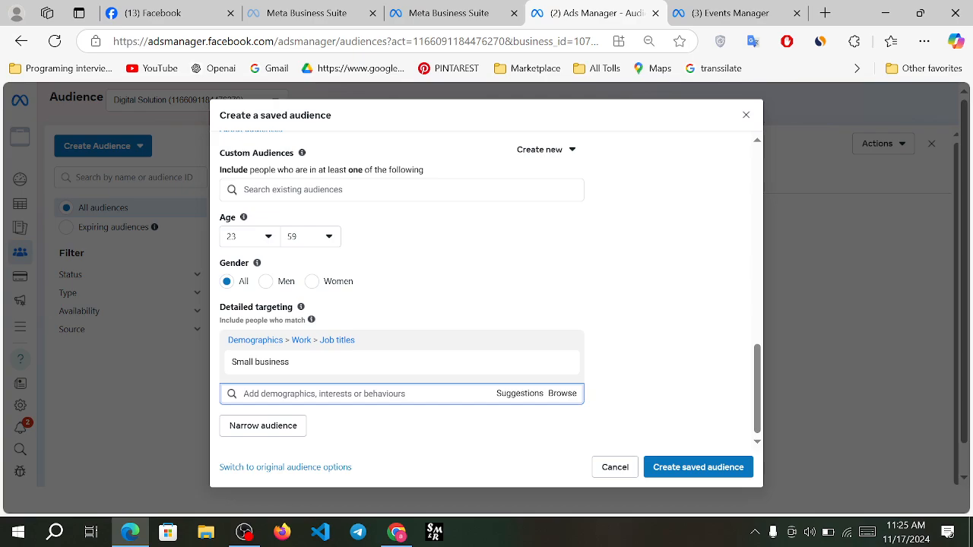
# Search detailed targeting for "gov" and add the employer Ministry of Finance, Government of India
pyautogui.write('gov')
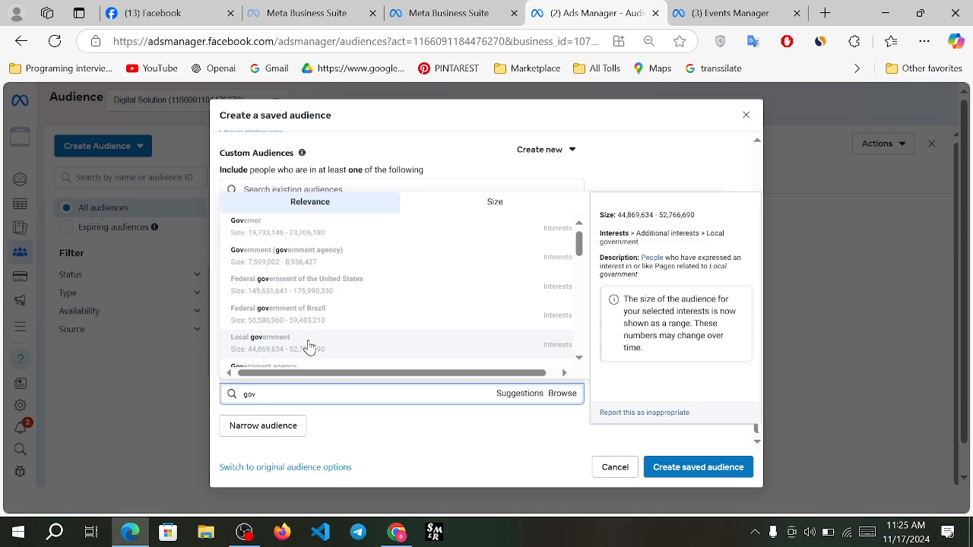
pyautogui.scroll(-5, 327, 362)
pyautogui.scroll(-5, 319, 334)
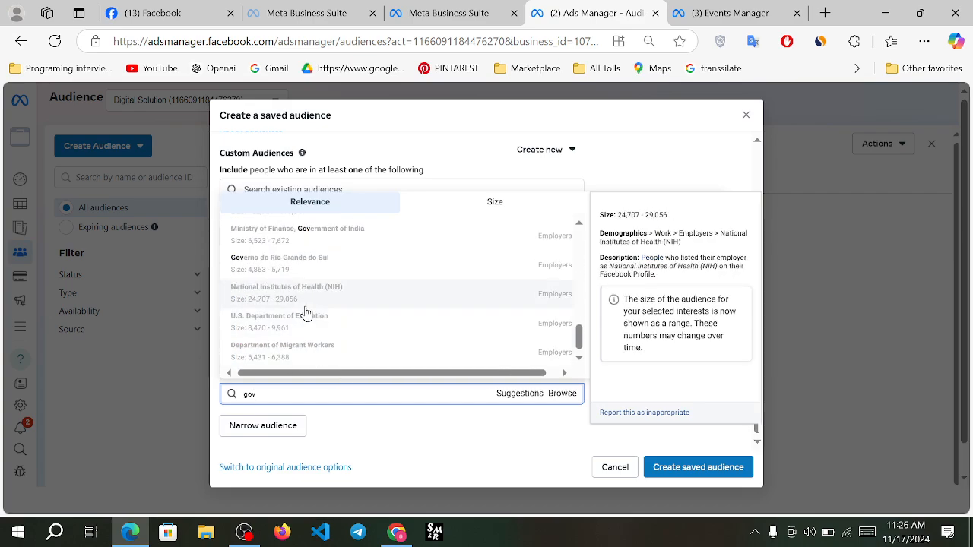
pyautogui.click(282, 247)
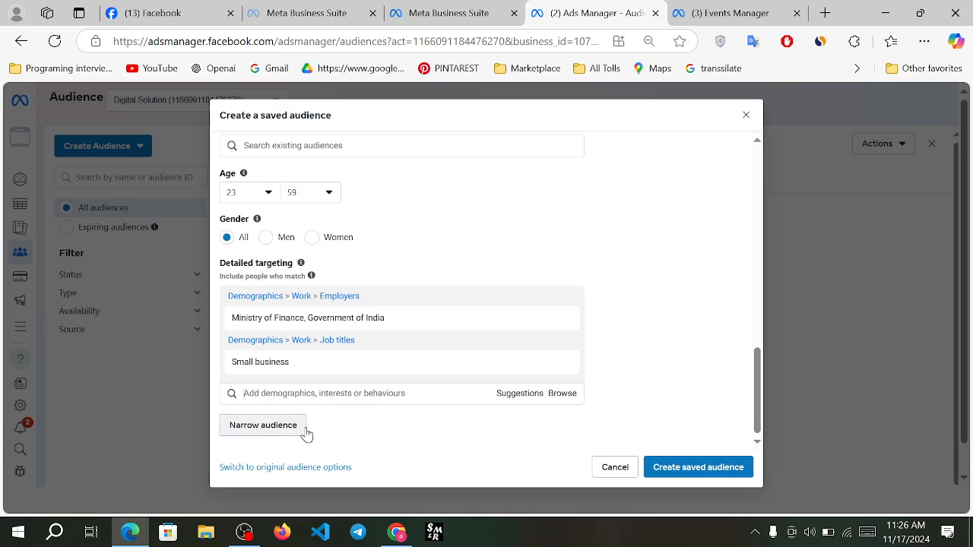
# Narrow the detailed targeting by adding an extra condition that people must also match
pyautogui.click(289, 428)
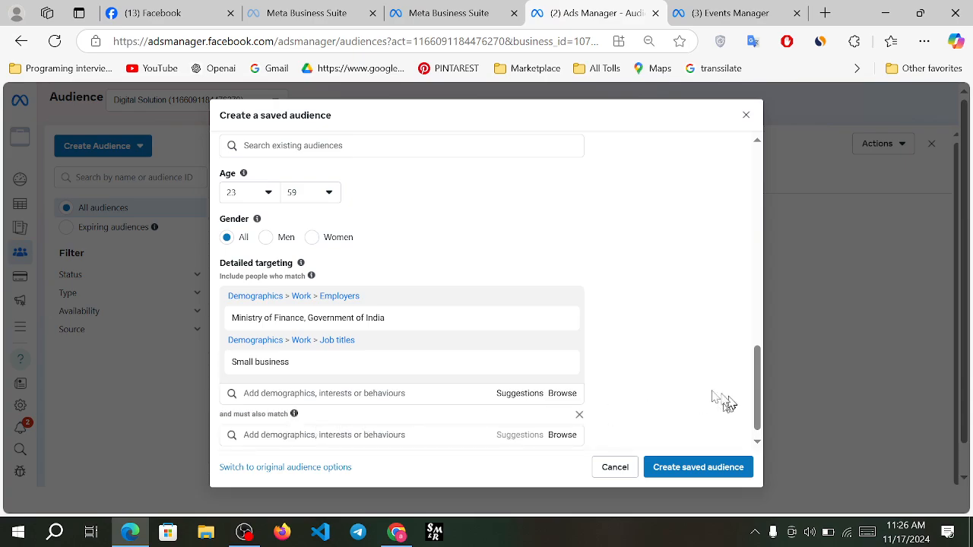
pyautogui.scroll(-1, 642, 385)
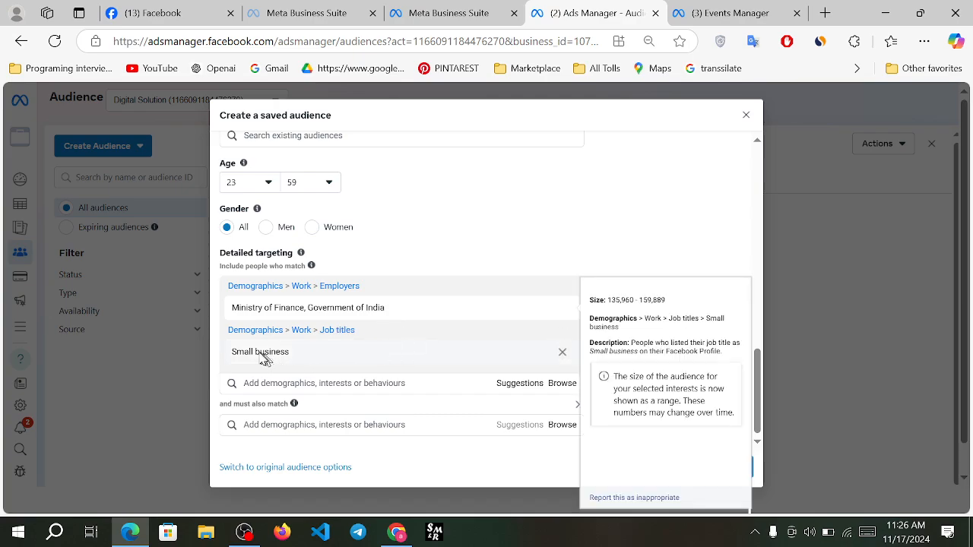
pyautogui.click(334, 425)
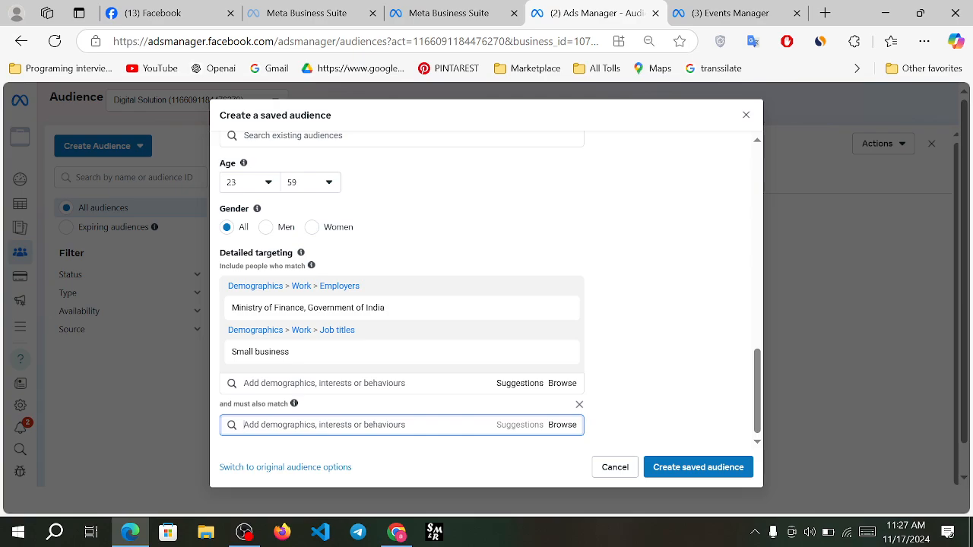
# Search for "baby food" and add the interest Baby food (food and drink) to the must-also-match condition
pyautogui.write('bab')
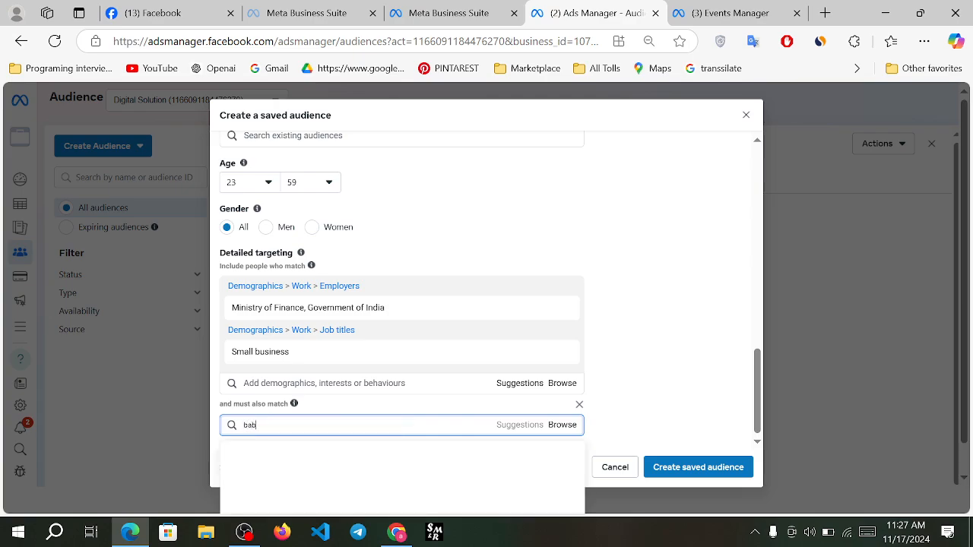
pyautogui.write('y dew')
pyautogui.press('BackSpace')
pyautogui.press('BackSpace')
pyautogui.write('re')
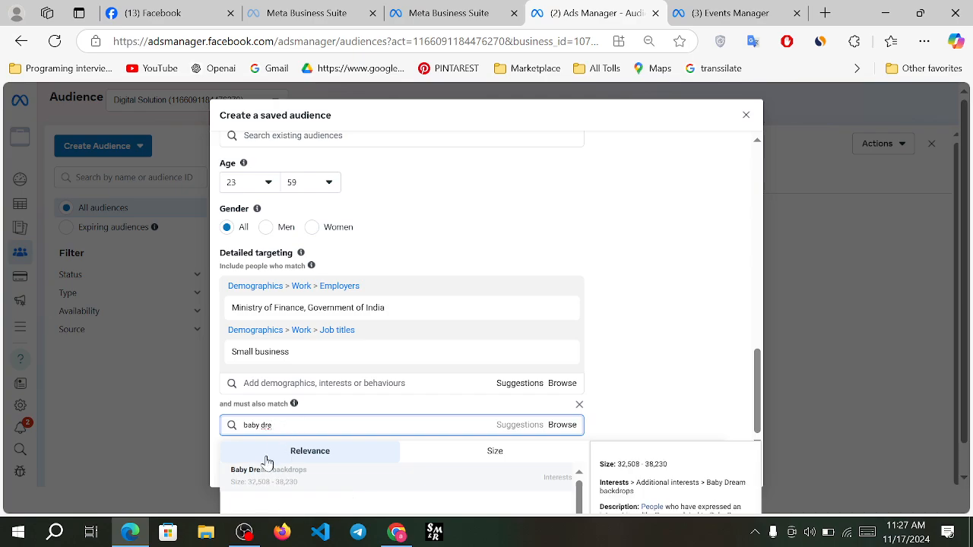
pyautogui.press('BackSpace')
pyautogui.press('BackSpace')
pyautogui.press('BackSpace')
pyautogui.write('food')
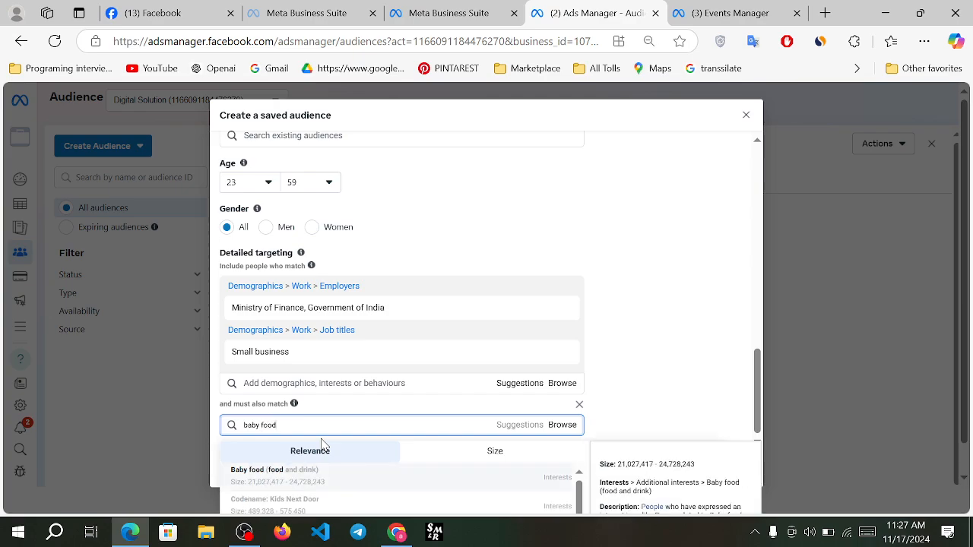
pyautogui.click(257, 476)
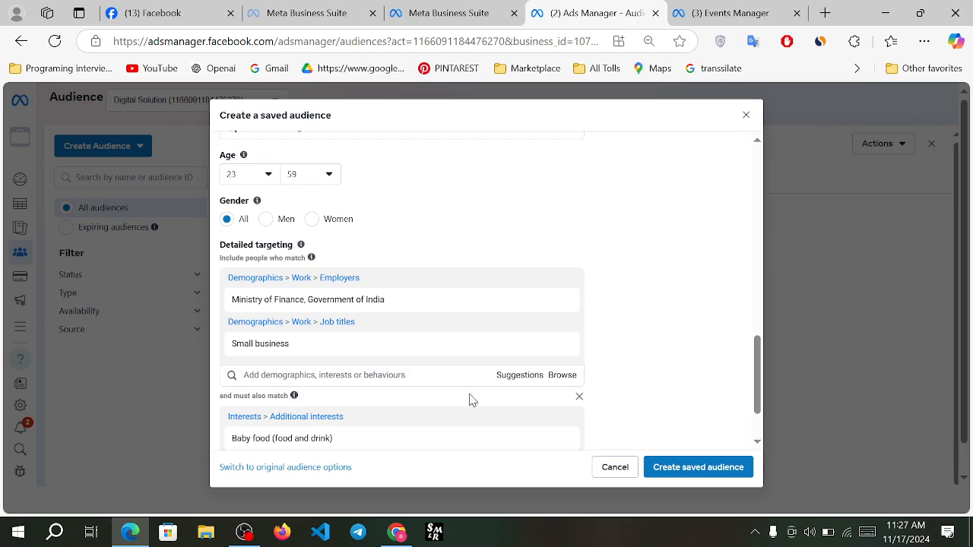
# Review the saved audience's targeting settings and switch to the original audience options
pyautogui.scroll(-1, 471, 394)
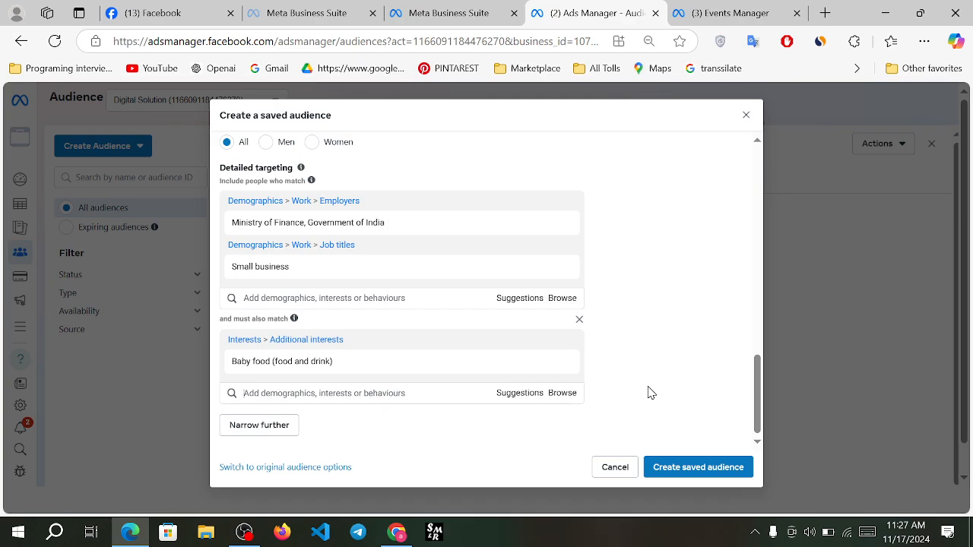
pyautogui.scroll(1, 464, 253)
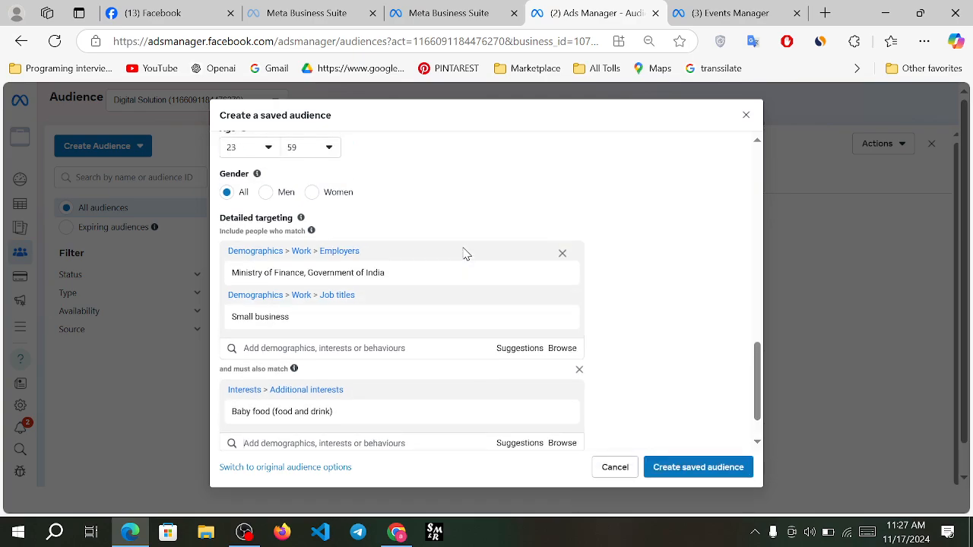
pyautogui.scroll(5, 466, 253)
pyautogui.scroll(-4, 466, 253)
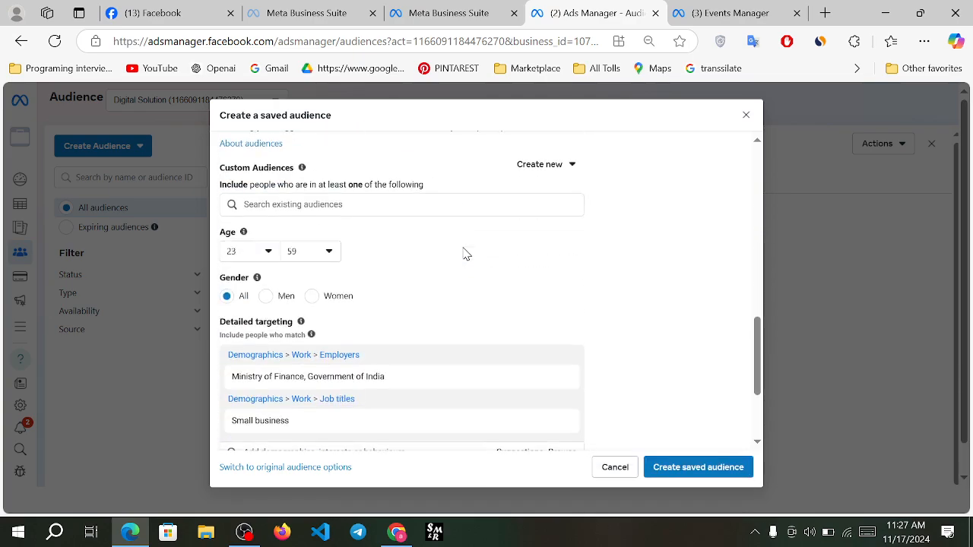
pyautogui.scroll(-3, 466, 254)
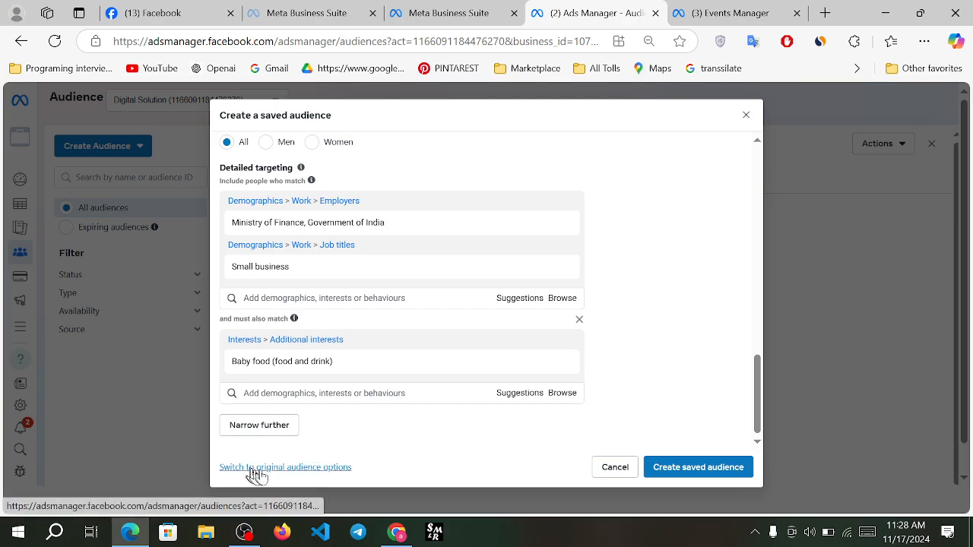
pyautogui.click(307, 468)
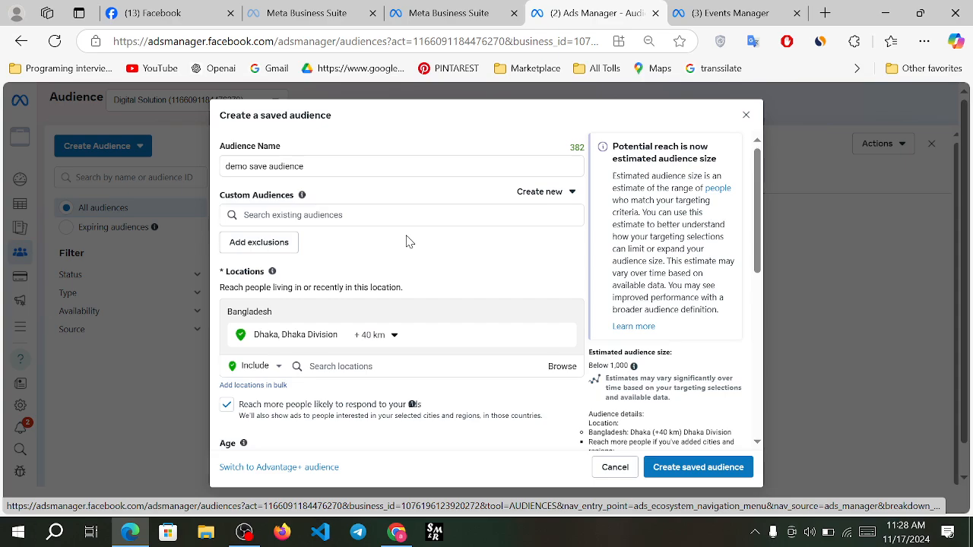
# Reduce the radius around Dhaka, Dhaka Division to 17 km and create the saved audience
pyautogui.scroll(-5, 407, 242)
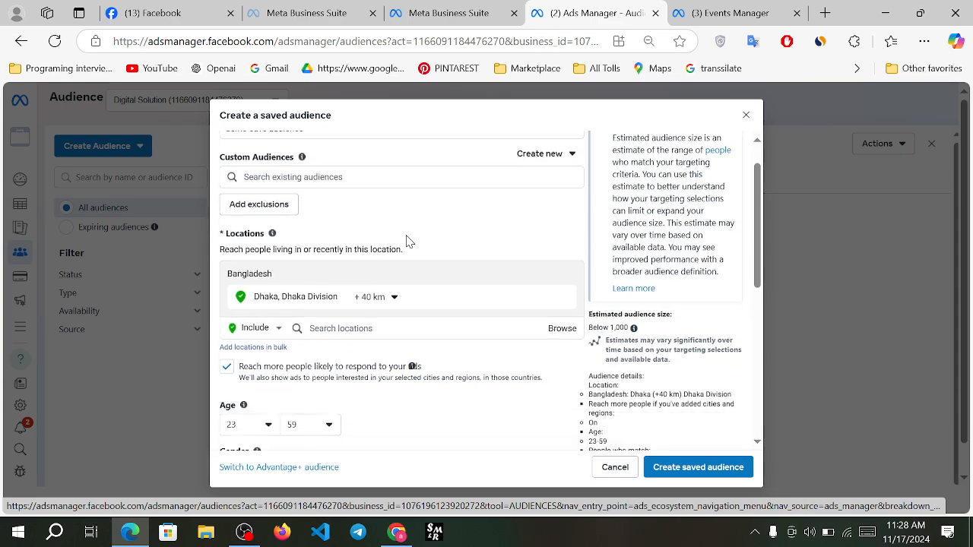
pyautogui.scroll(-1, 407, 242)
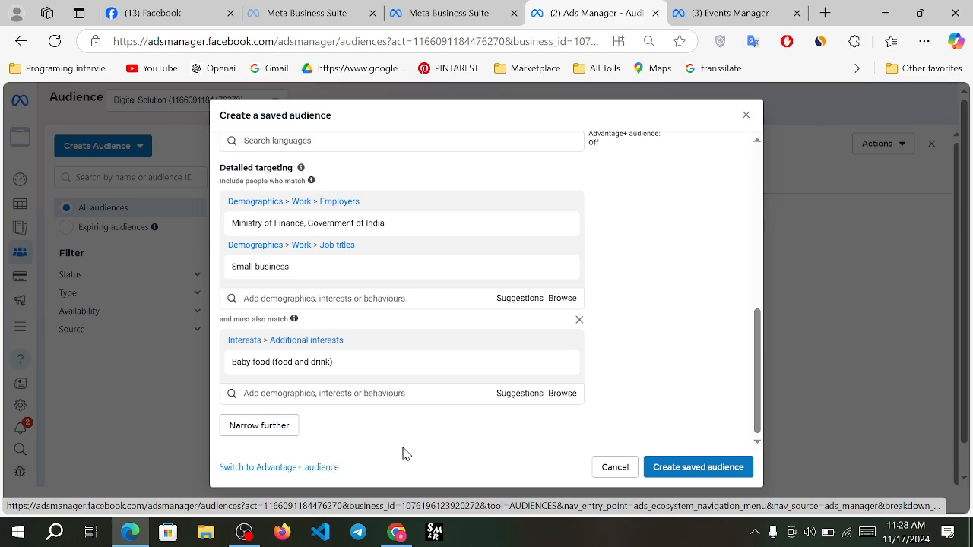
pyautogui.moveTo(489, 380)
pyautogui.scroll(10, 498, 166)
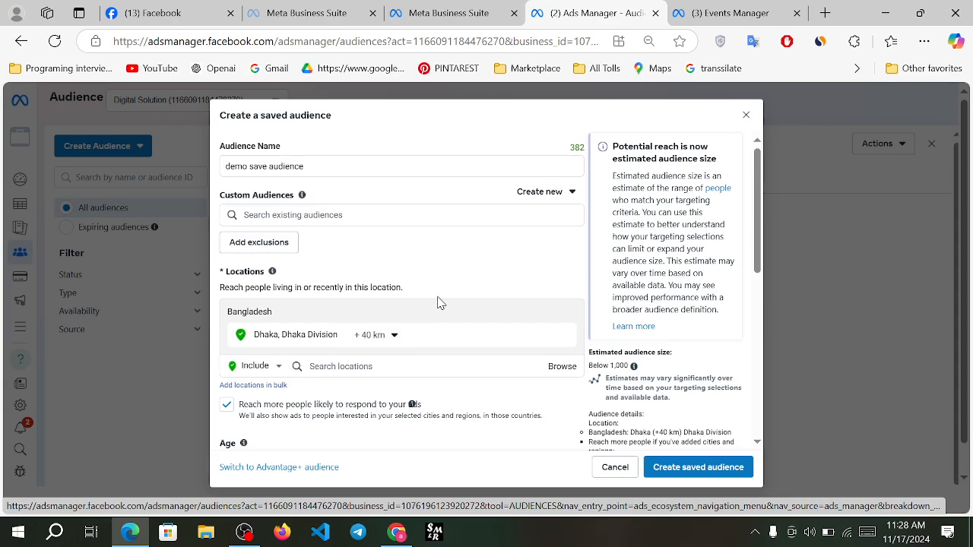
pyautogui.scroll(-1, 439, 303)
pyautogui.scroll(-1, 439, 303)
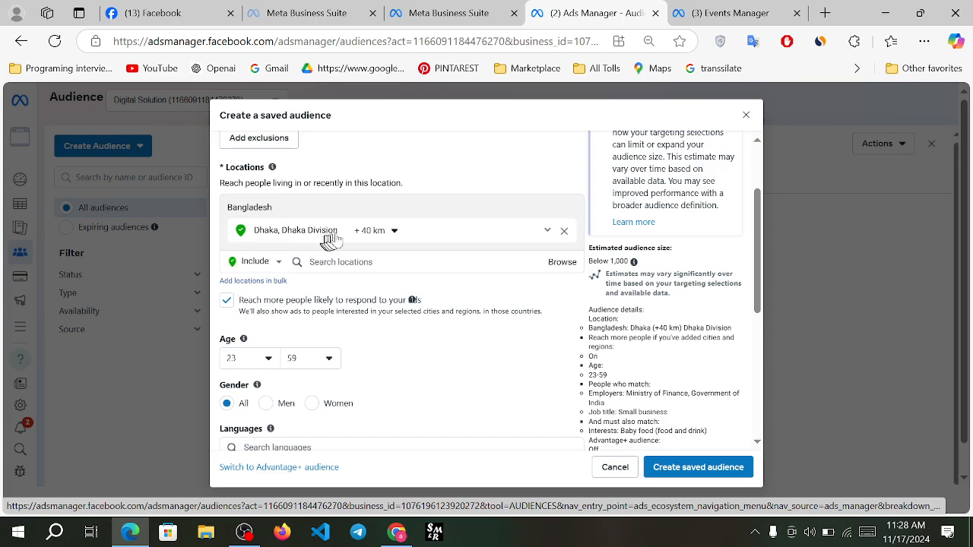
pyautogui.click(395, 237)
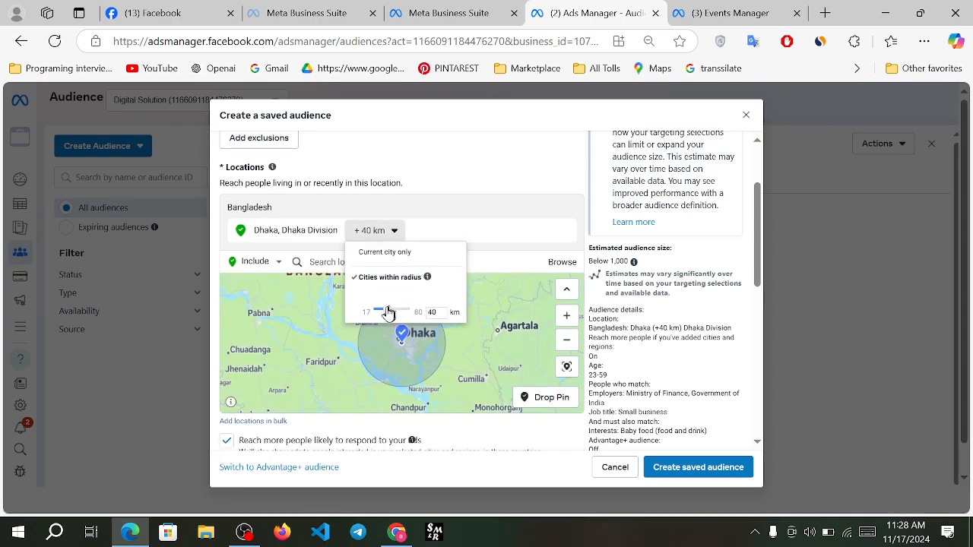
pyautogui.moveTo(387, 311); pyautogui.dragTo(377, 313)
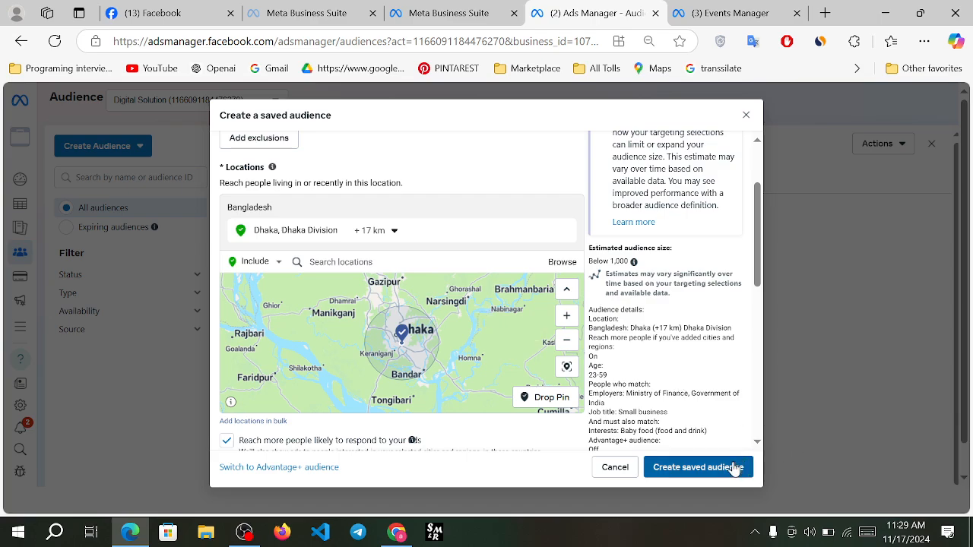
pyautogui.click(703, 473)
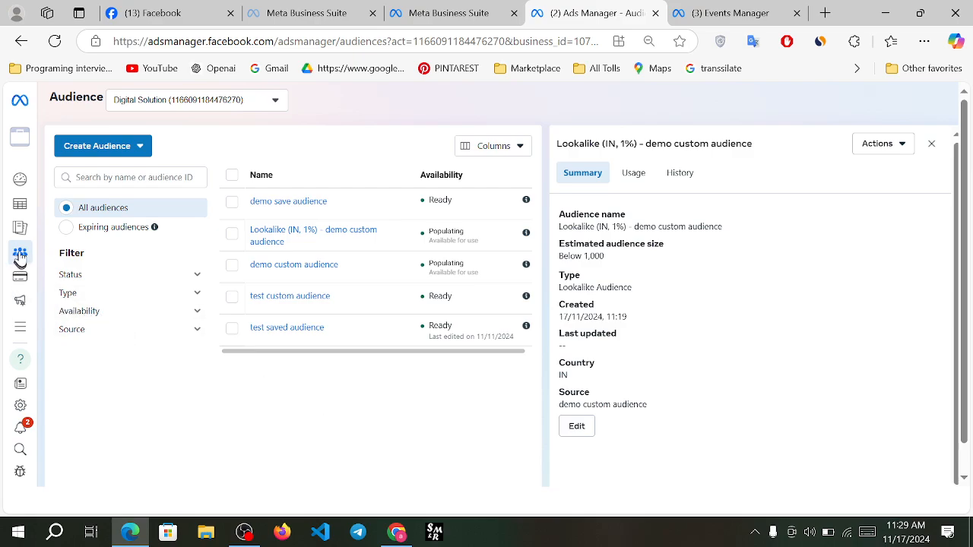
# Open the ad account's campaigns overview from the audiences page
pyautogui.moveTo(23, 243)
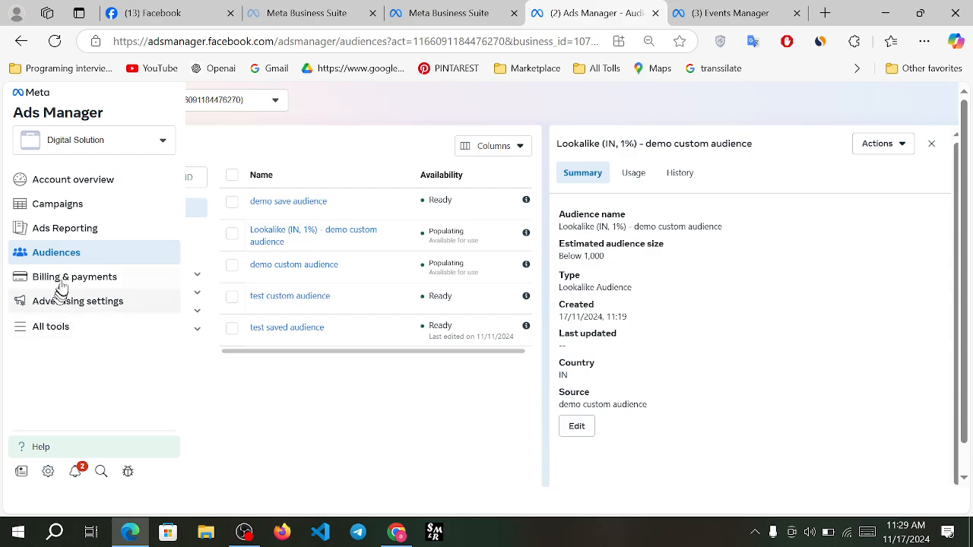
pyautogui.click(100, 212)
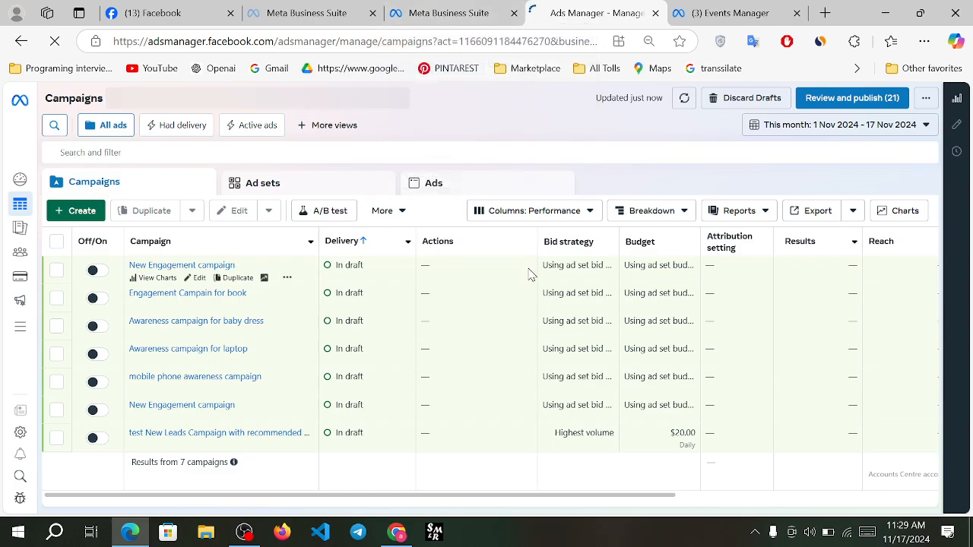
# Launch Adverts Manager from the full tool list in Meta Business Suite, and return to the already open campaigns page
pyautogui.click(449, 13)
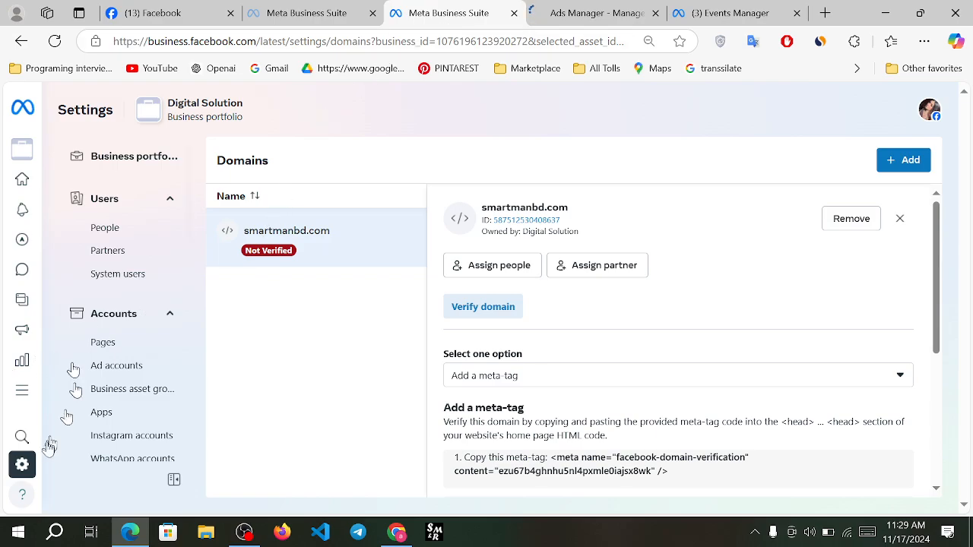
pyautogui.click(26, 407)
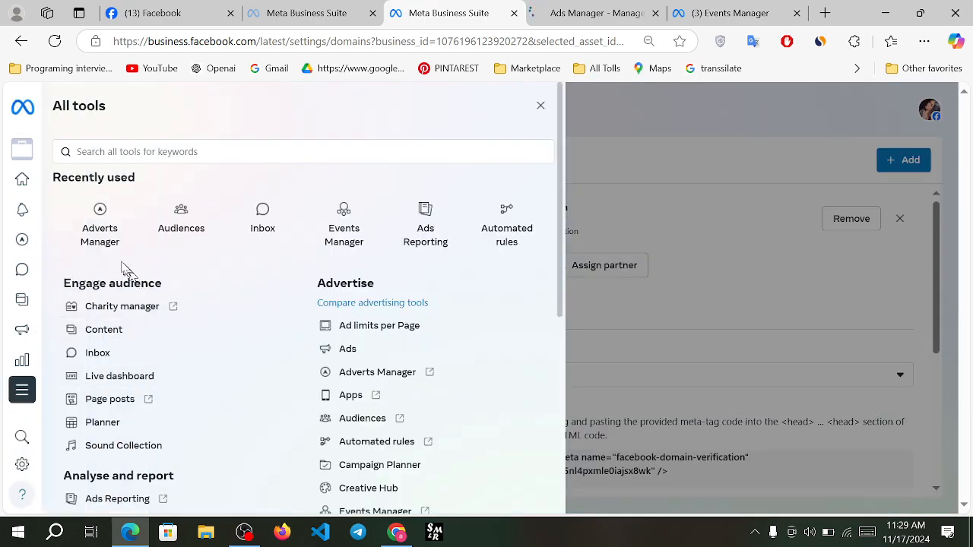
pyautogui.click(103, 223)
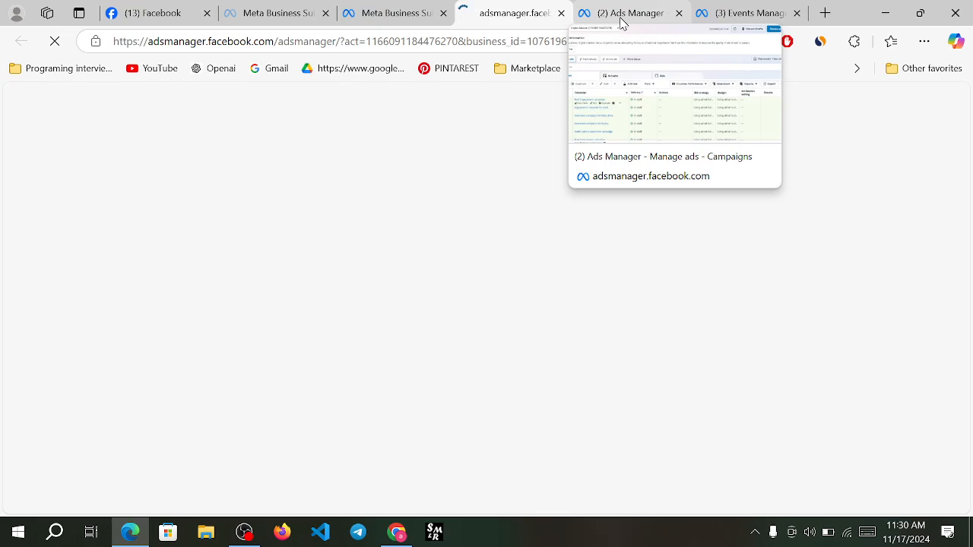
pyautogui.click(622, 23)
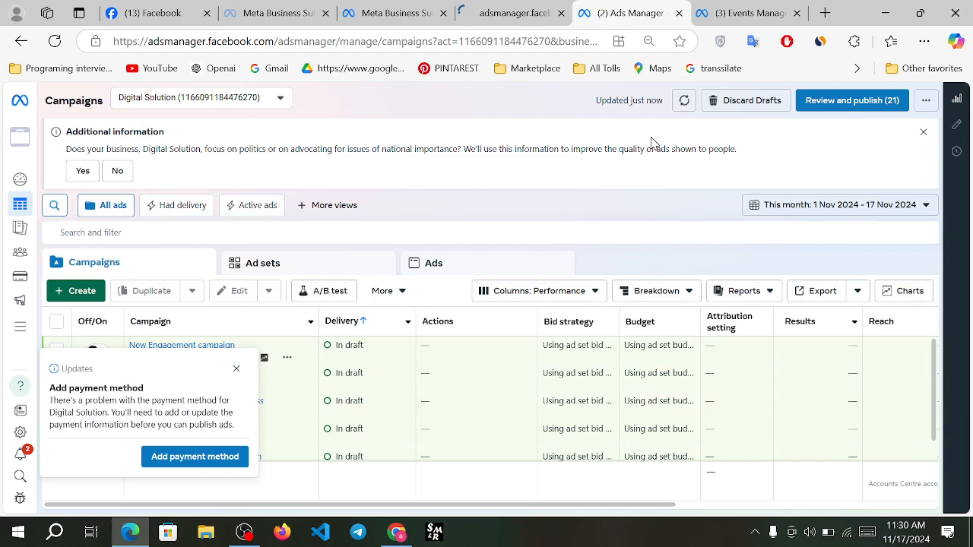
# Dismiss the payment method notice and examine the campaigns table's columns from Delivery through to Ends
pyautogui.click(237, 370)
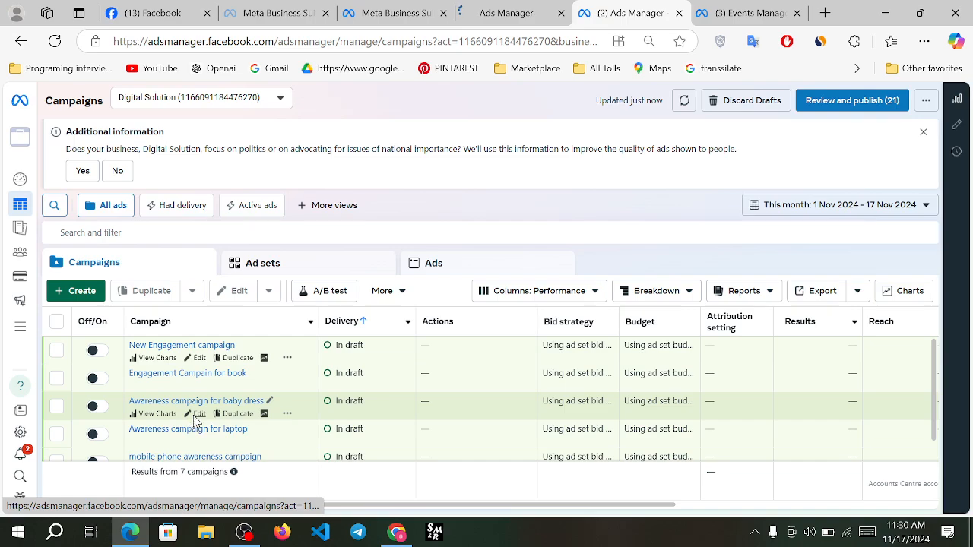
pyautogui.scroll(-2, 195, 419)
pyautogui.scroll(2, 196, 419)
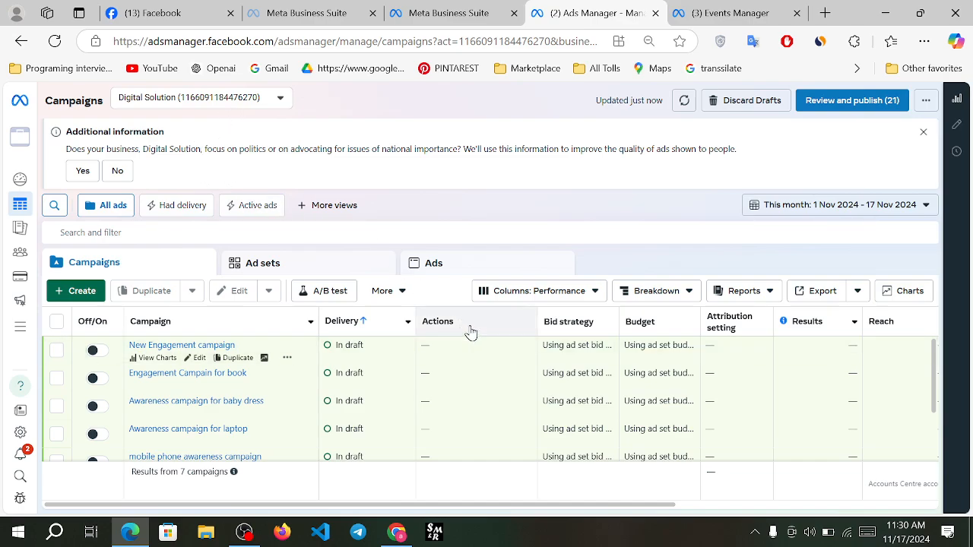
pyautogui.click(367, 319)
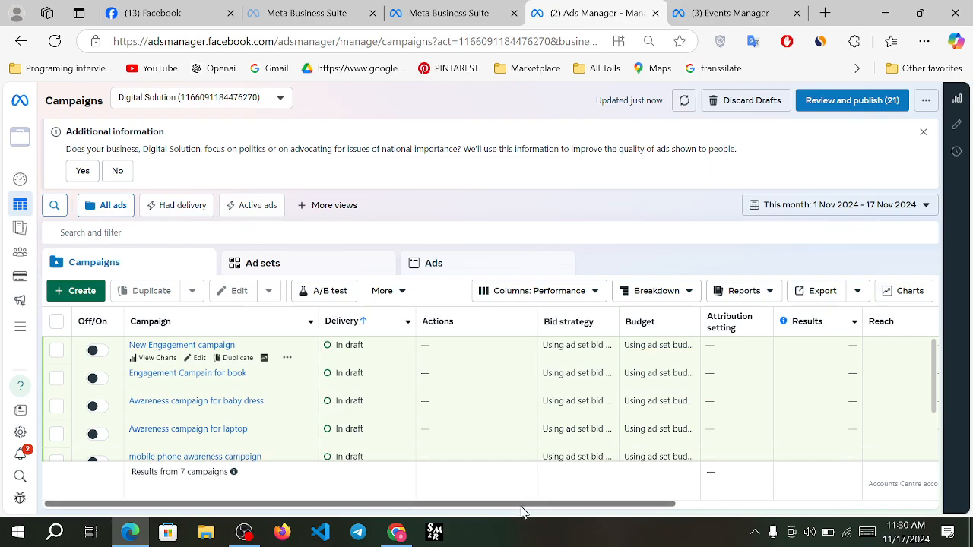
pyautogui.moveTo(521, 508); pyautogui.dragTo(942, 475)
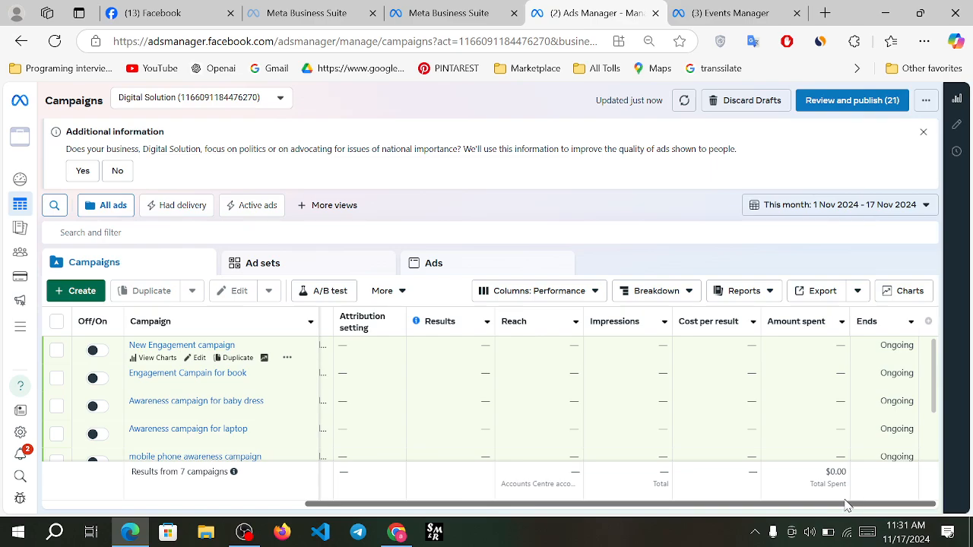
pyautogui.moveTo(848, 508)
pyautogui.mouseDown()
pyautogui.moveTo(707, 506)
pyautogui.moveTo(840, 505)
pyautogui.mouseUp()
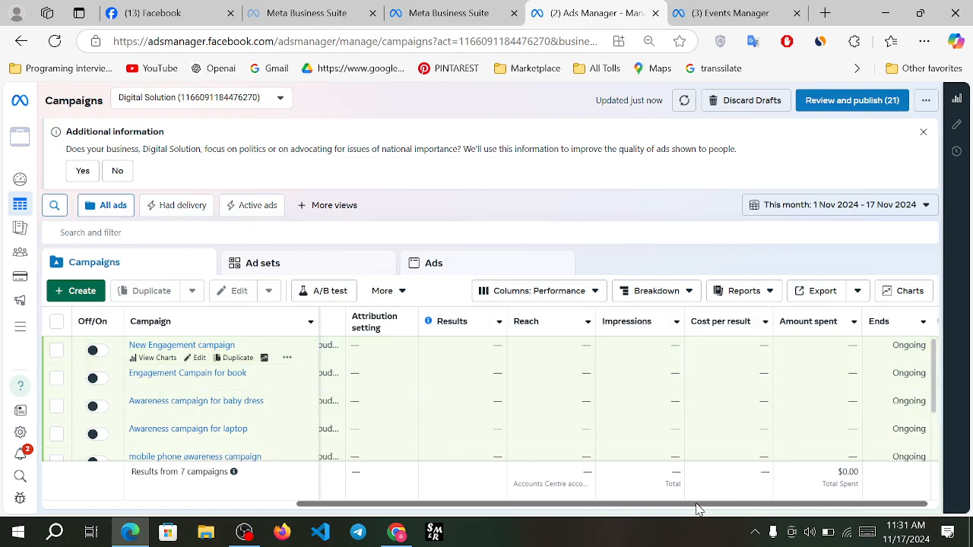
pyautogui.moveTo(698, 510); pyautogui.dragTo(711, 508)
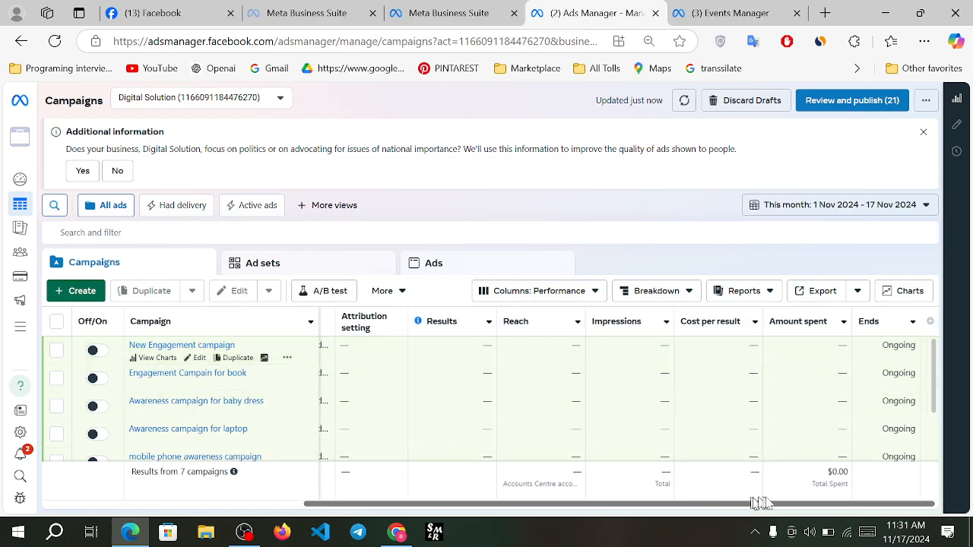
# Add the Follows or likes and Page engagement columns to the campaigns table, apply the change and view the new columns
pyautogui.click(928, 322)
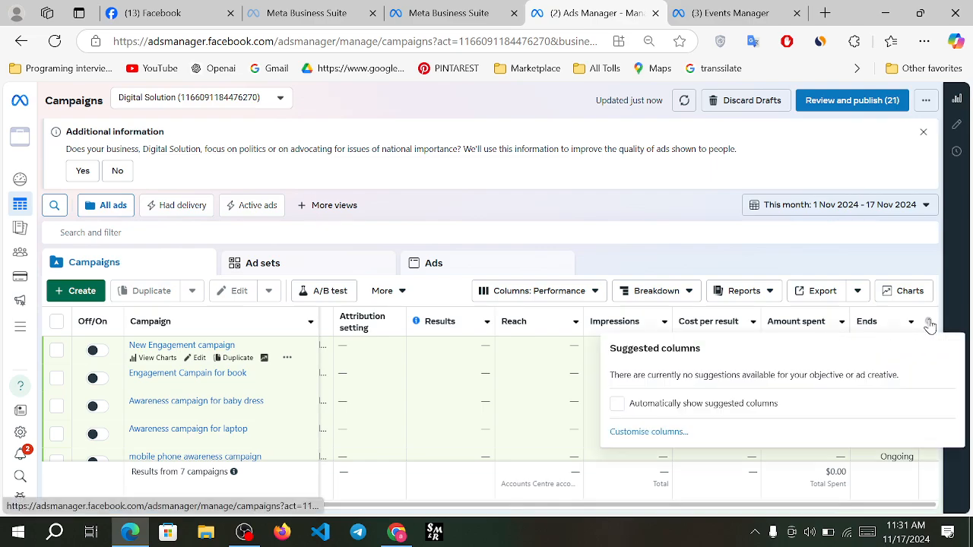
pyautogui.click(658, 433)
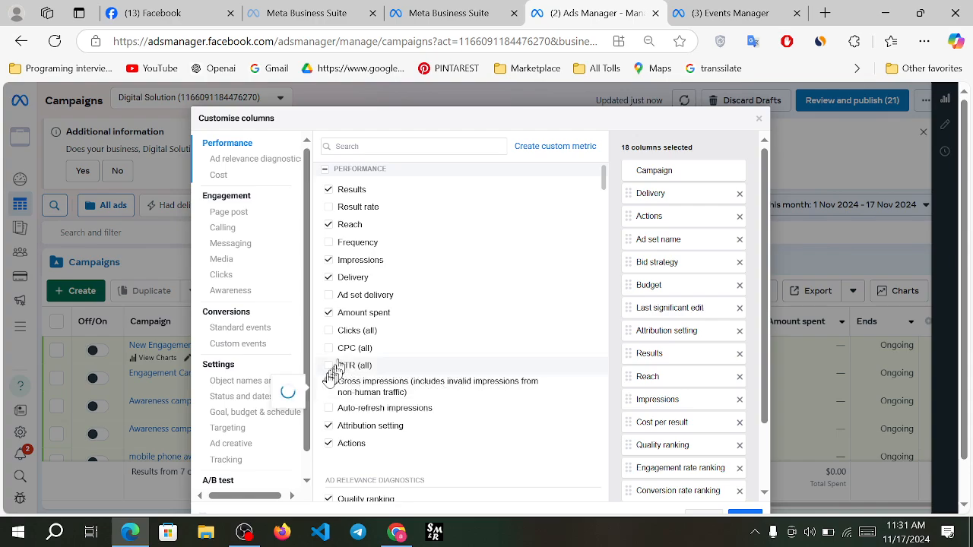
pyautogui.moveTo(343, 371)
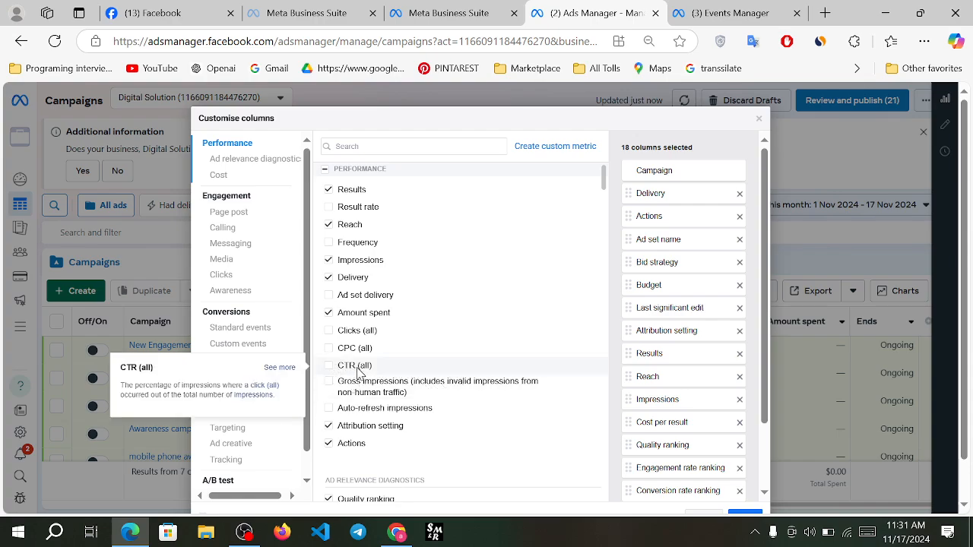
pyautogui.scroll(-3, 357, 371)
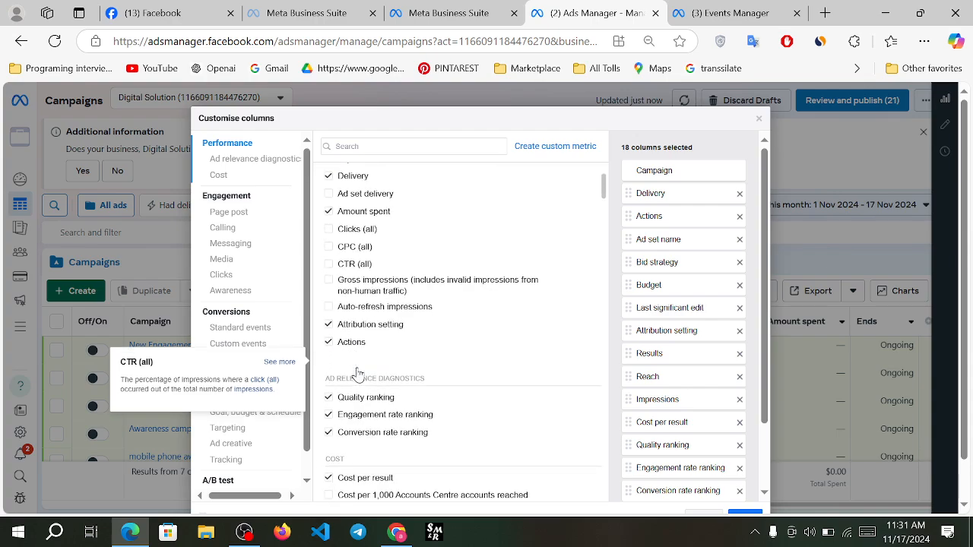
pyautogui.scroll(-3, 423, 373)
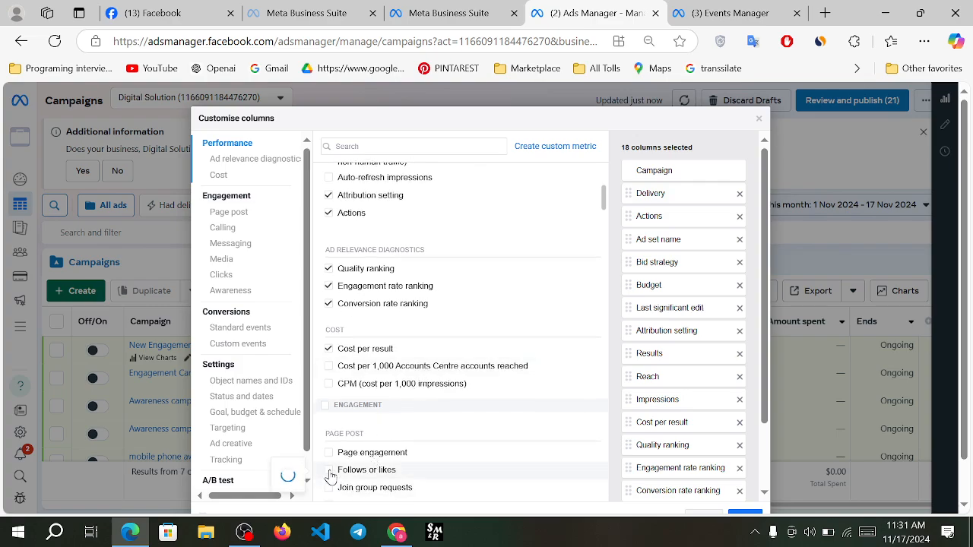
pyautogui.click(330, 474)
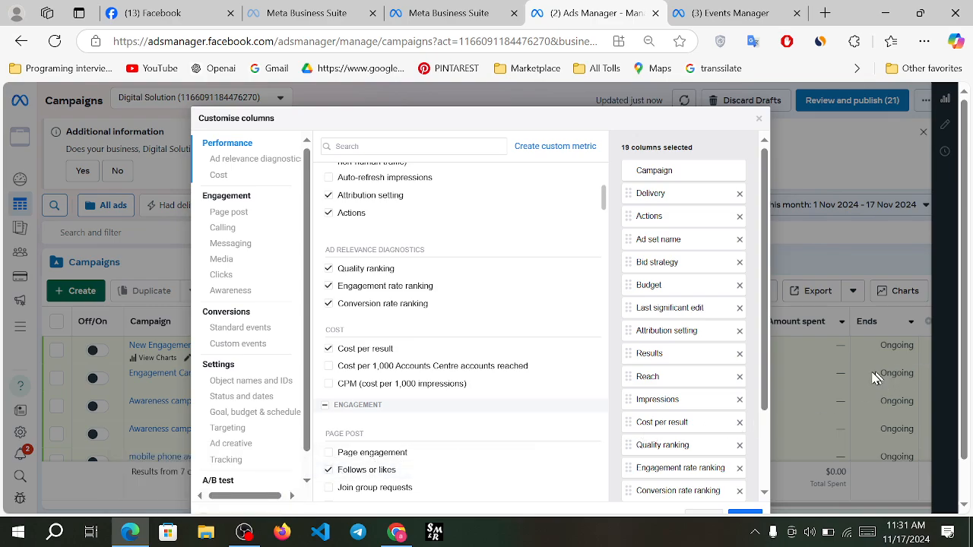
pyautogui.click(329, 452)
pyautogui.scroll(-1, 821, 355)
pyautogui.click(745, 474)
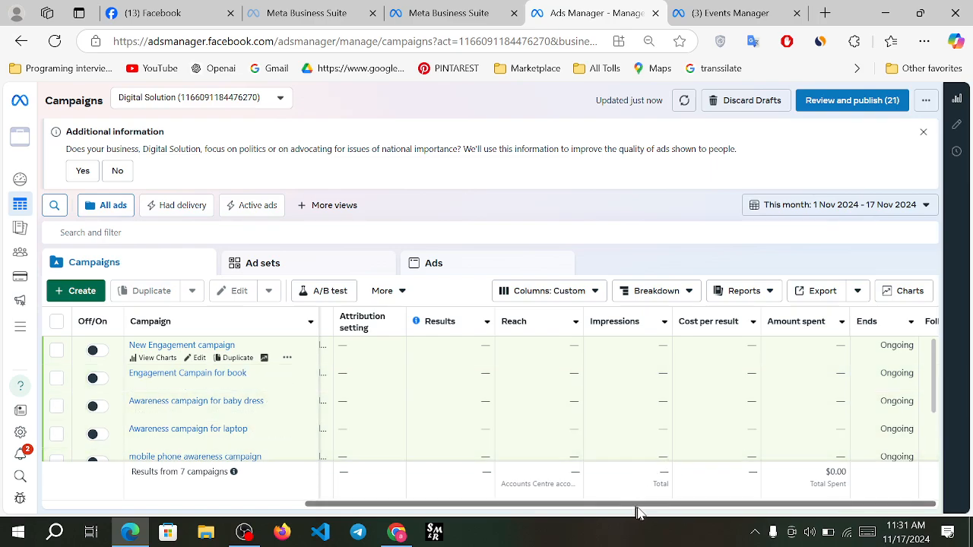
pyautogui.moveTo(641, 507); pyautogui.dragTo(789, 507)
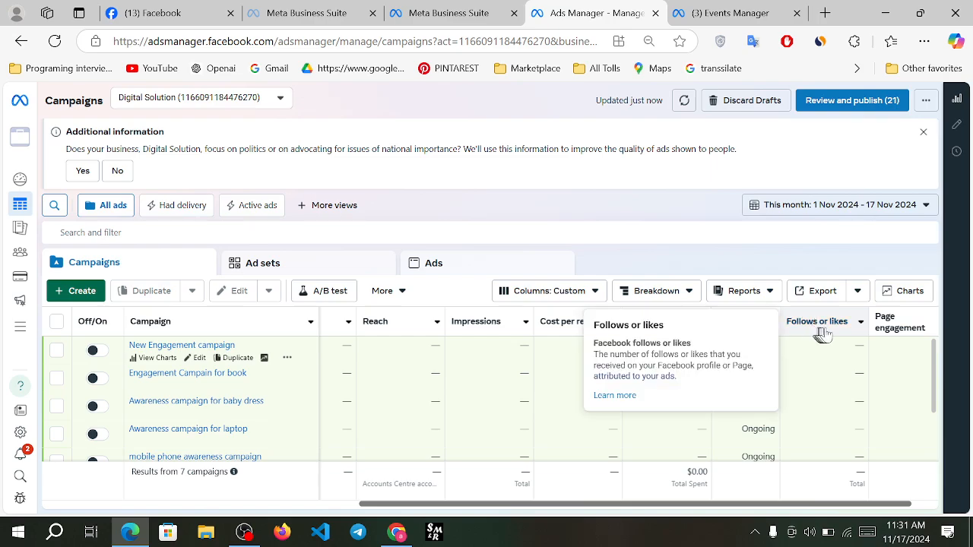
pyautogui.moveTo(886, 327)
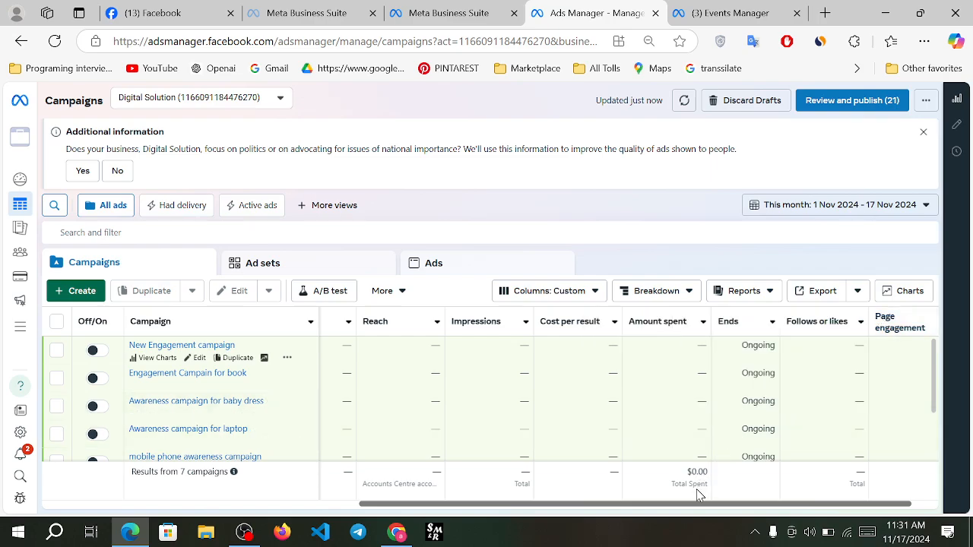
pyautogui.moveTo(694, 508); pyautogui.dragTo(104, 487)
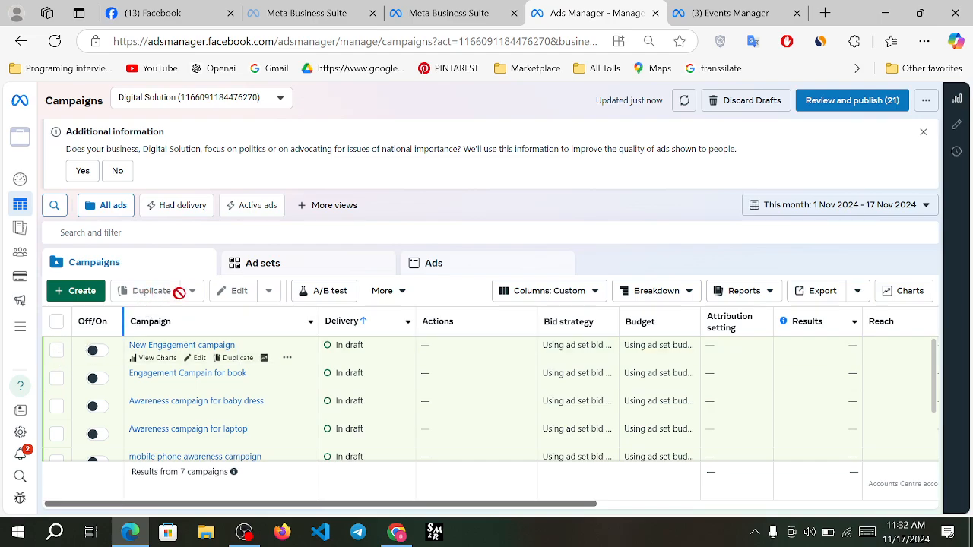
# Start creating a new campaign and view the available buying types, keeping Auction selected
pyautogui.click(56, 352)
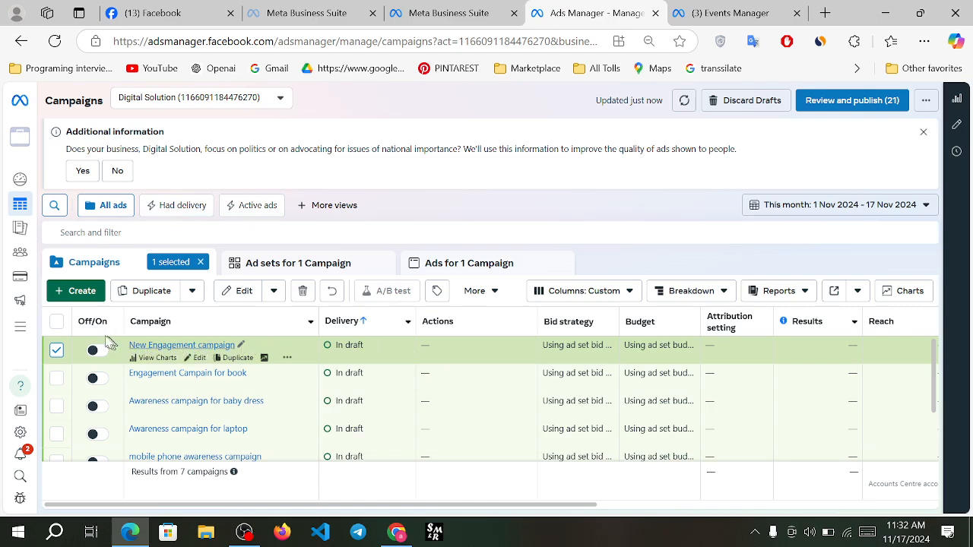
pyautogui.click(56, 352)
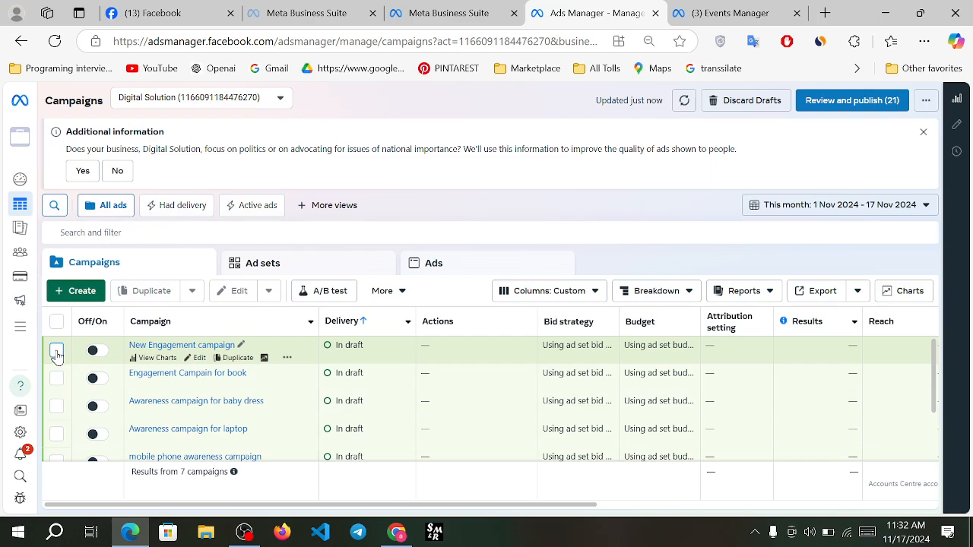
pyautogui.click(78, 292)
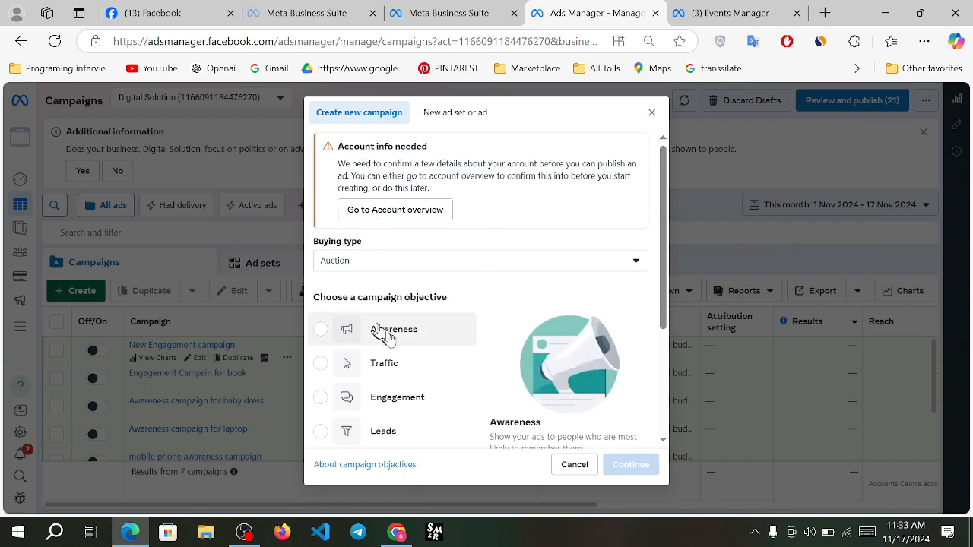
pyautogui.click(377, 262)
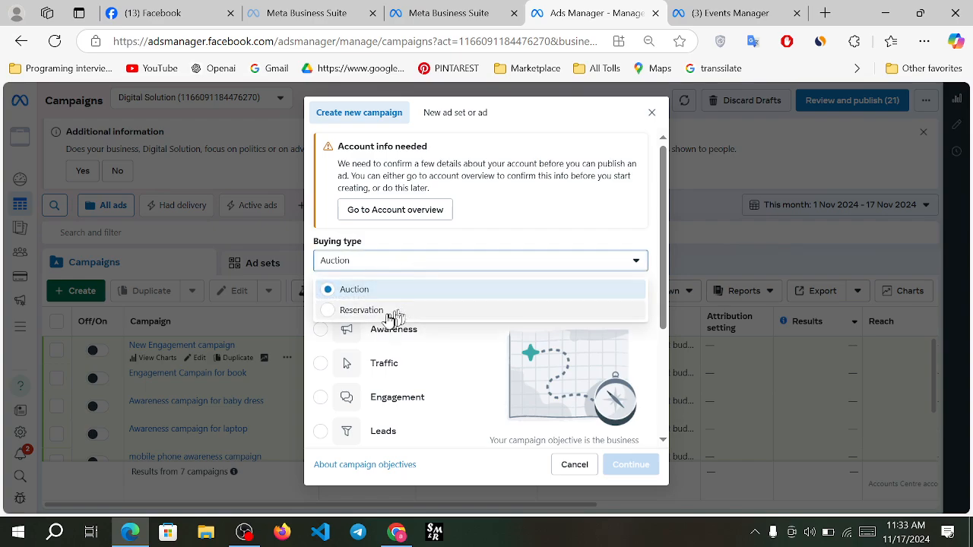
pyautogui.click(440, 270)
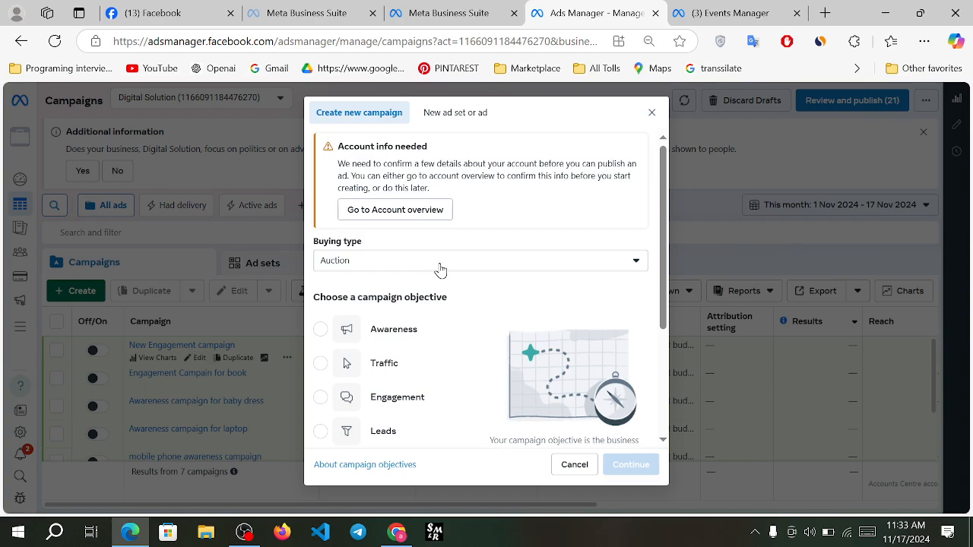
pyautogui.click(440, 266)
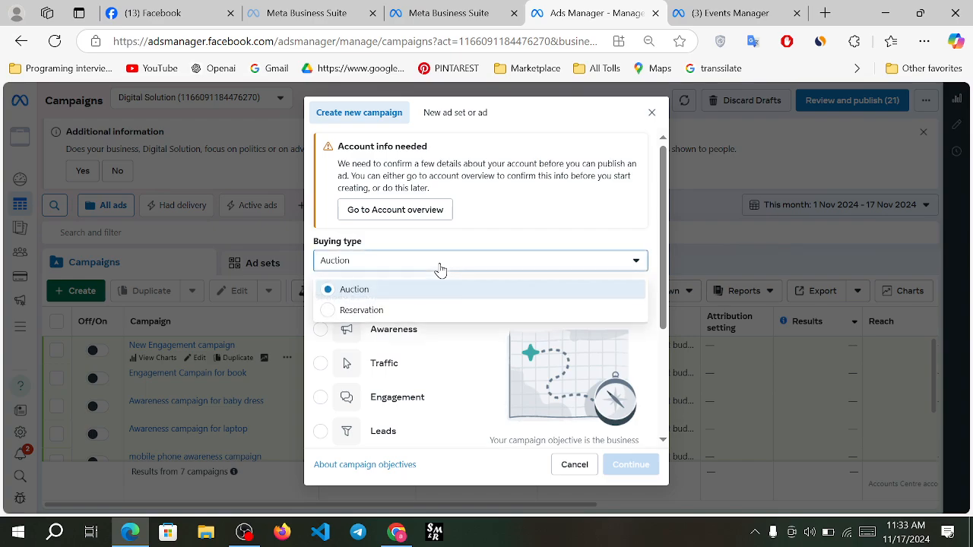
pyautogui.click(490, 267)
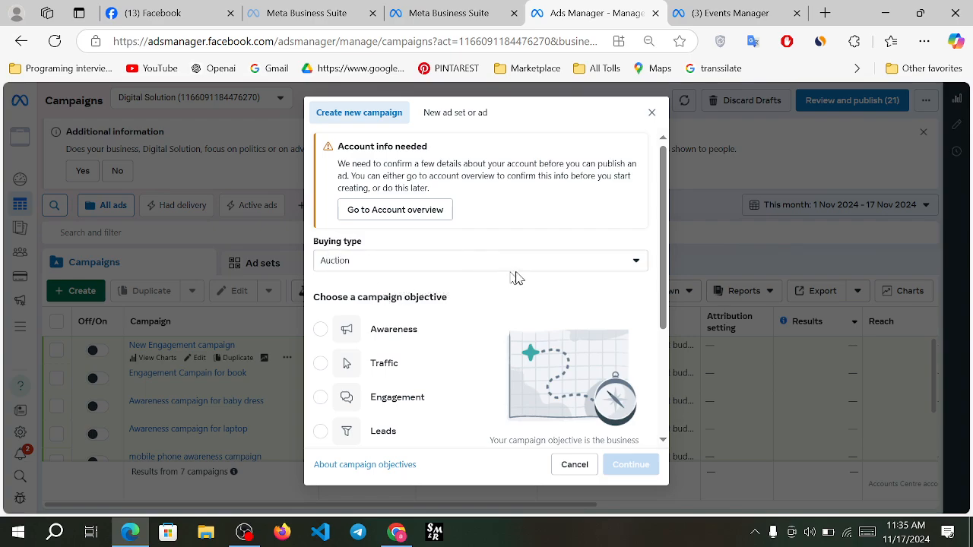
# Choose Engagement as the campaign objective and continue with the manual engagement campaign setup
pyautogui.scroll(-1, 494, 299)
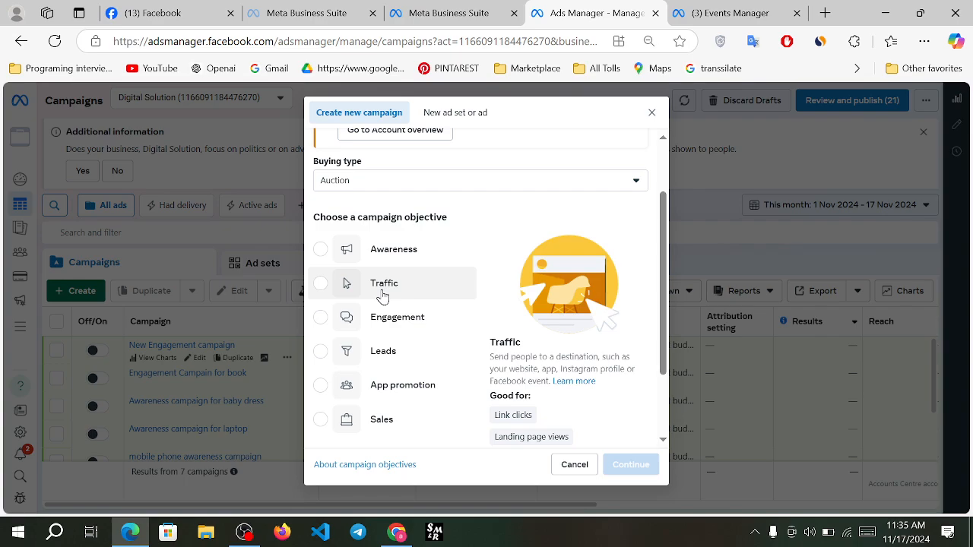
pyautogui.scroll(-2, 382, 295)
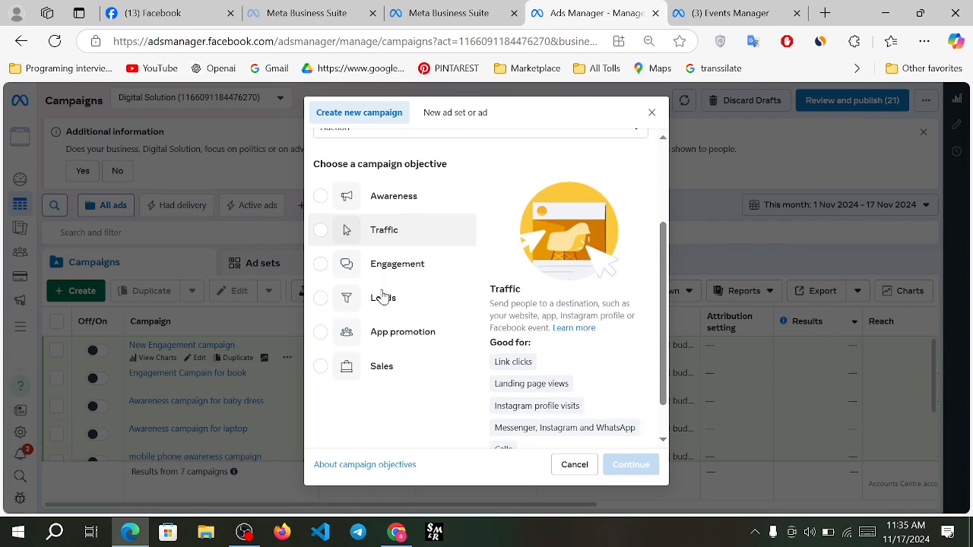
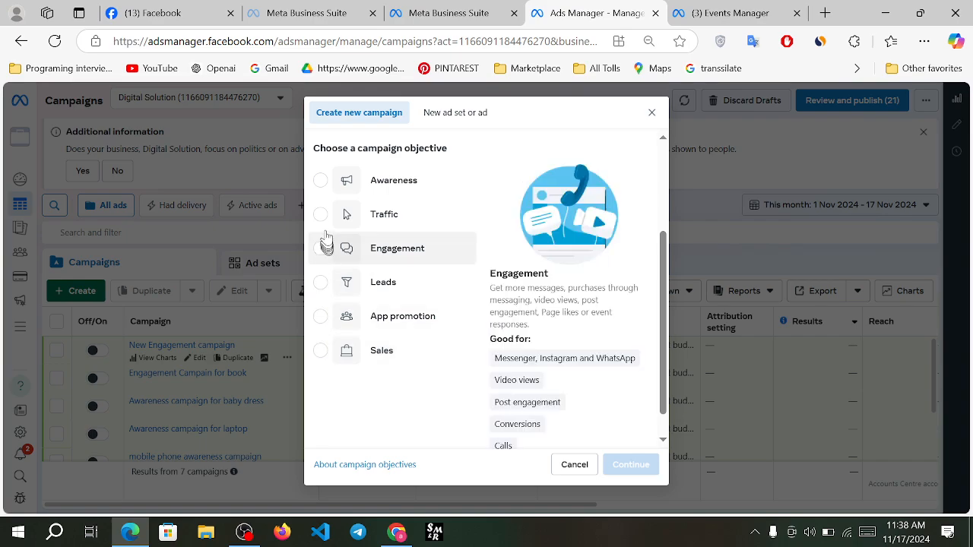
pyautogui.click(322, 218)
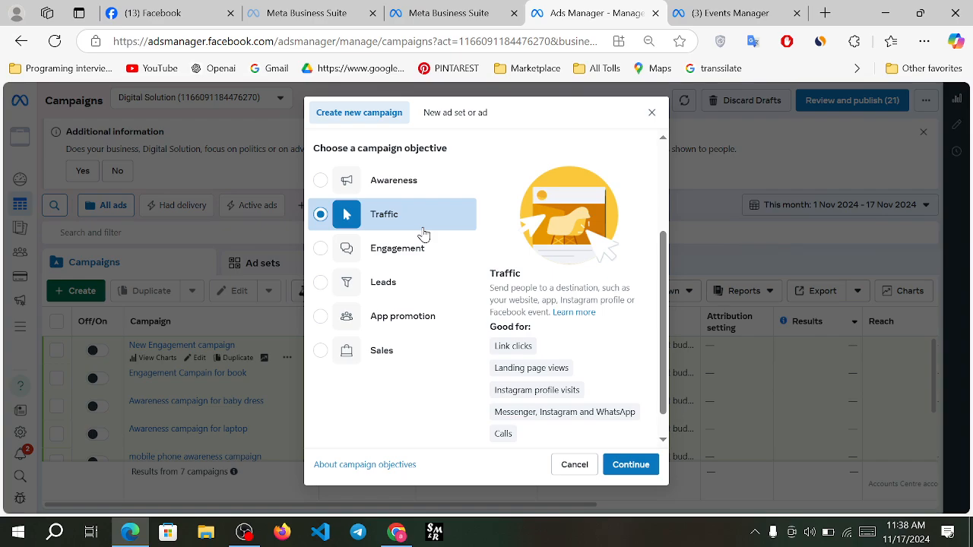
pyautogui.click(321, 249)
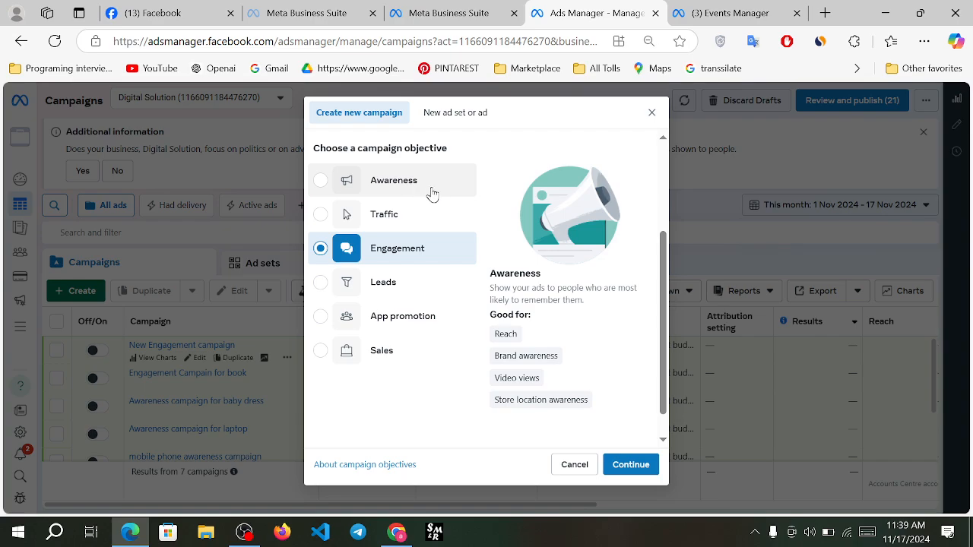
pyautogui.click(636, 466)
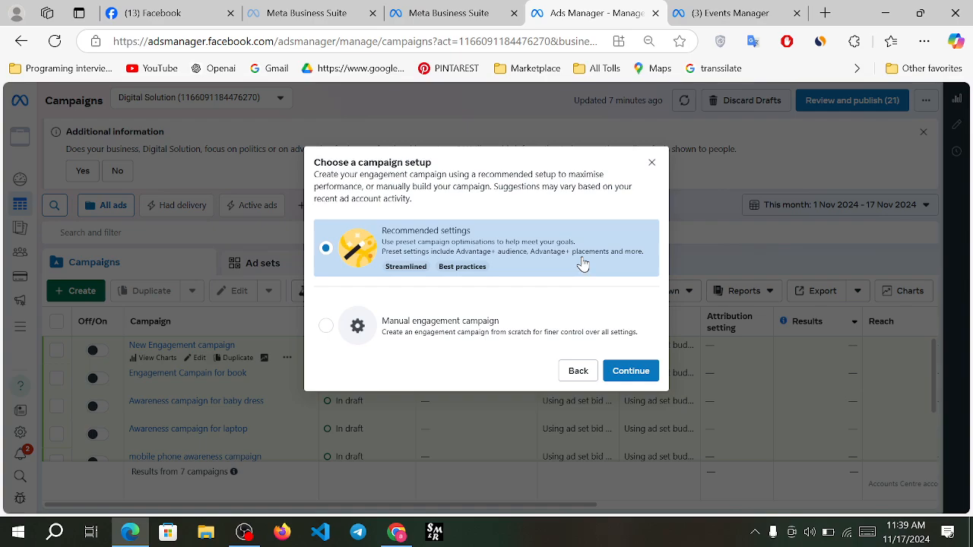
pyautogui.moveTo(452, 275)
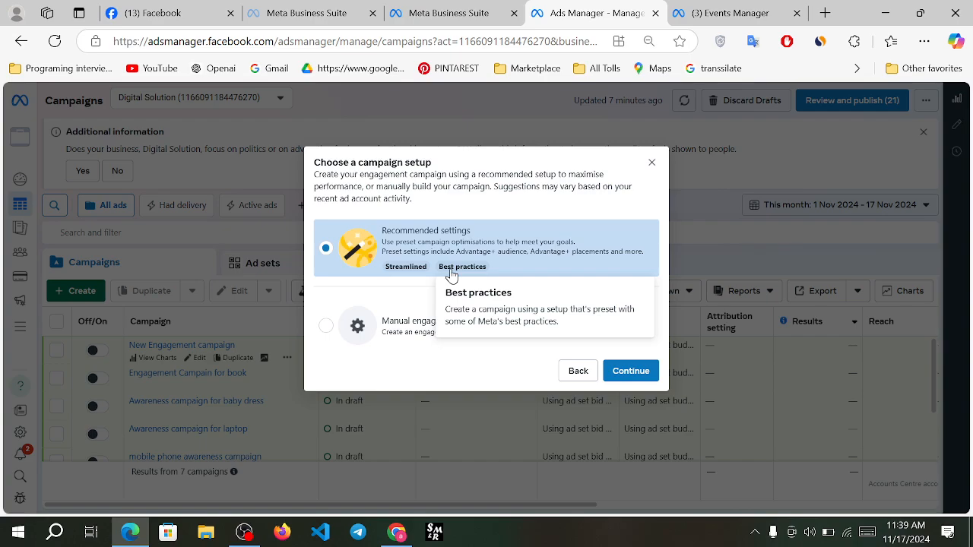
pyautogui.click(338, 329)
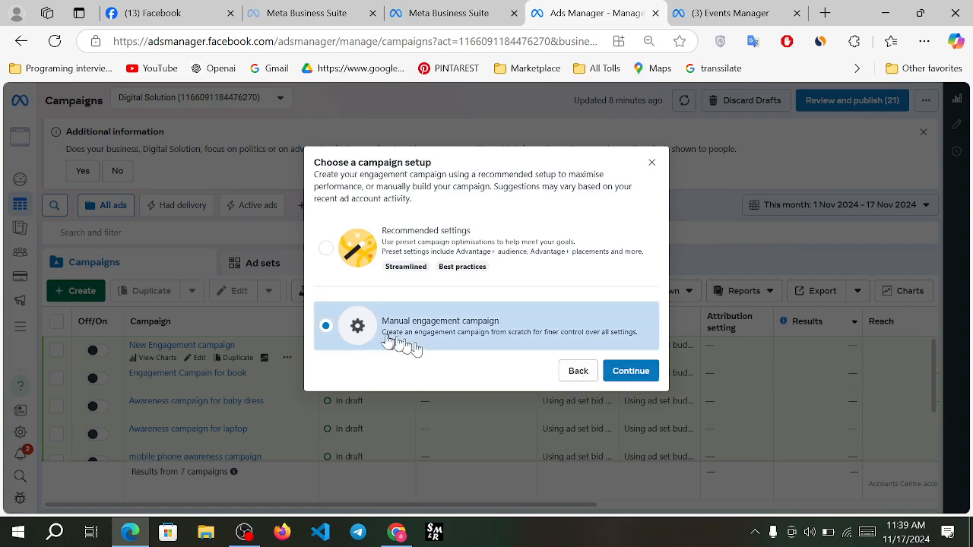
pyautogui.click(633, 374)
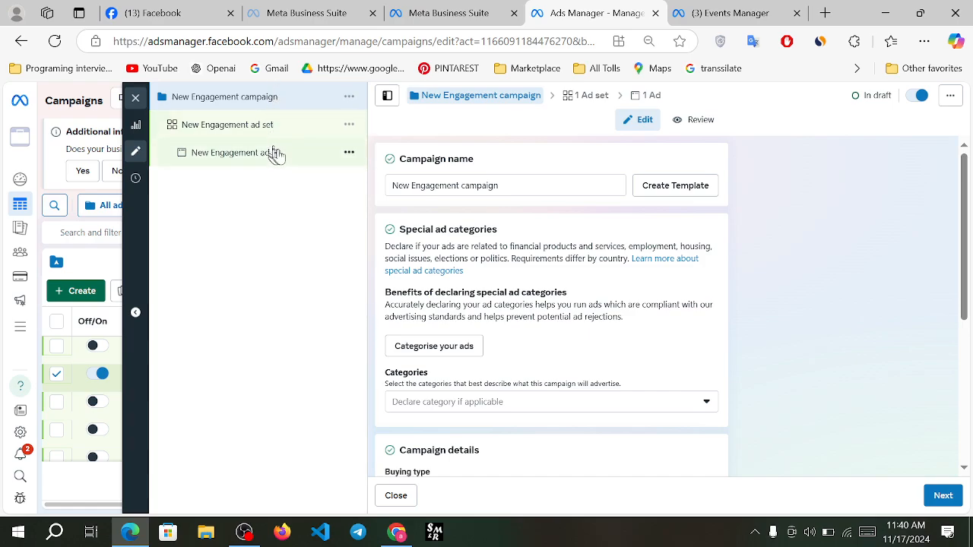
# Rename the new campaign as "Engagement campaign for book"
pyautogui.click(521, 184)
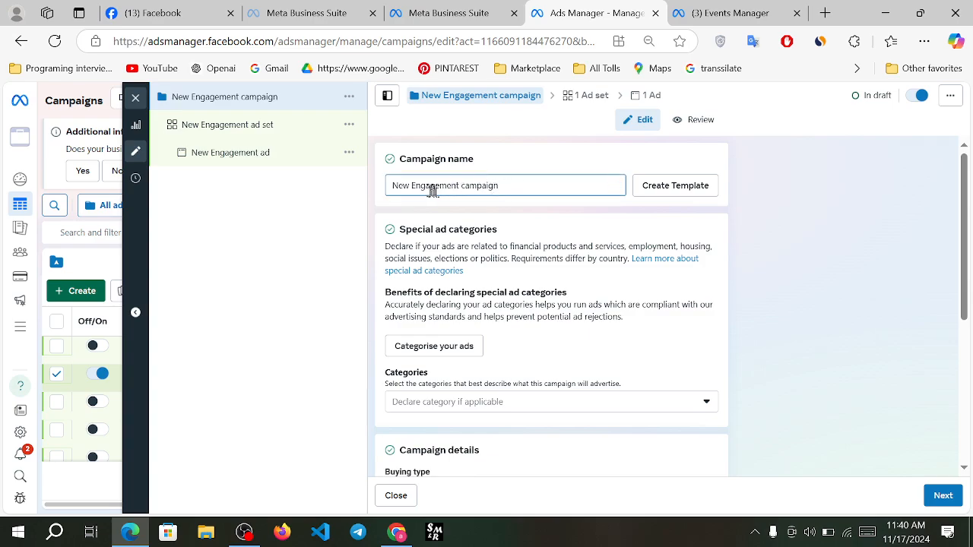
pyautogui.moveTo(414, 185); pyautogui.dragTo(365, 191)
pyautogui.press('BackSpace')
pyautogui.write('fo')
pyautogui.write('r pa')
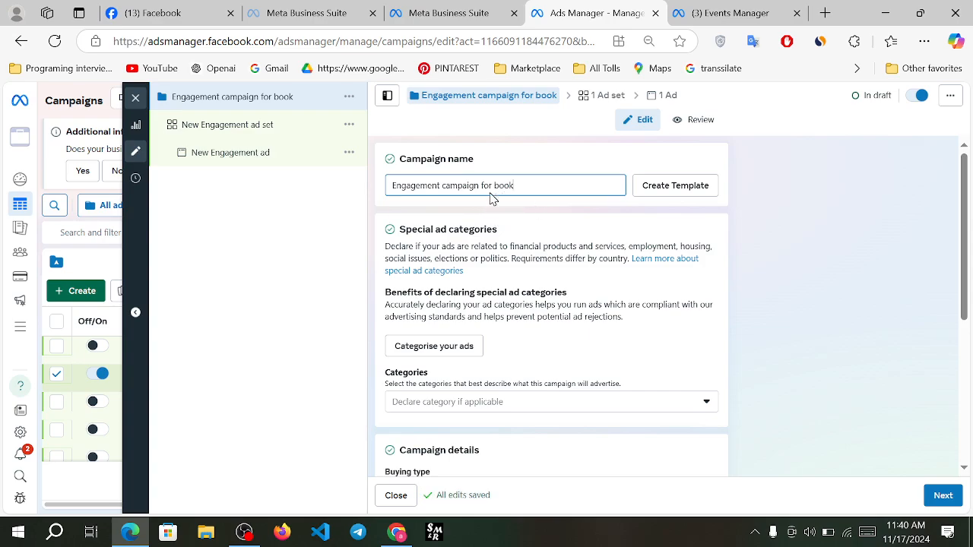
# View the special ad categories available for the campaign without declaring one
pyautogui.scroll(-1, 490, 315)
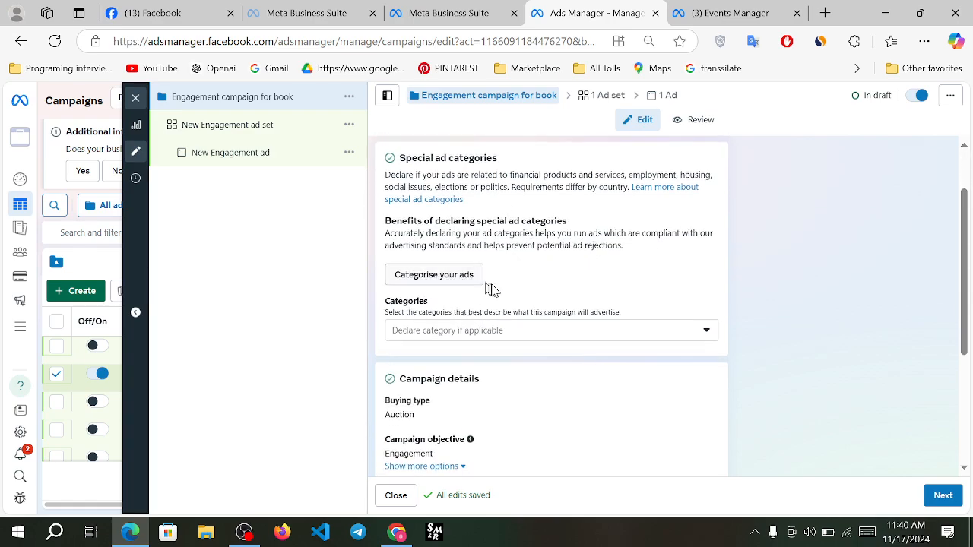
pyautogui.click(479, 334)
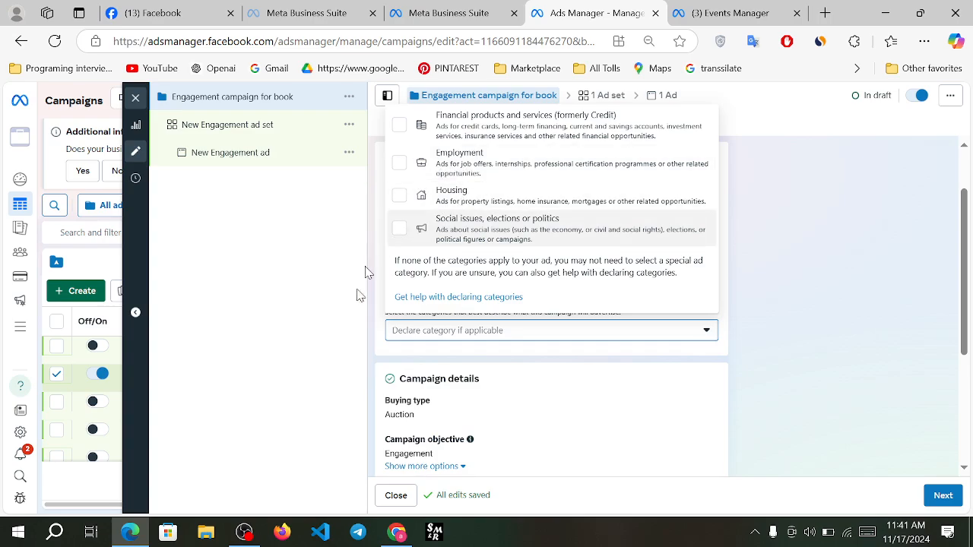
pyautogui.click(523, 354)
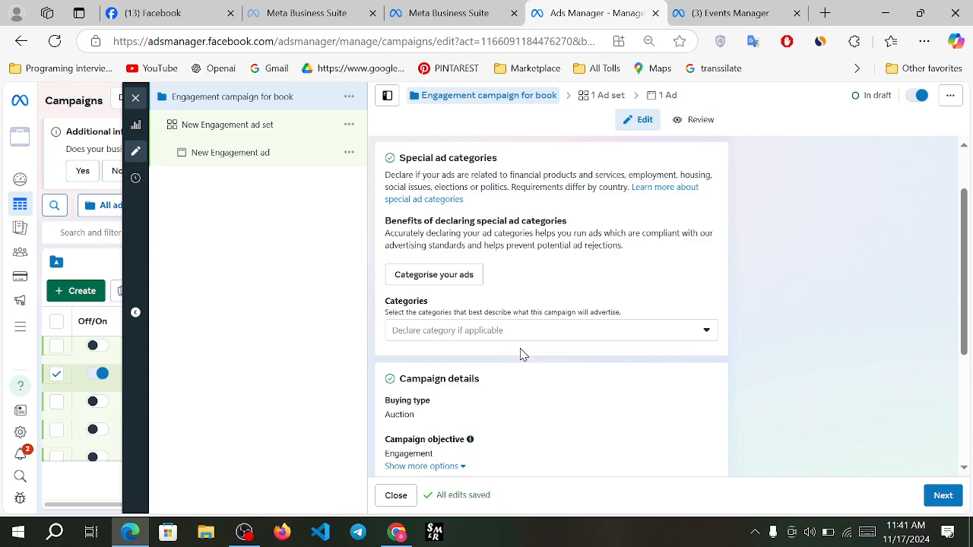
# Turn on Advantage campaign budget to view its budget and bid strategy settings, and turn it back off
pyautogui.scroll(-2, 523, 354)
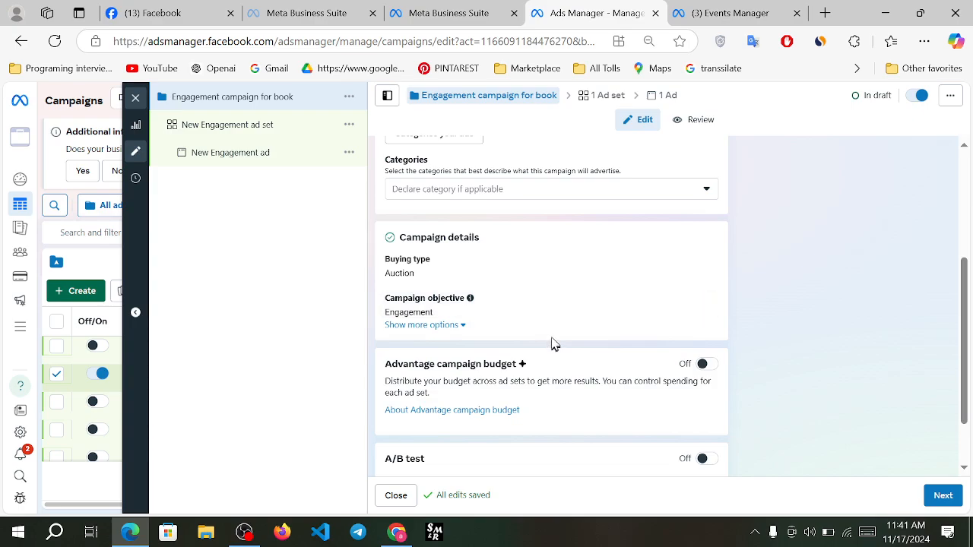
pyautogui.scroll(-1, 555, 343)
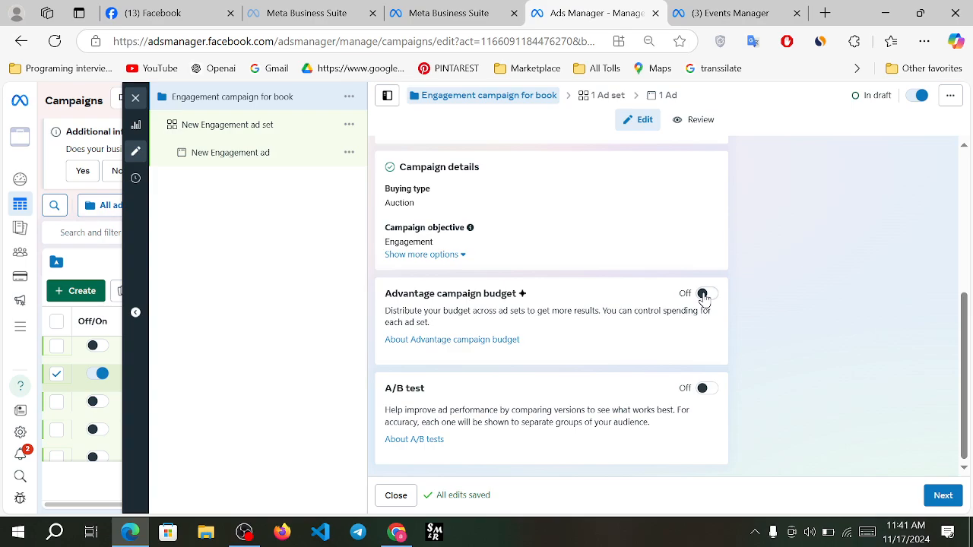
pyautogui.click(704, 295)
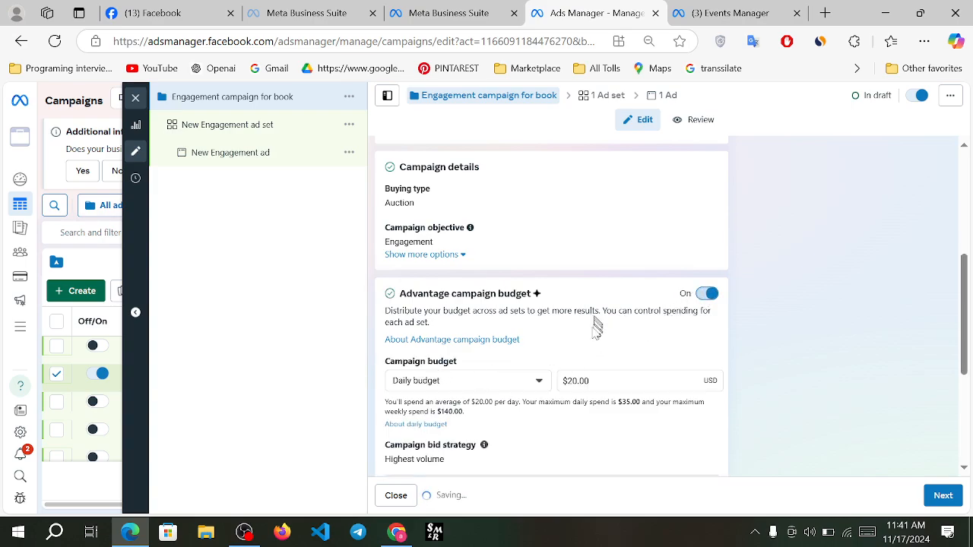
pyautogui.click(704, 301)
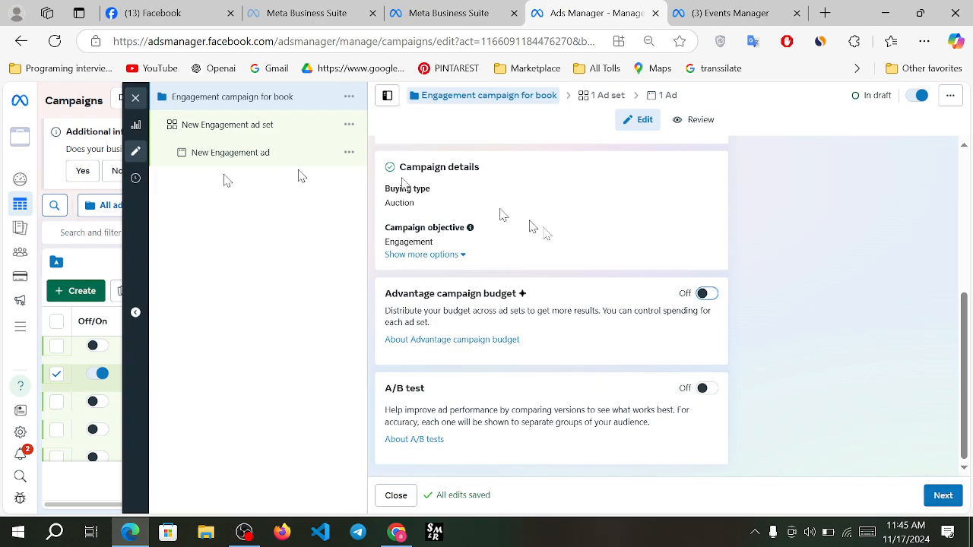
# Look over the engagement campaign's settings and continue to its ad set settings
pyautogui.scroll(5, 532, 276)
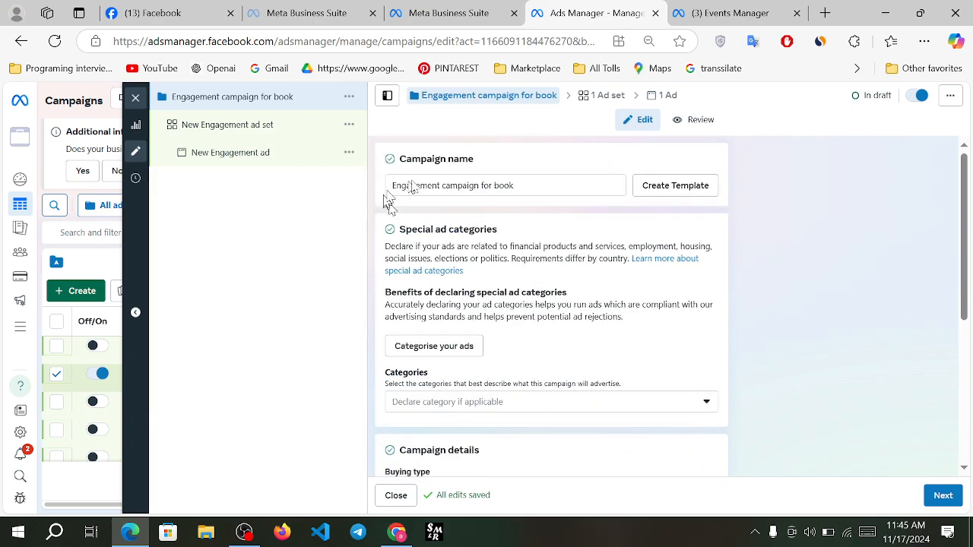
pyautogui.scroll(-5, 444, 370)
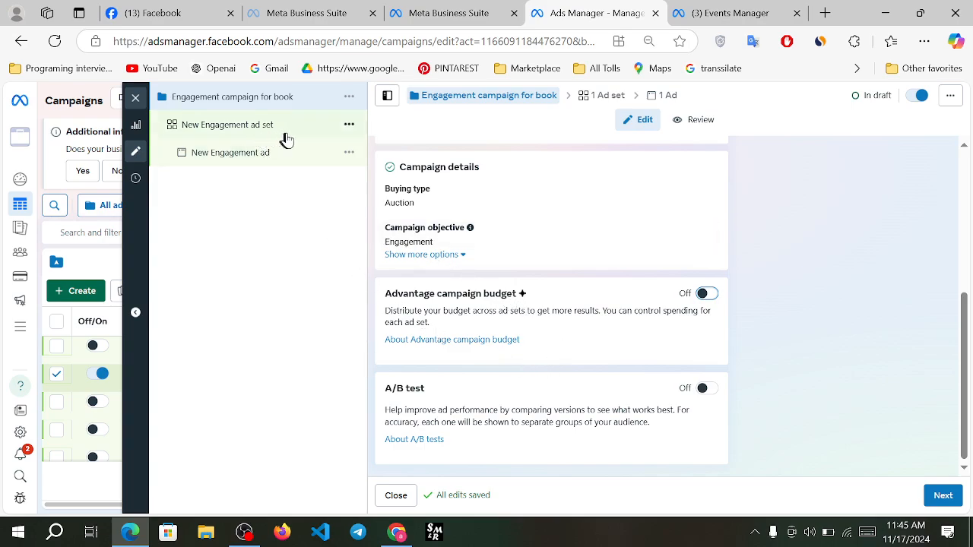
pyautogui.scroll(-1, 553, 375)
pyautogui.click(941, 500)
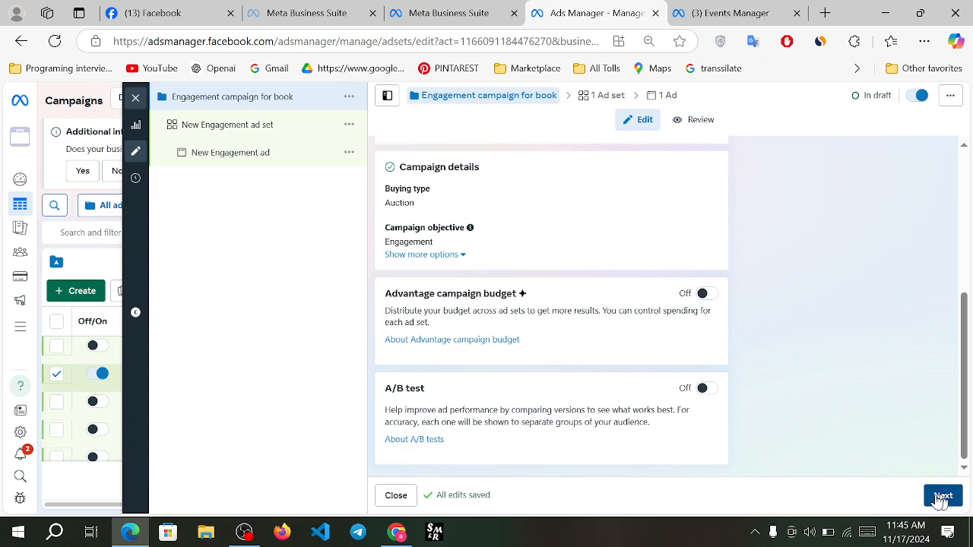
pyautogui.click(941, 501)
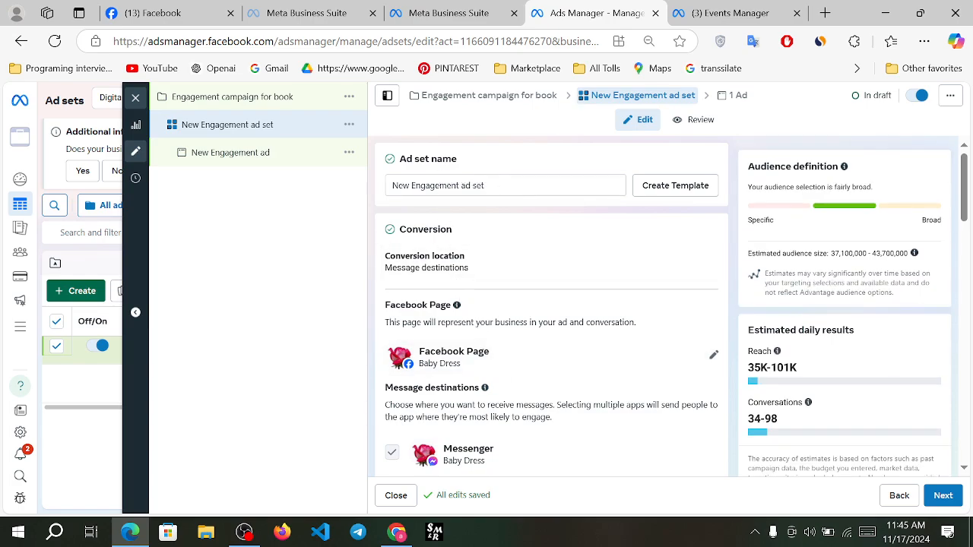
# Rename the ad set as "Engagement ad set for book"
pyautogui.click(410, 185)
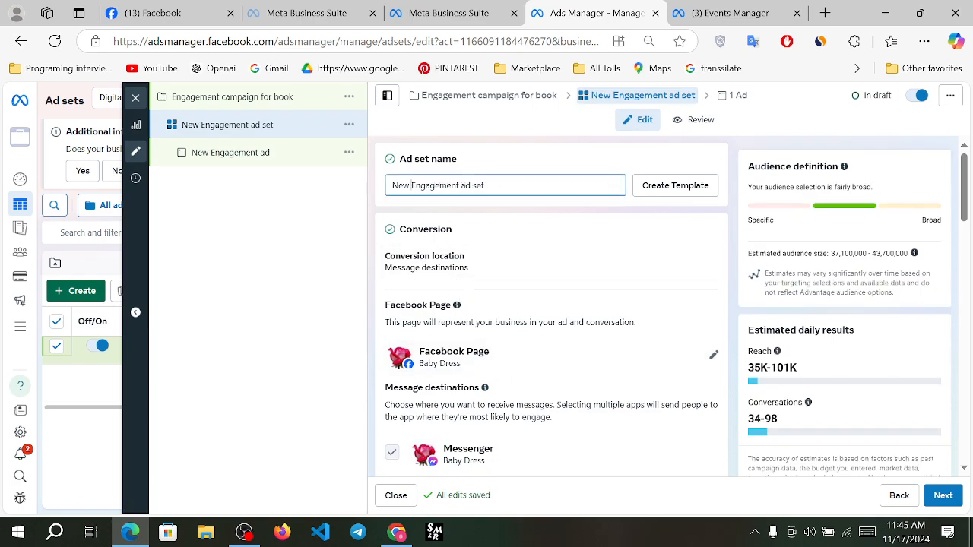
pyautogui.moveTo(409, 185); pyautogui.dragTo(386, 189)
pyautogui.press('BackSpace')
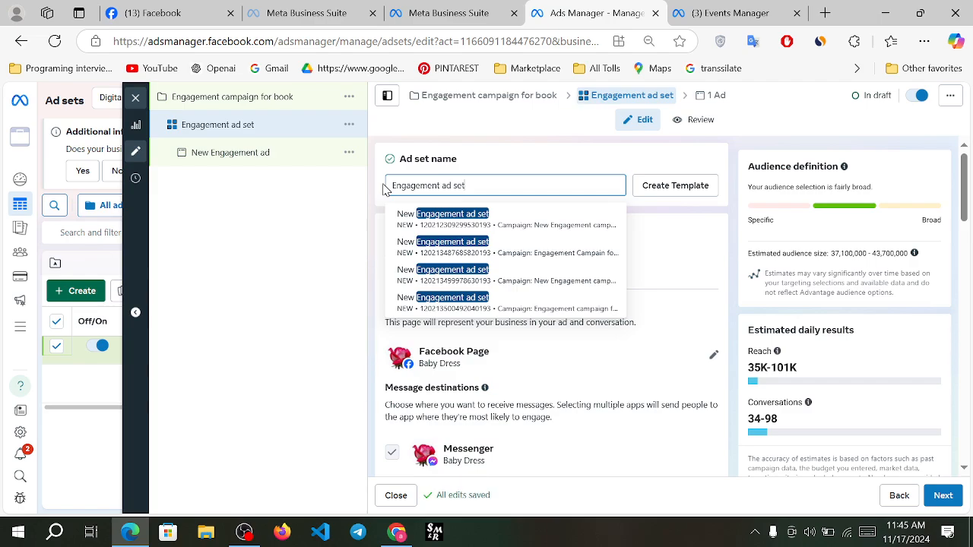
pyautogui.write('for')
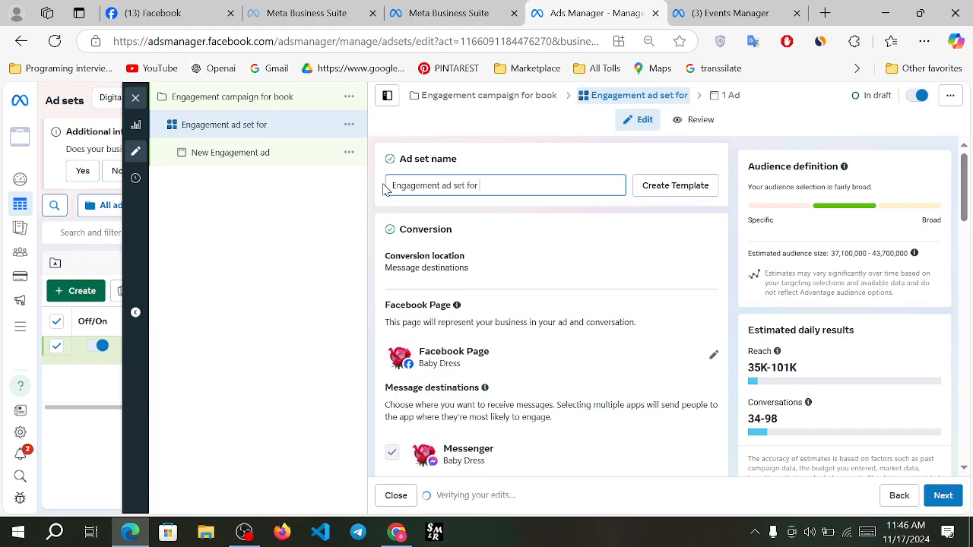
pyautogui.write(' book')
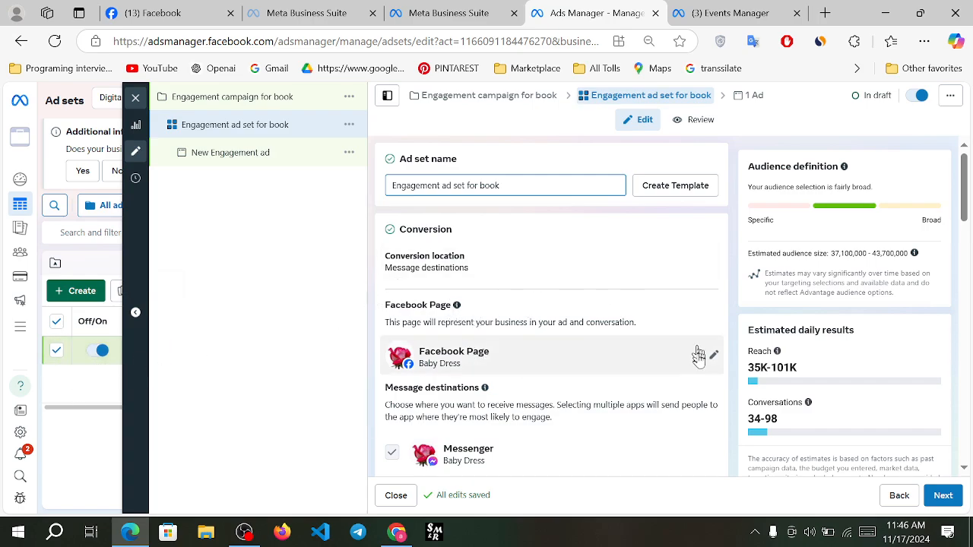
# View the conversion location options for the ad set, keeping Message destinations selected
pyautogui.scroll(-1, 676, 288)
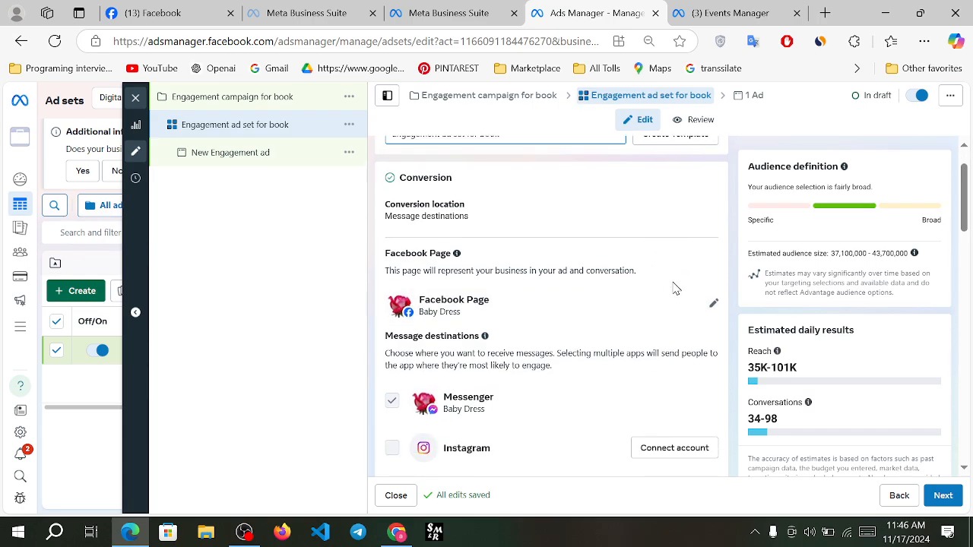
pyautogui.scroll(1, 674, 287)
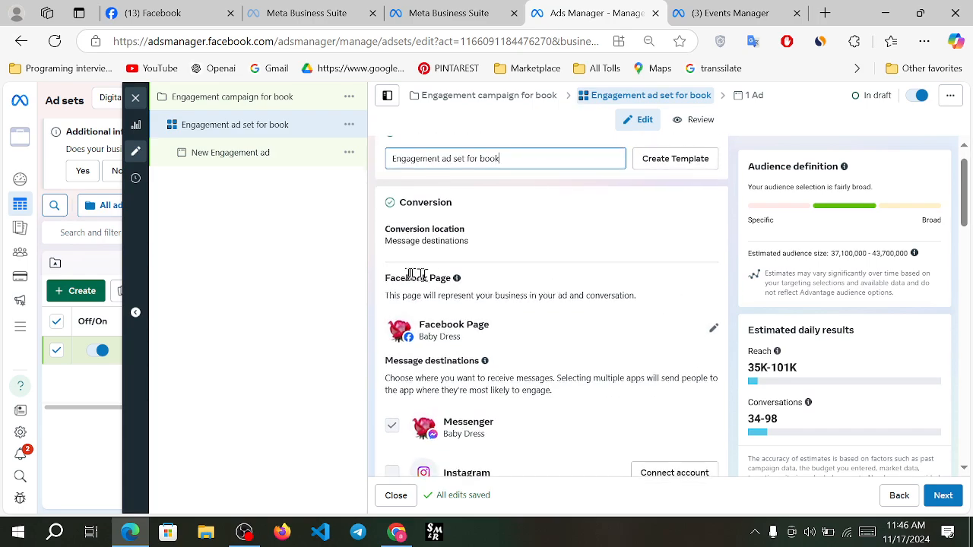
pyautogui.scroll(1, 536, 250)
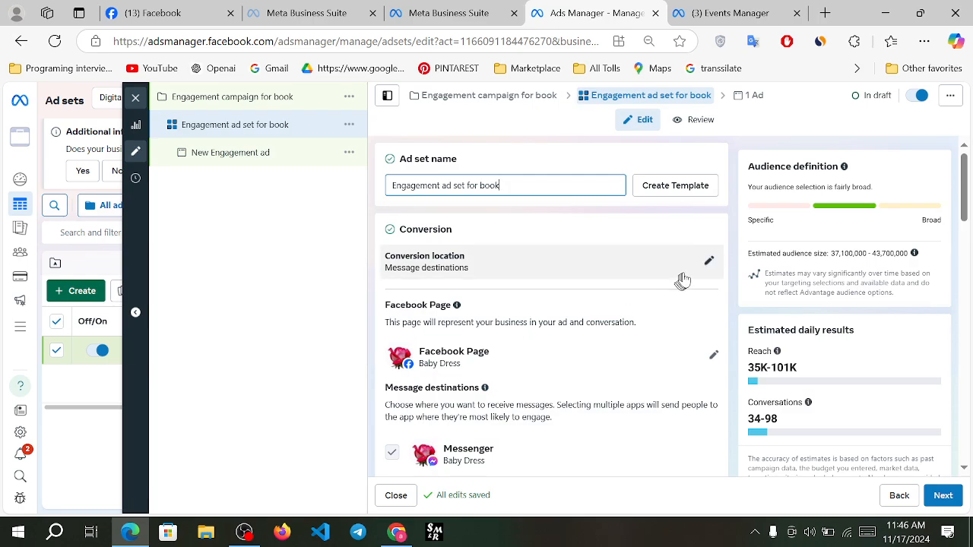
pyautogui.click(709, 267)
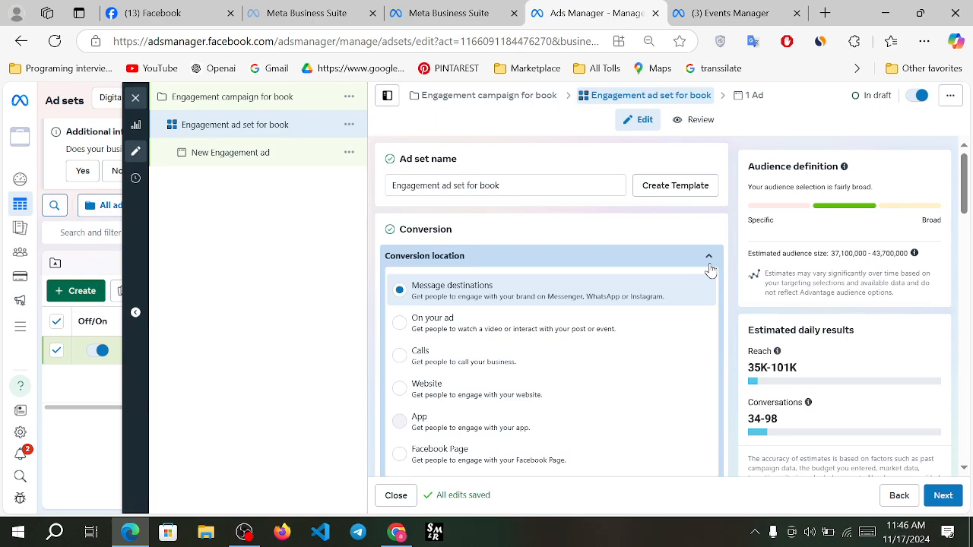
pyautogui.scroll(-2, 710, 268)
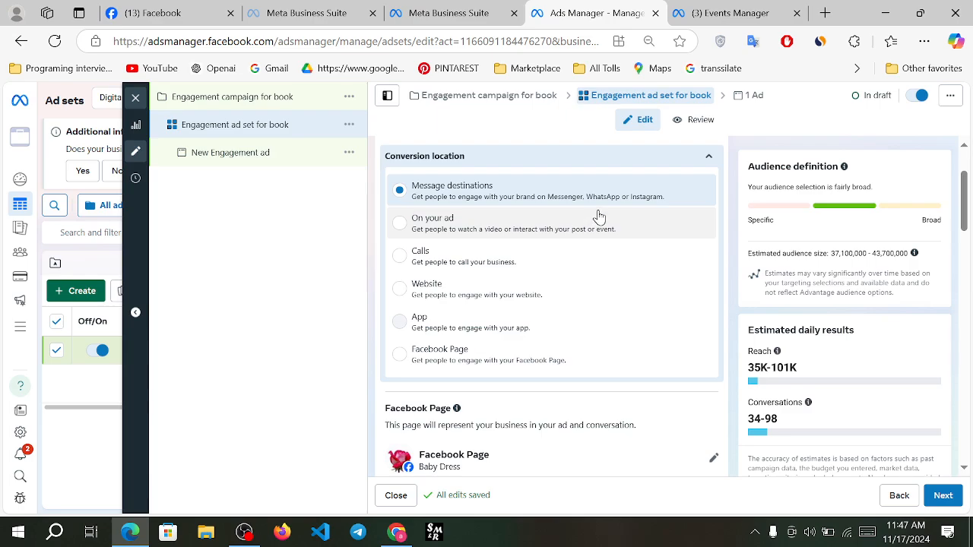
pyautogui.click(709, 160)
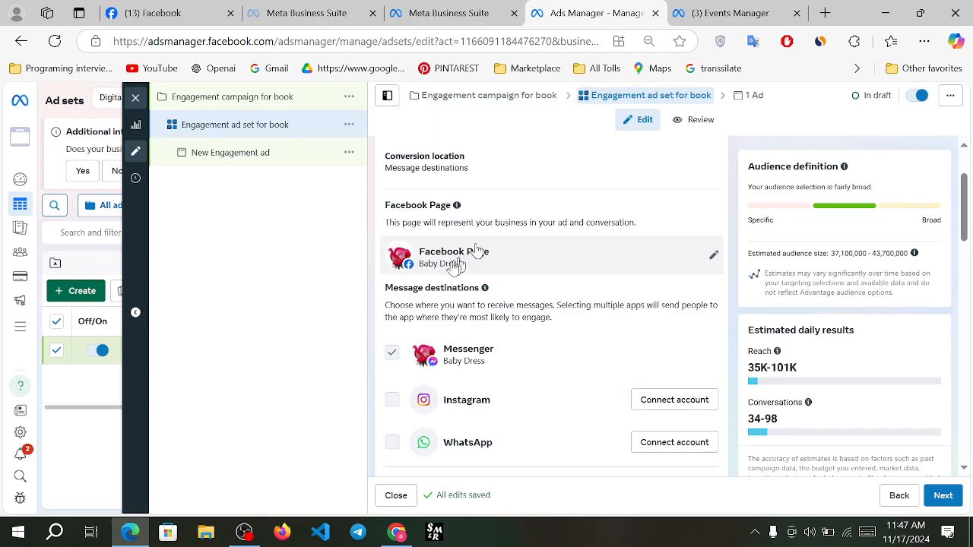
# View the Facebook Pages available for the ad set, keeping Baby Dress, and look at the message destinations
pyautogui.click(715, 263)
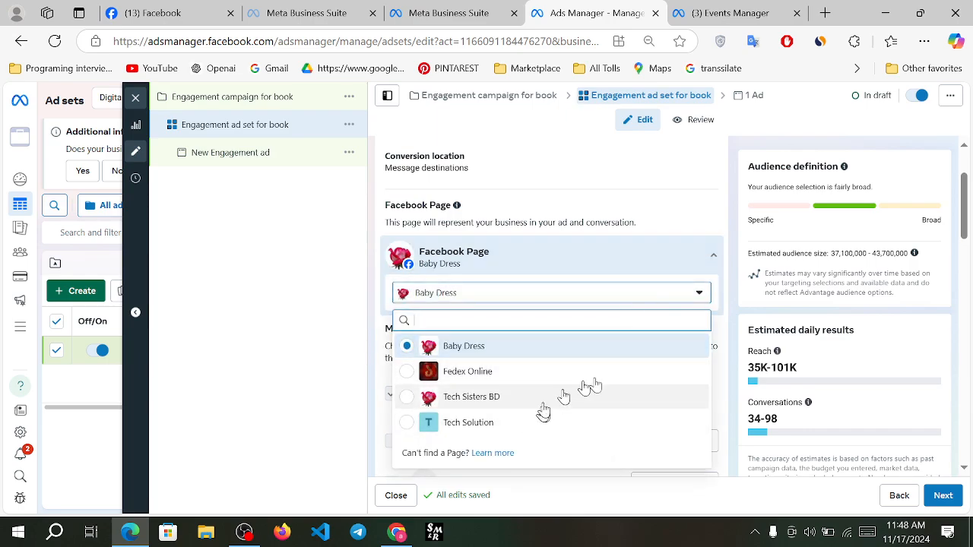
pyautogui.click(715, 260)
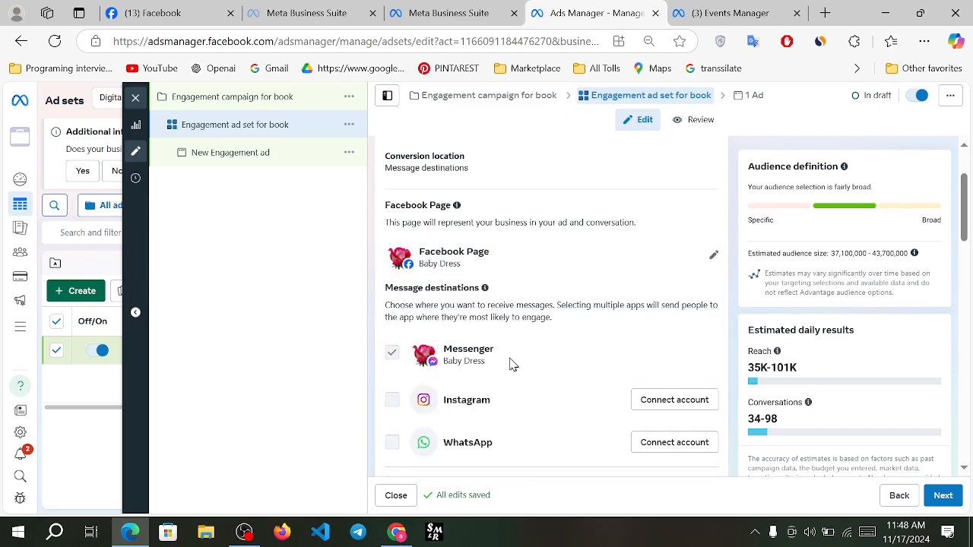
pyautogui.scroll(-1, 512, 365)
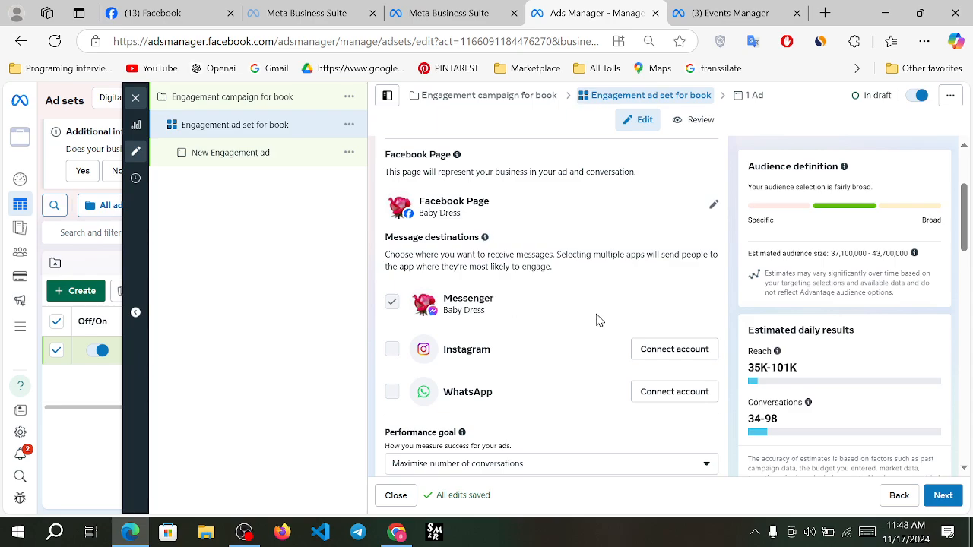
# View the performance goal options for the ad set, keeping Maximise number of conversations selected
pyautogui.scroll(-1, 597, 320)
pyautogui.scroll(-1, 597, 319)
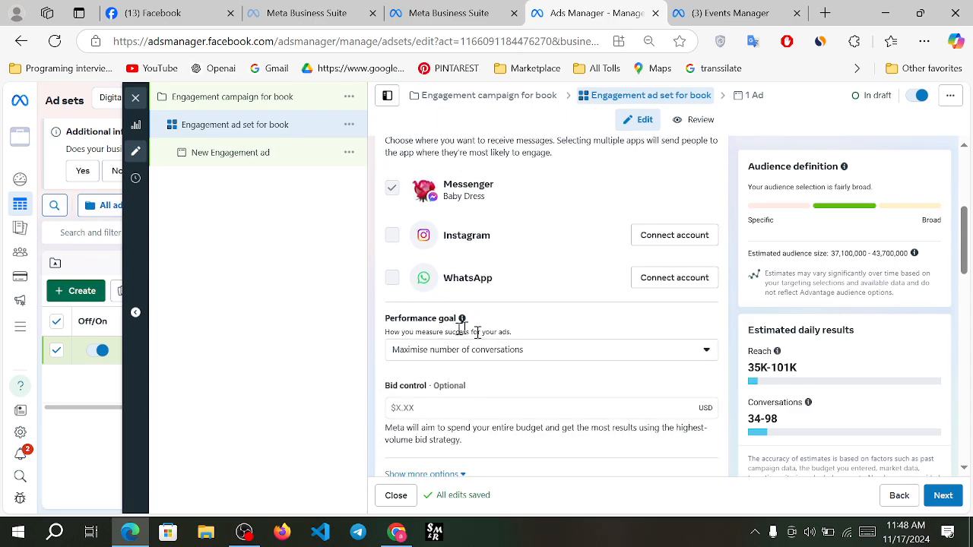
pyautogui.scroll(-1, 541, 334)
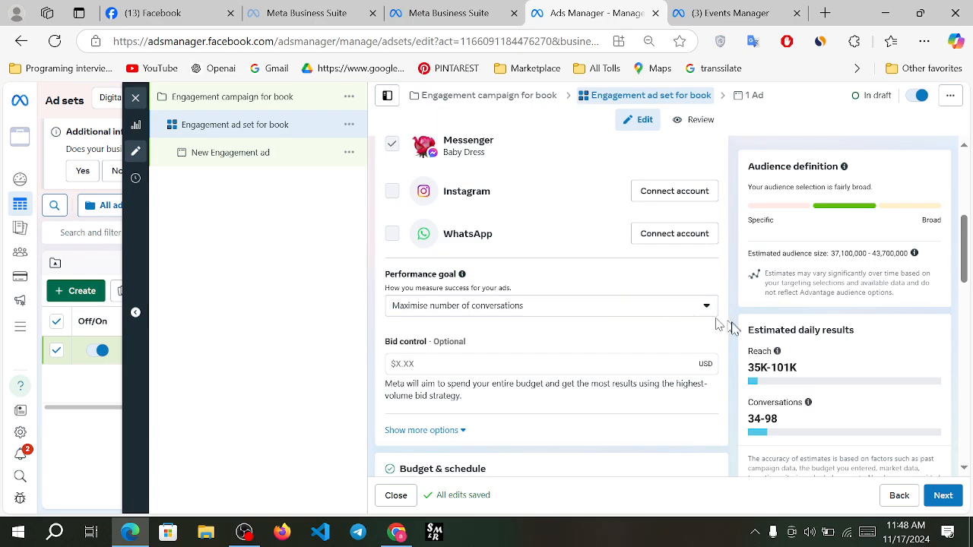
pyautogui.click(694, 308)
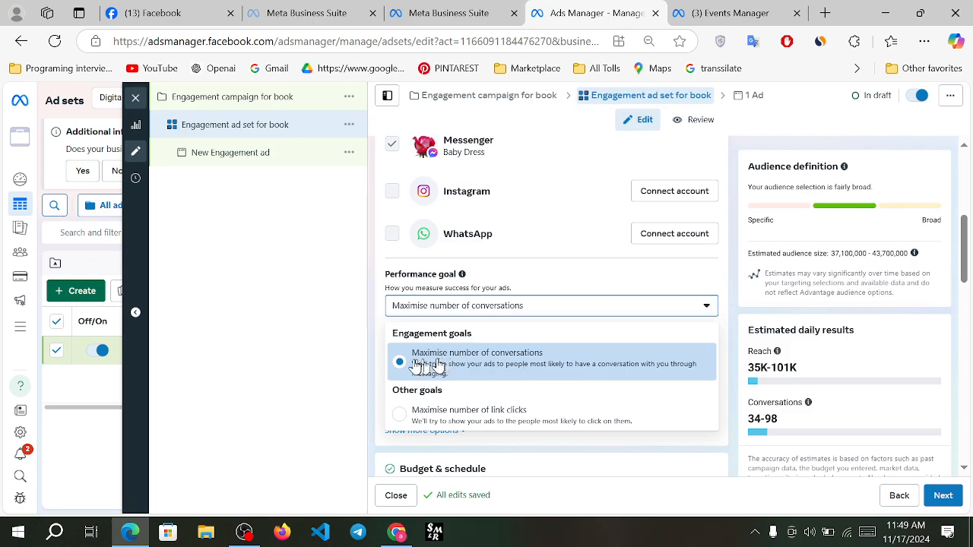
pyautogui.click(660, 319)
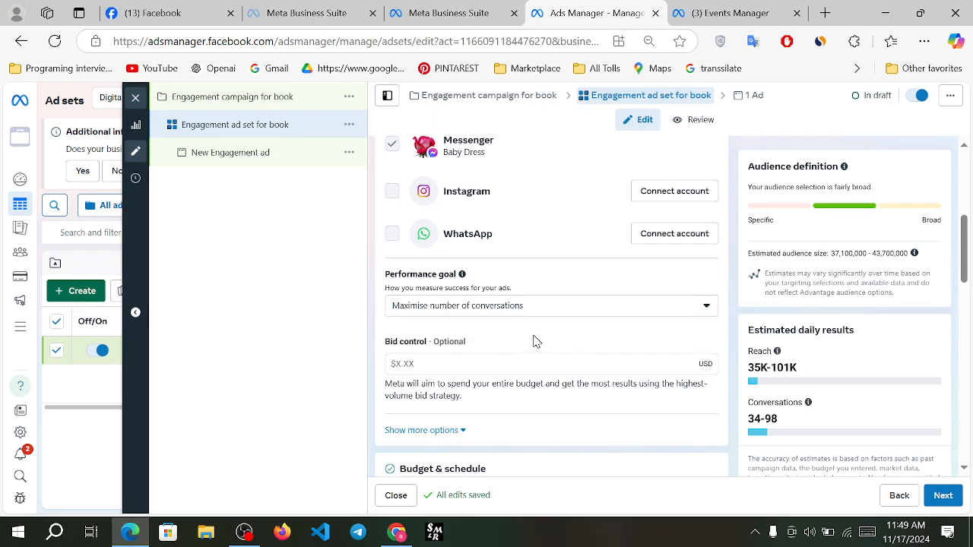
# Expand the additional options below the bid control to view the ad set's delivery type
pyautogui.scroll(-2, 535, 341)
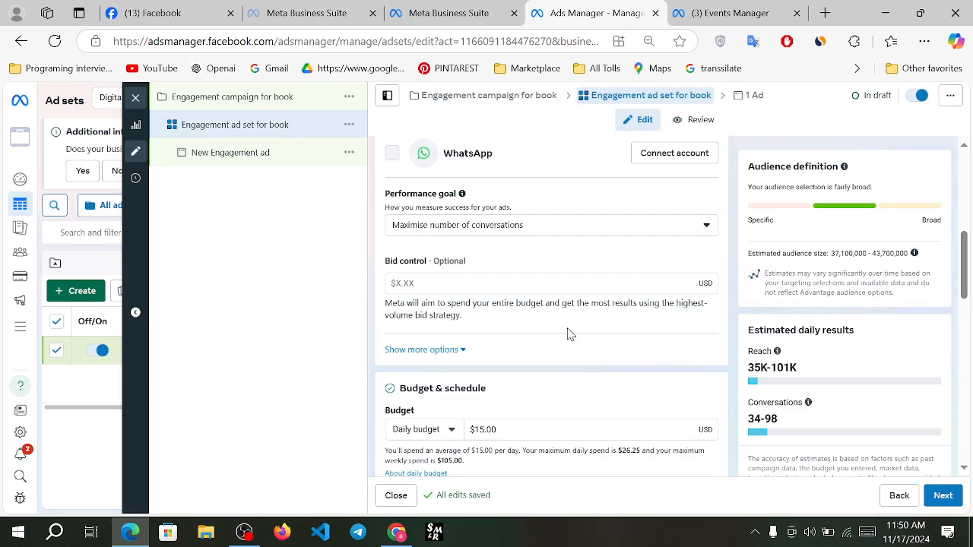
pyautogui.scroll(-1, 549, 333)
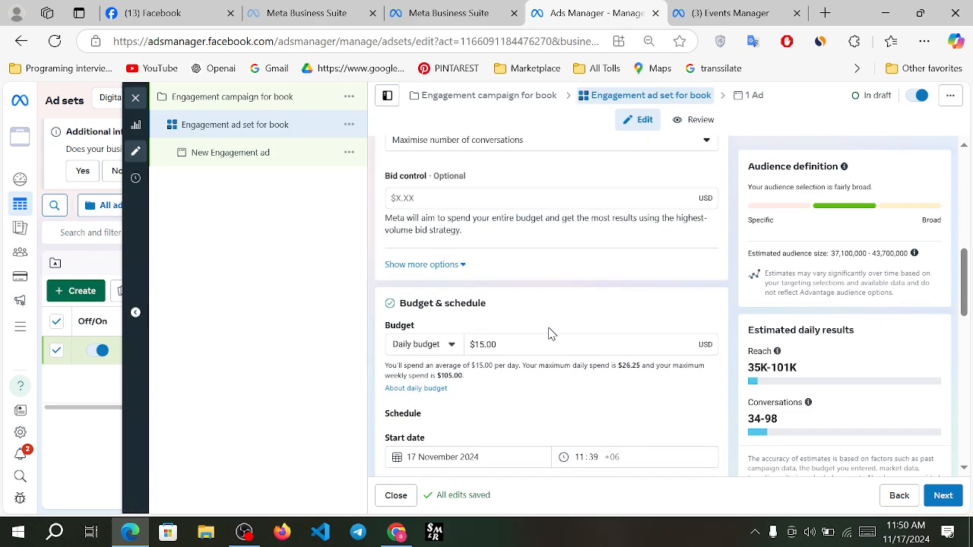
pyautogui.click(457, 265)
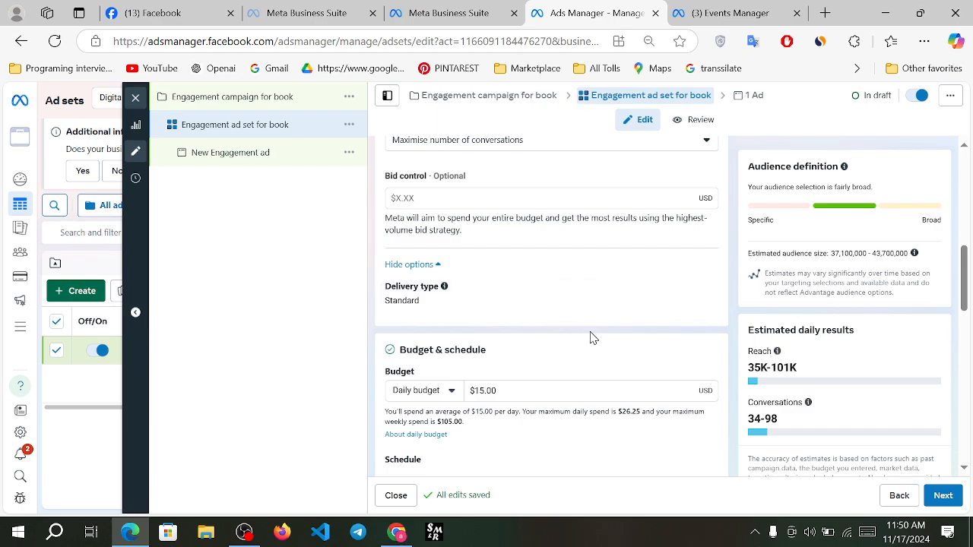
# Compare the budget types in the ad set's budget and schedule settings and choose Lifetime budget
pyautogui.scroll(-1, 593, 339)
pyautogui.scroll(-1, 593, 338)
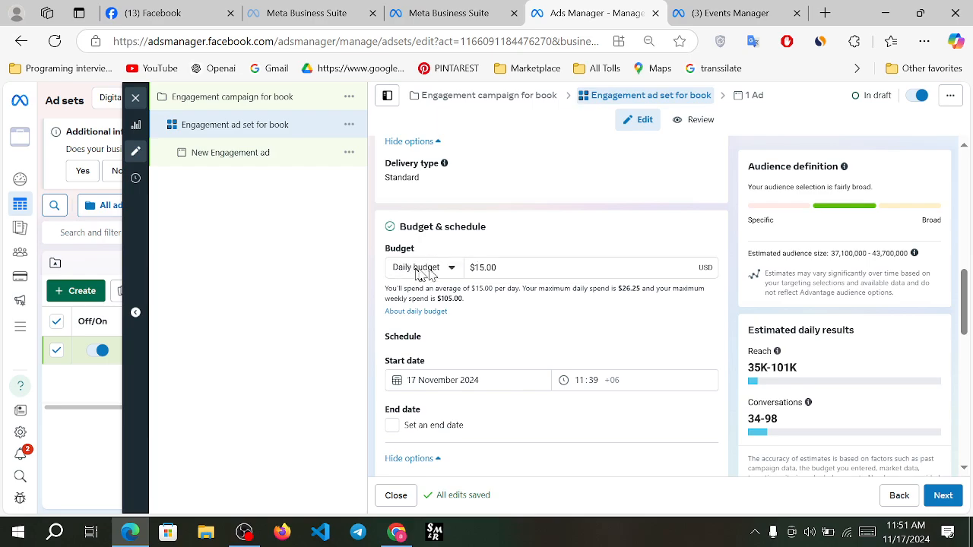
pyautogui.click(450, 270)
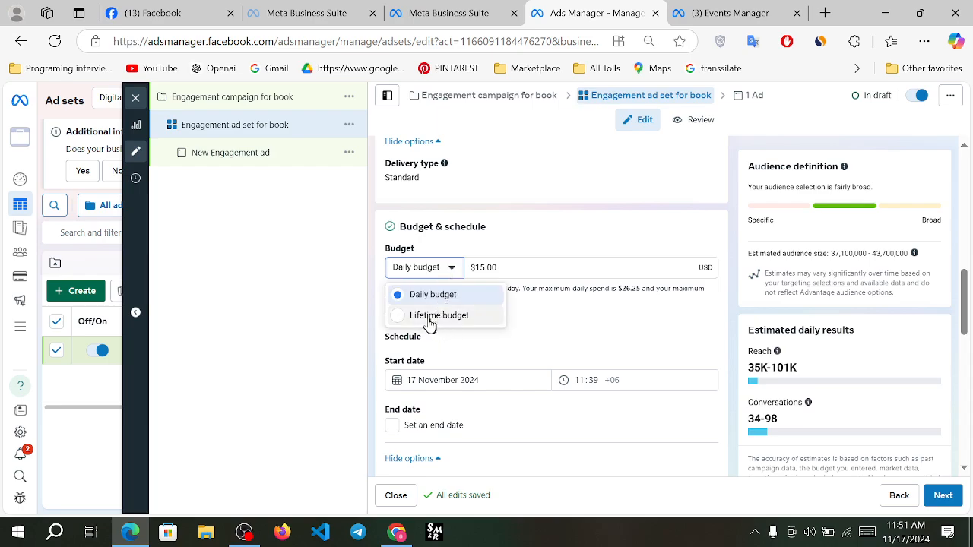
pyautogui.click(451, 276)
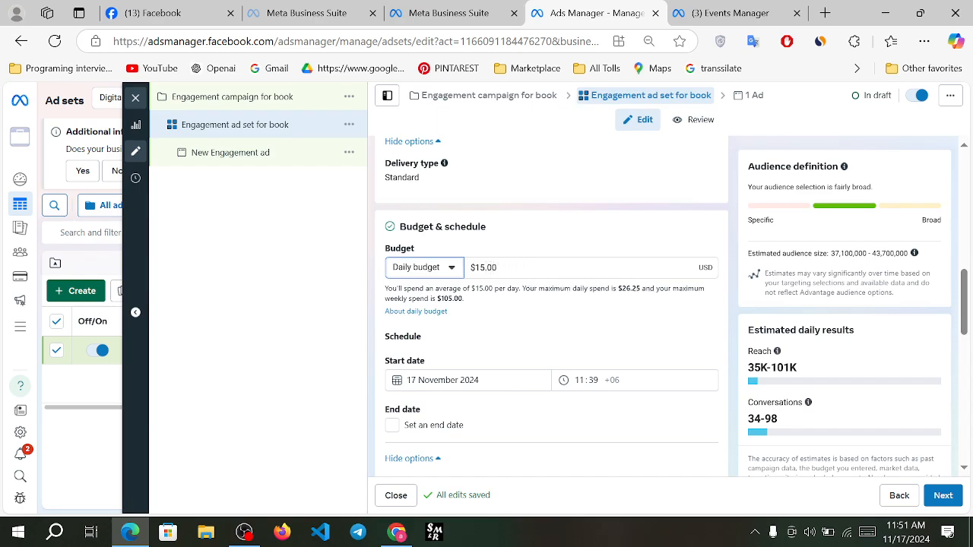
pyautogui.click(453, 269)
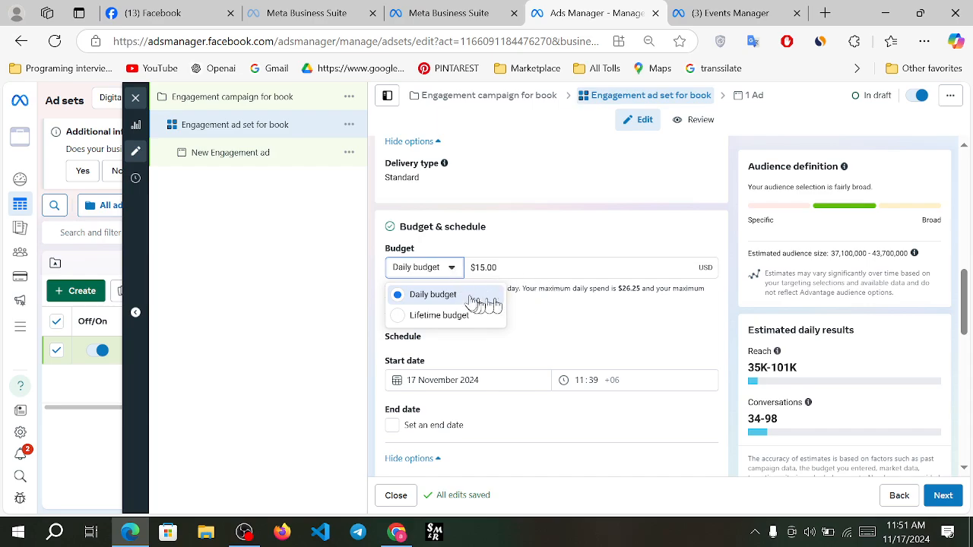
pyautogui.click(453, 271)
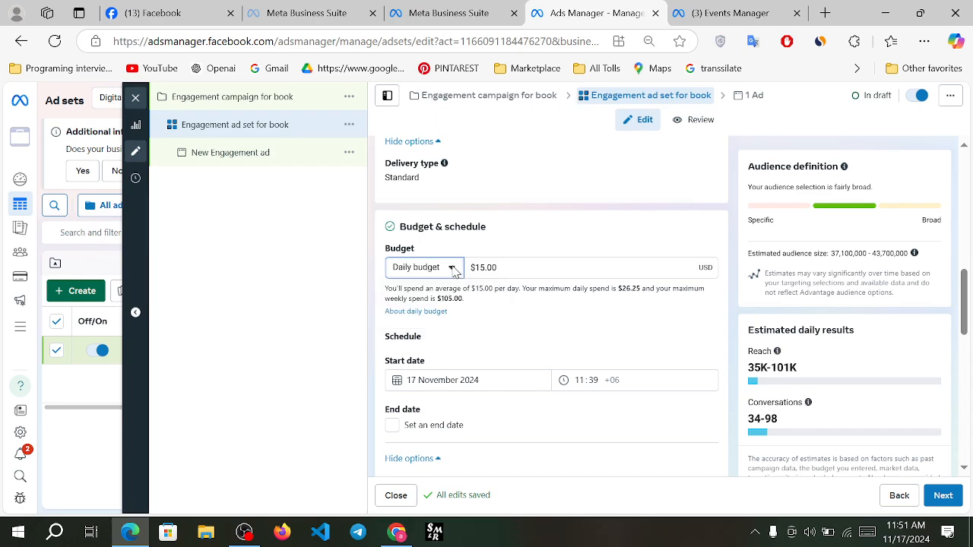
pyautogui.click(449, 271)
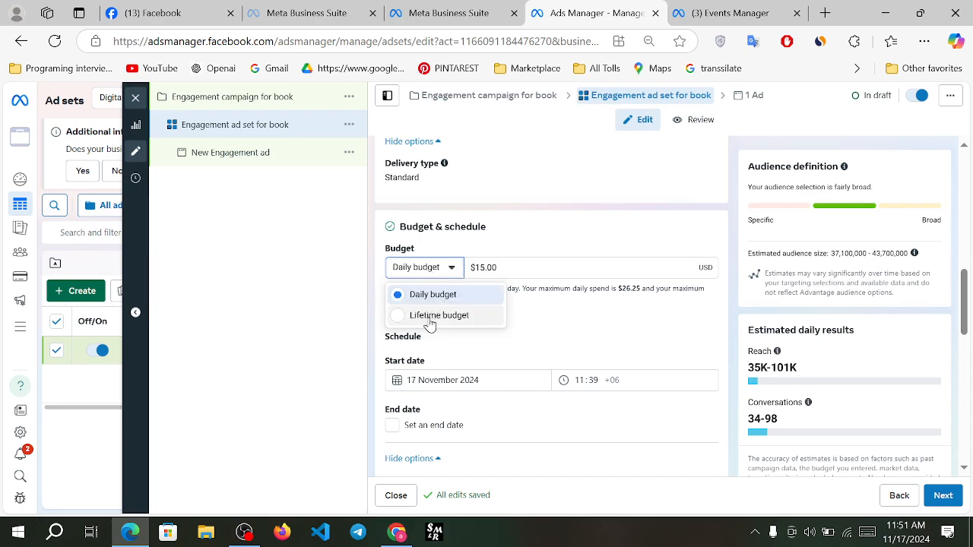
pyautogui.click(439, 315)
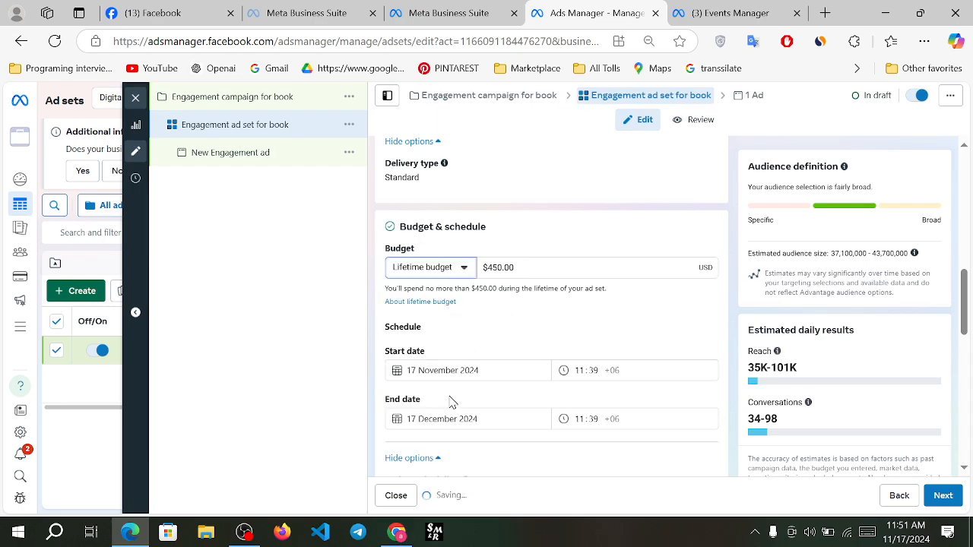
# Look through the ad set's start and end dates, budget scheduling, ad scheduling and audience controls
pyautogui.scroll(-1, 454, 402)
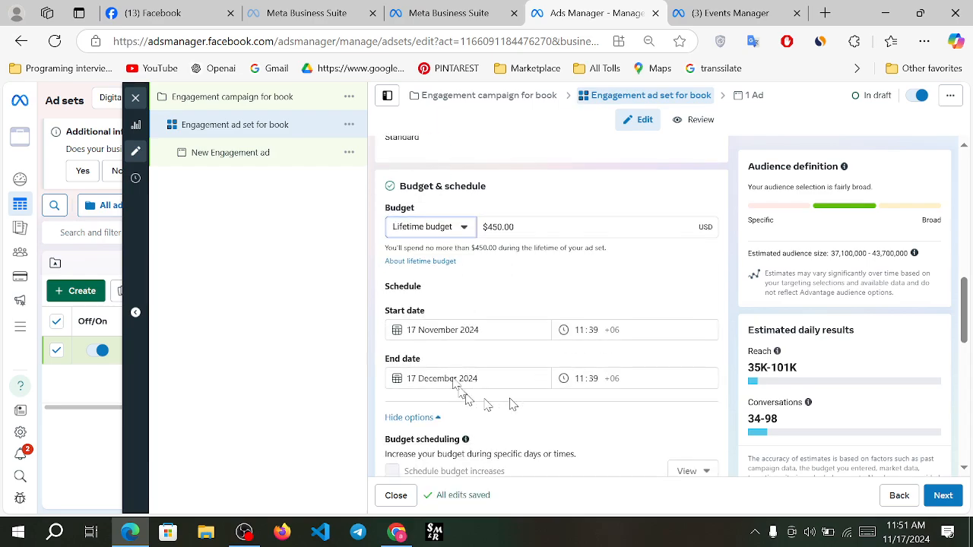
pyautogui.scroll(-1, 485, 342)
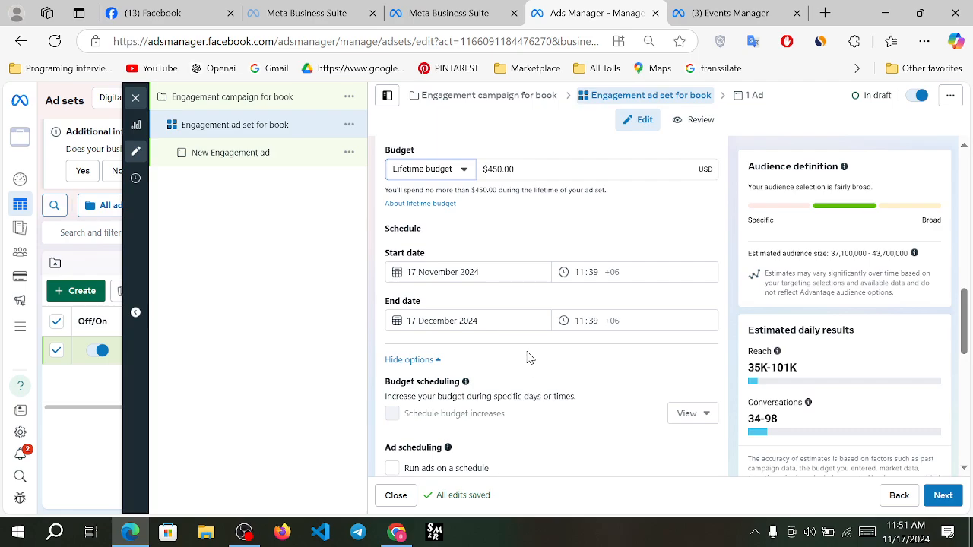
pyautogui.scroll(-3, 530, 358)
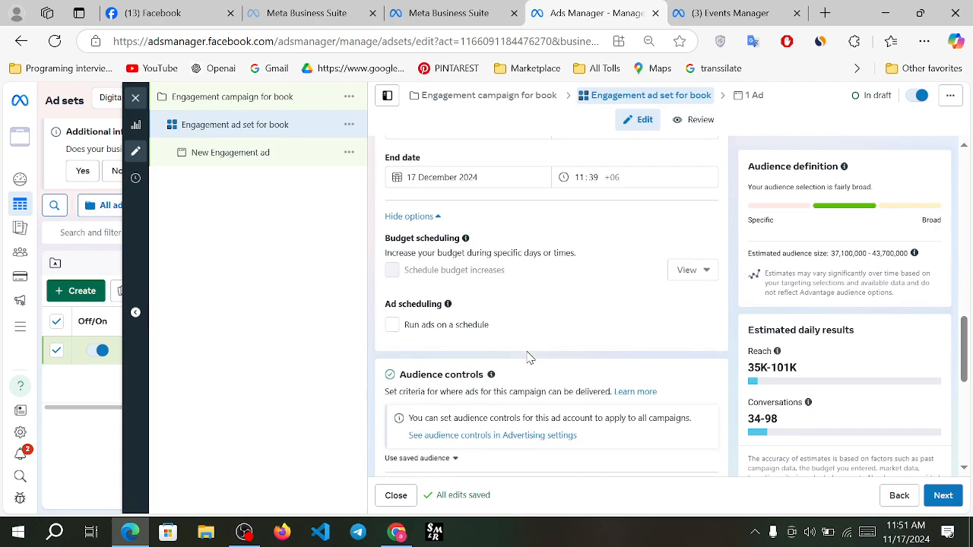
pyautogui.scroll(-1, 530, 358)
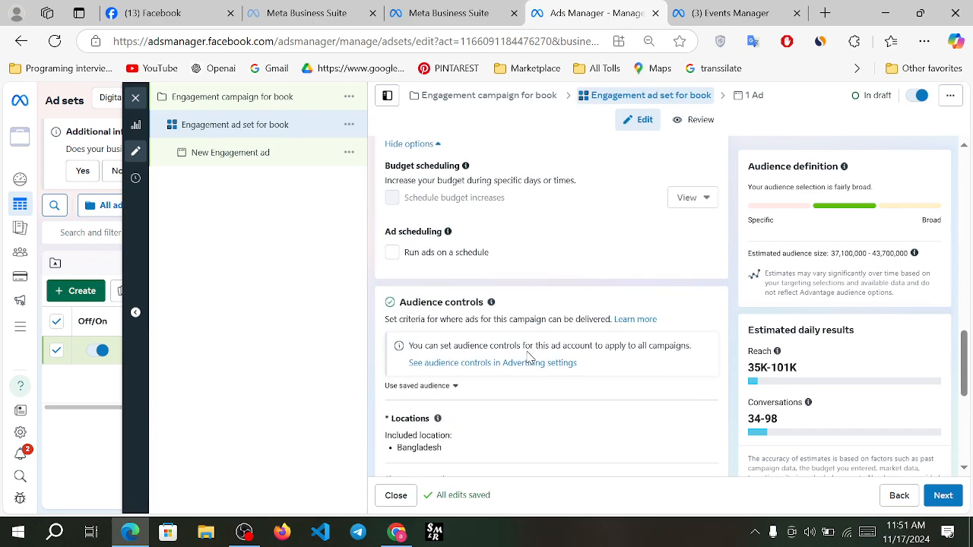
# Review the ad set's lifetime budget, schedule dates and the budget and ad scheduling options
pyautogui.scroll(-1, 530, 358)
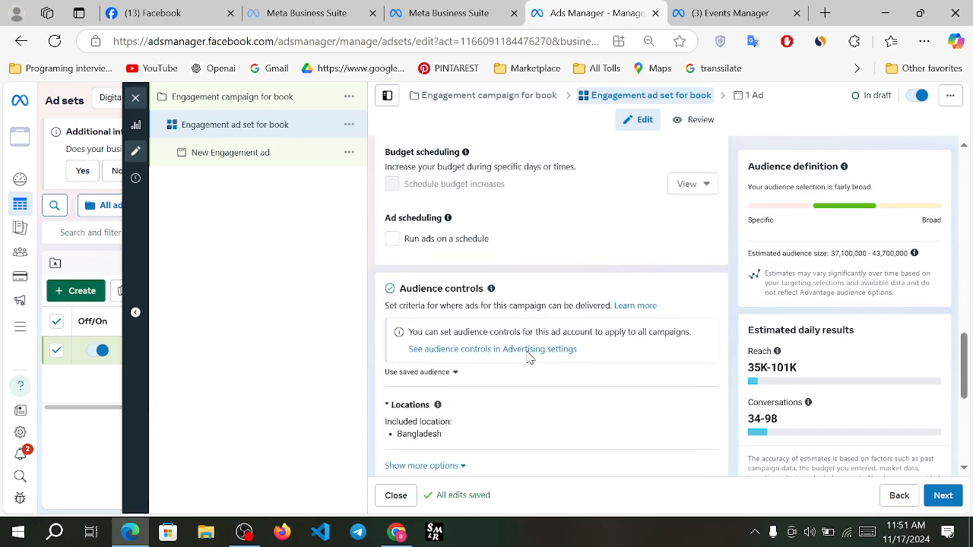
pyautogui.scroll(3, 530, 358)
pyautogui.scroll(-1, 530, 358)
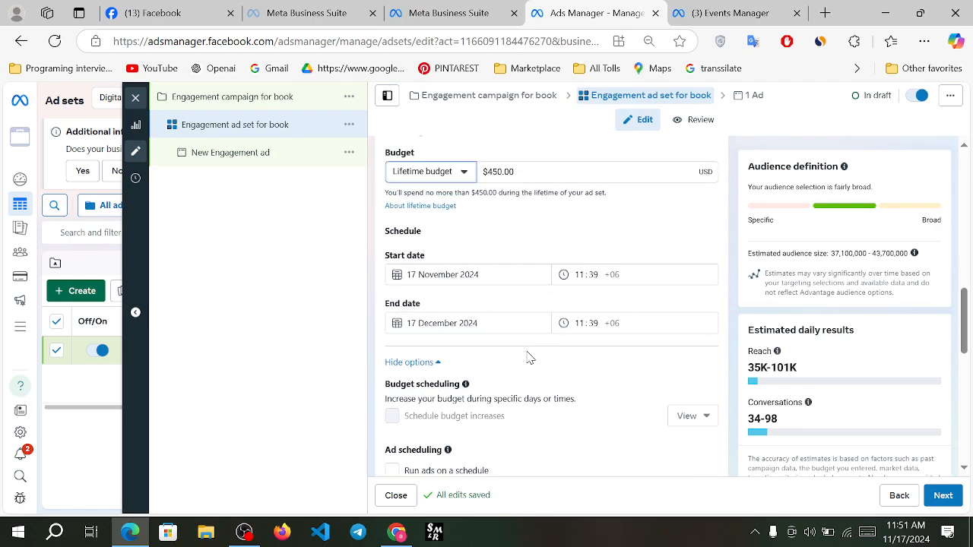
pyautogui.scroll(1, 527, 357)
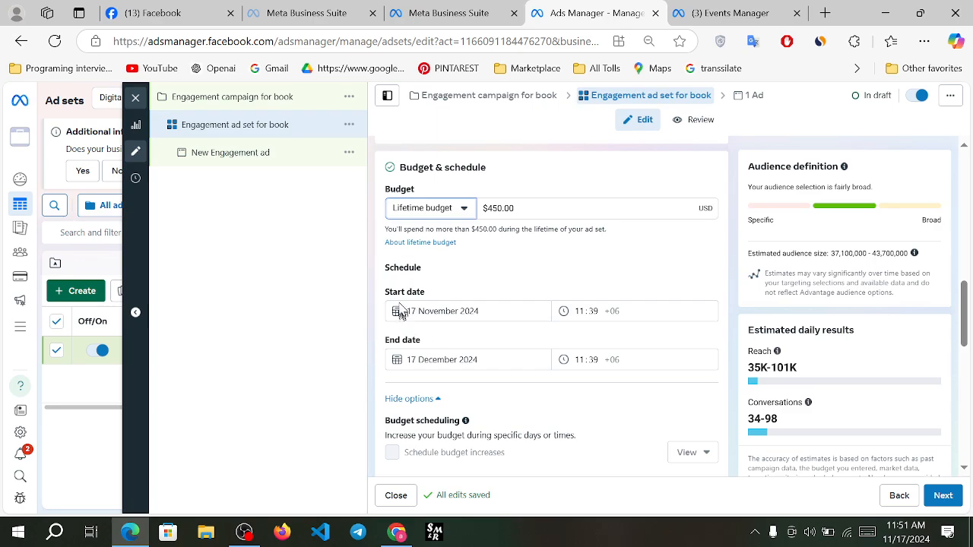
pyautogui.scroll(-2, 502, 342)
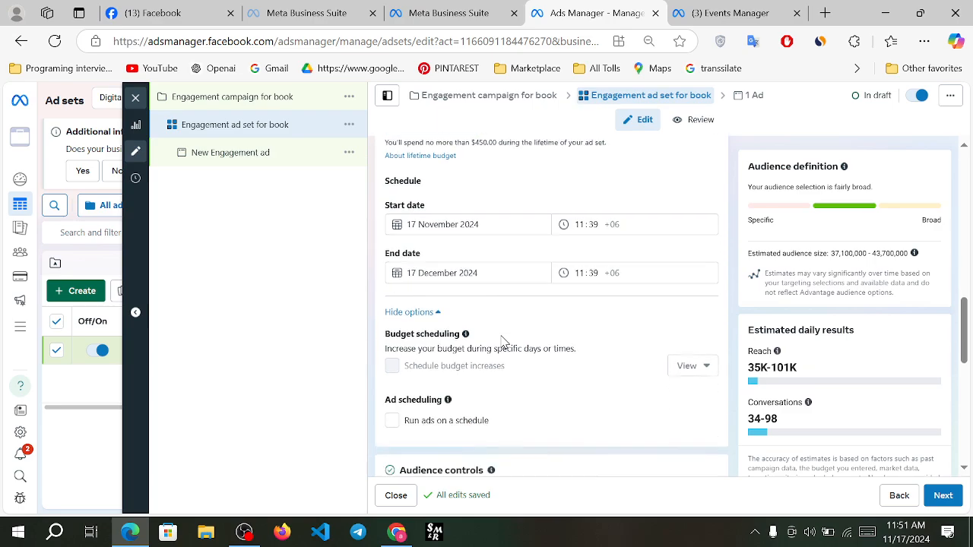
pyautogui.scroll(-1, 502, 342)
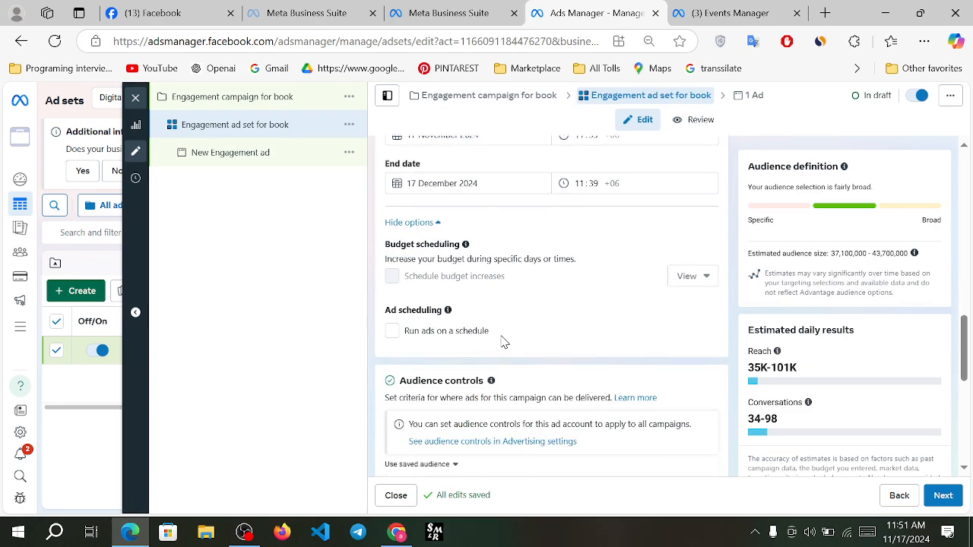
pyautogui.scroll(-1, 502, 342)
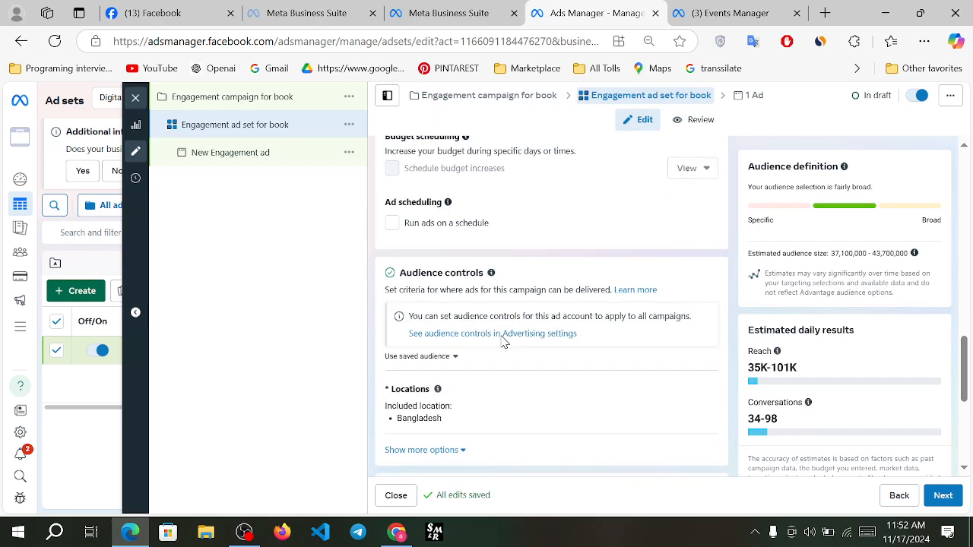
# Try running ads on a schedule, with Tuesday from 7 am to 7 pm and Friday from 2 am to 12 pm
pyautogui.click(391, 225)
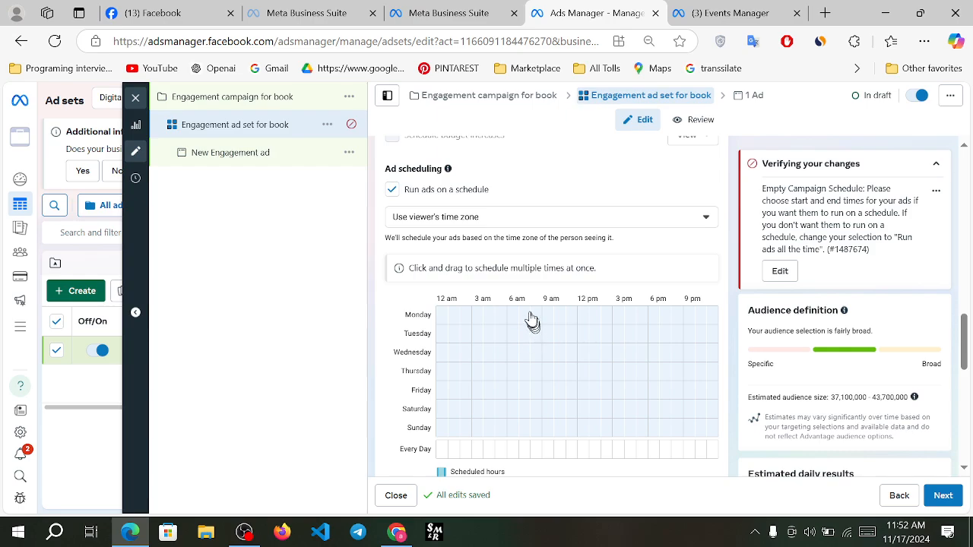
pyautogui.moveTo(522, 333); pyautogui.dragTo(656, 339)
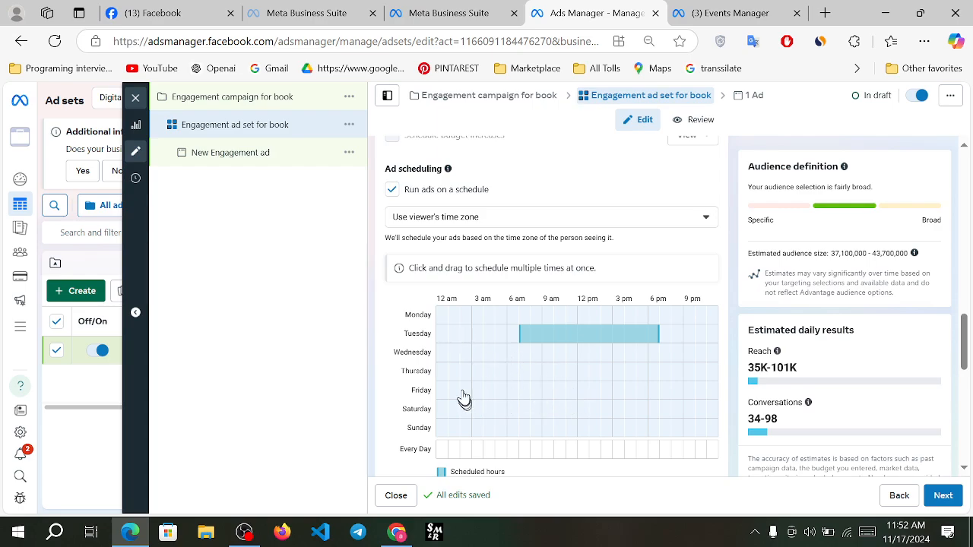
pyautogui.moveTo(461, 396); pyautogui.dragTo(572, 401)
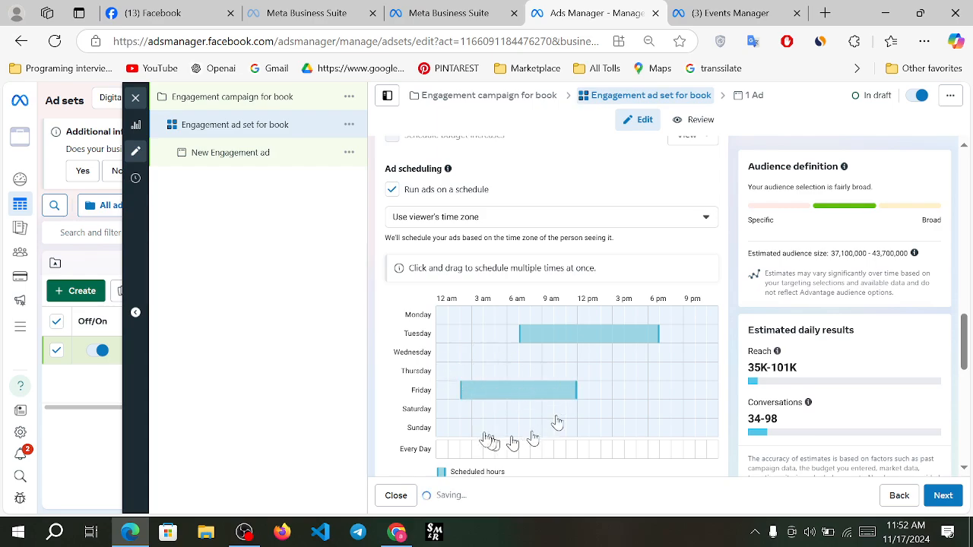
pyautogui.click(391, 191)
# Set the ad set's location to the city of Dhaka, Dhaka Division, Bangladesh, with a 17 km radius
pyautogui.scroll(-2, 535, 348)
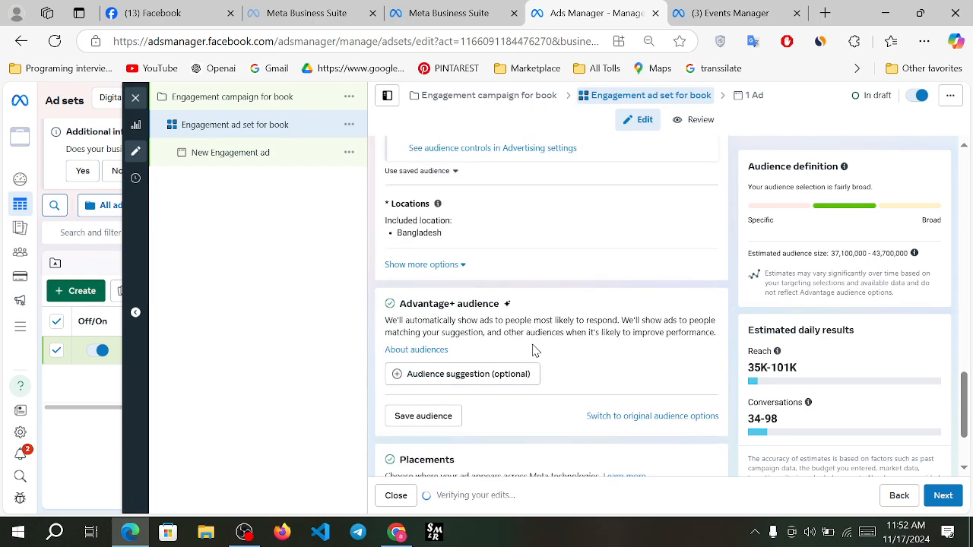
pyautogui.moveTo(533, 237)
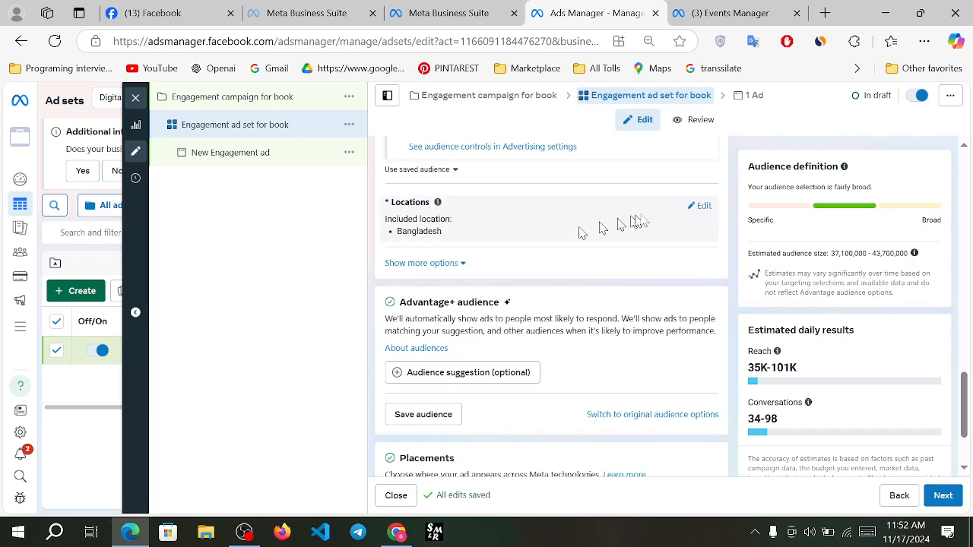
pyautogui.click(704, 208)
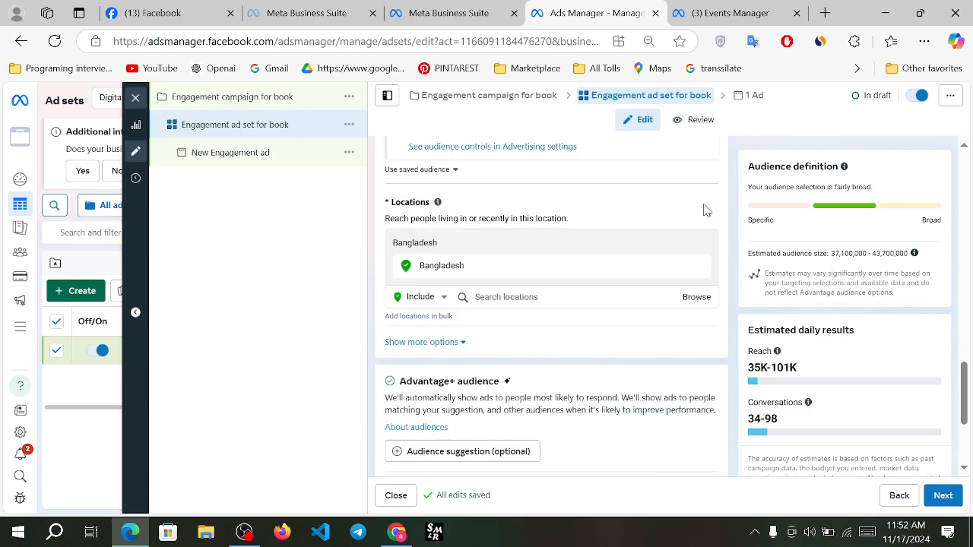
pyautogui.click(552, 303)
pyautogui.write('dhaka')
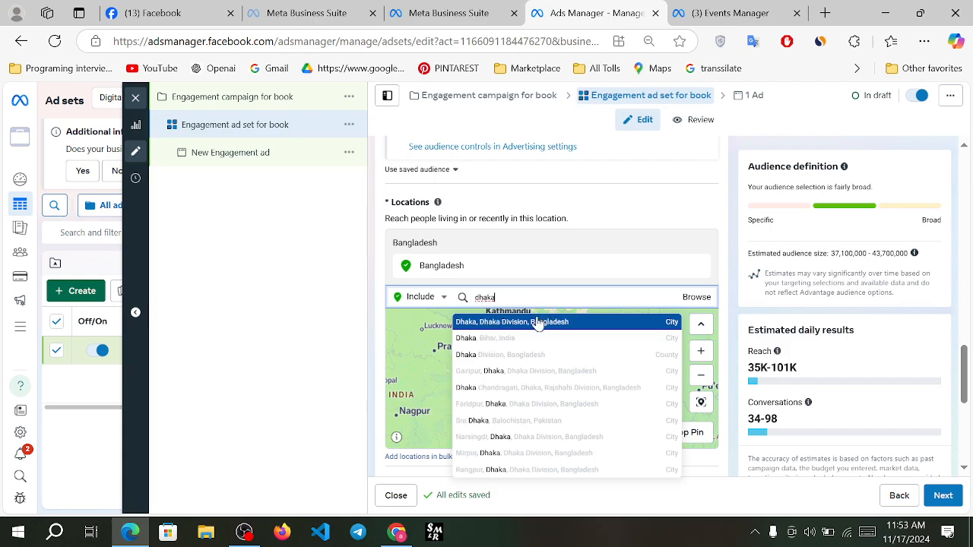
pyautogui.click(580, 324)
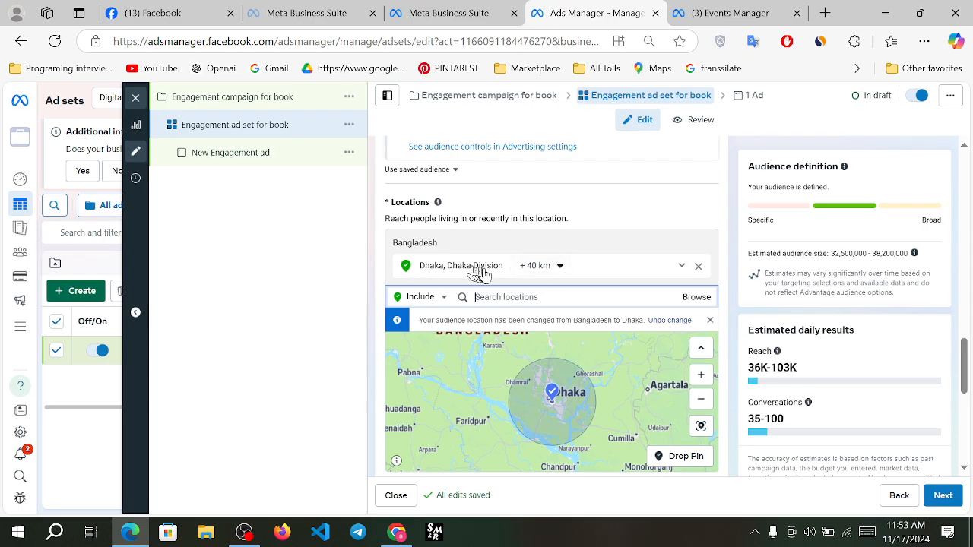
pyautogui.click(555, 267)
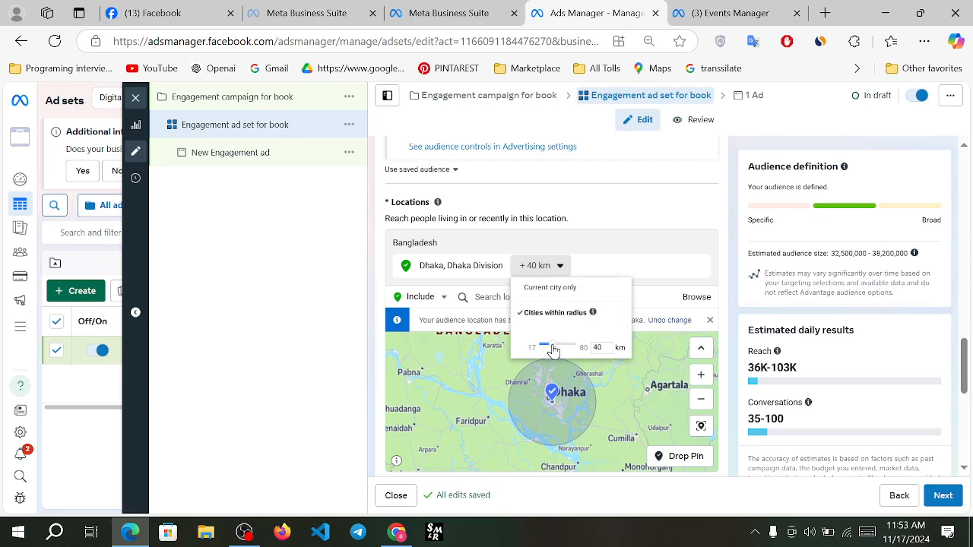
pyautogui.moveTo(554, 351); pyautogui.dragTo(537, 350)
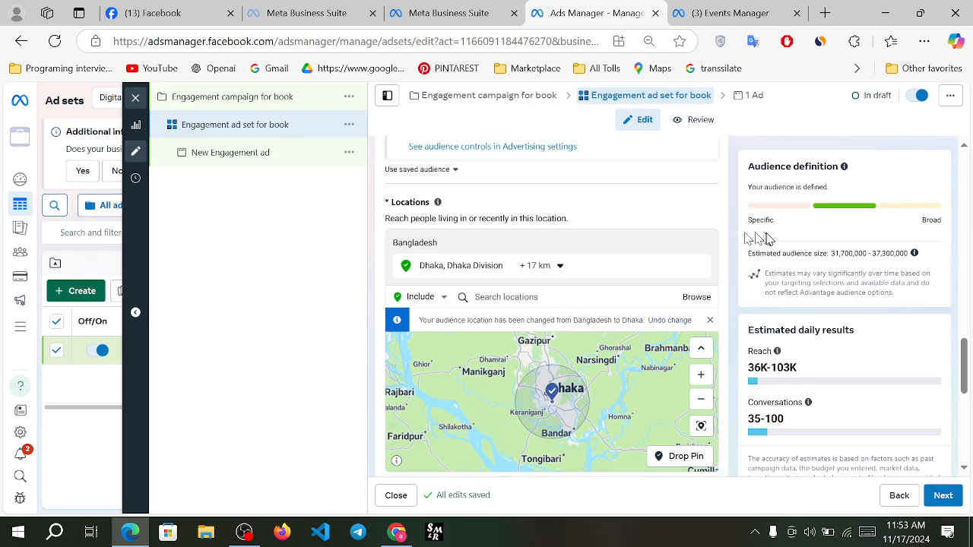
# Expand the extra audience controls and review the minimum age, excluded custom audiences, languages, Advantage+ audience and placements settings
pyautogui.scroll(-2, 733, 317)
pyautogui.scroll(-1, 733, 317)
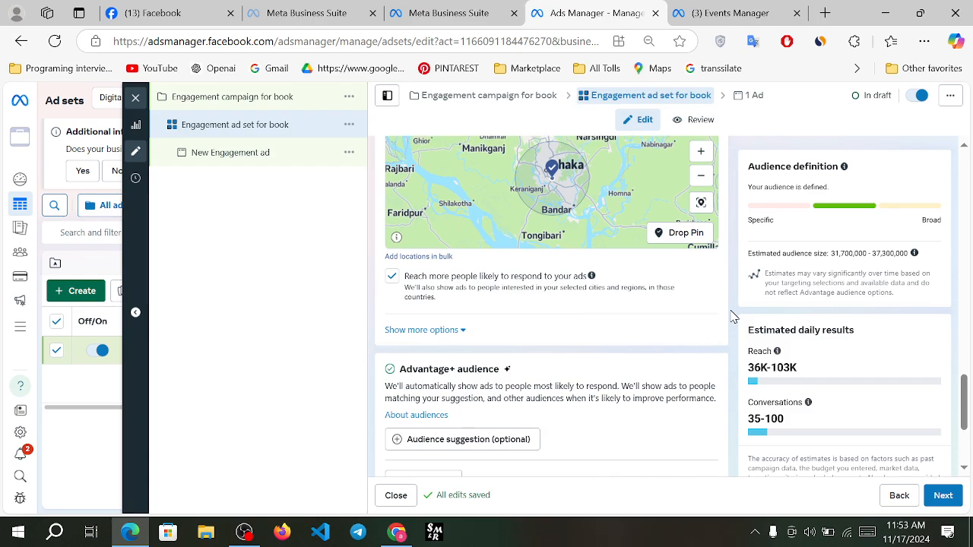
pyautogui.scroll(3, 654, 311)
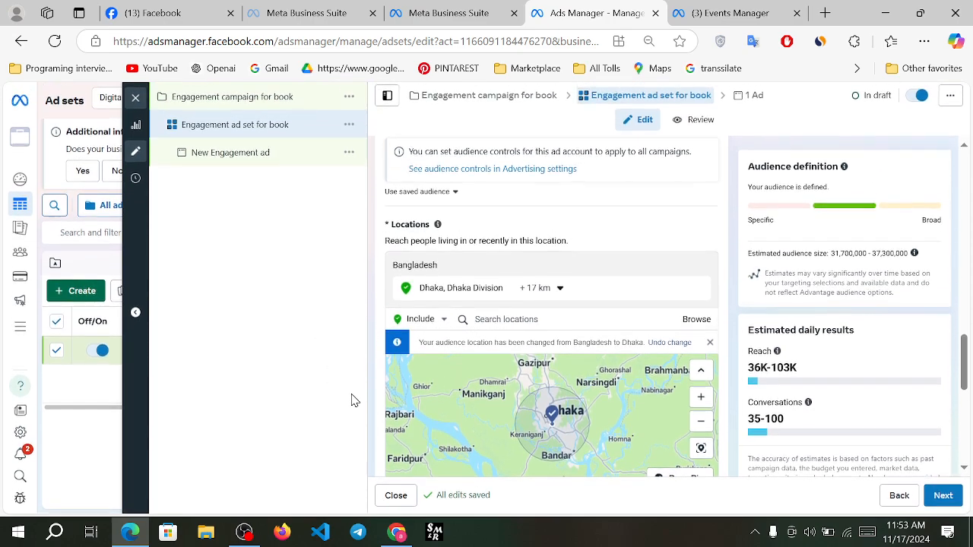
pyautogui.scroll(-2, 383, 413)
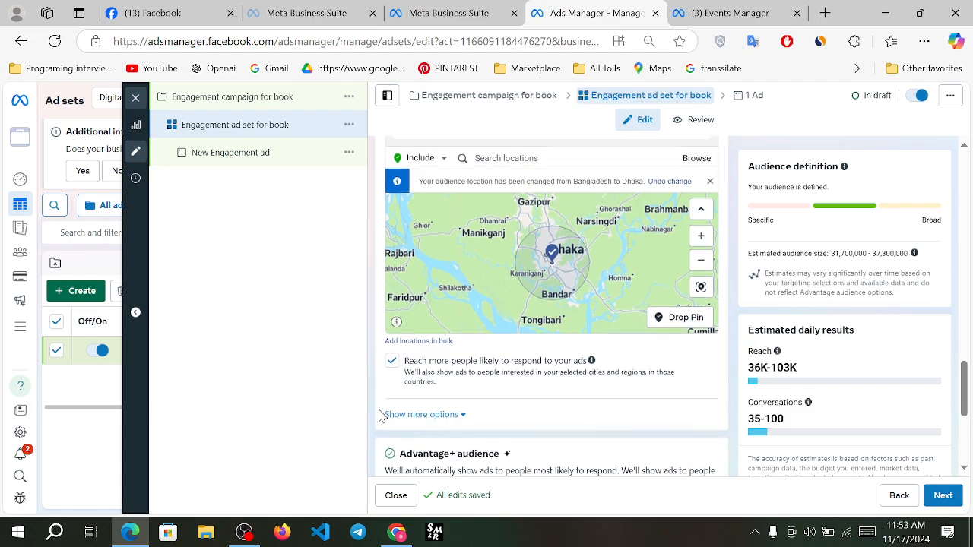
pyautogui.scroll(-3, 382, 415)
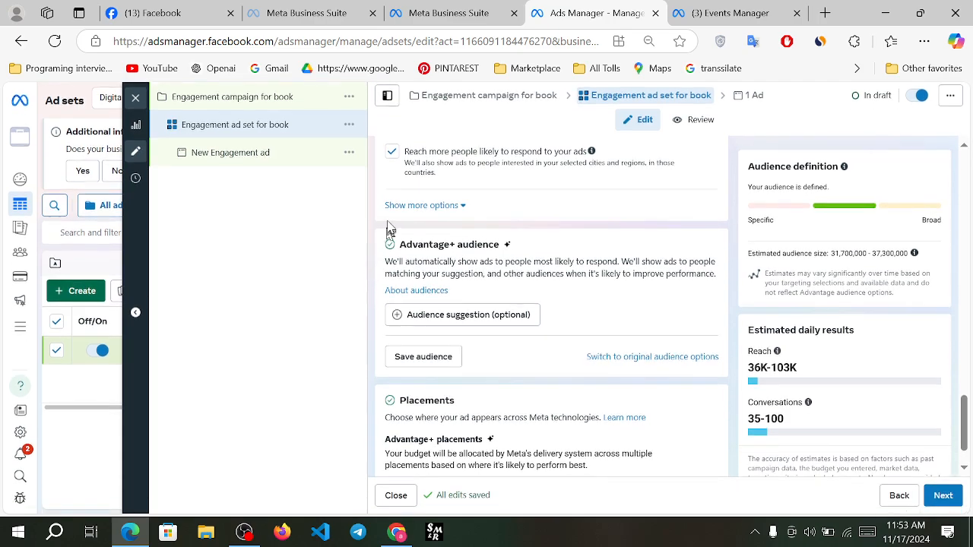
pyautogui.scroll(3, 371, 190)
pyautogui.scroll(-1, 372, 196)
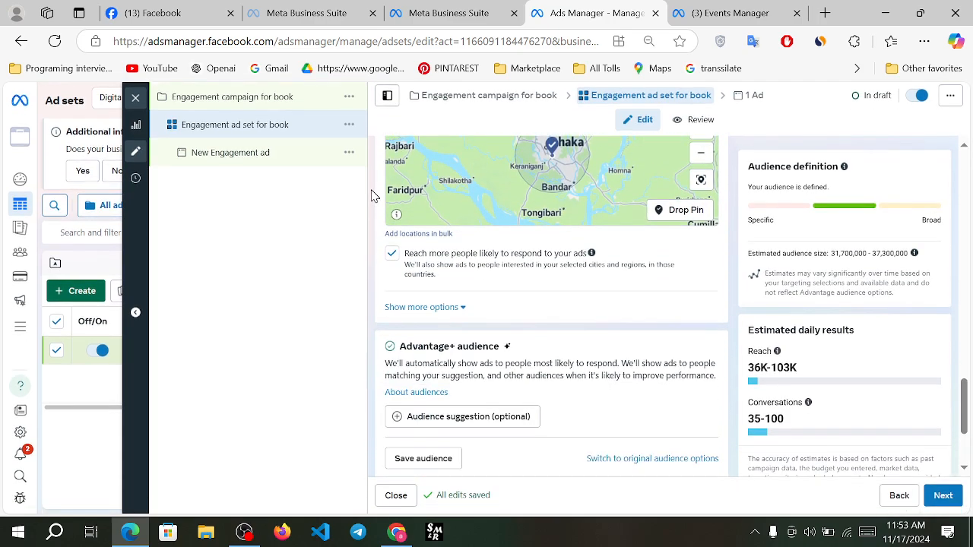
pyautogui.click(457, 308)
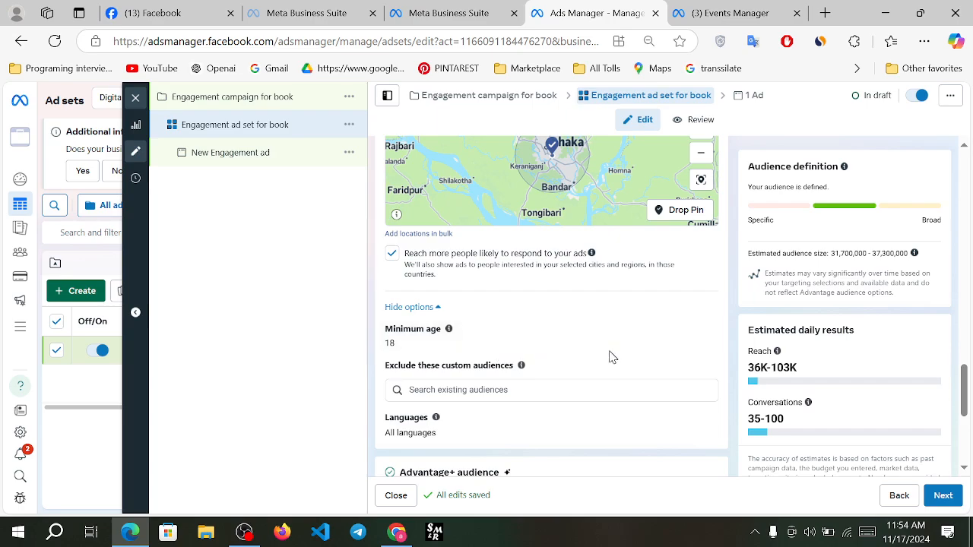
pyautogui.scroll(-2, 611, 423)
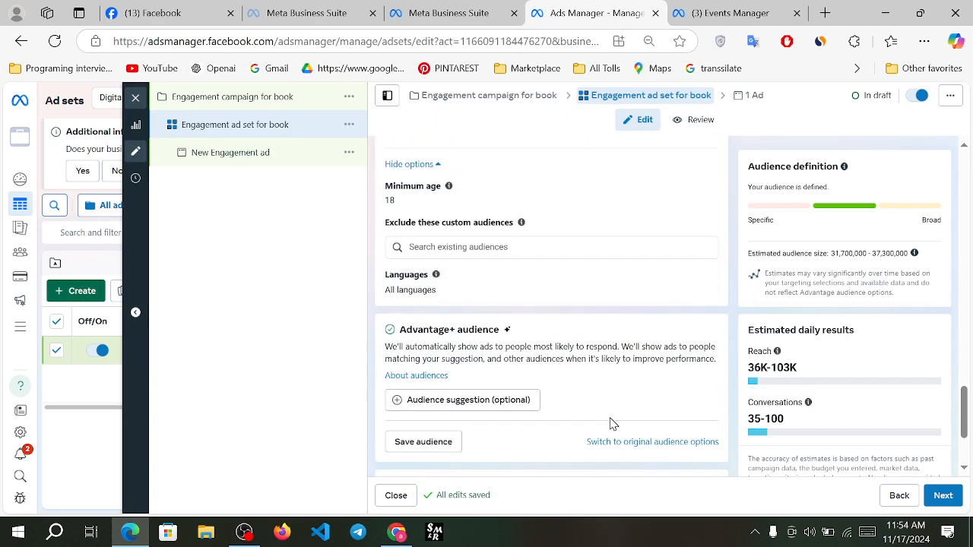
pyautogui.scroll(-1, 614, 424)
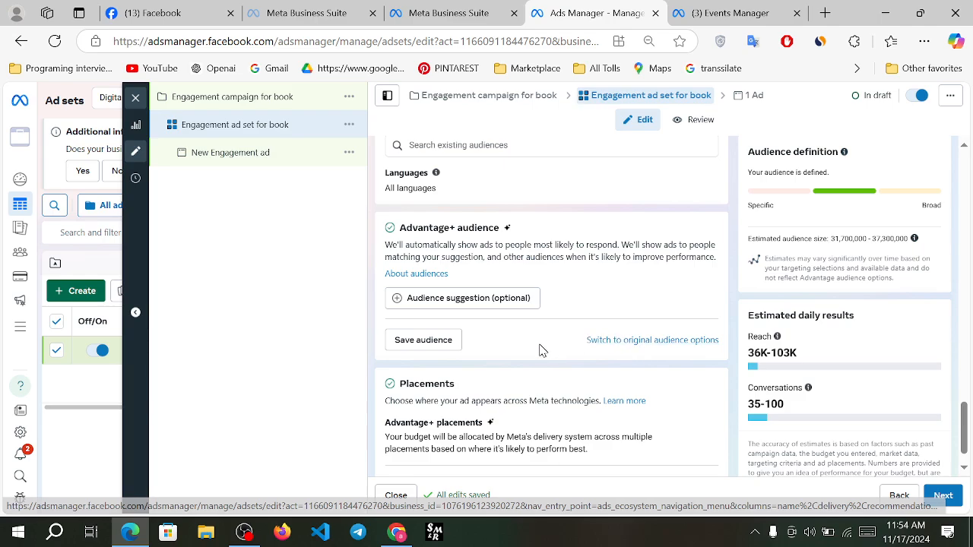
pyautogui.scroll(-1, 542, 350)
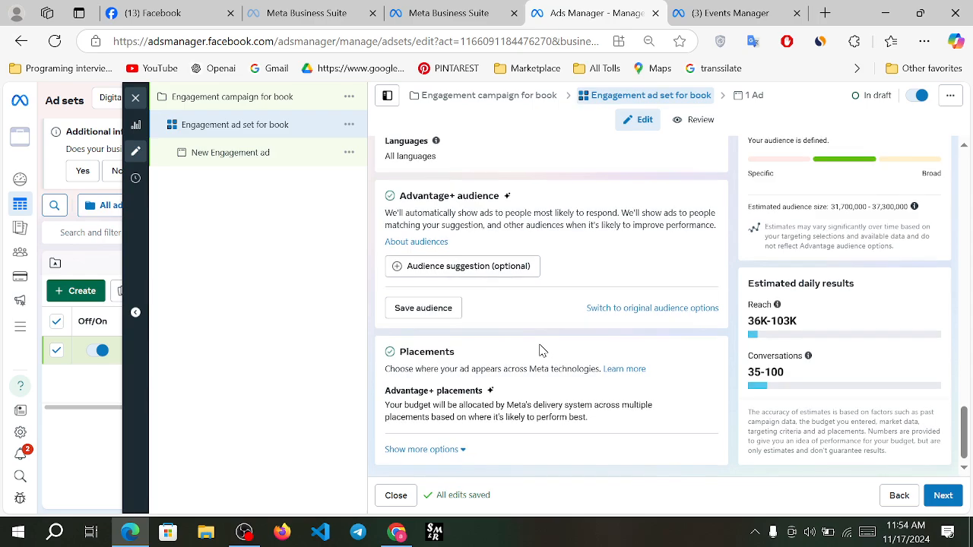
# Open the optional audience suggestion for the Advantage+ audience and look at the detailed targeting categories
pyautogui.click(411, 267)
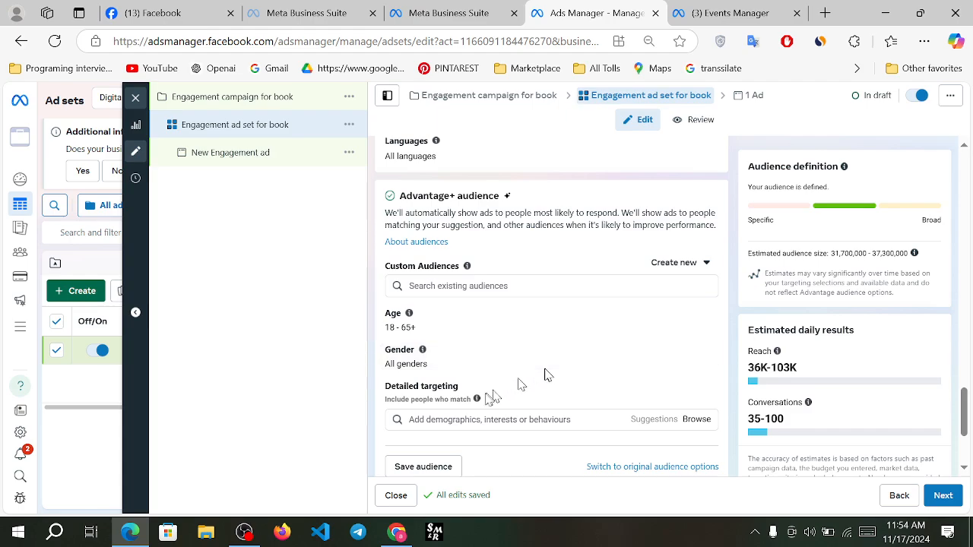
pyautogui.scroll(-1, 486, 393)
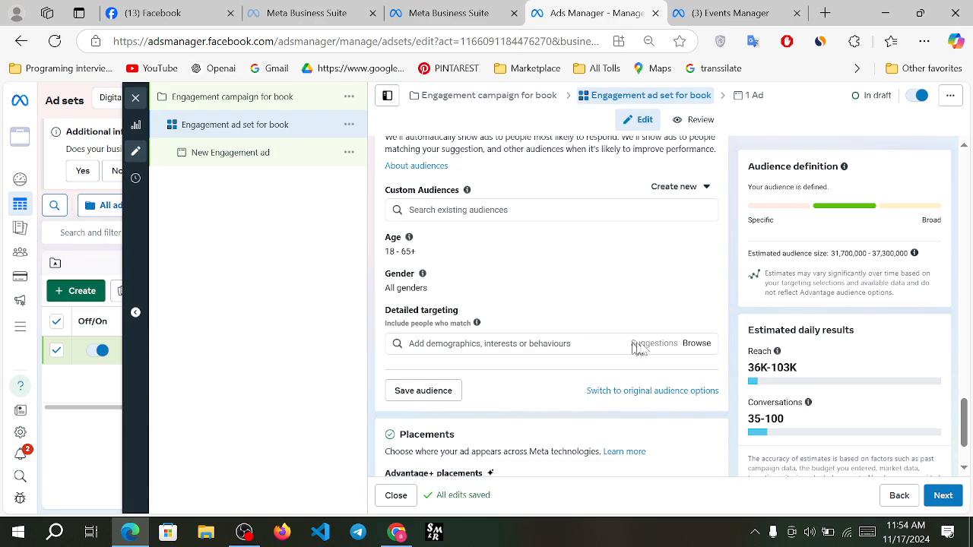
pyautogui.click(700, 346)
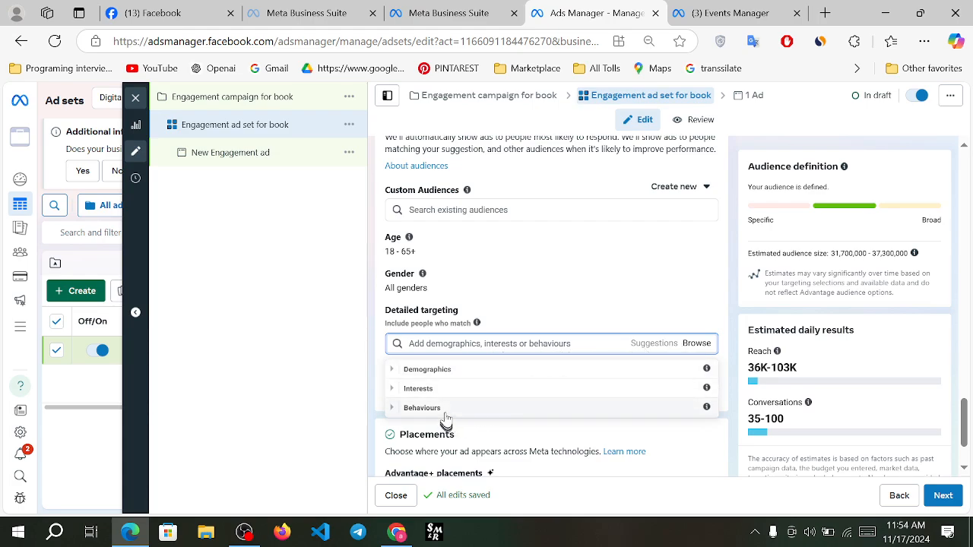
pyautogui.click(703, 346)
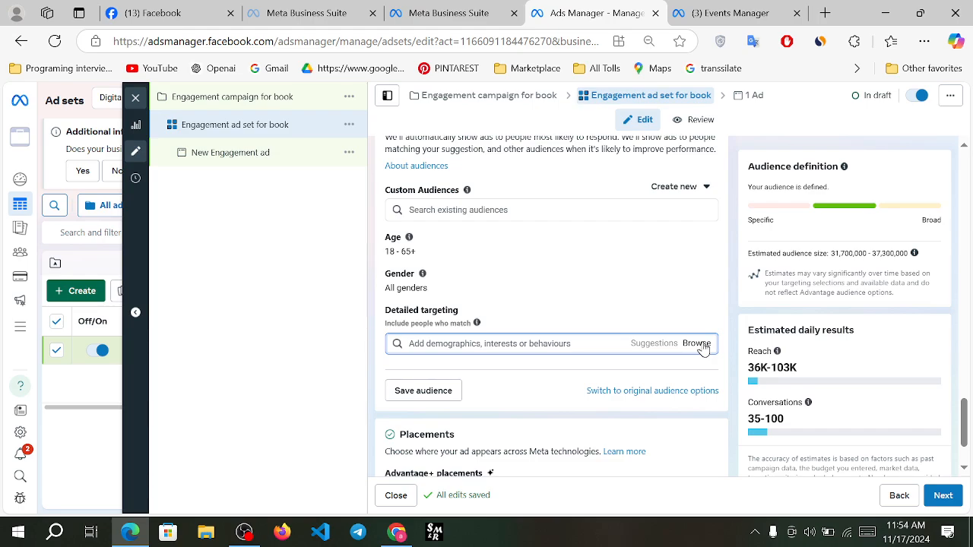
# Search detailed targeting for "small busine" and add the Small business job title
pyautogui.click(501, 342)
pyautogui.write('small')
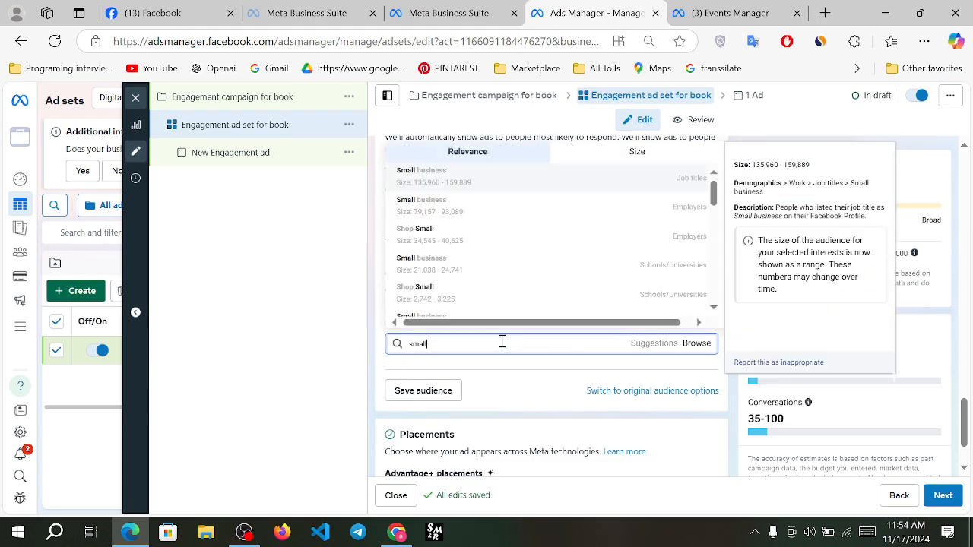
pyautogui.scroll(-3, 478, 283)
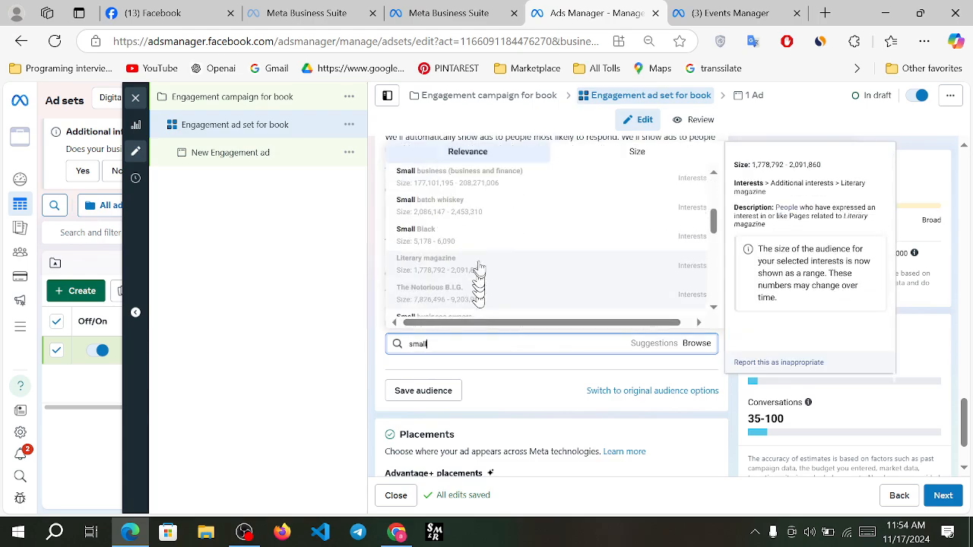
pyautogui.scroll(-2, 517, 297)
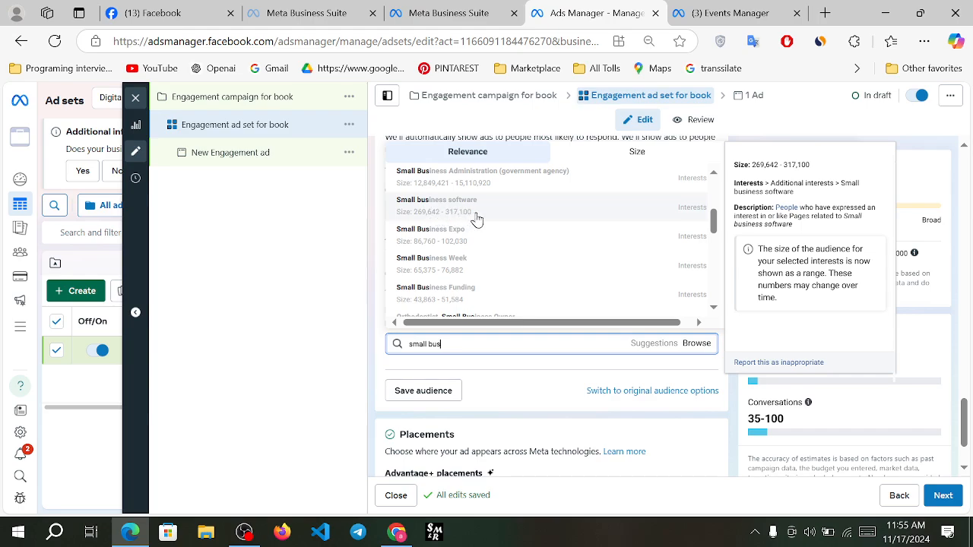
pyautogui.scroll(-5, 477, 220)
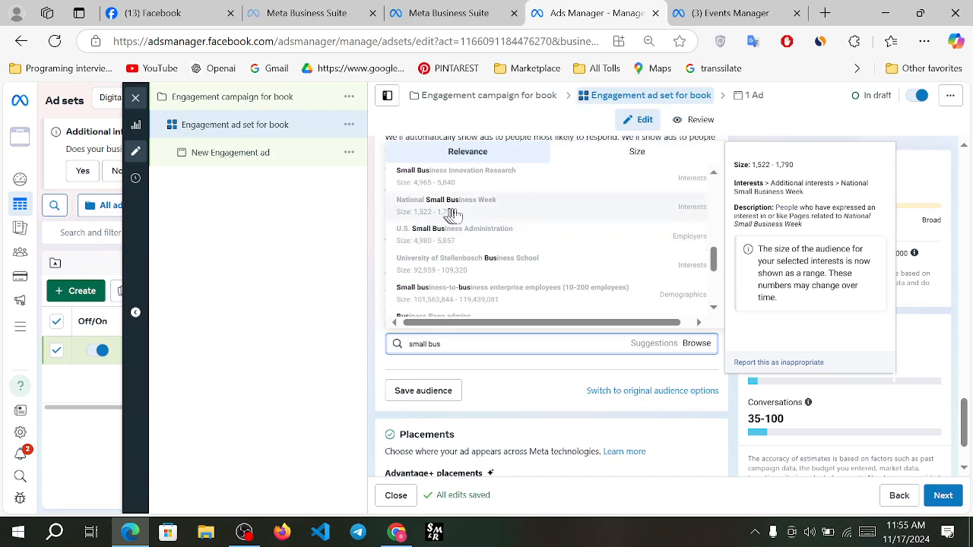
pyautogui.scroll(-3, 509, 259)
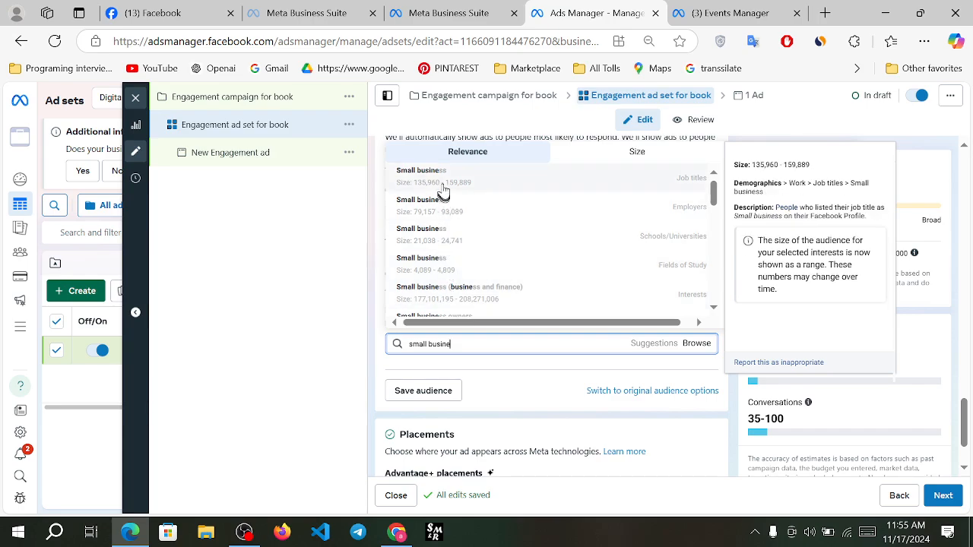
pyautogui.click(443, 187)
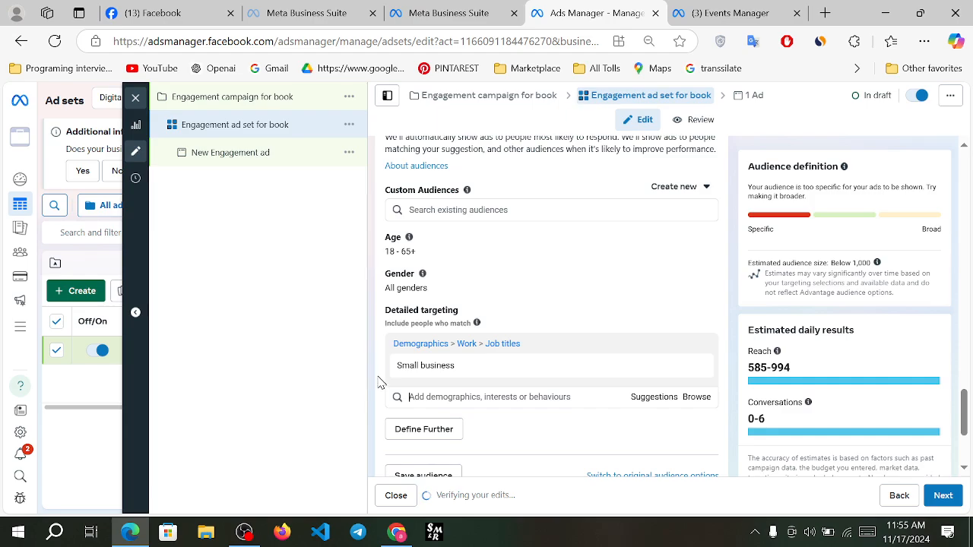
# Switch the ad set's placements from Advantage+ placements to Manual placements
pyautogui.scroll(-2, 380, 384)
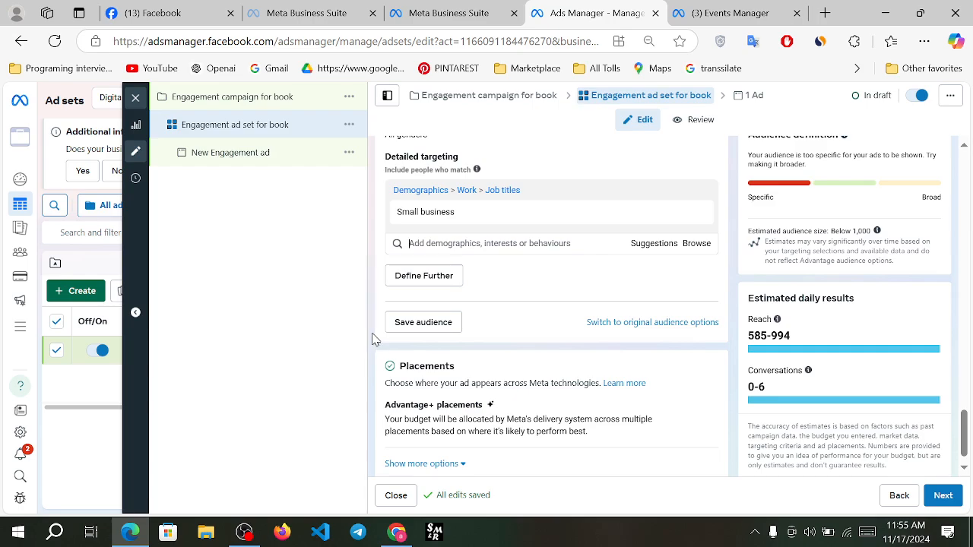
pyautogui.scroll(-1, 372, 339)
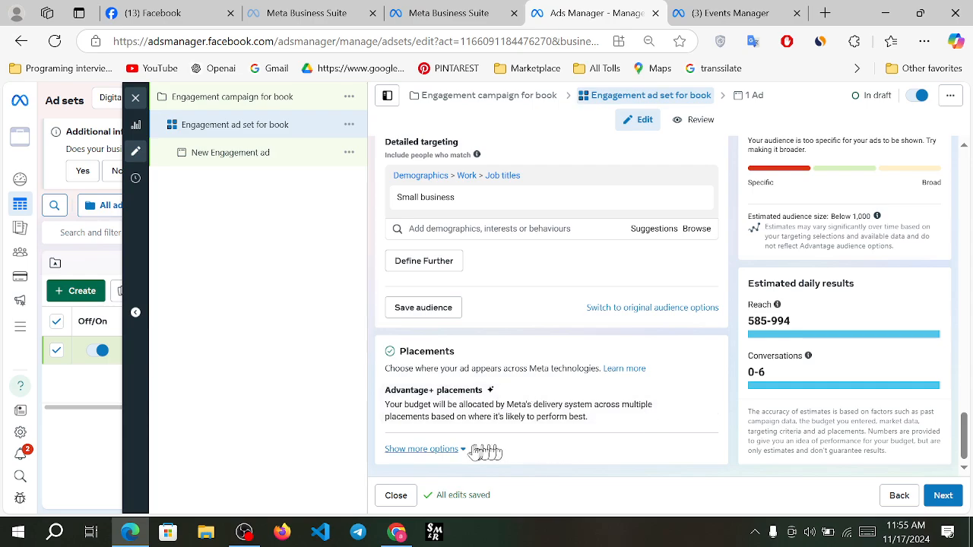
pyautogui.click(703, 392)
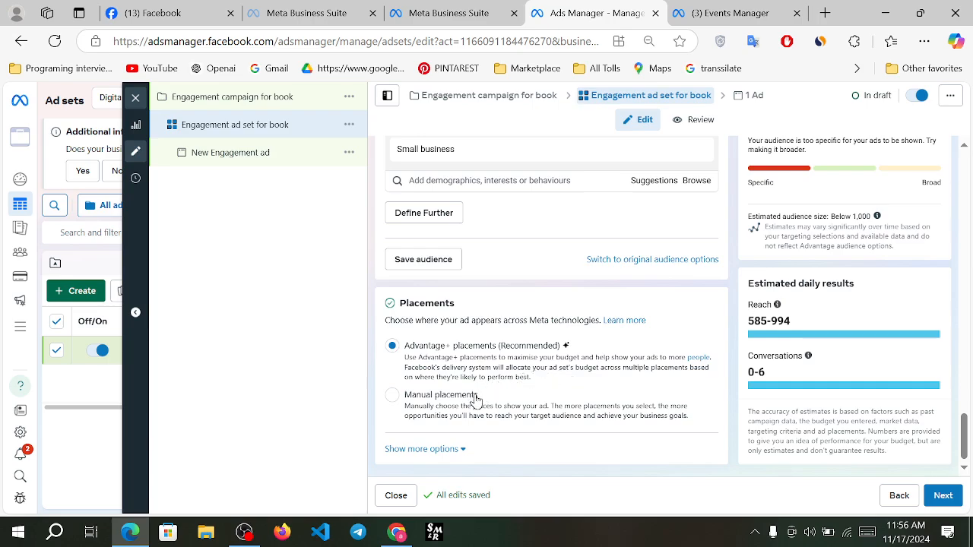
pyautogui.click(393, 396)
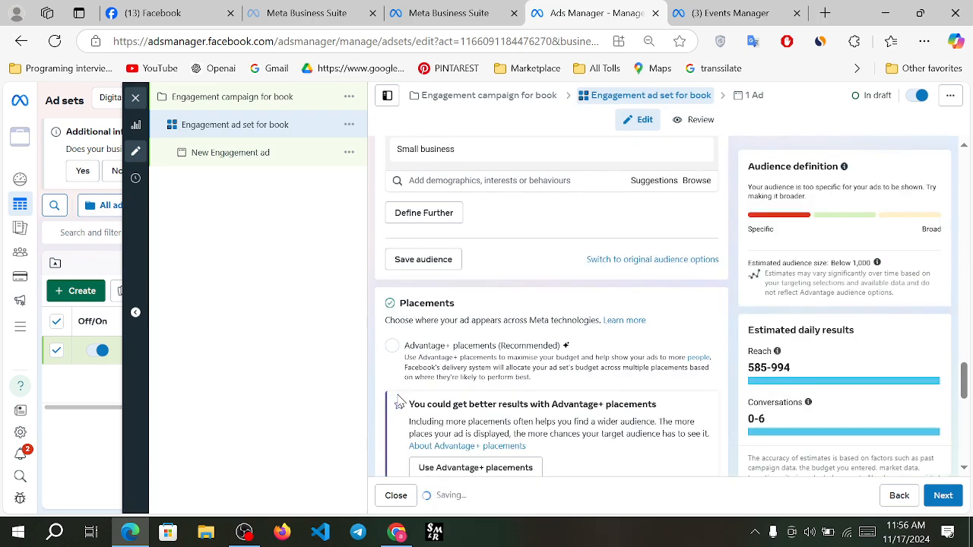
# Remove Messenger and Audience Network from the ad set's platforms, keeping only Facebook and Instagram
pyautogui.scroll(-2, 505, 407)
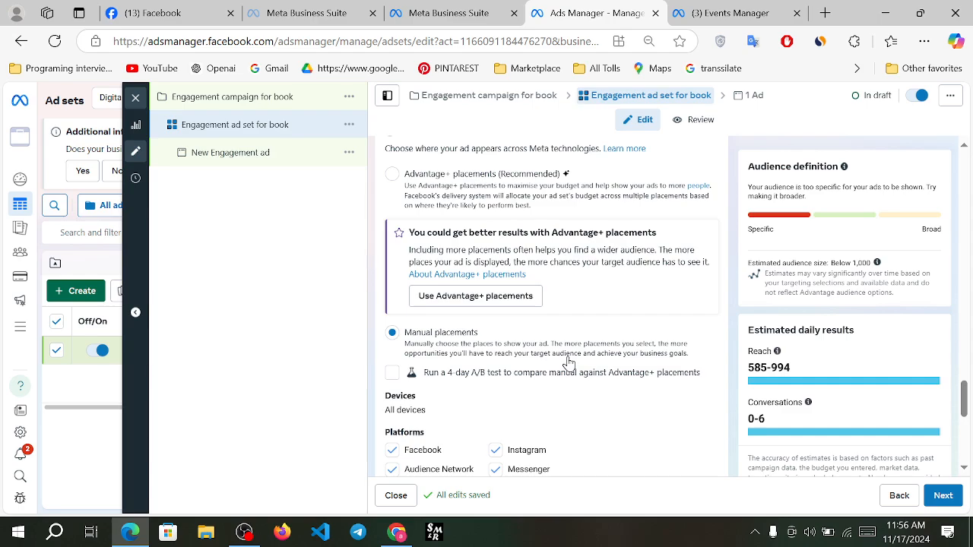
pyautogui.scroll(-2, 568, 363)
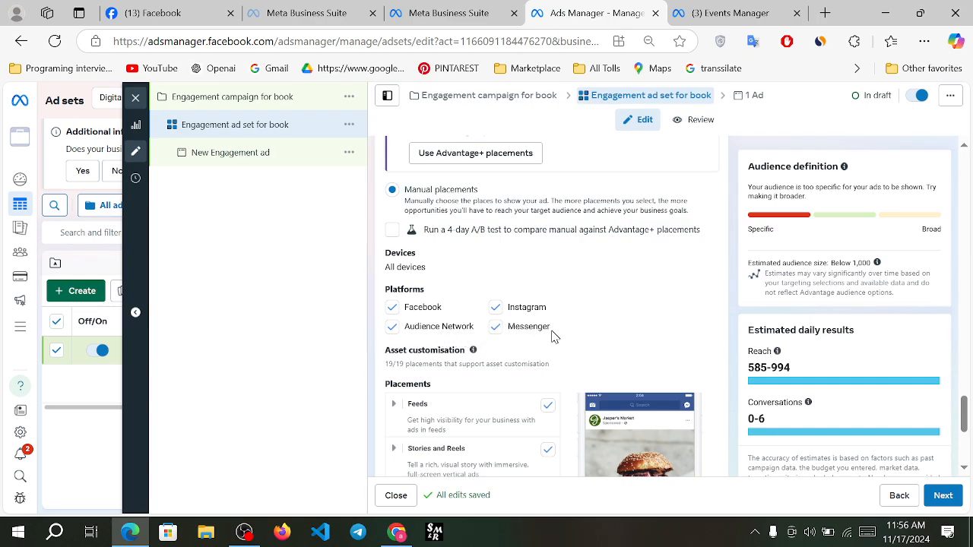
pyautogui.scroll(-1, 554, 337)
pyautogui.scroll(-1, 554, 337)
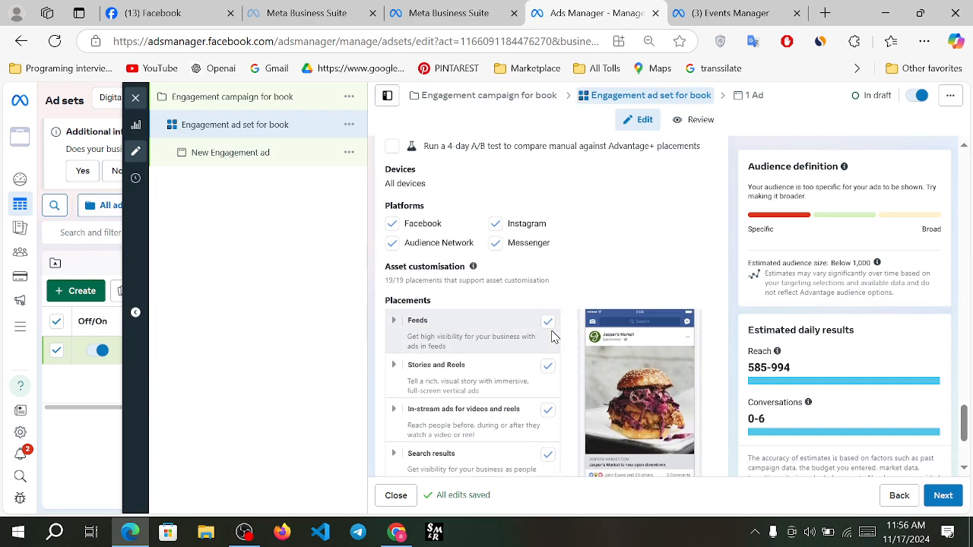
pyautogui.click(495, 247)
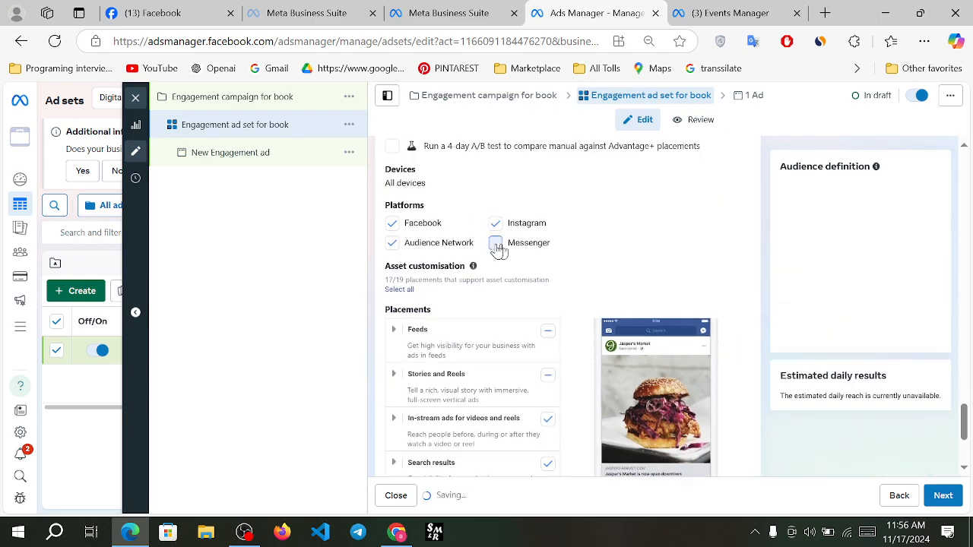
pyautogui.click(393, 246)
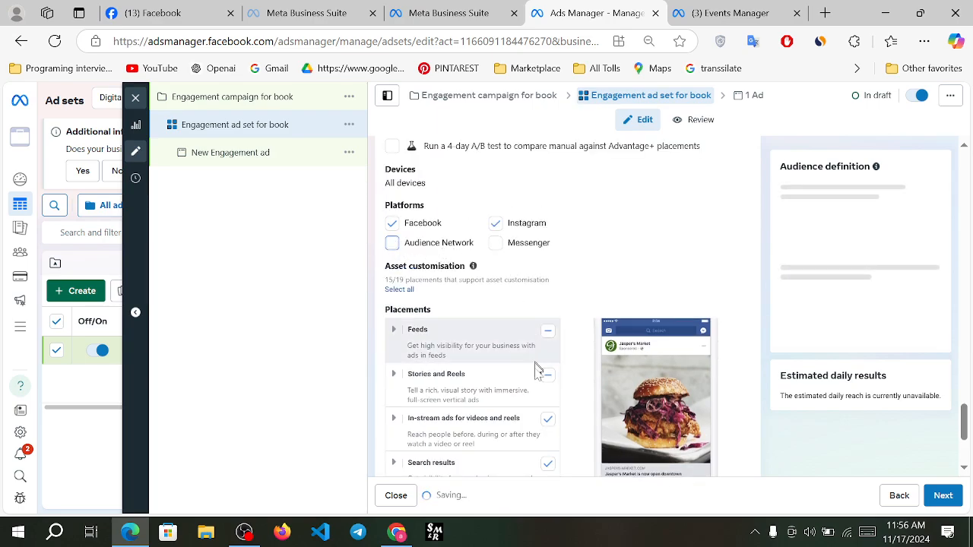
# Exclude the Search results placement from the ad set and continue to the New Engagement ad
pyautogui.scroll(-1, 536, 380)
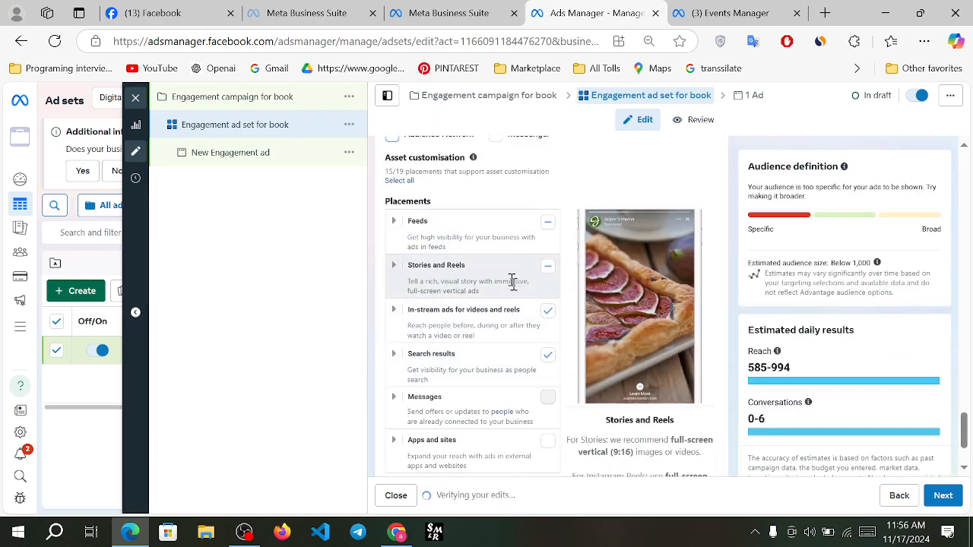
pyautogui.click(549, 357)
pyautogui.click(549, 357)
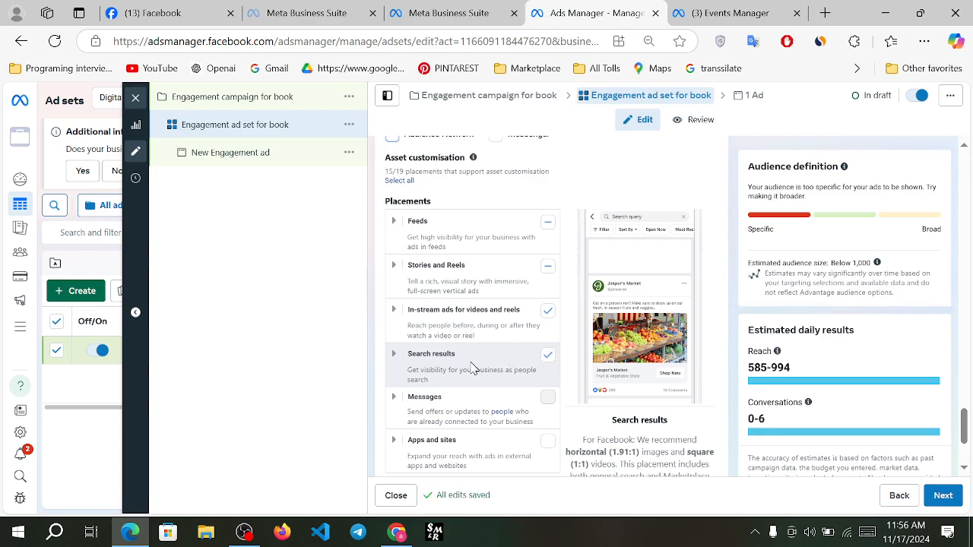
pyautogui.click(548, 357)
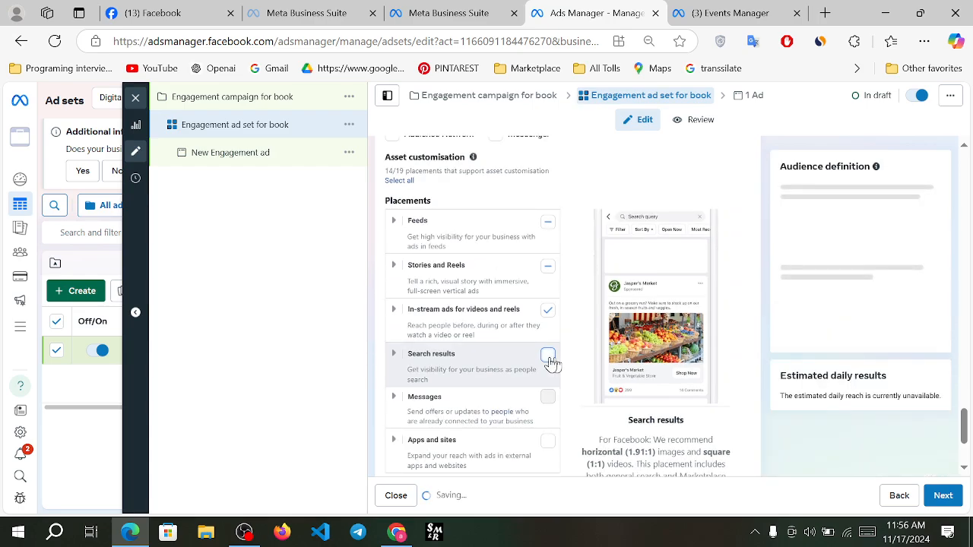
pyautogui.moveTo(777, 355)
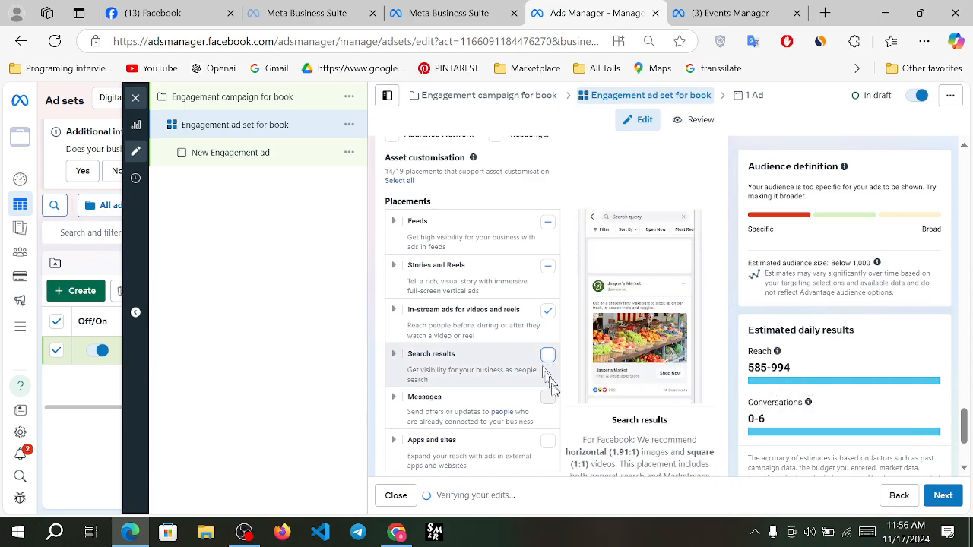
pyautogui.scroll(-2, 560, 421)
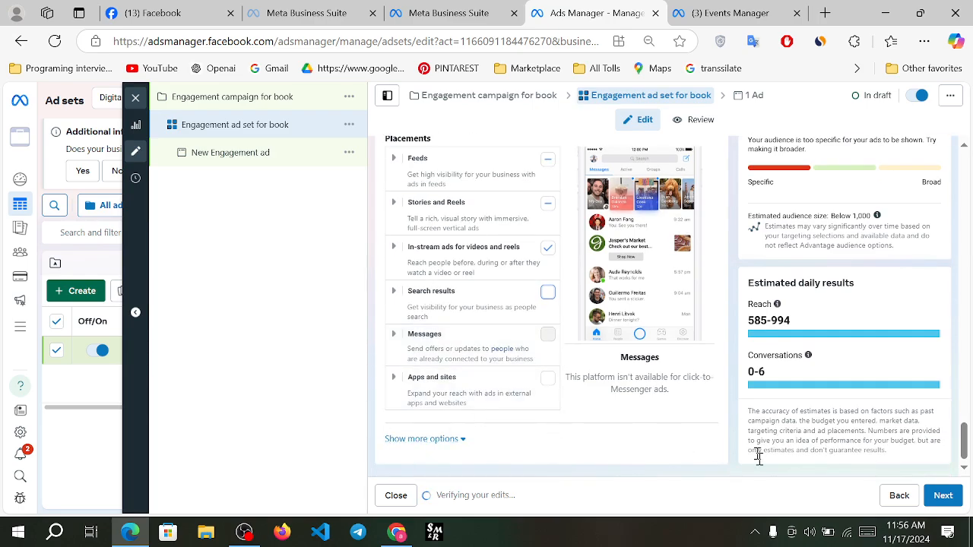
pyautogui.click(943, 496)
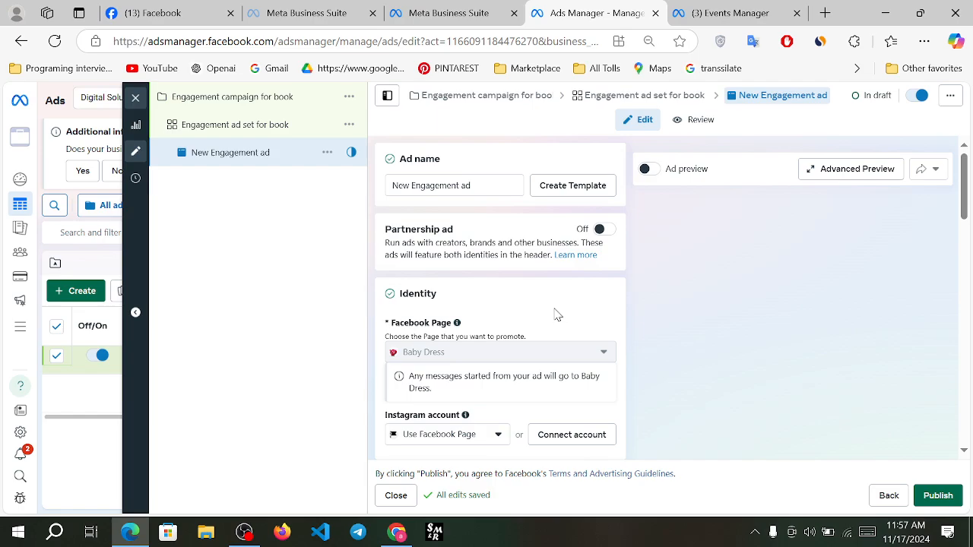
# Review the ad's settings, including its message template, the Facebook Page under Identity and the available Instagram account options
pyautogui.scroll(-5, 556, 305)
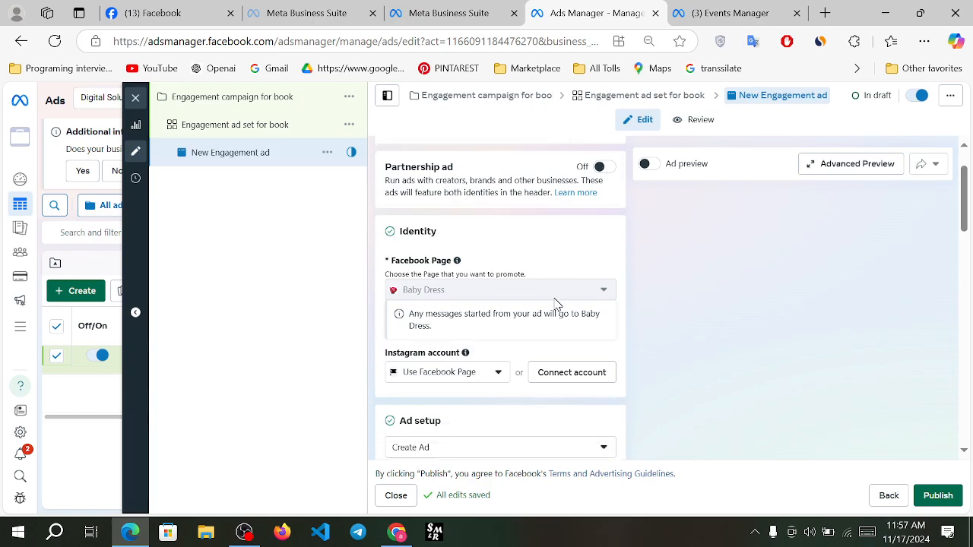
pyautogui.scroll(-7, 556, 305)
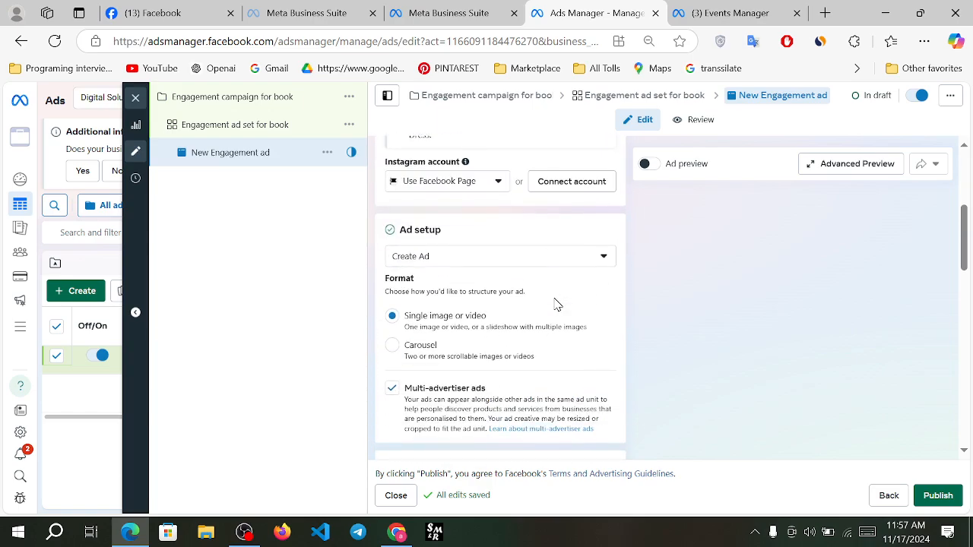
pyautogui.scroll(-2, 556, 305)
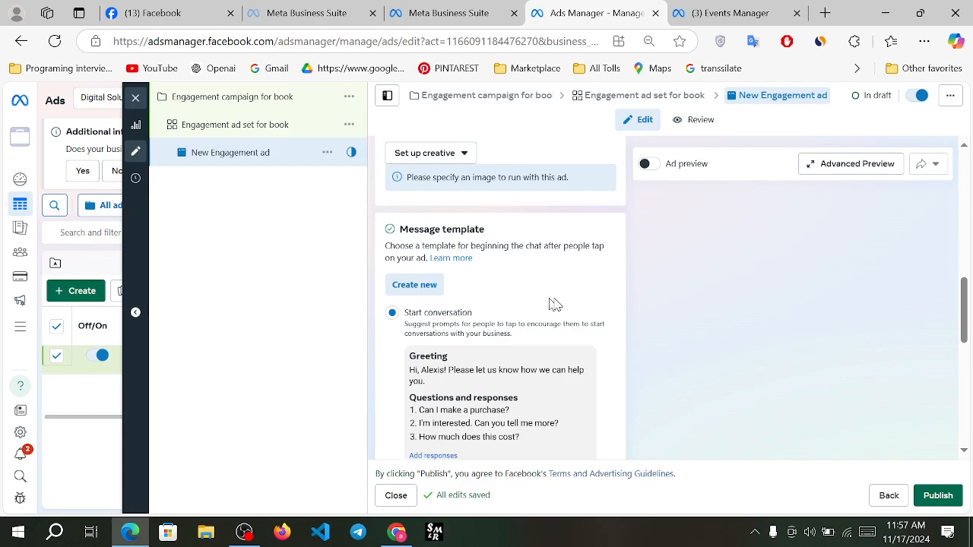
pyautogui.scroll(7, 557, 305)
pyautogui.scroll(6, 558, 305)
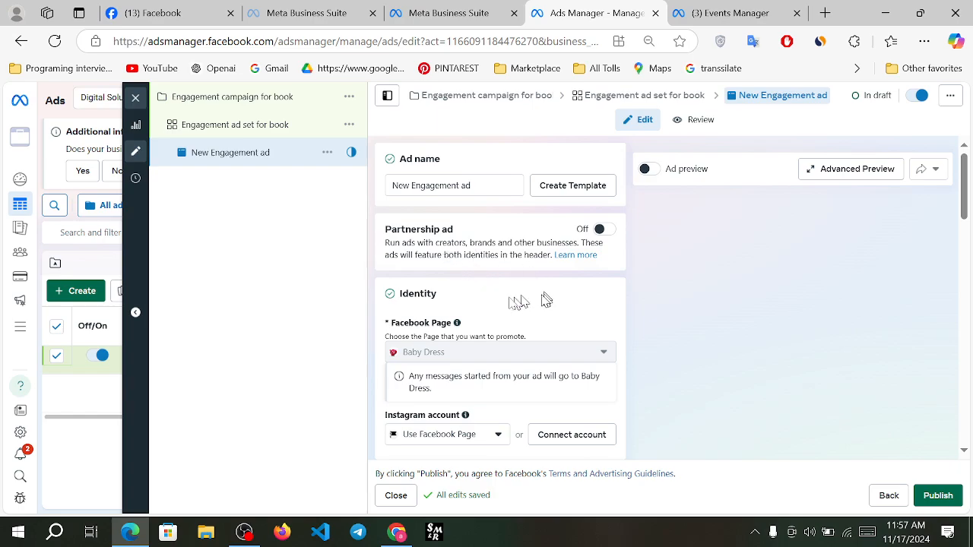
pyautogui.scroll(-1, 493, 304)
pyautogui.scroll(-1, 492, 305)
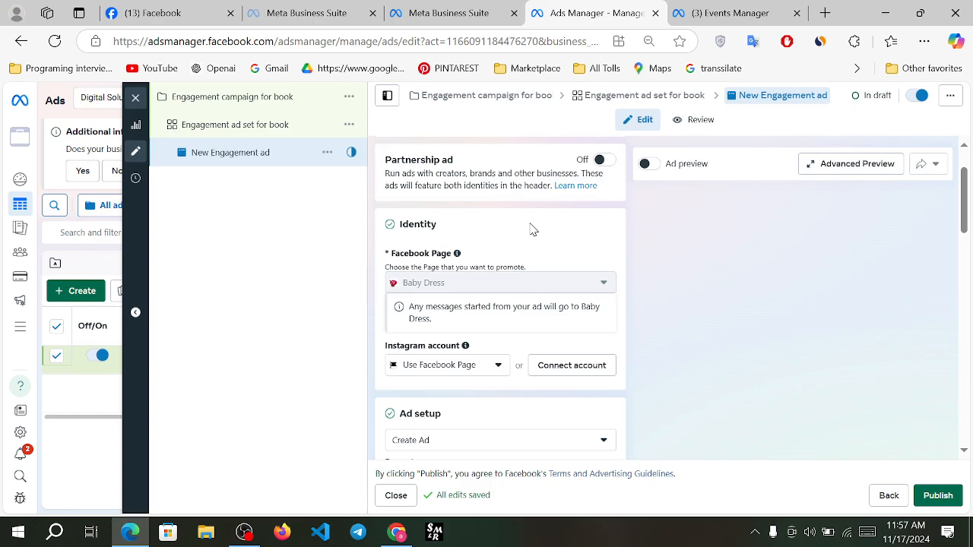
pyautogui.scroll(-1, 533, 230)
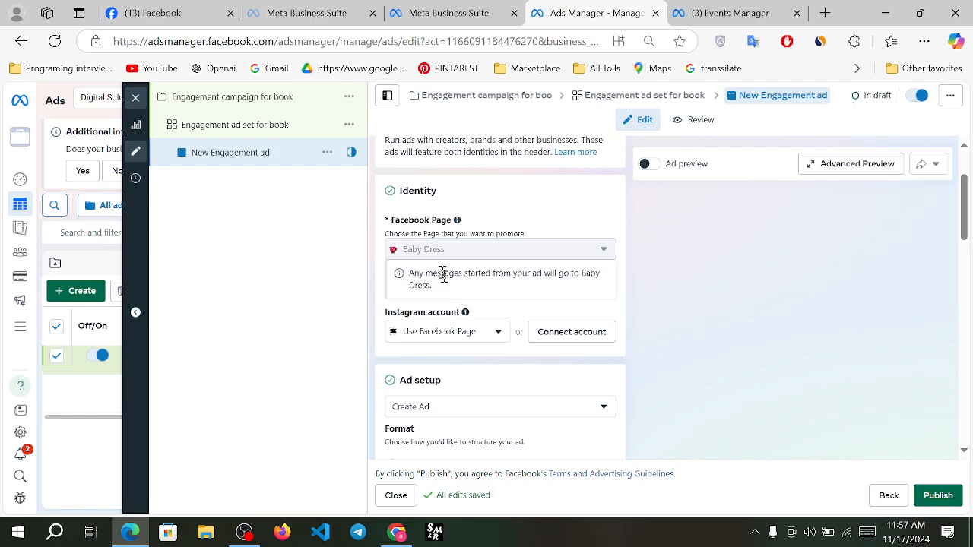
pyautogui.moveTo(509, 251)
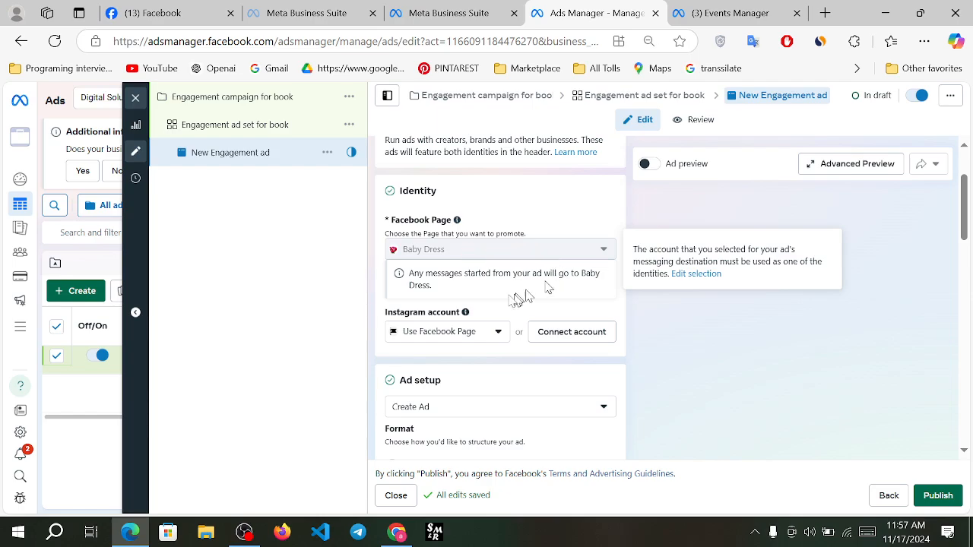
pyautogui.moveTo(591, 246)
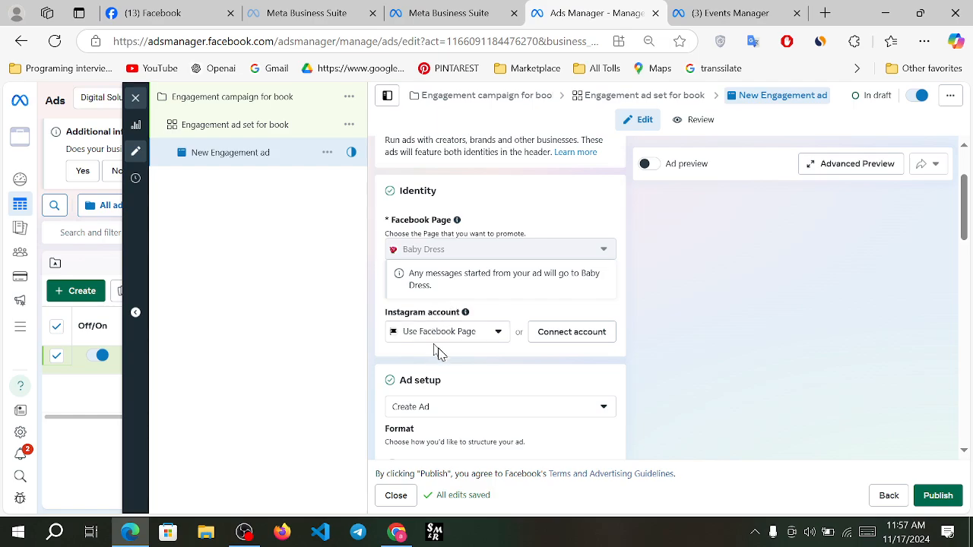
pyautogui.click(495, 335)
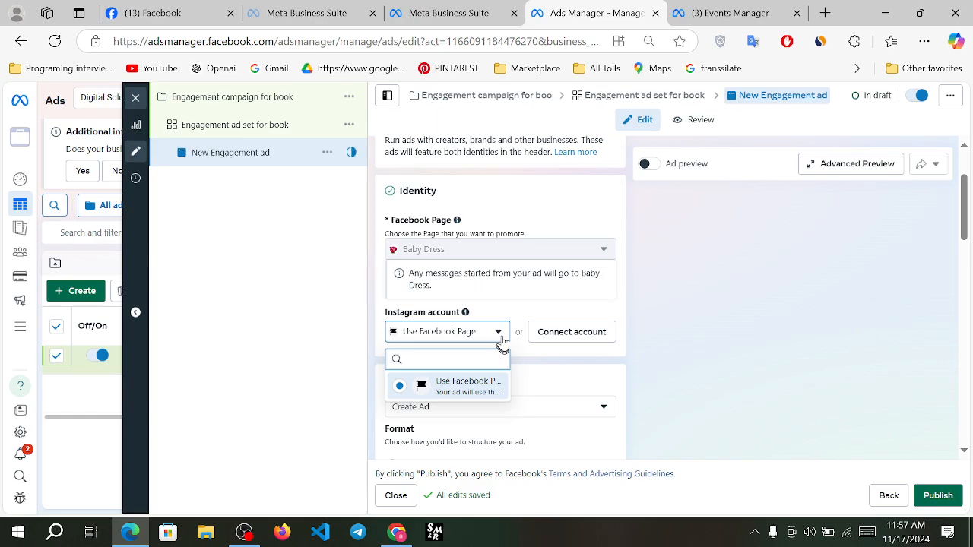
pyautogui.click(500, 335)
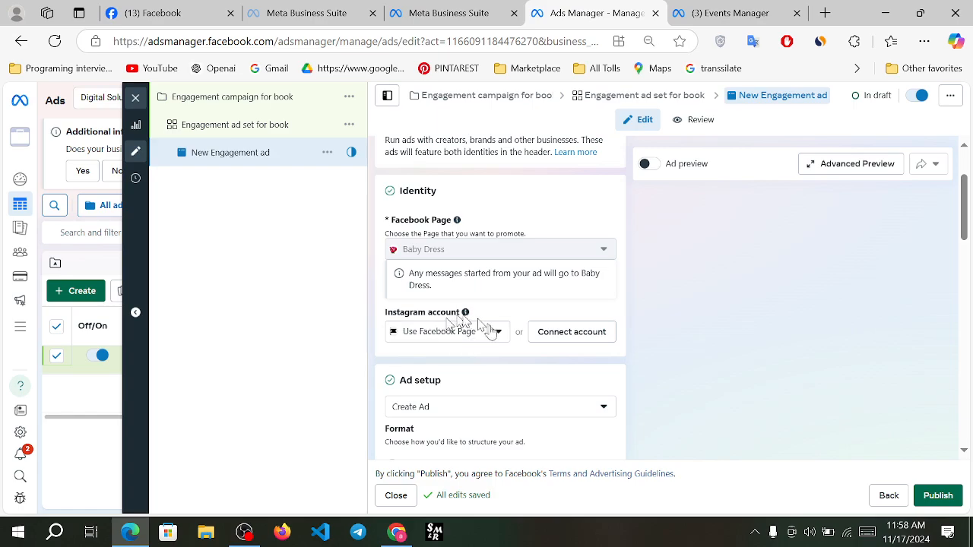
# Change the ad setup to Use existing post
pyautogui.scroll(-2, 508, 361)
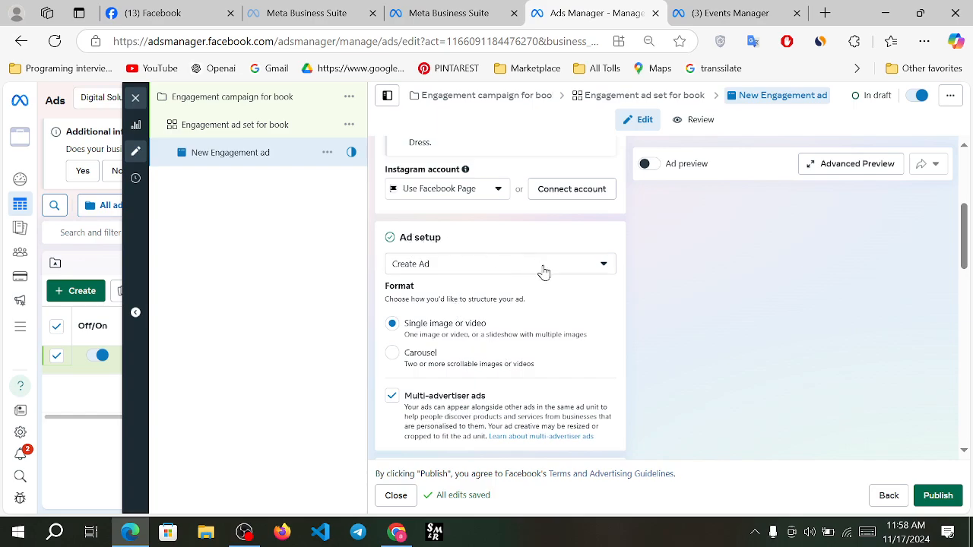
pyautogui.scroll(-1, 544, 272)
pyautogui.scroll(1, 545, 272)
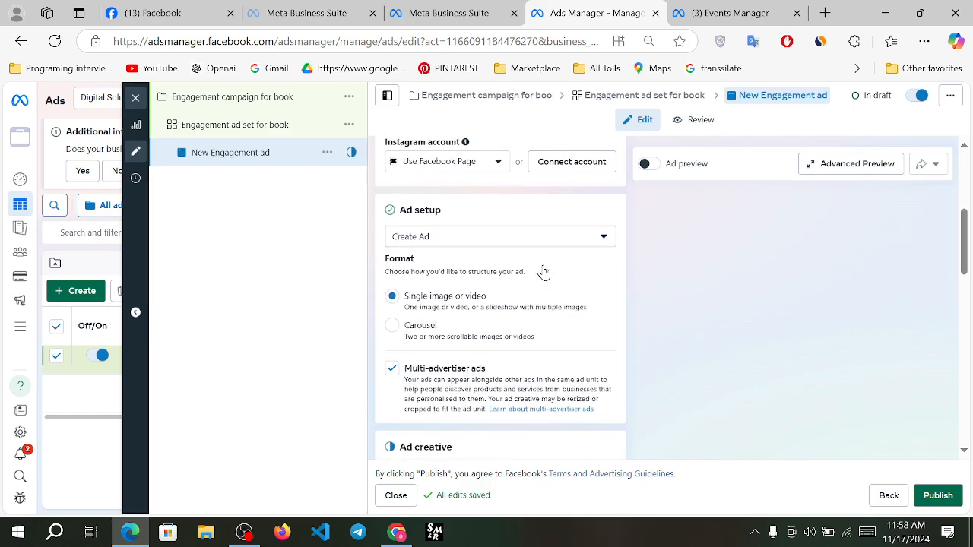
pyautogui.click(594, 242)
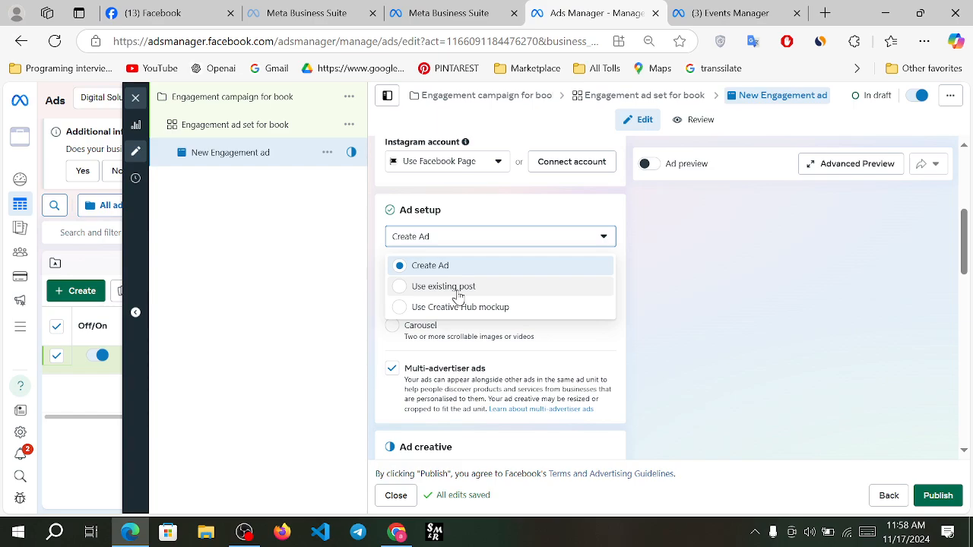
pyautogui.click(403, 291)
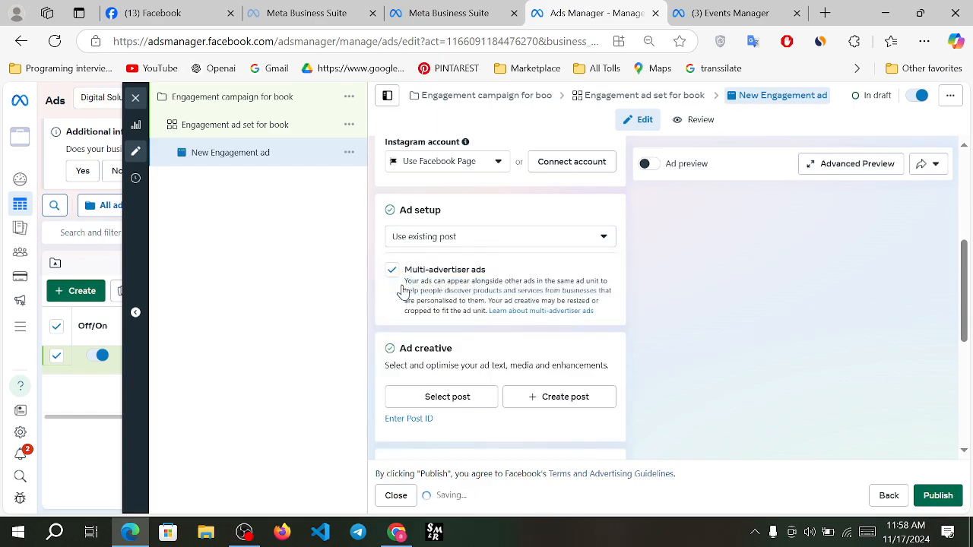
# Choose the published Facebook photo post of 4 Nov 2024 with the two-photo people collage as the ad creative
pyautogui.scroll(-2, 527, 330)
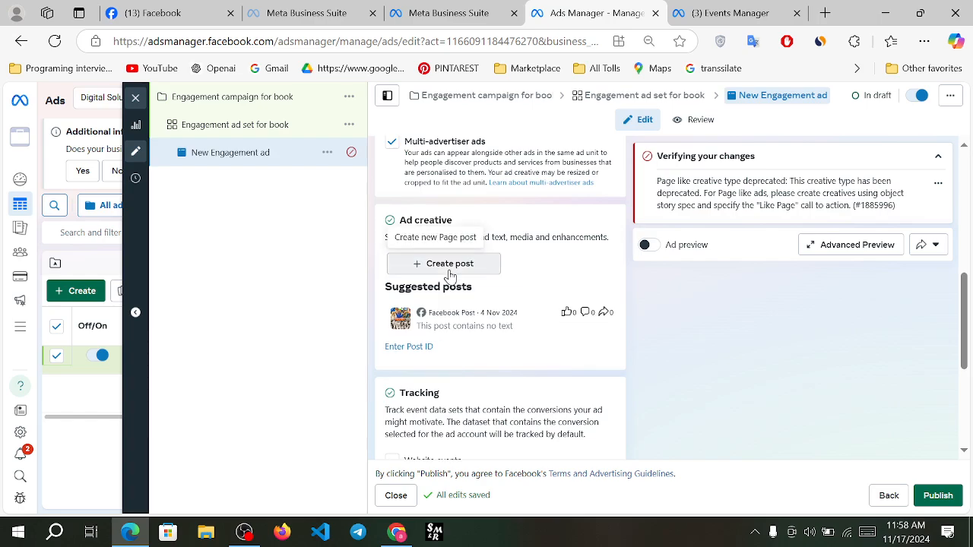
pyautogui.click(450, 267)
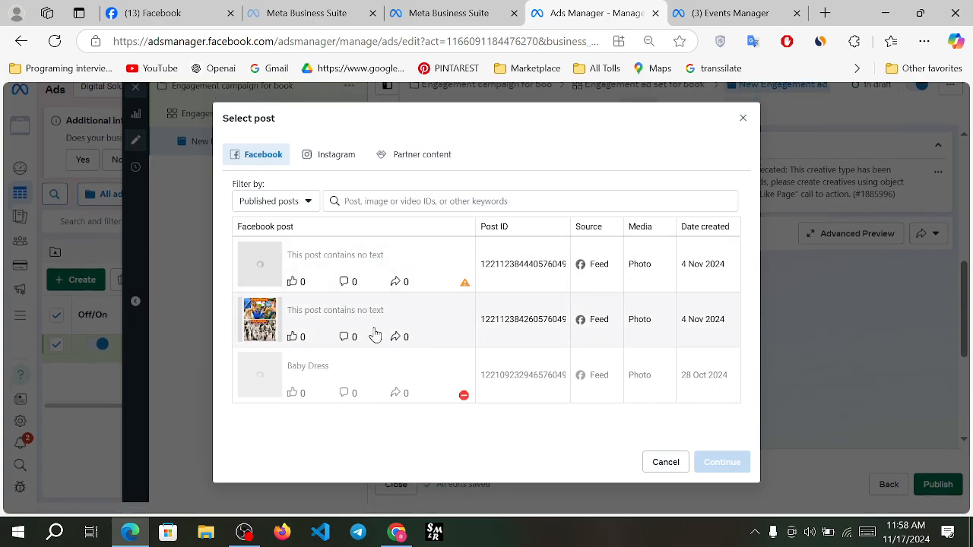
pyautogui.click(267, 321)
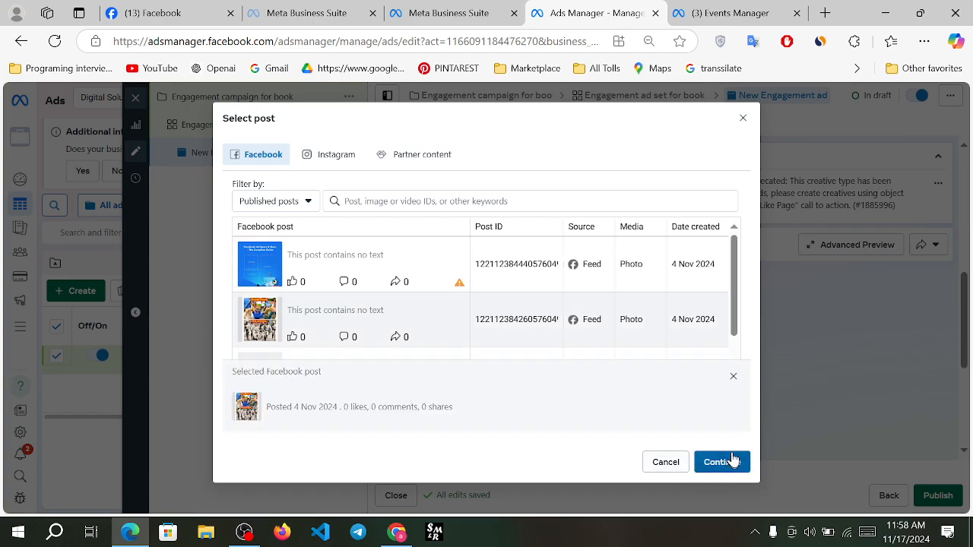
pyautogui.click(735, 464)
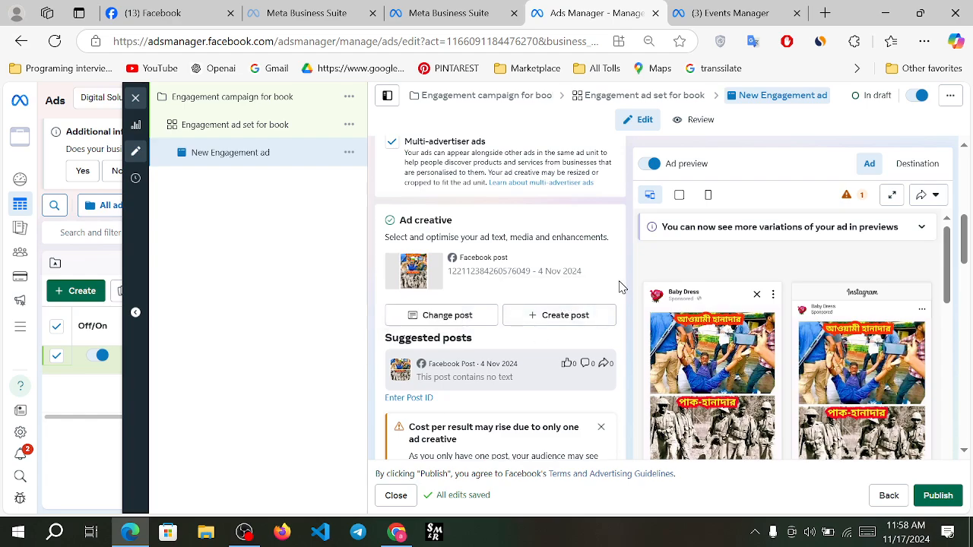
pyautogui.scroll(-1, 620, 287)
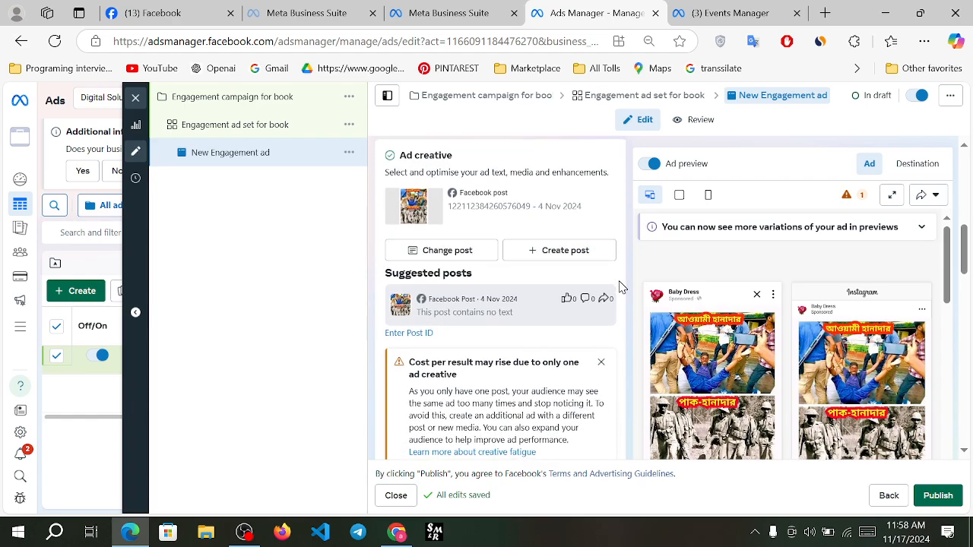
pyautogui.scroll(-1, 620, 287)
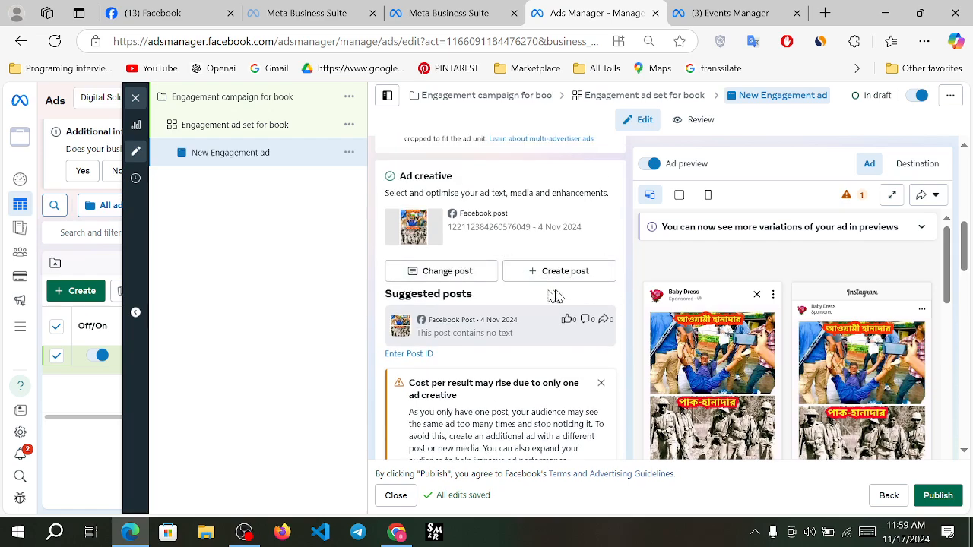
# Review the ad creative section, including the call to action and the button added to the post
pyautogui.scroll(-3, 525, 308)
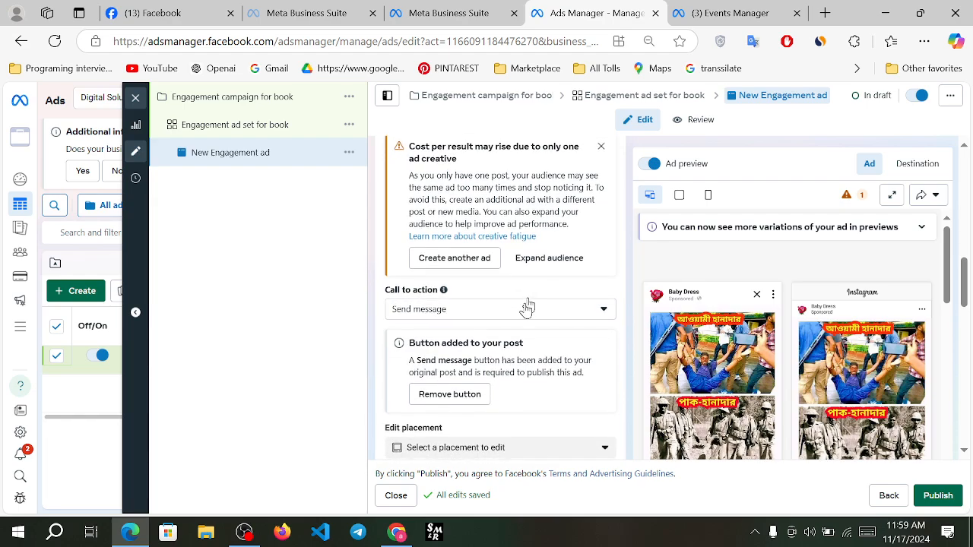
pyautogui.scroll(-1, 528, 307)
pyautogui.scroll(2, 528, 307)
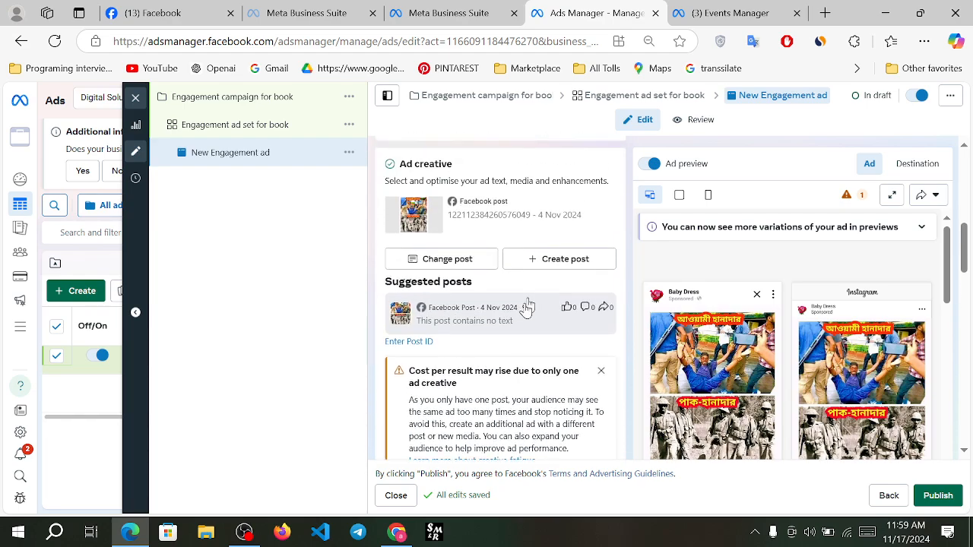
# Return to the Engagement ad set for book and review its settings, expanding the additional options under Placements
pyautogui.click(226, 131)
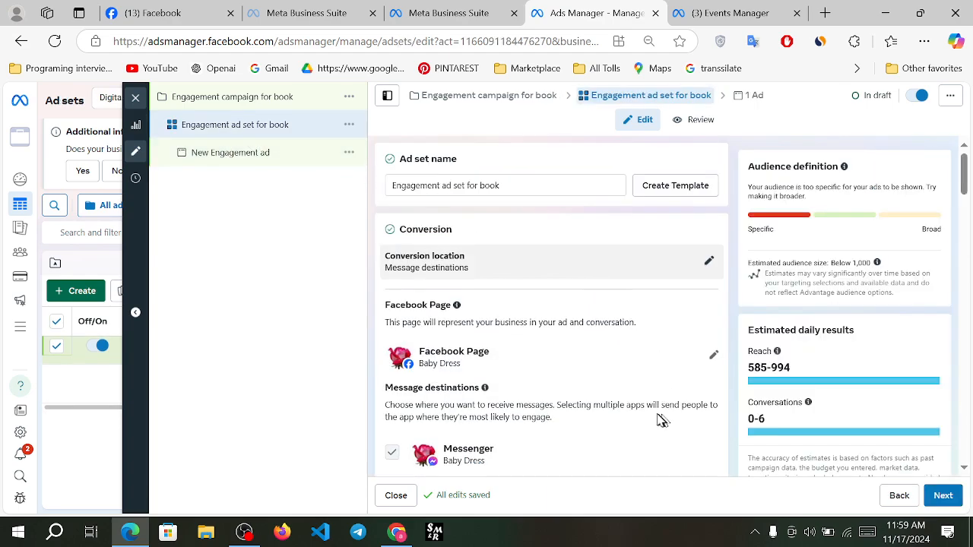
pyautogui.scroll(-7, 612, 421)
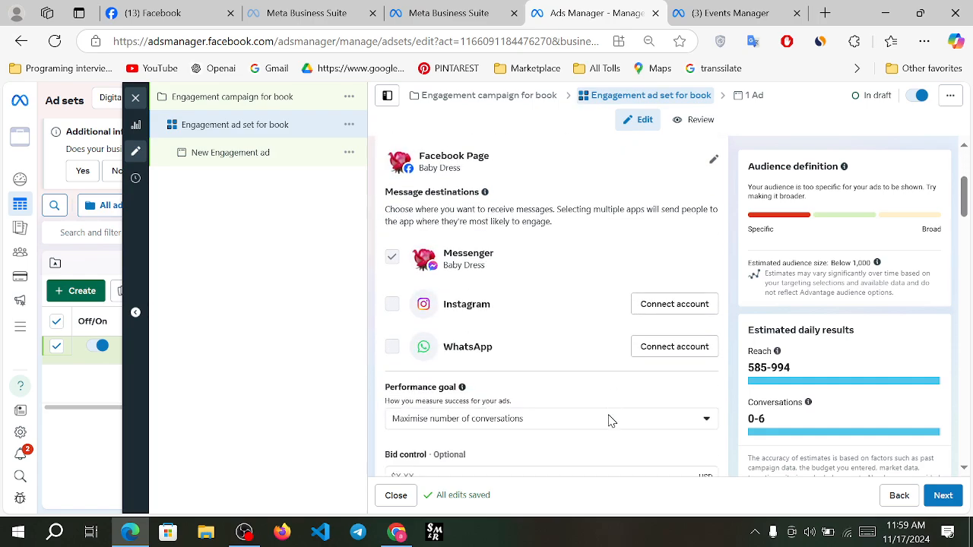
pyautogui.scroll(-6, 612, 420)
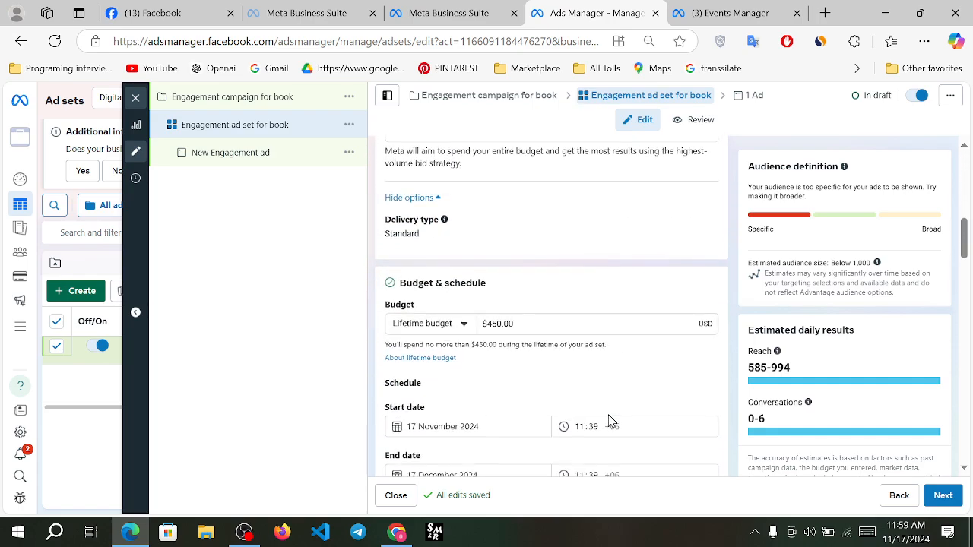
pyautogui.scroll(-8, 612, 421)
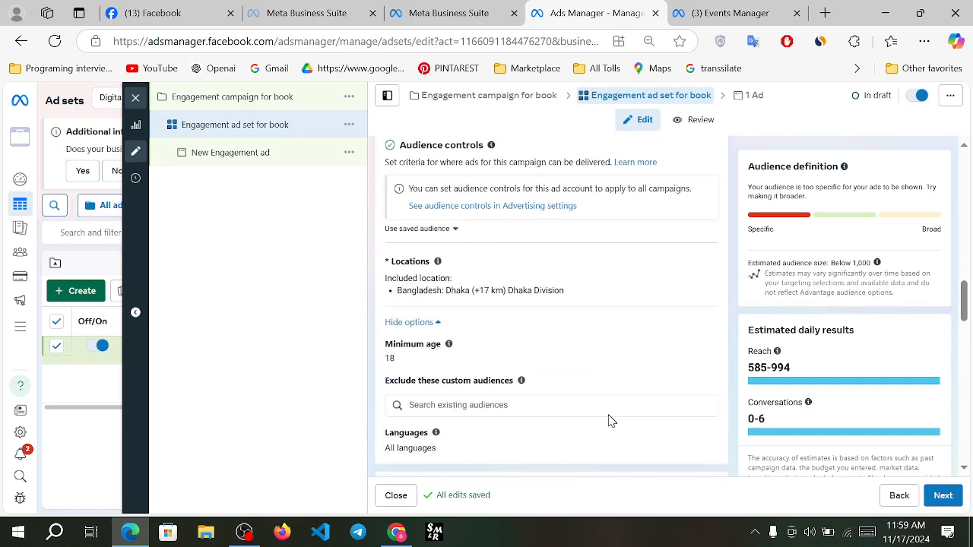
pyautogui.scroll(-6, 612, 421)
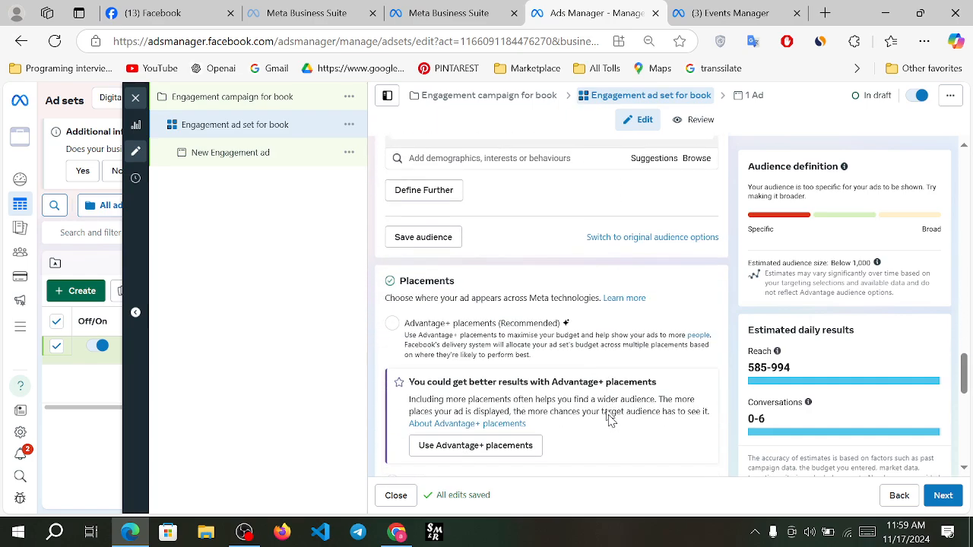
pyautogui.scroll(-2, 612, 421)
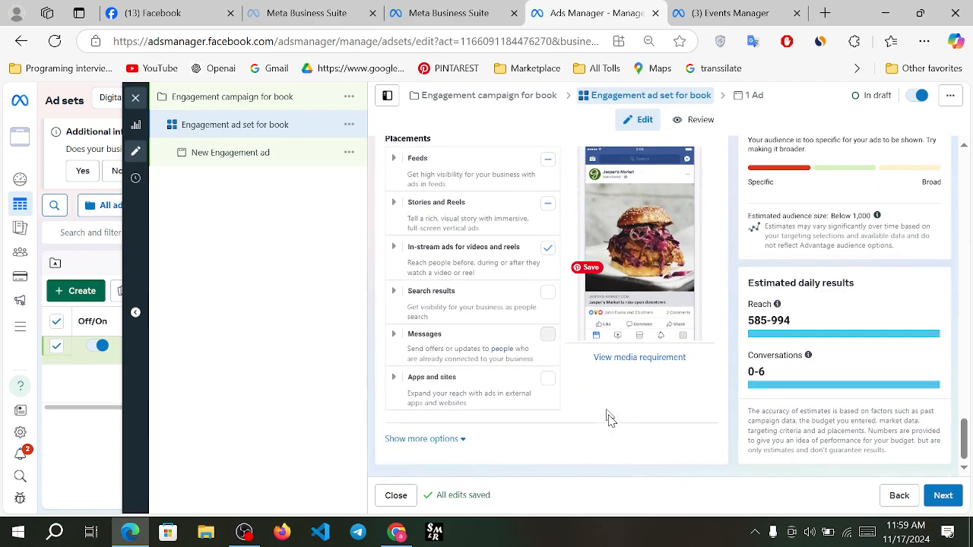
pyautogui.click(461, 444)
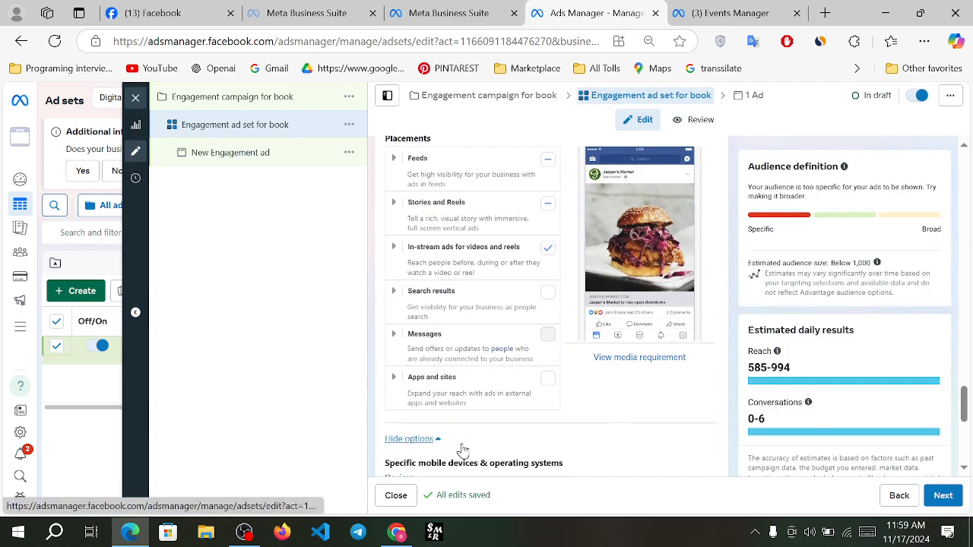
pyautogui.scroll(-5, 593, 447)
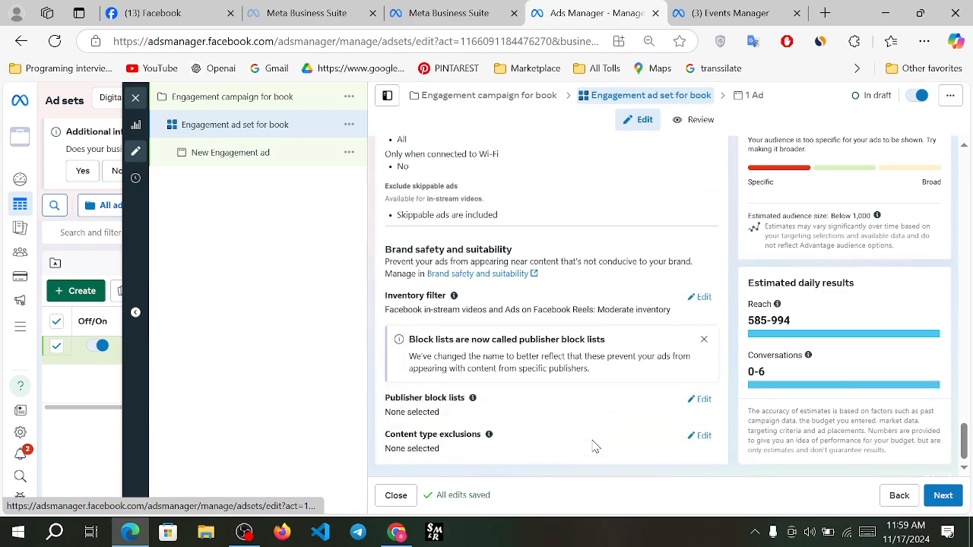
pyautogui.scroll(10, 595, 447)
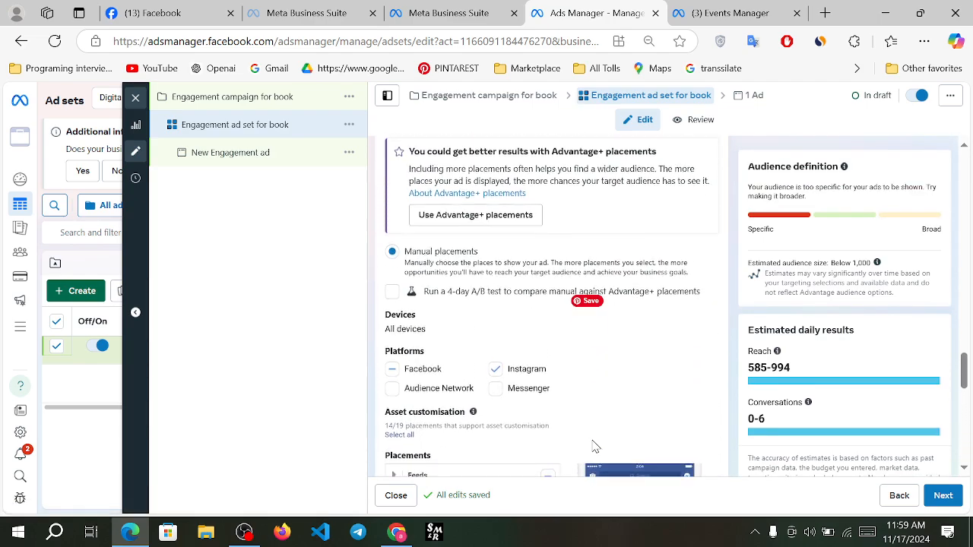
# Start switching the ad set to original audience options, but choose to keep using Advantage+ audience
pyautogui.scroll(4, 595, 447)
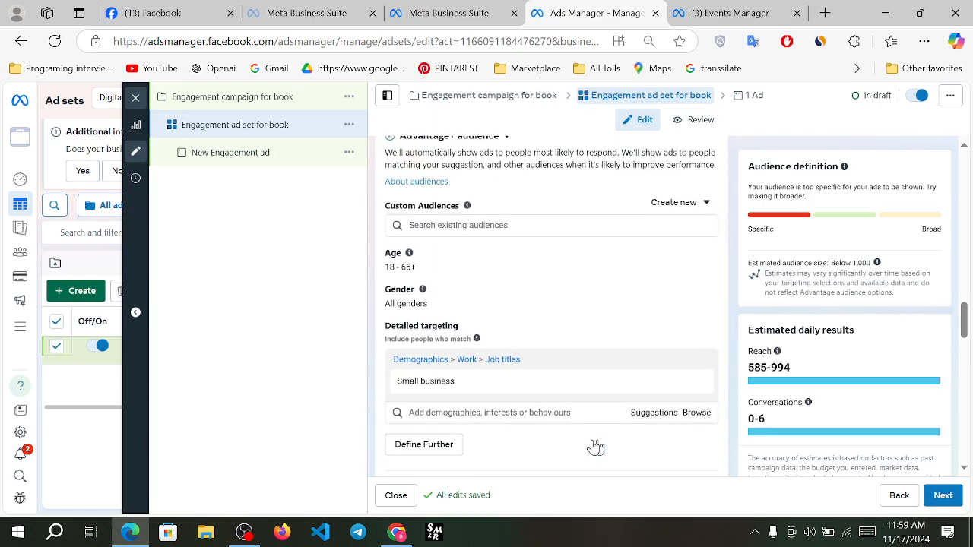
pyautogui.scroll(-2, 593, 448)
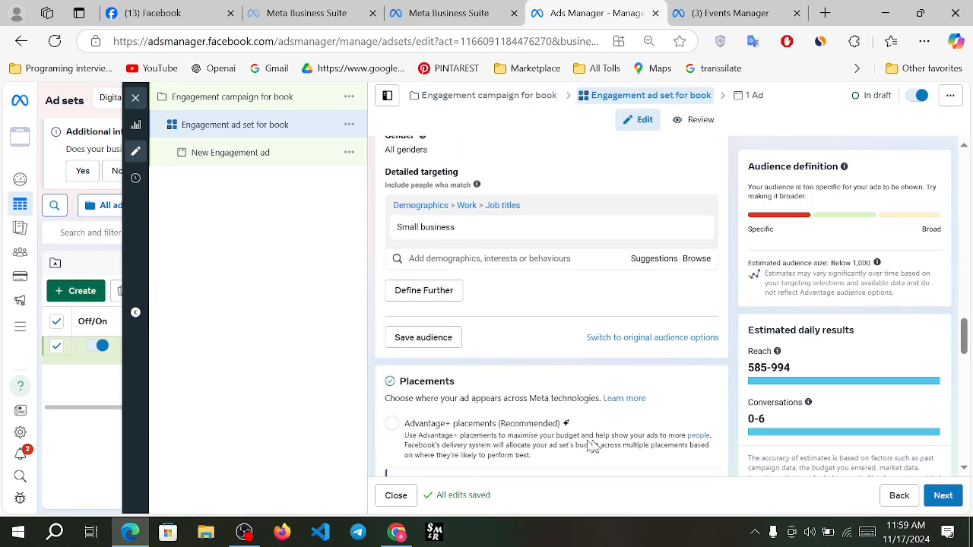
pyautogui.click(660, 340)
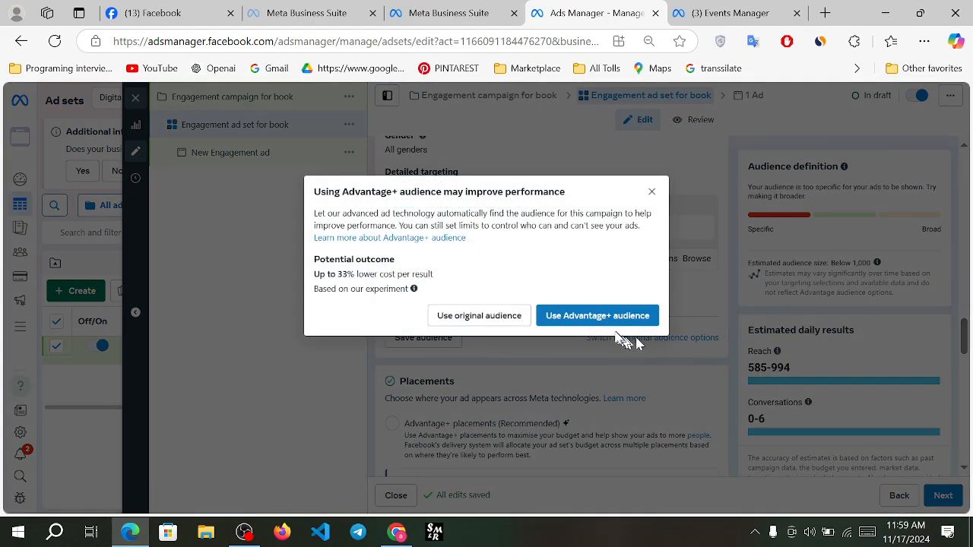
pyautogui.click(608, 322)
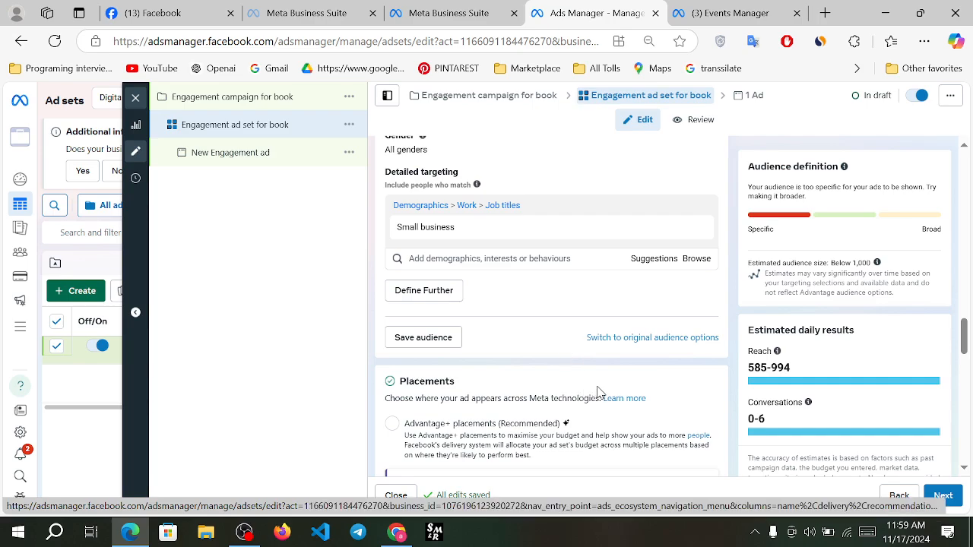
# Review the ad set again, from message destinations and the budget schedule to audience controls, placements and brand safety
pyautogui.scroll(-5, 594, 360)
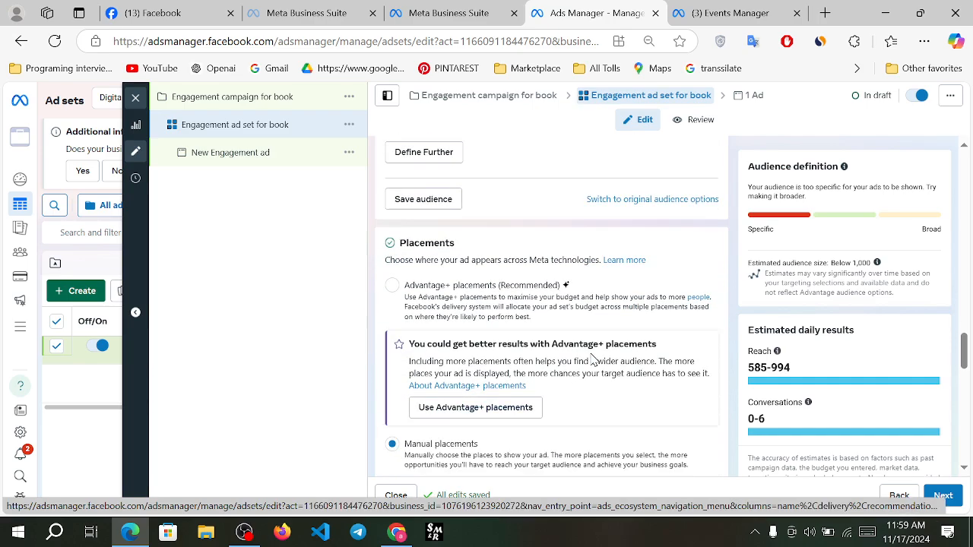
pyautogui.scroll(6, 594, 360)
pyautogui.scroll(6, 594, 360)
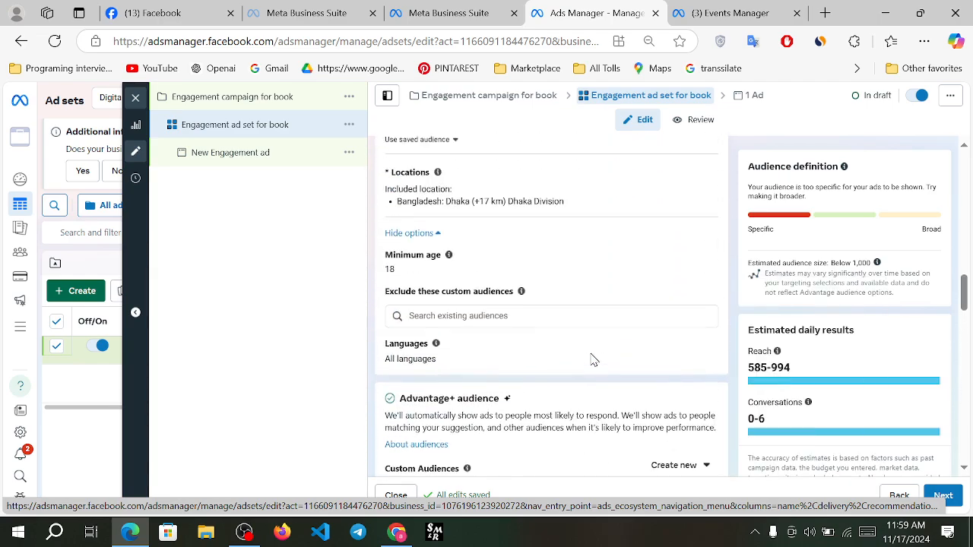
pyautogui.scroll(4, 592, 355)
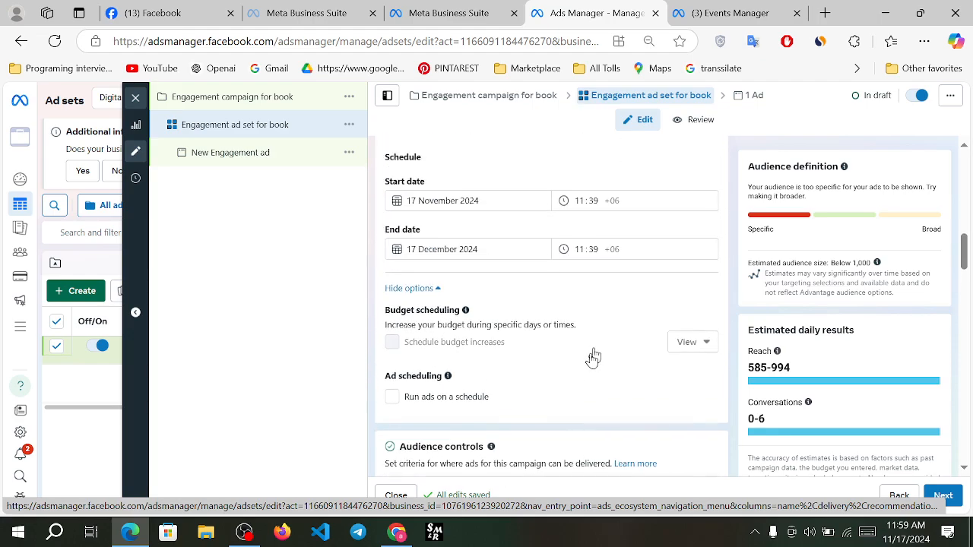
pyautogui.scroll(5, 592, 359)
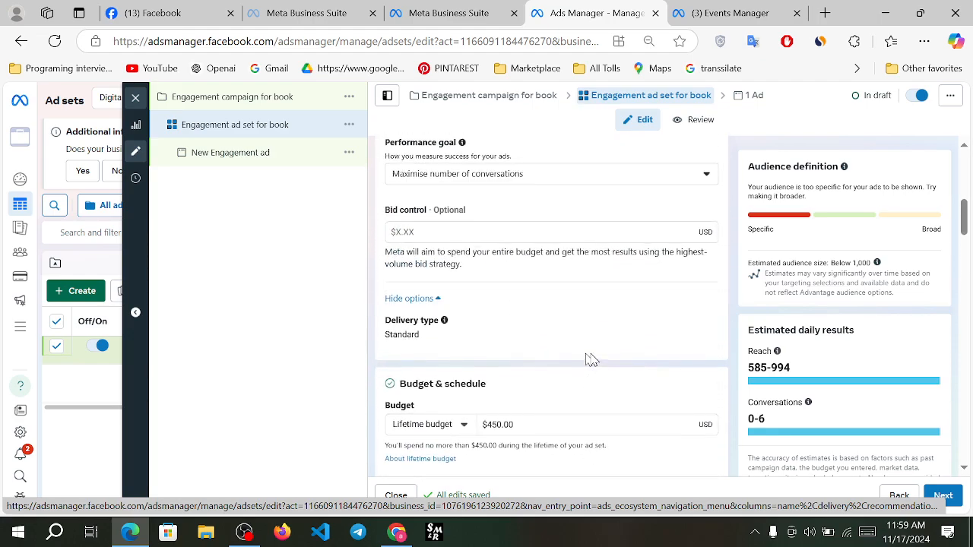
pyautogui.scroll(2, 592, 359)
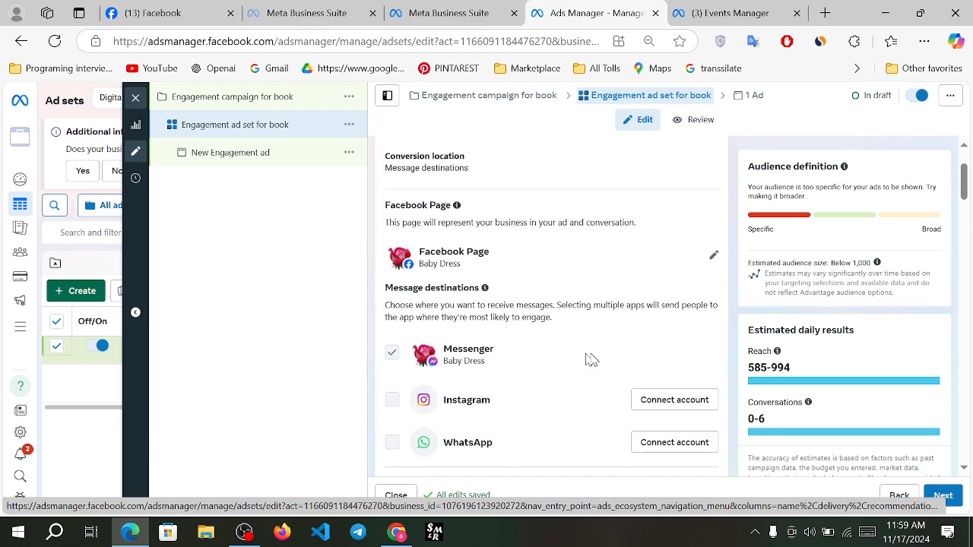
pyautogui.scroll(-15, 593, 361)
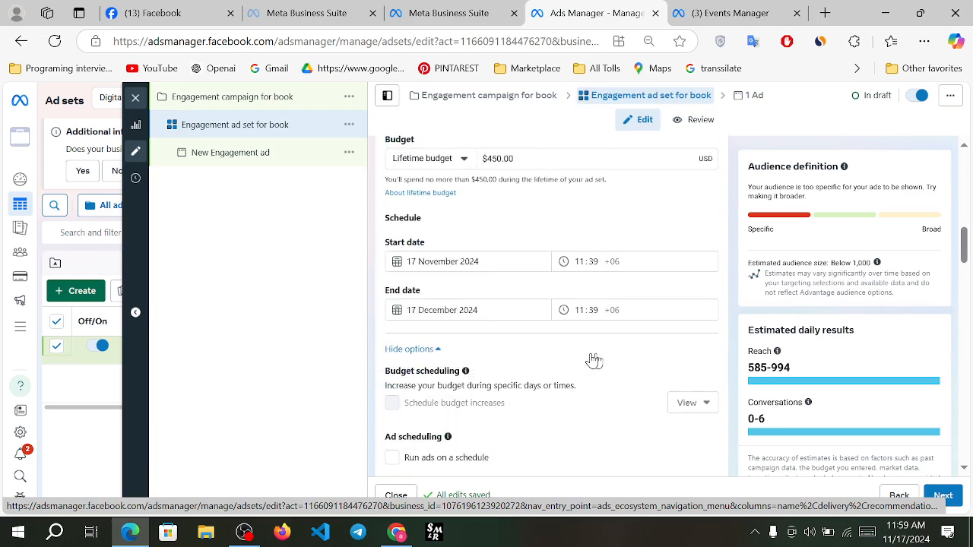
pyautogui.scroll(-3, 593, 360)
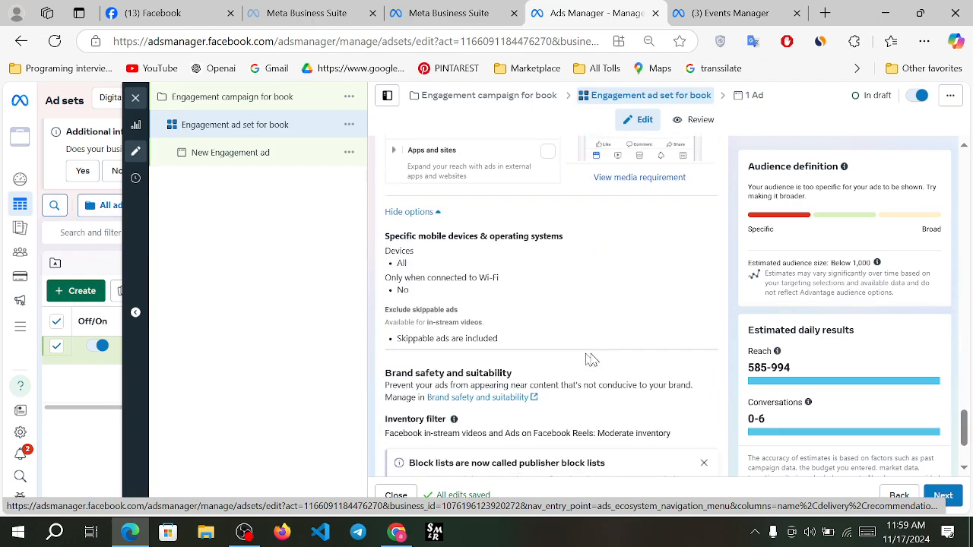
# Return to the New Engagement ad and examine its setup, creative, call to action and the Facebook and Instagram feed previews
pyautogui.click(238, 161)
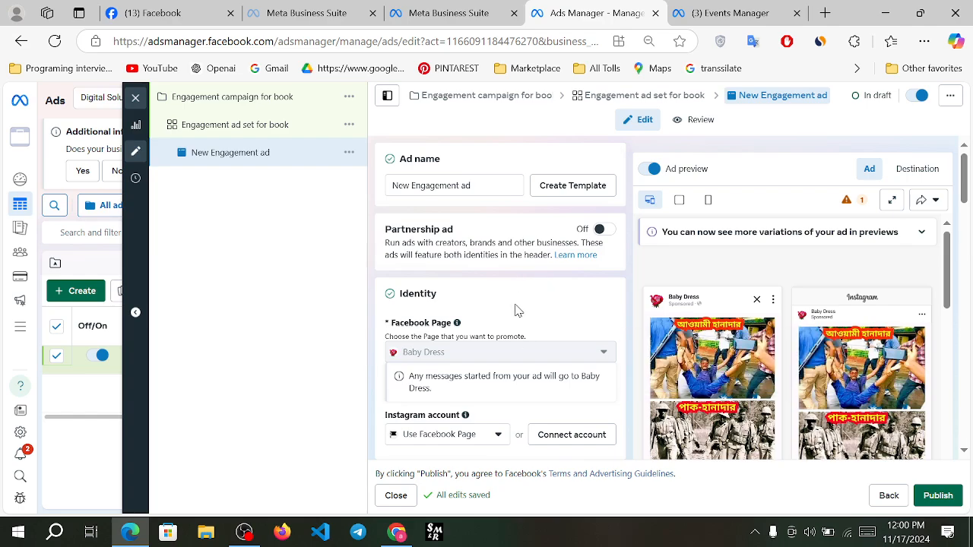
pyautogui.scroll(-3, 515, 310)
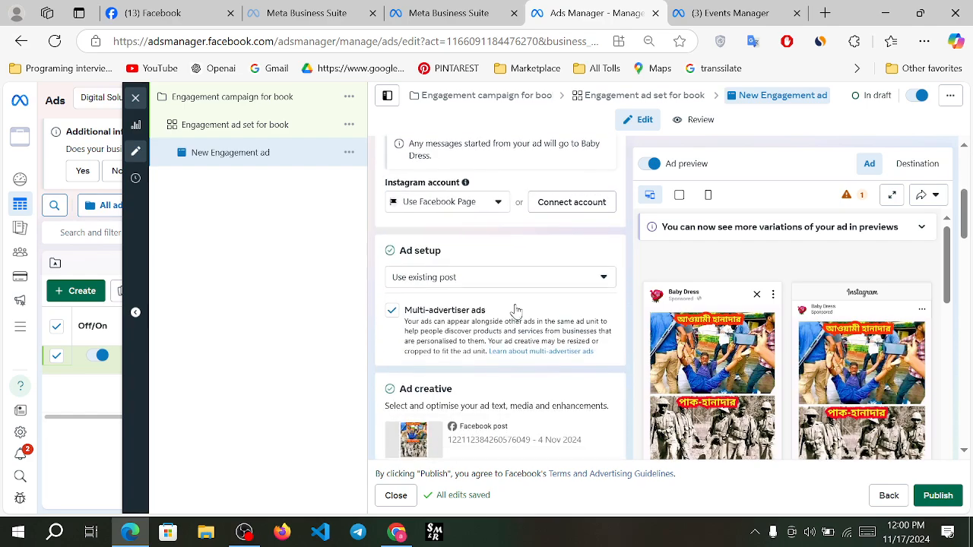
pyautogui.scroll(-4, 515, 311)
pyautogui.scroll(3, 516, 308)
pyautogui.scroll(-2, 516, 309)
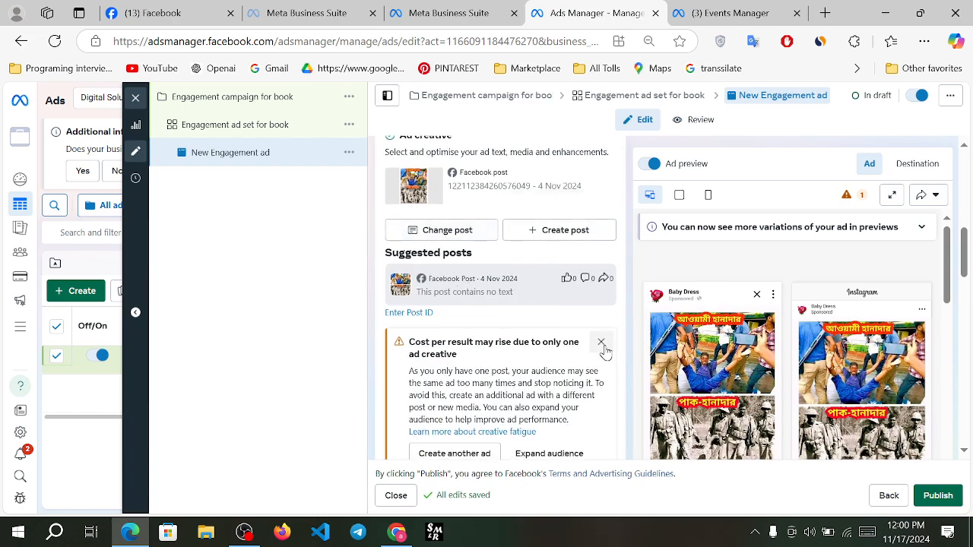
pyautogui.scroll(-3, 605, 352)
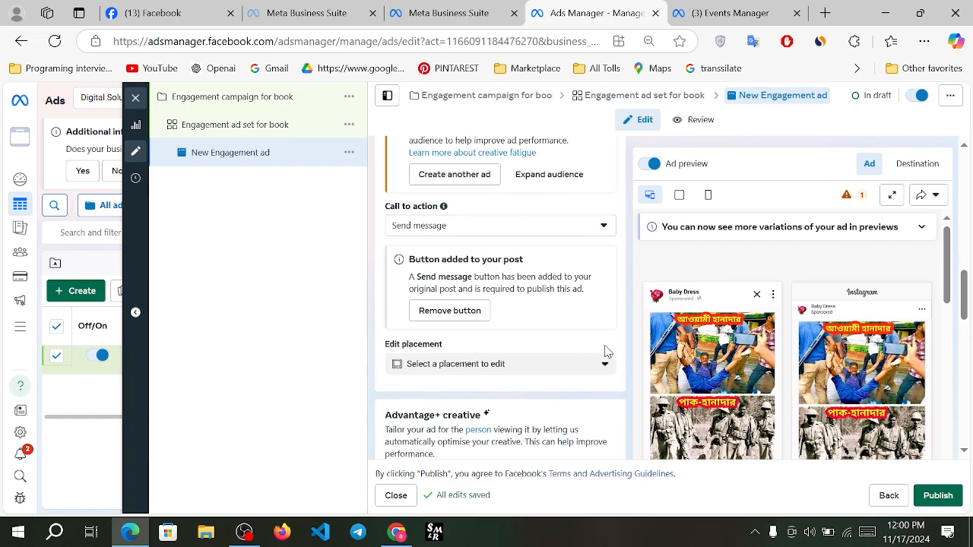
pyautogui.scroll(-1, 605, 352)
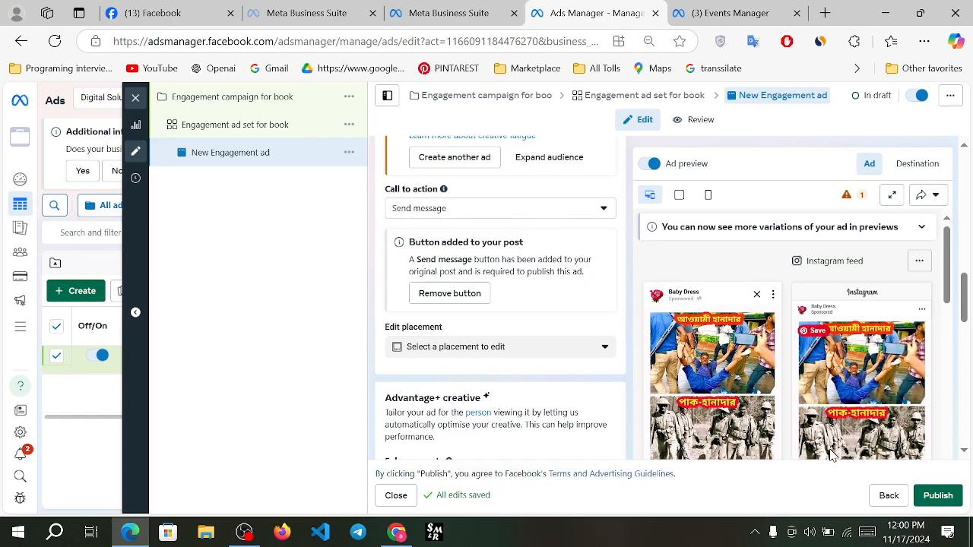
pyautogui.scroll(-3, 829, 453)
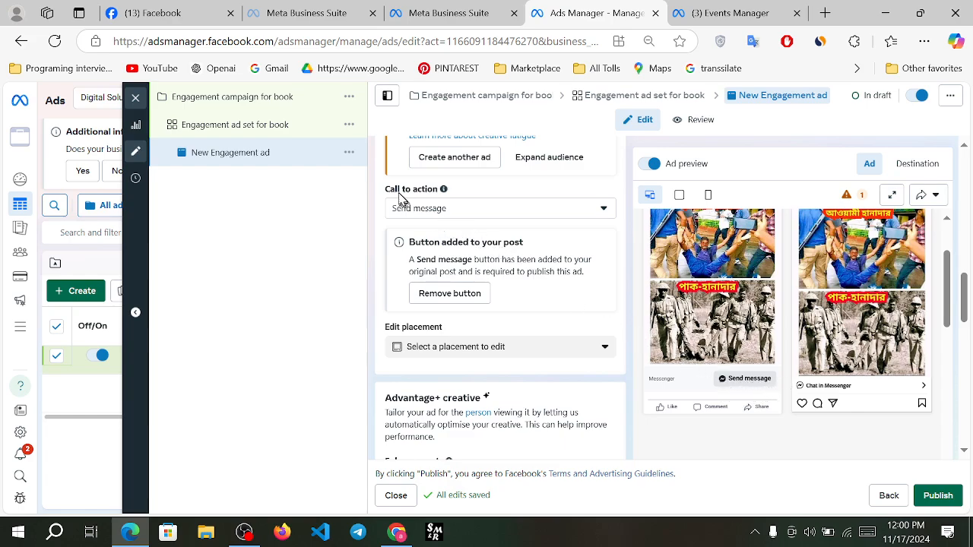
pyautogui.scroll(1, 497, 213)
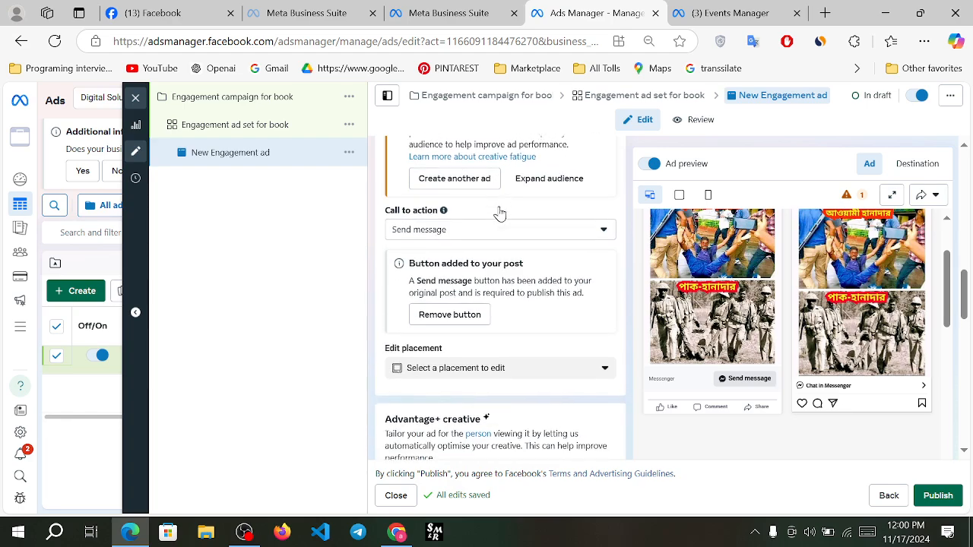
pyautogui.click(511, 237)
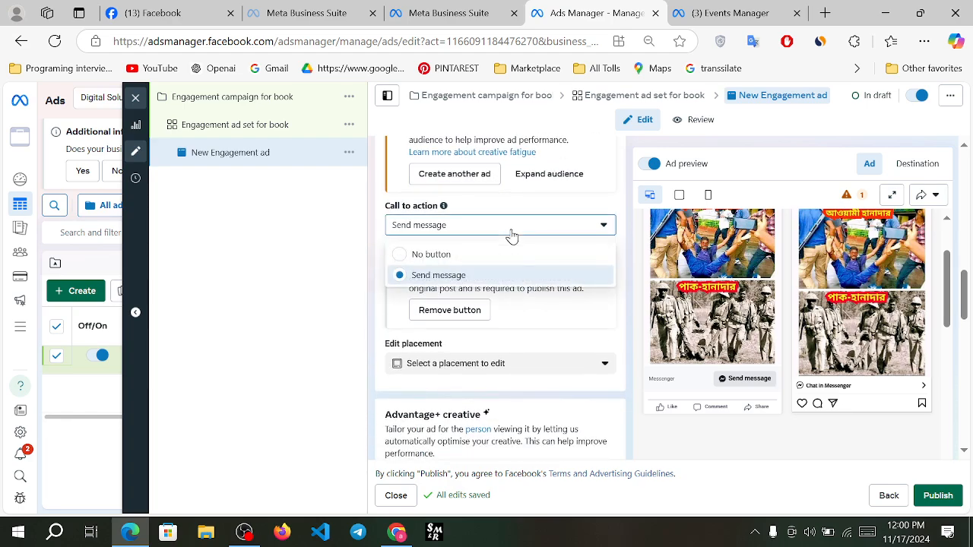
pyautogui.click(603, 228)
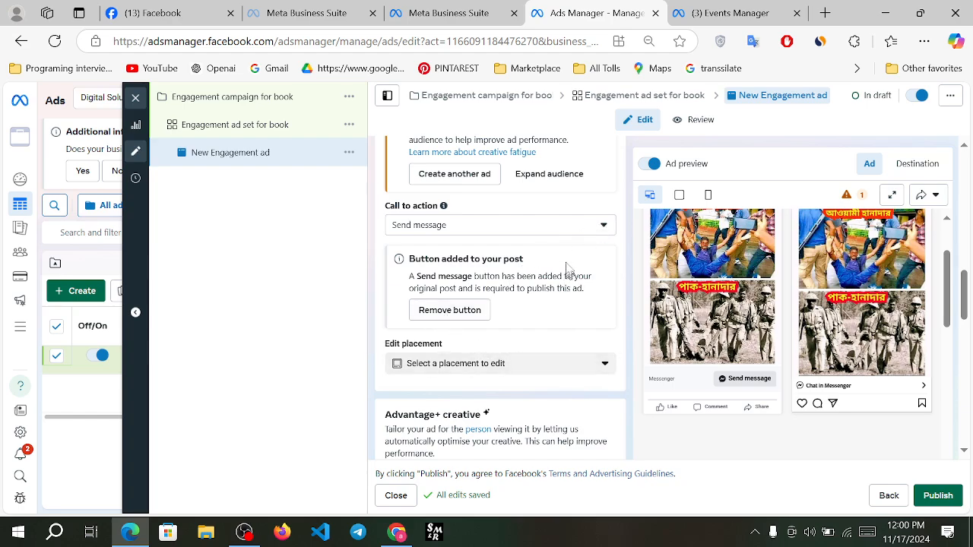
pyautogui.click(605, 223)
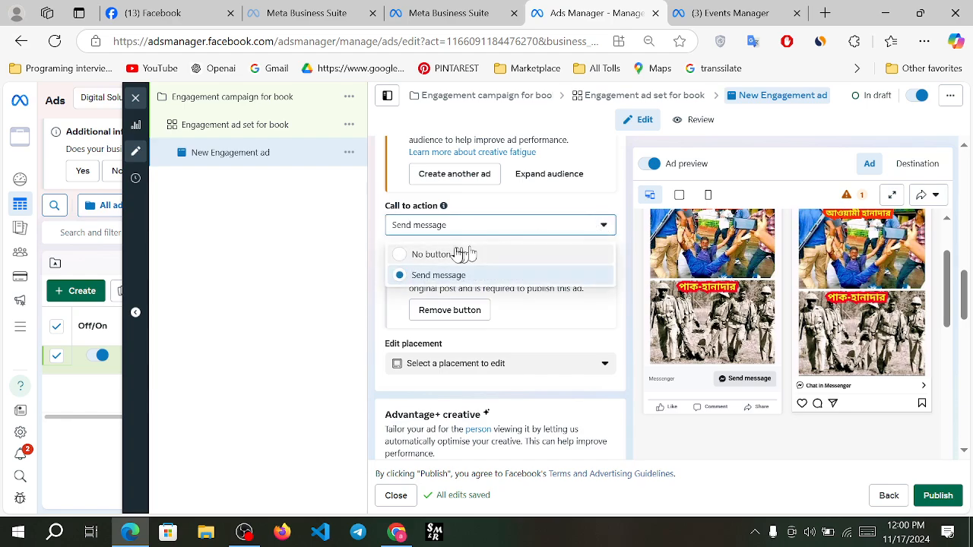
pyautogui.click(447, 256)
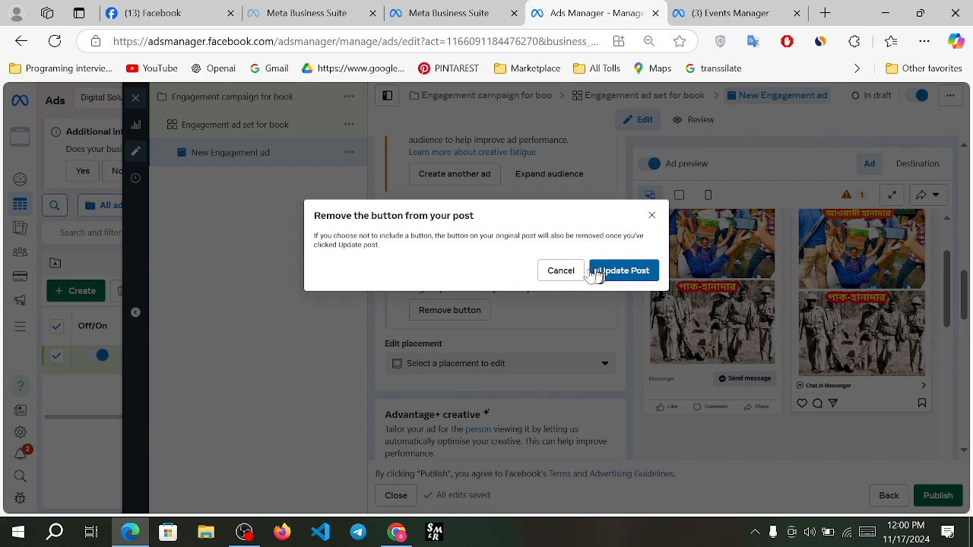
pyautogui.click(559, 272)
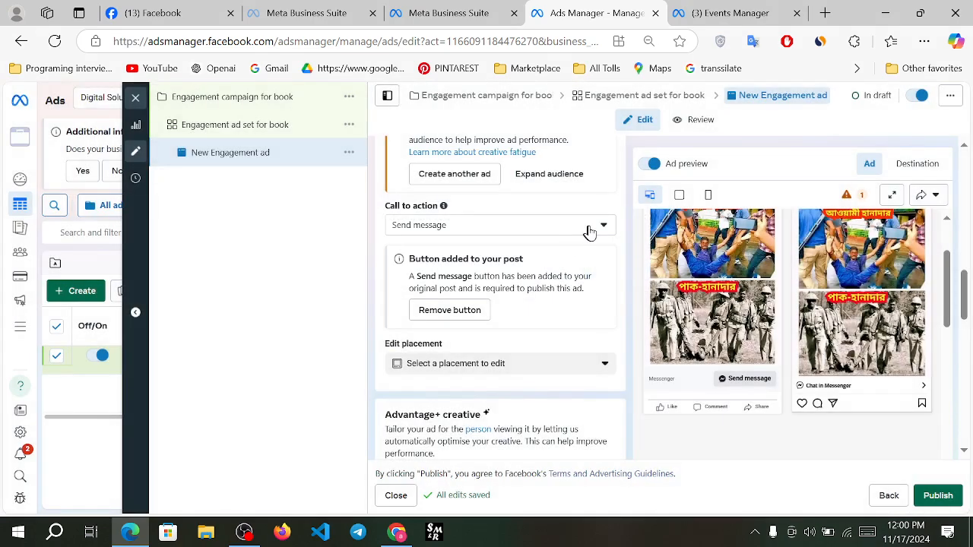
# Remove the Send message button from the post, and set the ad's call to action back to Send message
pyautogui.click(589, 231)
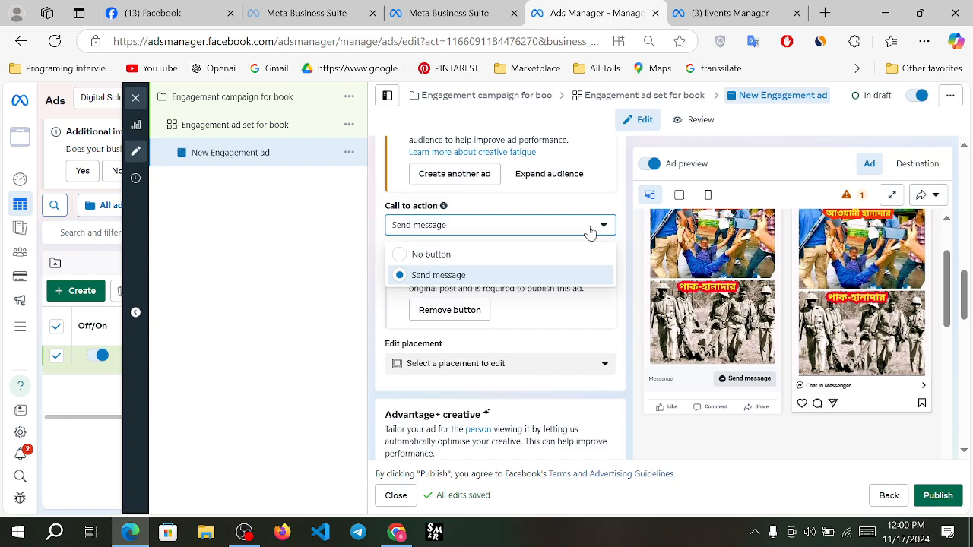
pyautogui.click(450, 315)
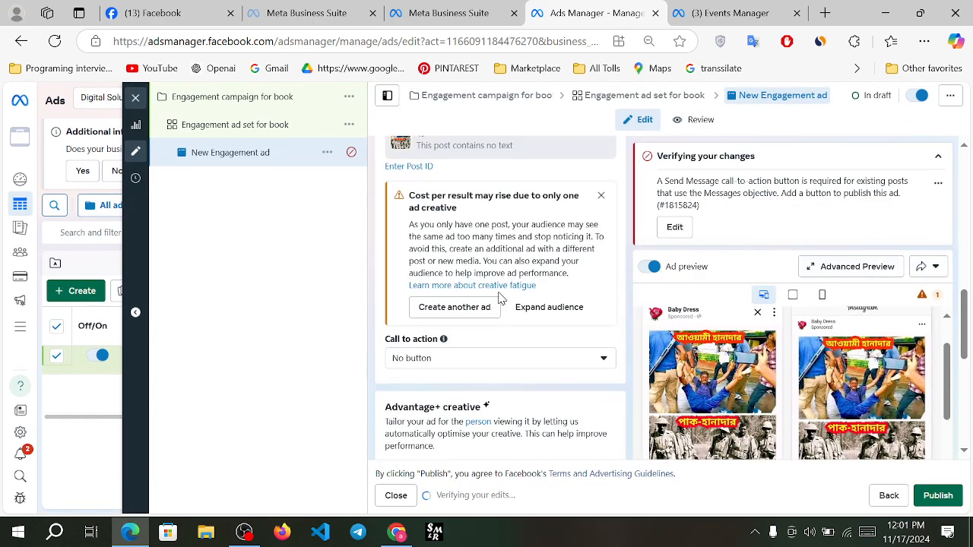
pyautogui.click(527, 296)
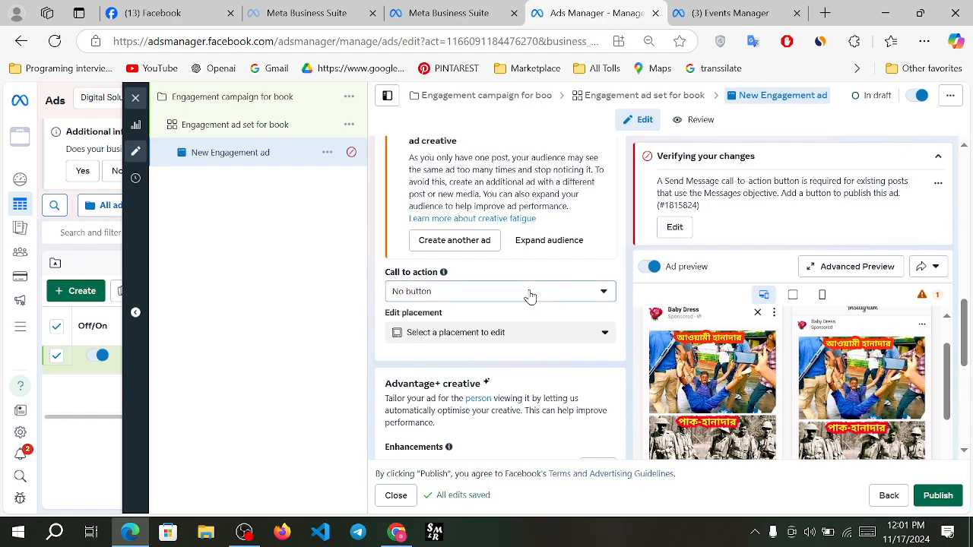
pyautogui.click(428, 343)
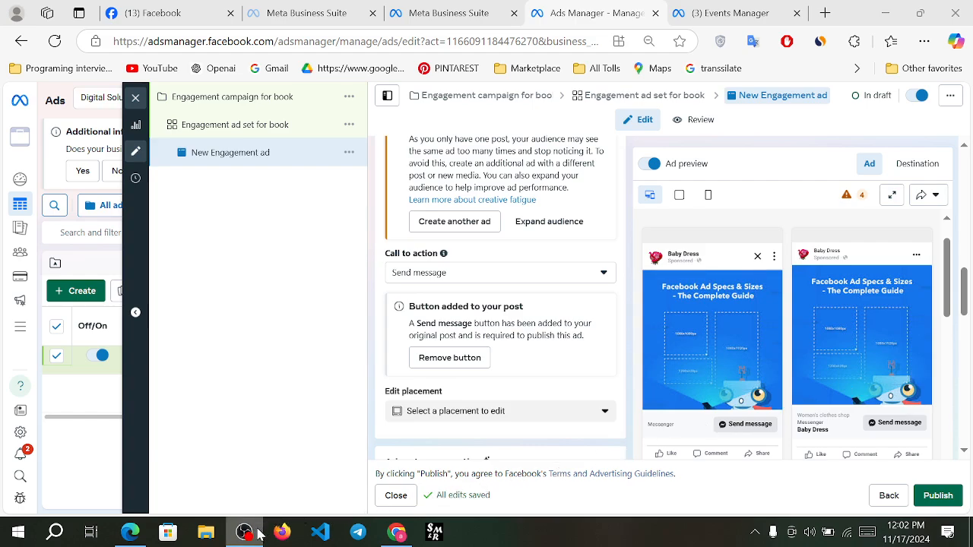
pyautogui.click(257, 531)
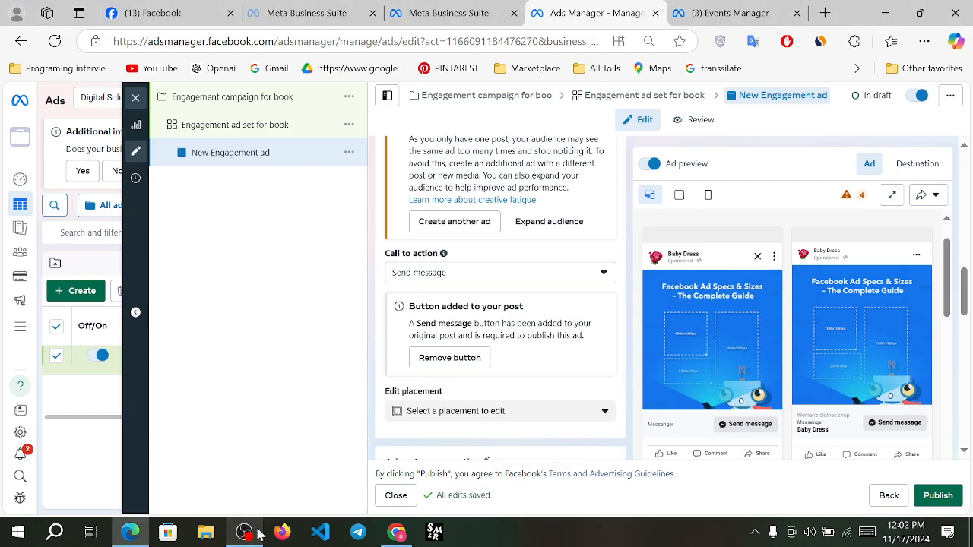
pyautogui.click(518, 285)
pyautogui.click(518, 285)
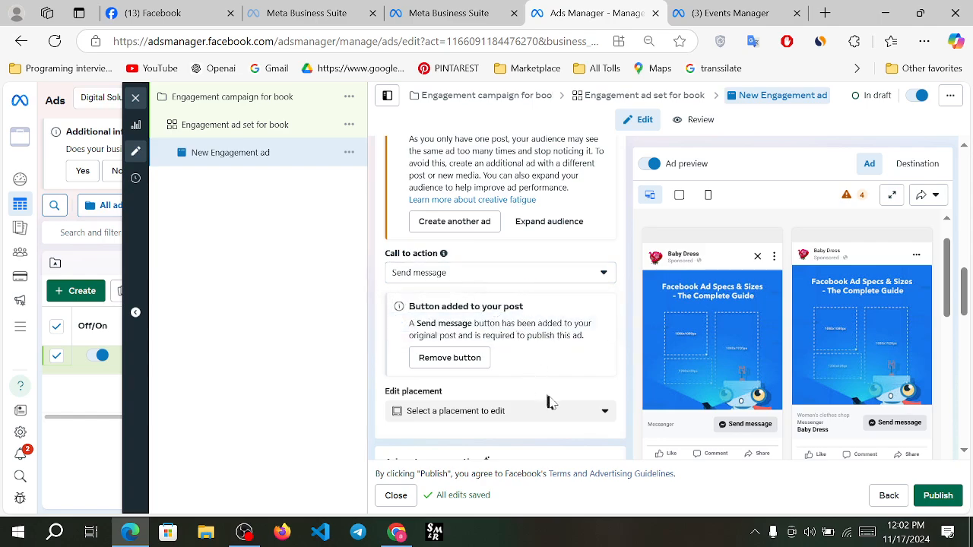
# Review the ad's Advantage+ creative enhancements and its message template options, including Start conversation, Automated chat and Partner app
pyautogui.scroll(-3, 559, 369)
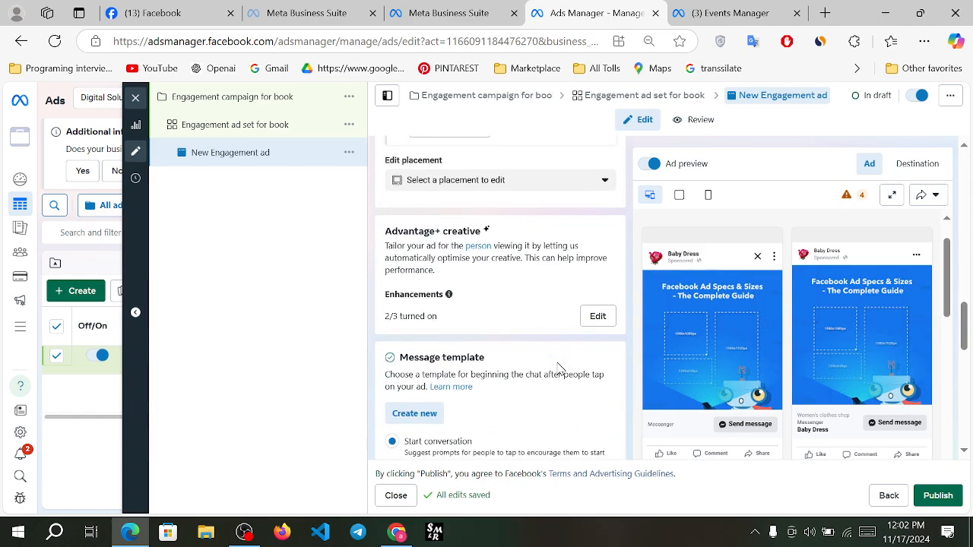
pyautogui.scroll(-1, 559, 369)
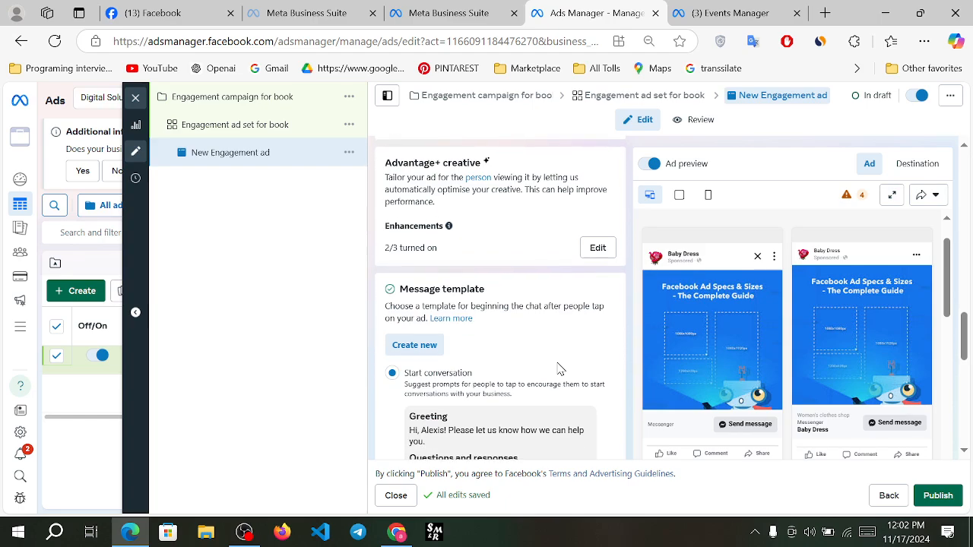
pyautogui.scroll(-1, 559, 369)
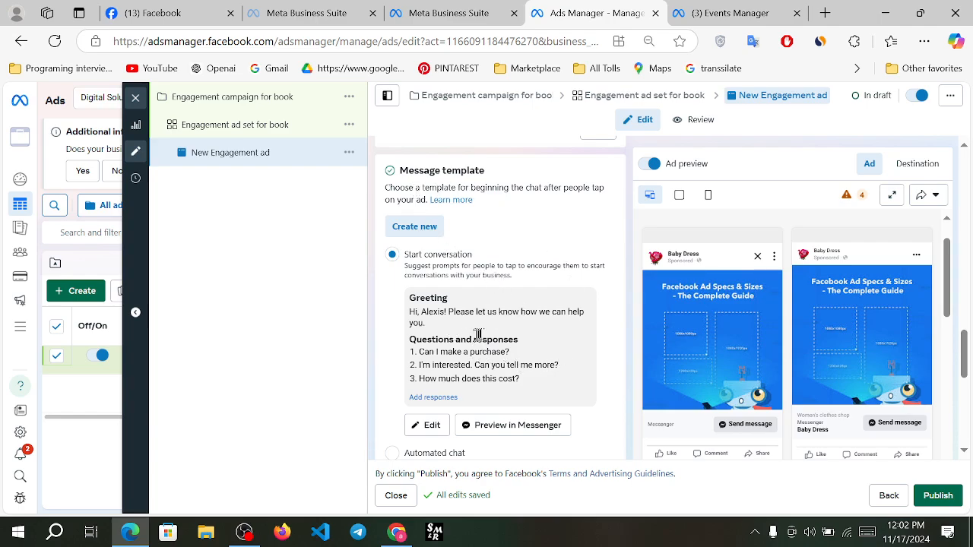
pyautogui.scroll(-3, 513, 357)
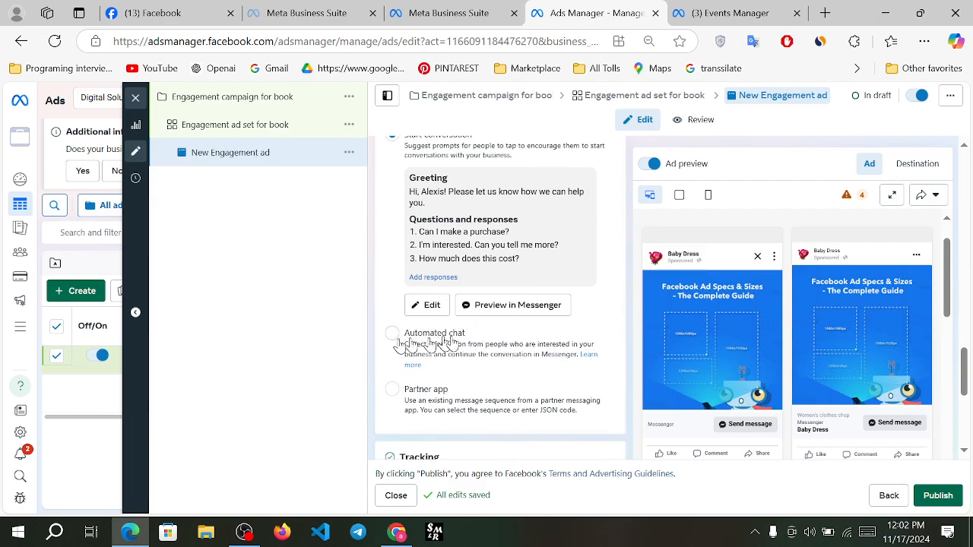
pyautogui.scroll(-4, 554, 373)
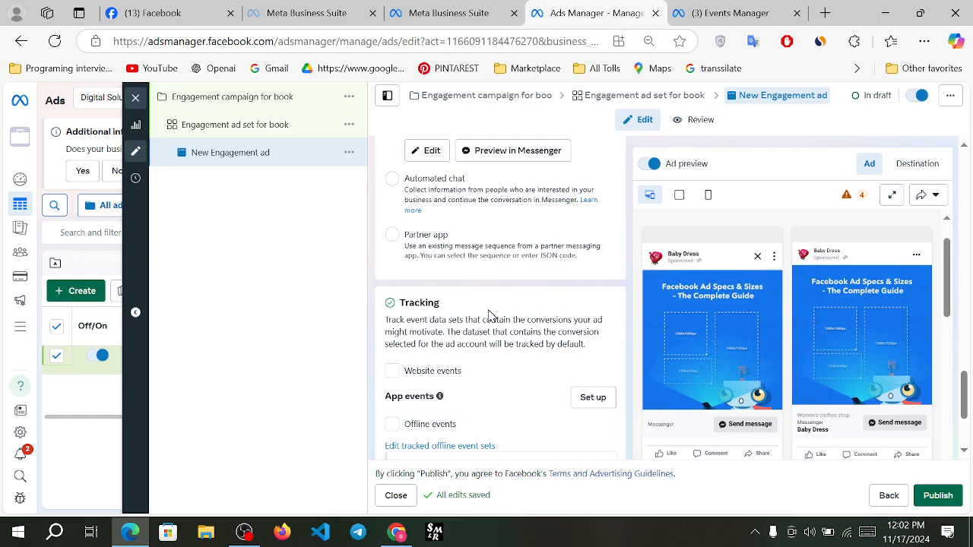
# Enable Website events tracking for the ad to see its dataset, and disable it again
pyautogui.scroll(-1, 489, 315)
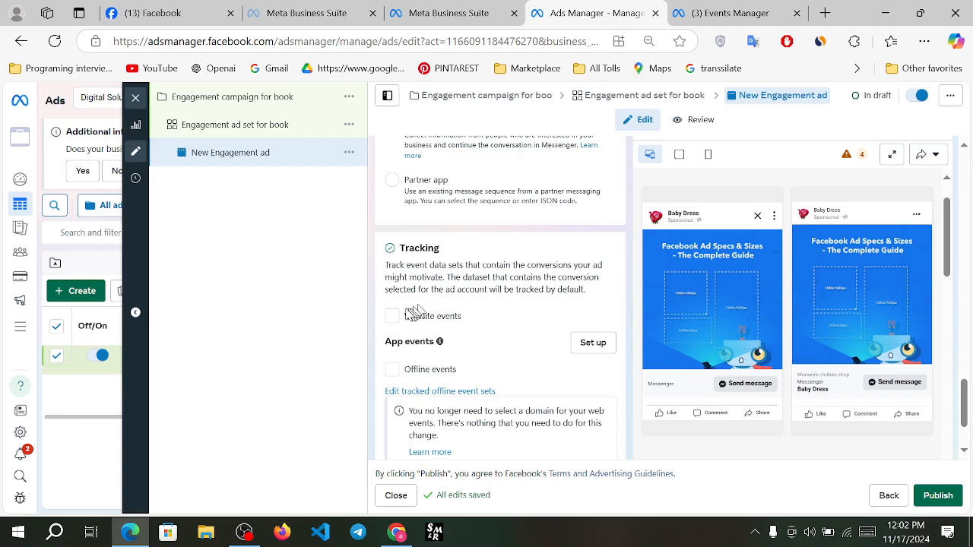
pyautogui.click(391, 320)
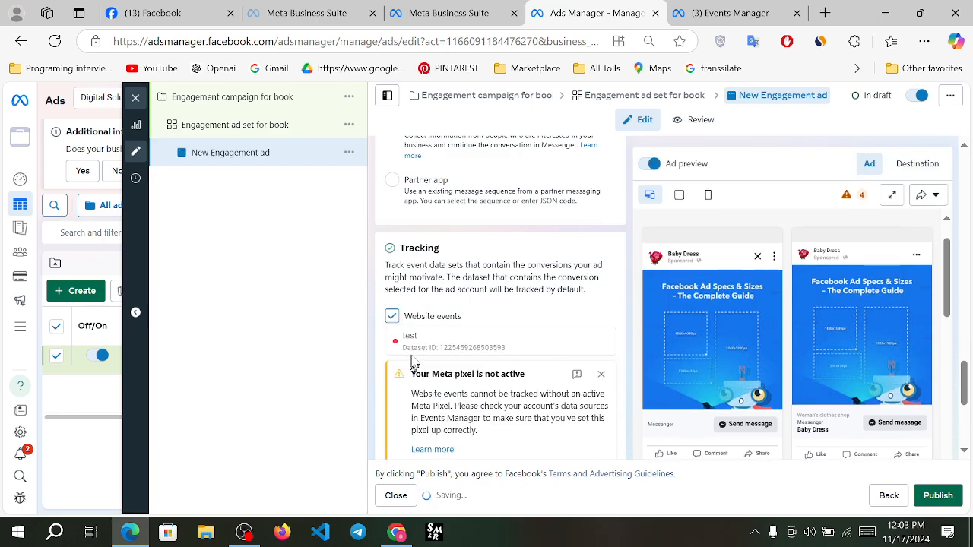
pyautogui.click(393, 317)
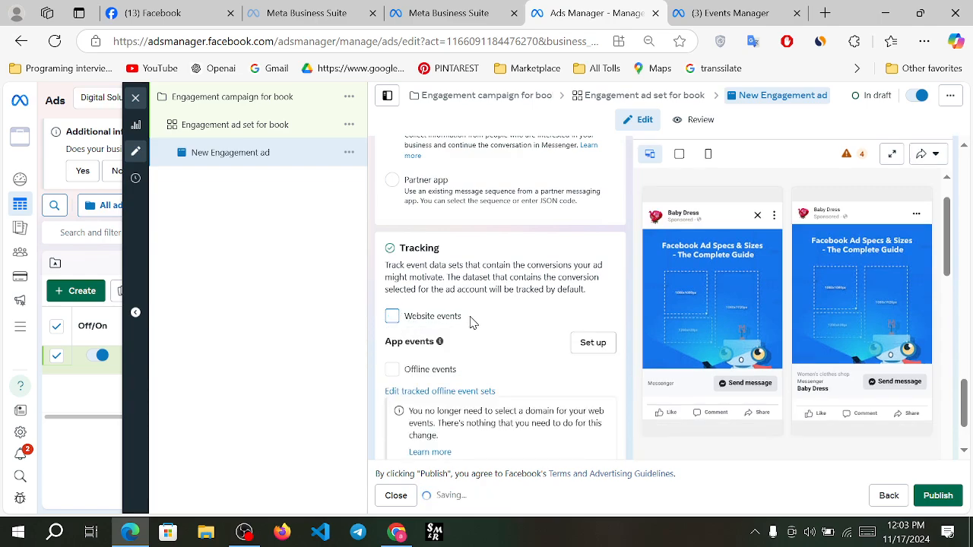
# Examine the remaining tracking options and the URL parameters field, and return to the ad's call to action
pyautogui.scroll(-2, 472, 323)
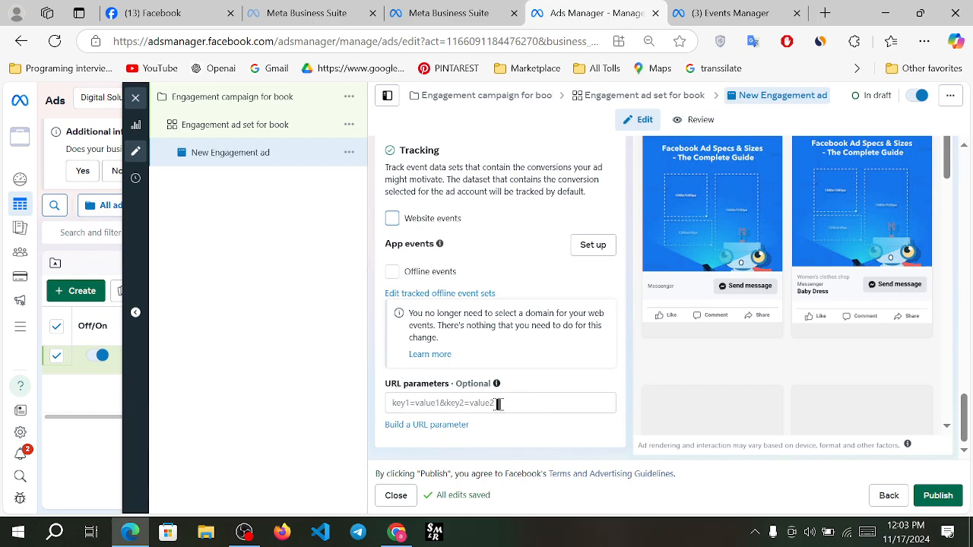
pyautogui.click(471, 403)
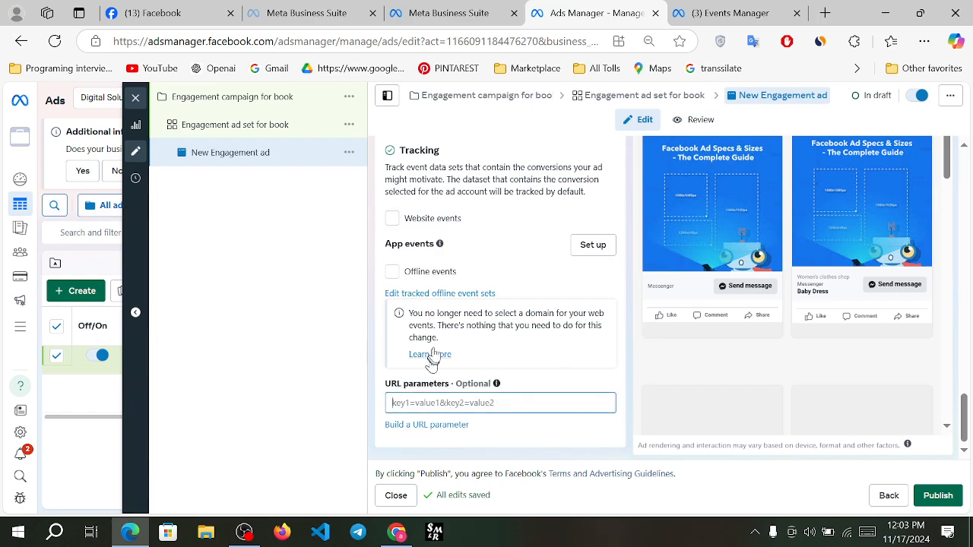
pyautogui.scroll(4, 468, 329)
pyautogui.scroll(5, 470, 332)
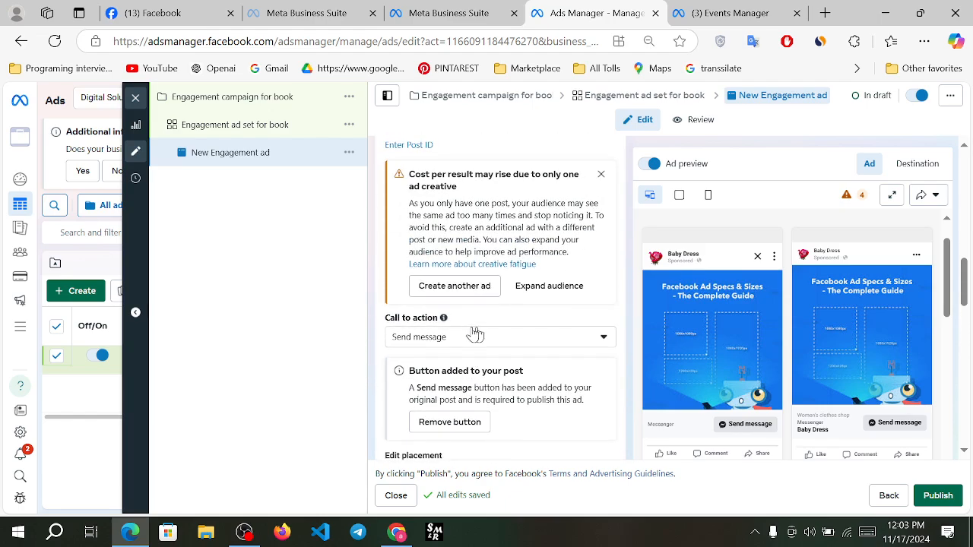
pyautogui.moveTo(236, 538)
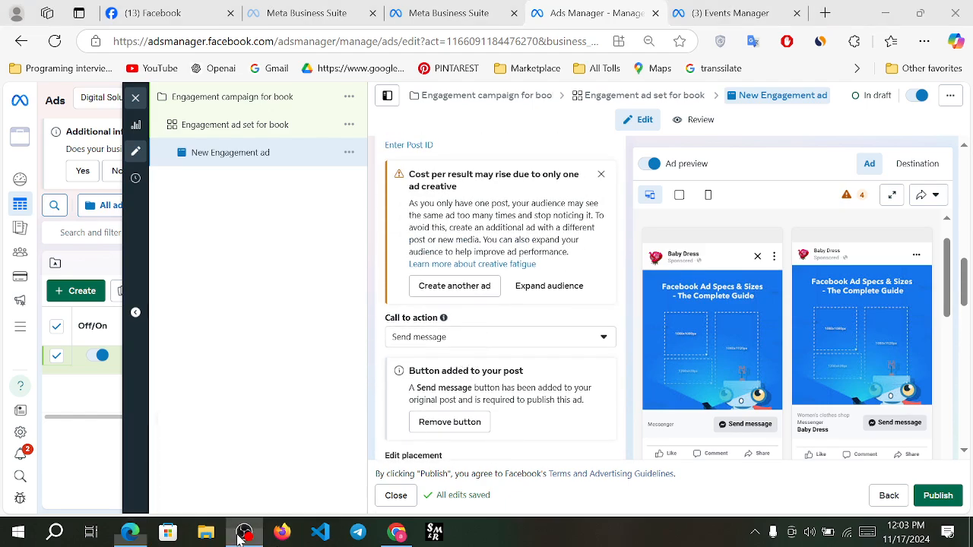